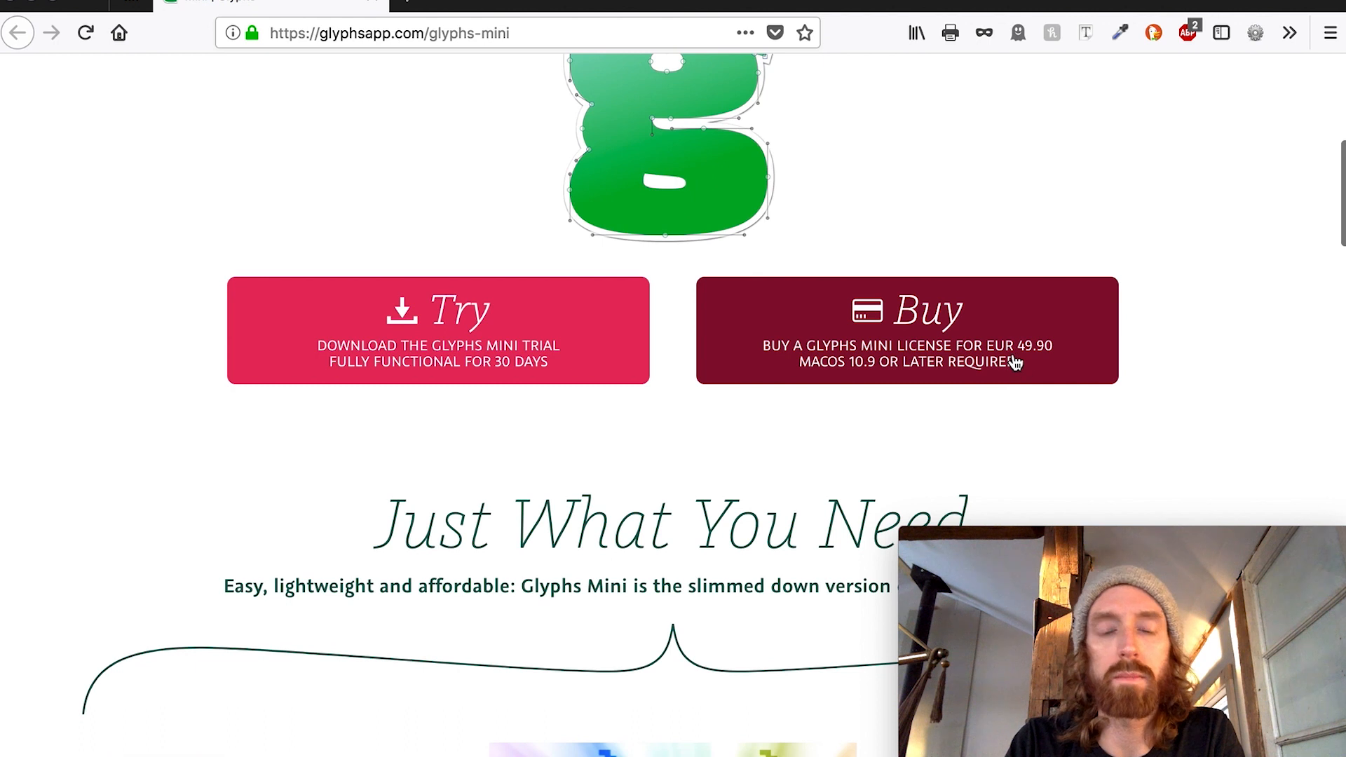
Step: Look over the Glyphs Mini web page, including its trial and purchase options and feature overview
scroll(1013, 372, "down", 5)
scroll(1015, 363, "down", 4)
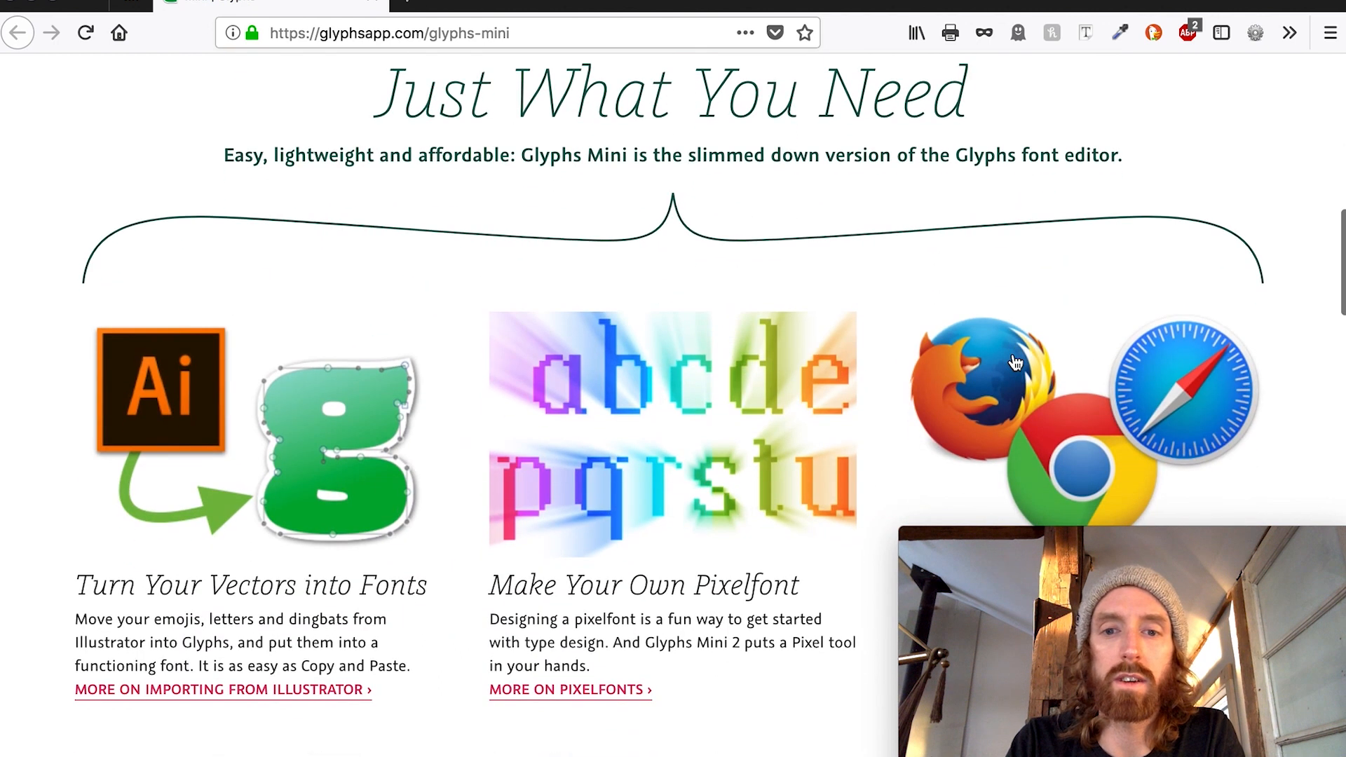
scroll(1015, 362, "up", 15)
scroll(1014, 356, "down", 3)
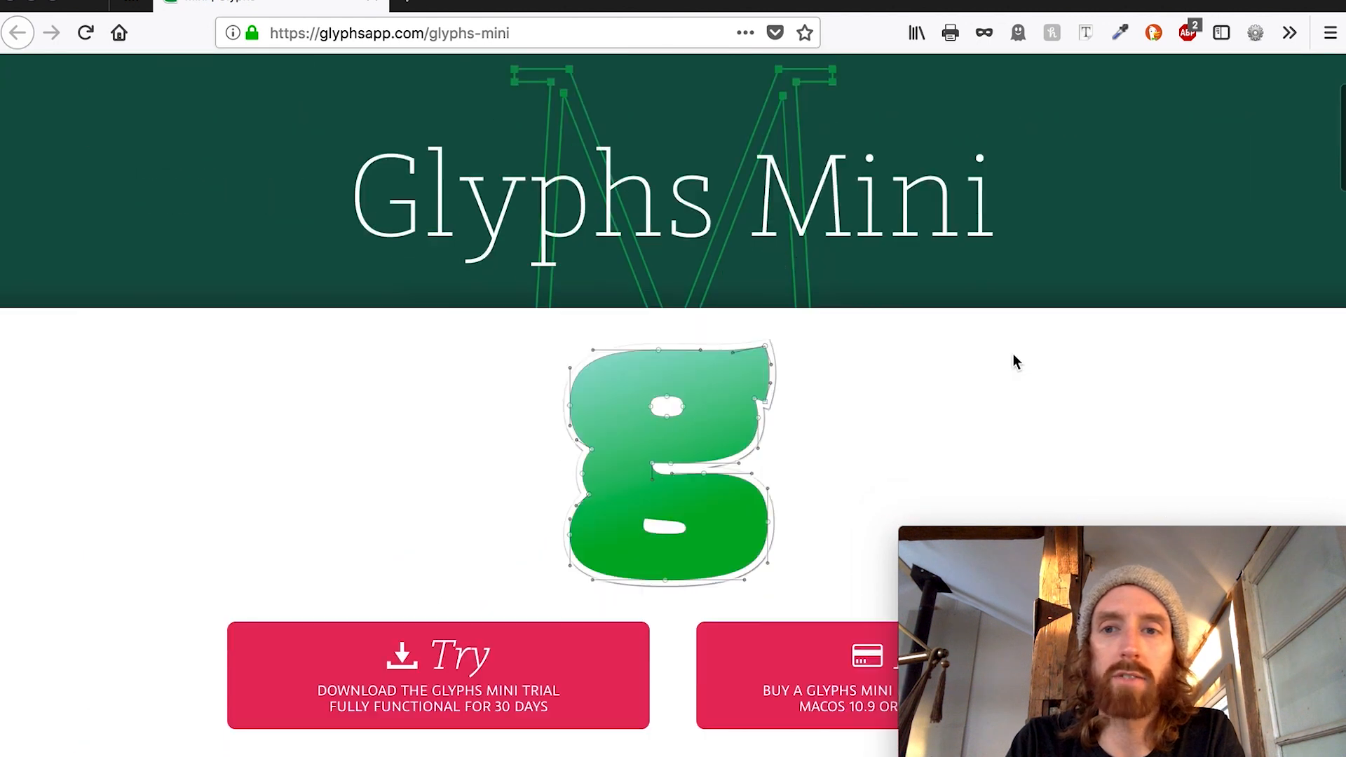
scroll(1014, 356, "up", 4)
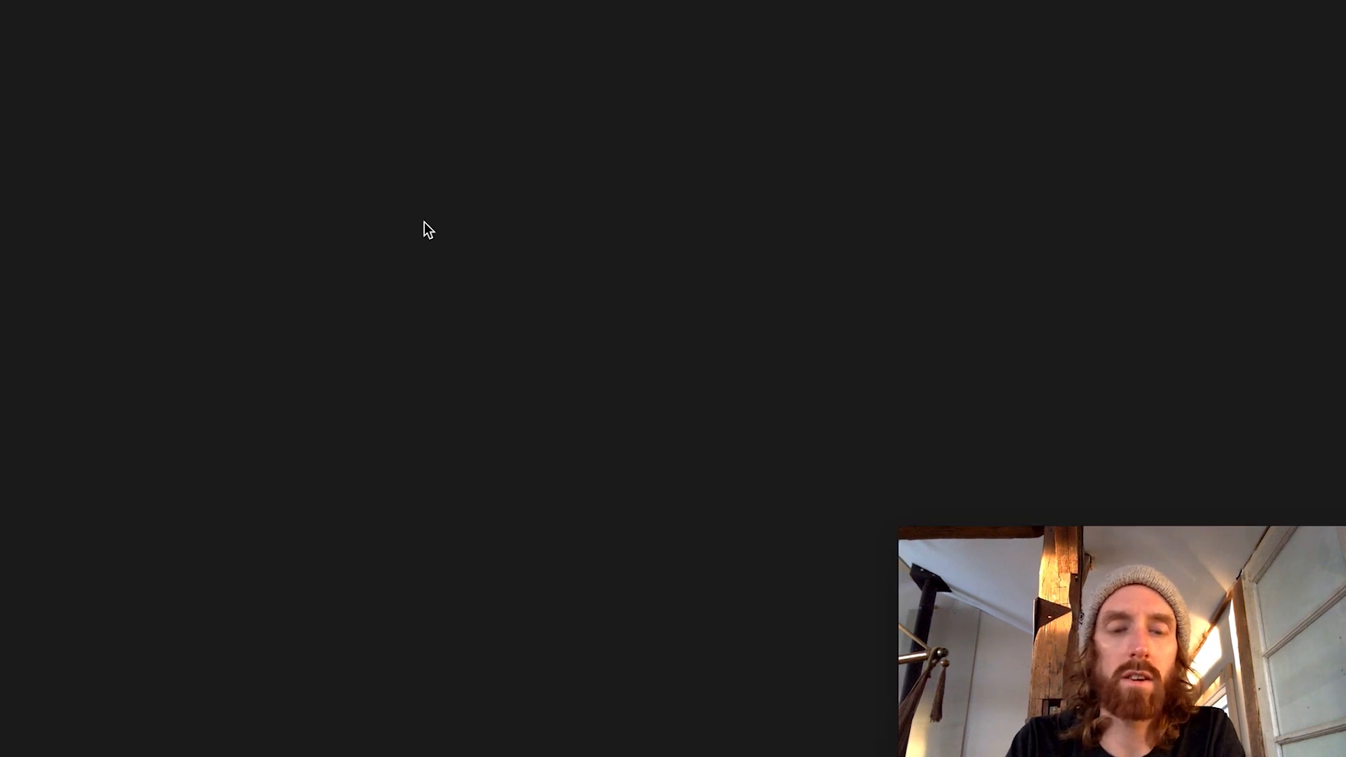
Step: Switch to Glyphs Mini and create a new font
key("super+Tab")
key("super+Tab")
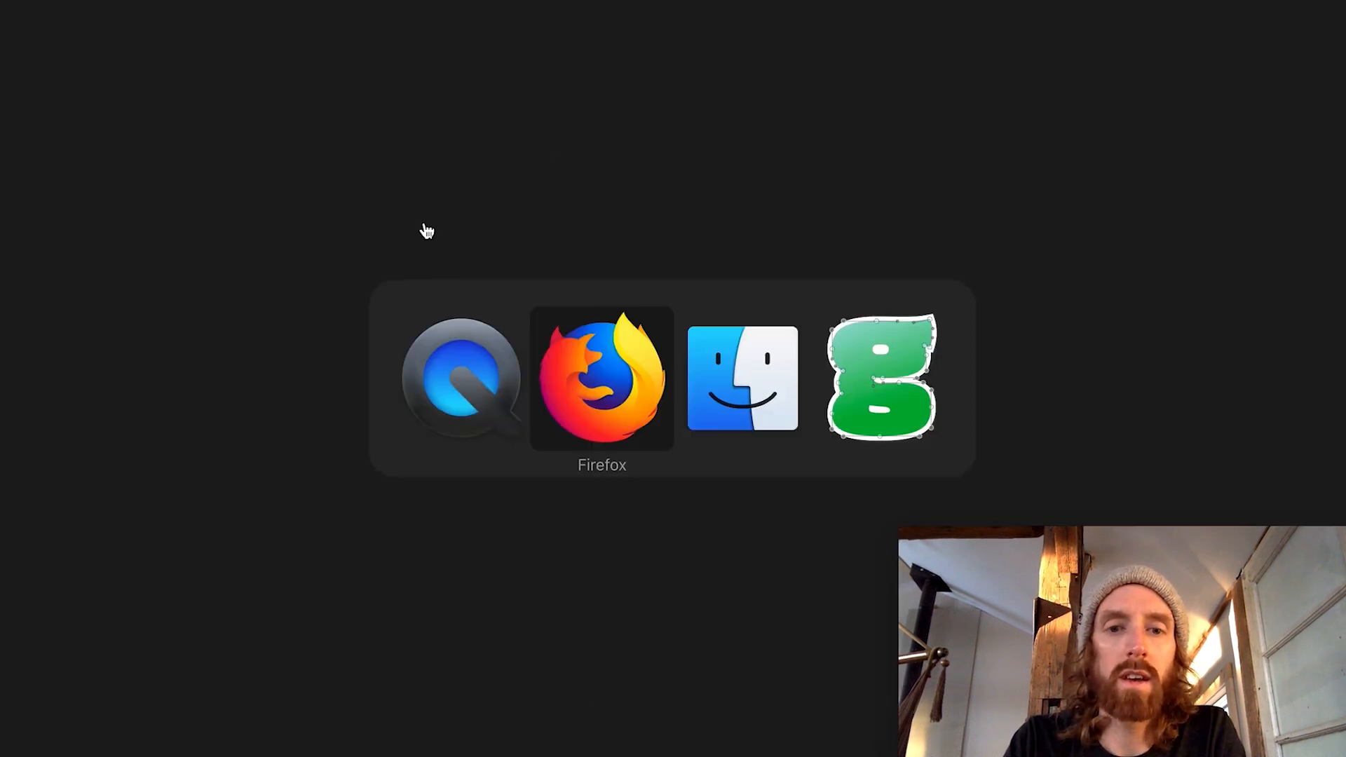
left_click(161, 0)
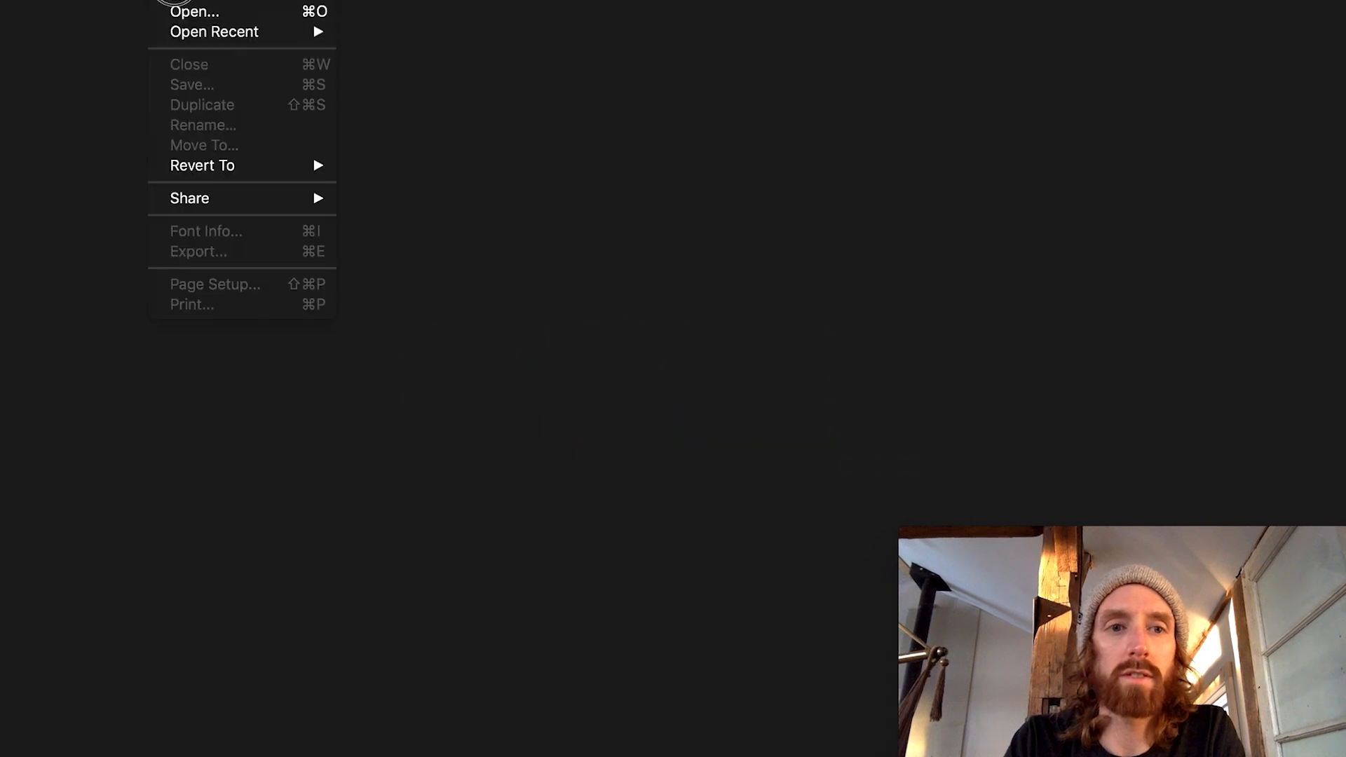
left_click(187, 1)
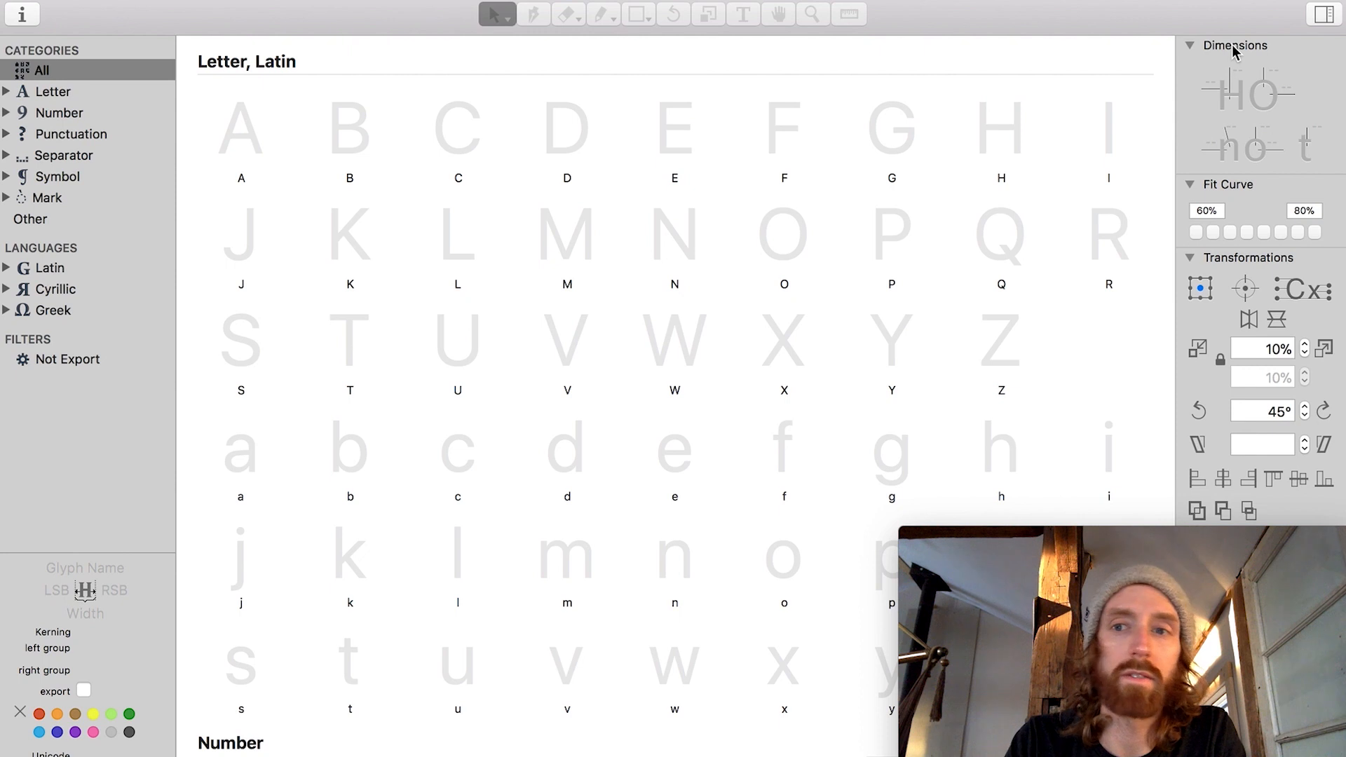
Step: Hide and restore the sidebar with the transformation tools, and view the new font's info settings
left_click(1326, 15)
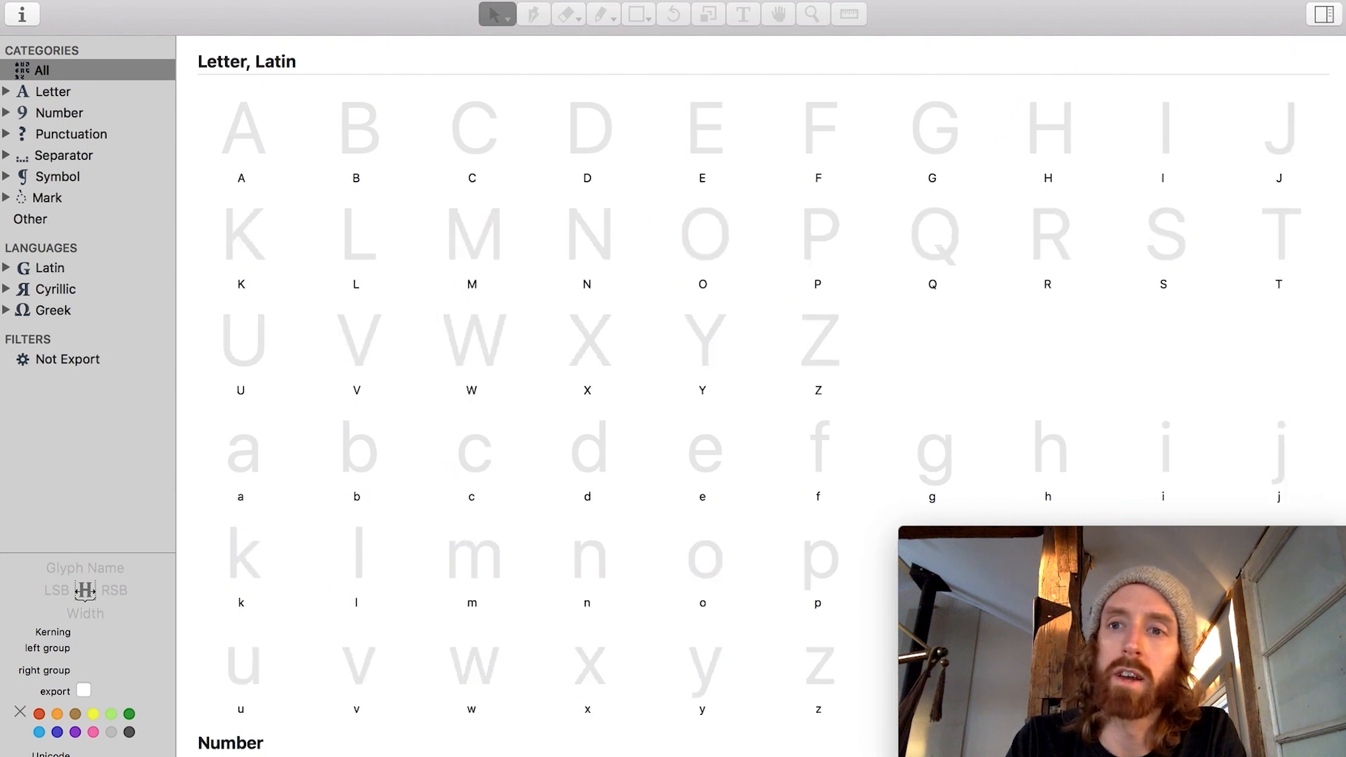
left_click(1325, 17)
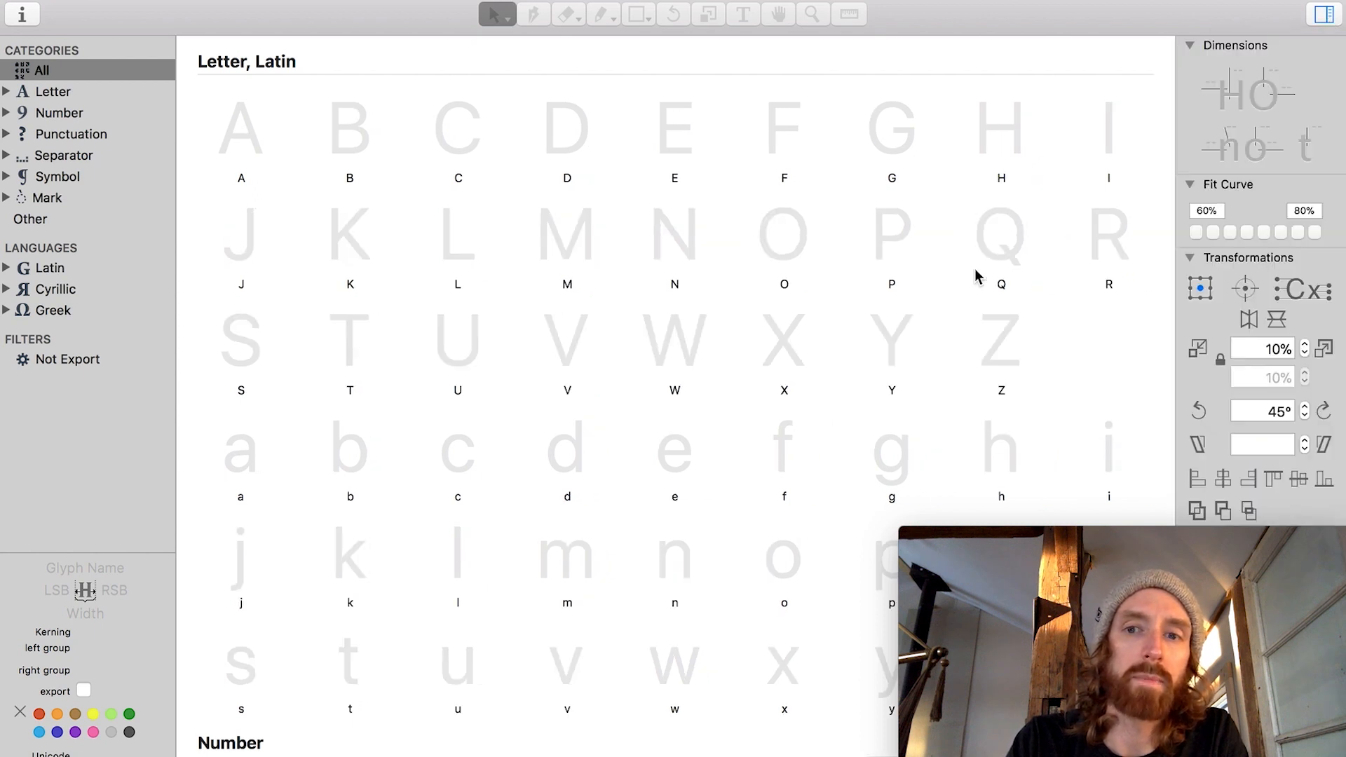
left_click(21, 14)
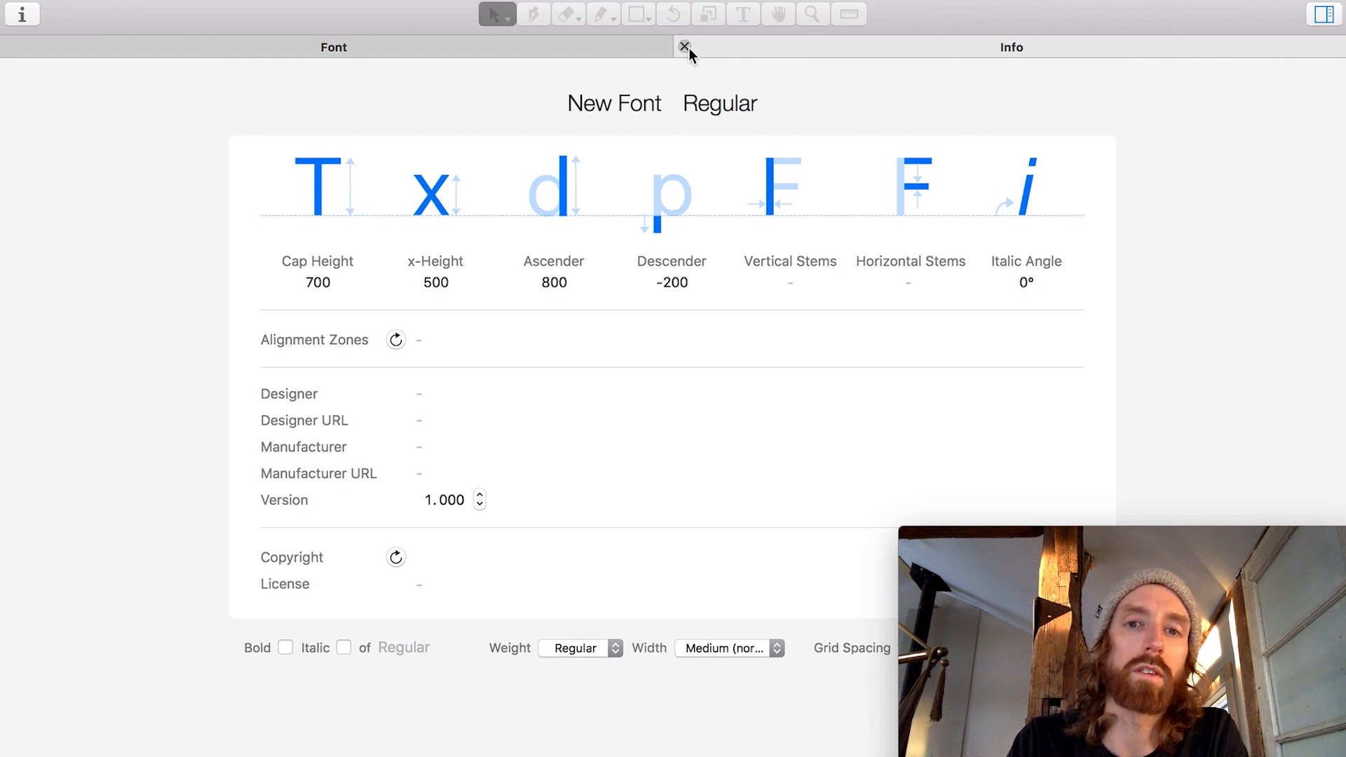
left_click(684, 46)
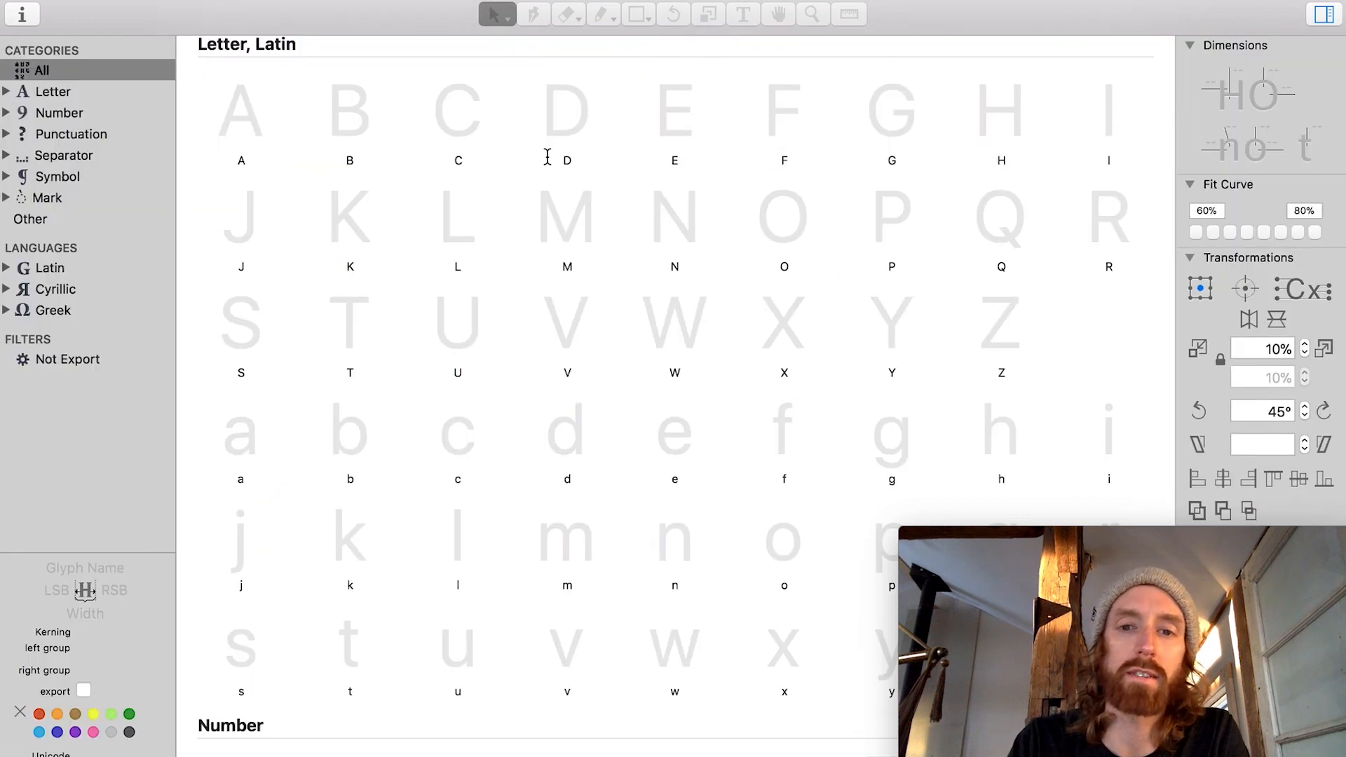
Step: Browse the glyph overview, selecting several individual letters as well as the whole glyph set
scroll(557, 171, "down", 5)
scroll(557, 183, "down", 1)
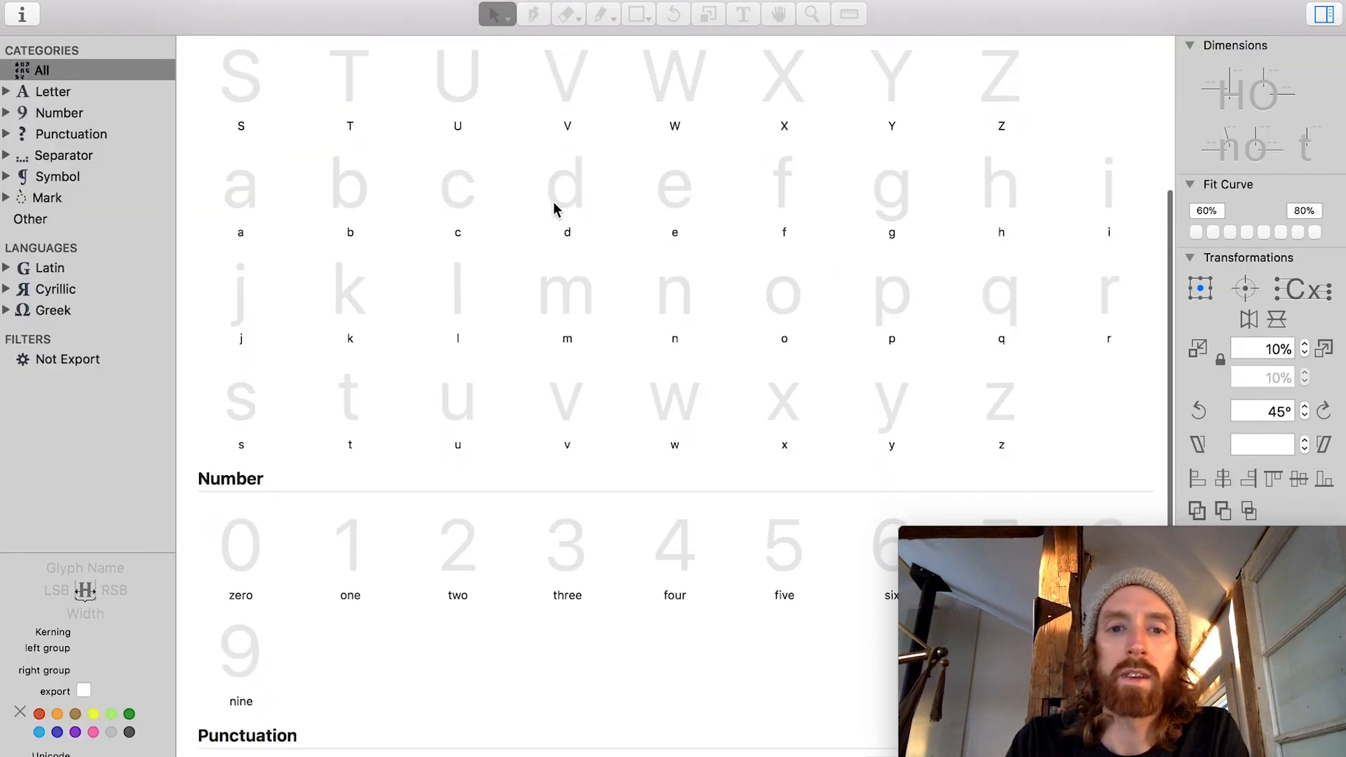
left_click(558, 289)
left_click(449, 282)
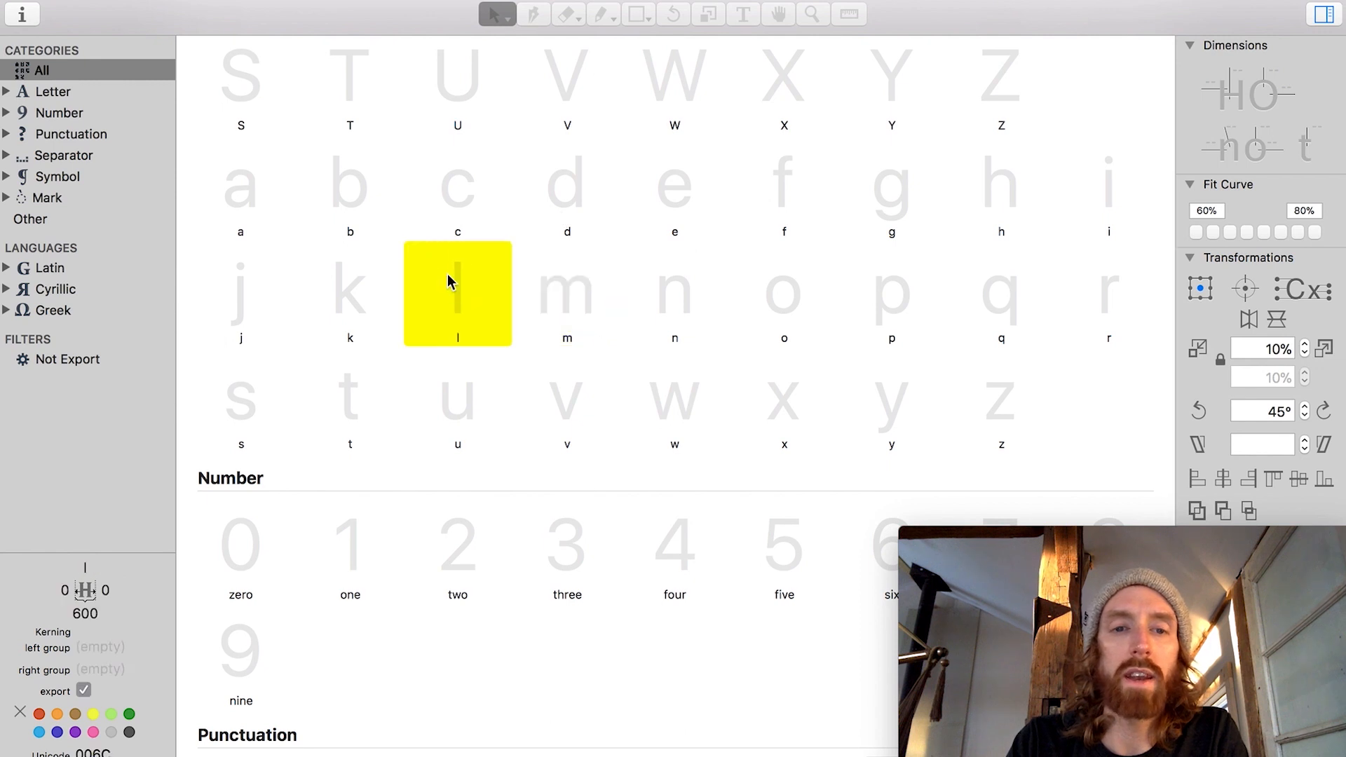
left_click(457, 187)
left_click(348, 189)
scroll(349, 191, "up", 3)
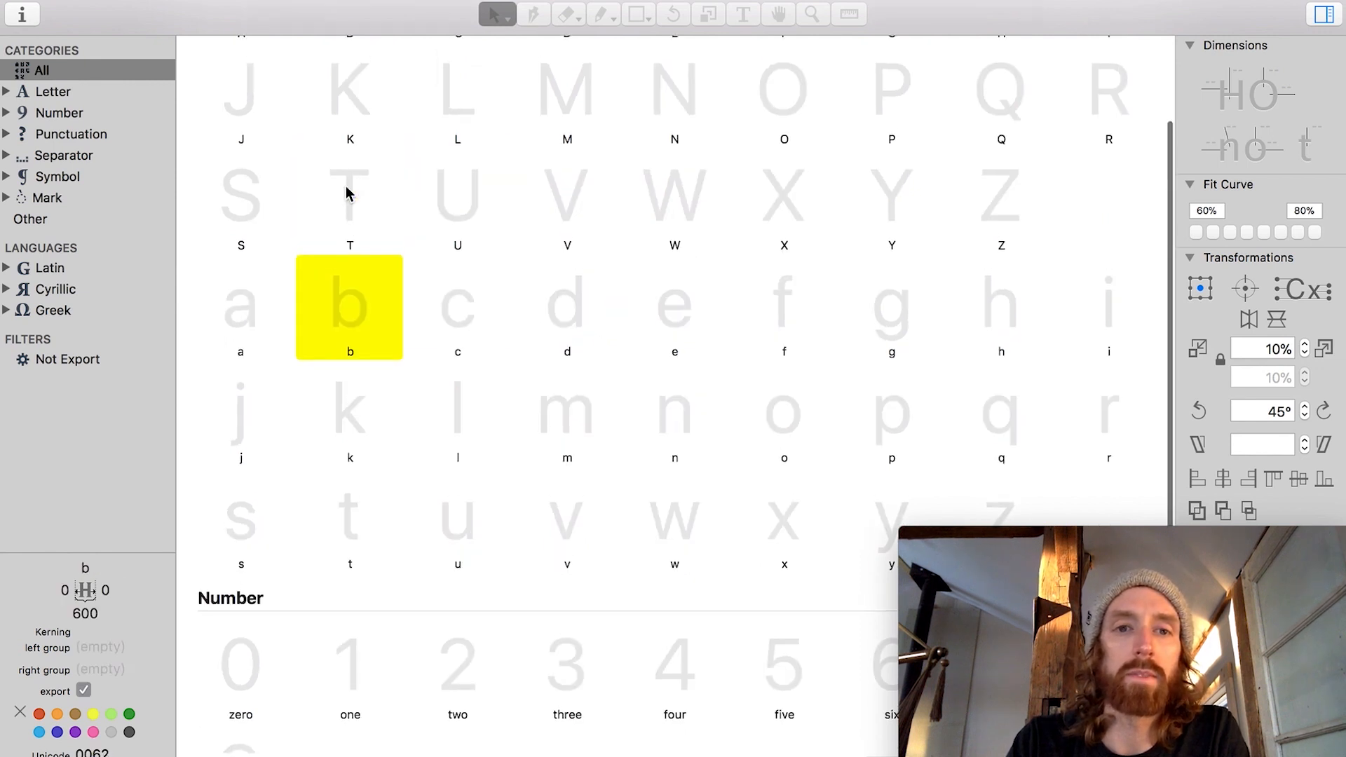
scroll(264, 54, "up", 4)
left_click(236, 123)
key("super+a")
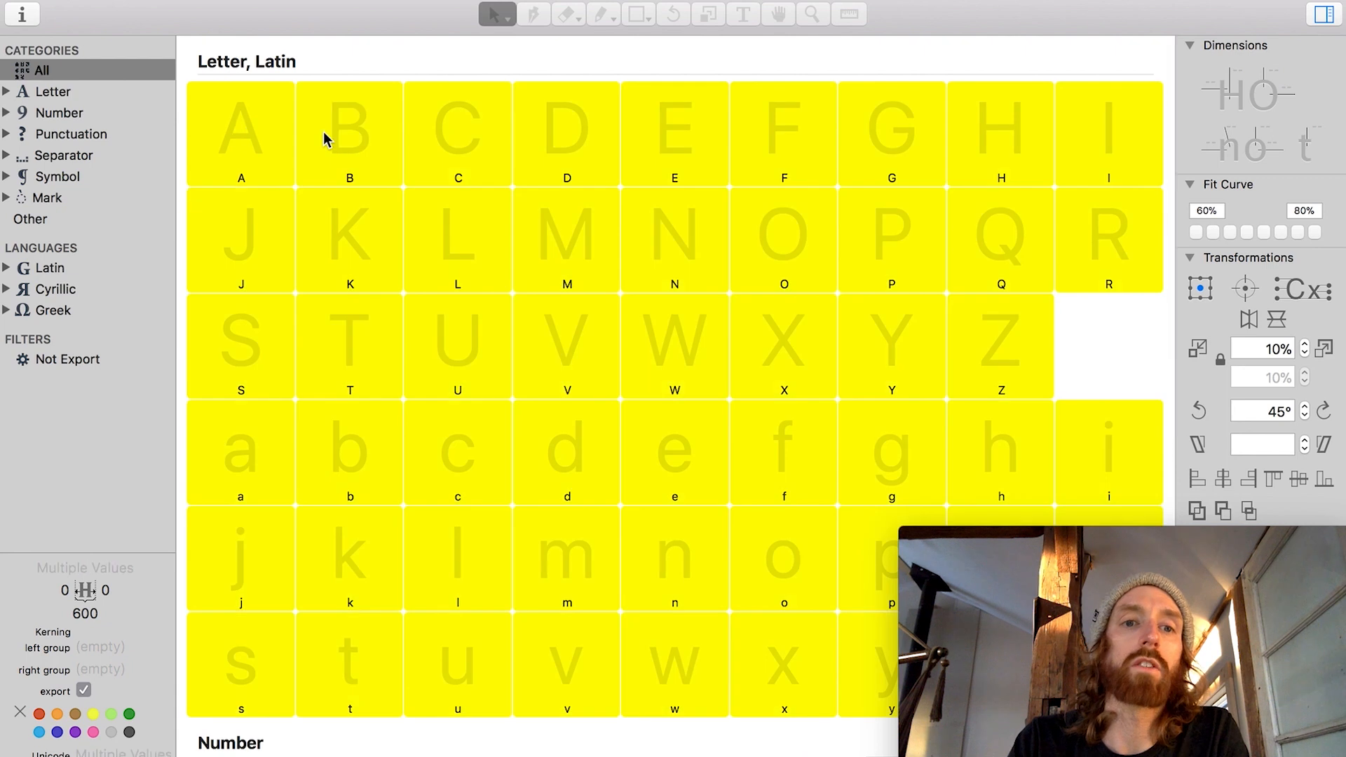
key("Left")
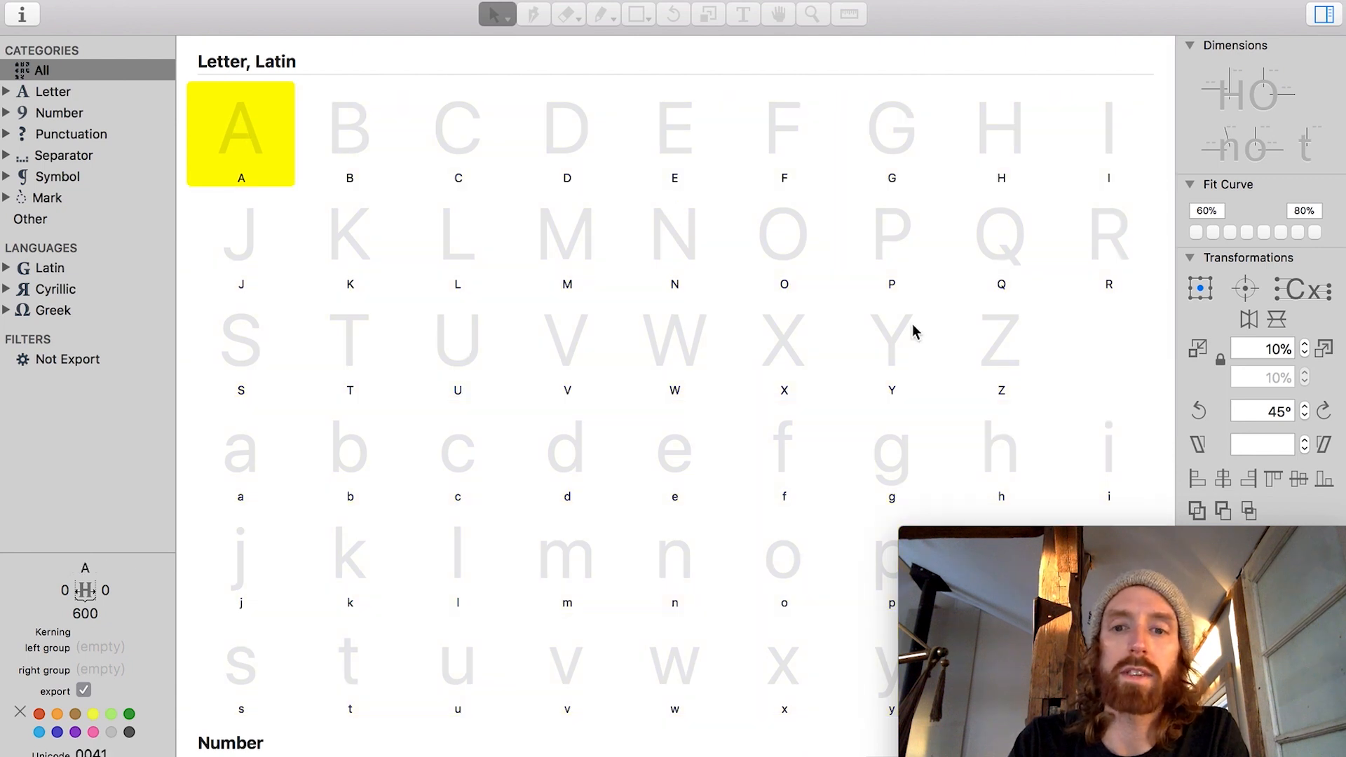
Step: Open the lowercase h glyph for editing
scroll(913, 332, "down", 5)
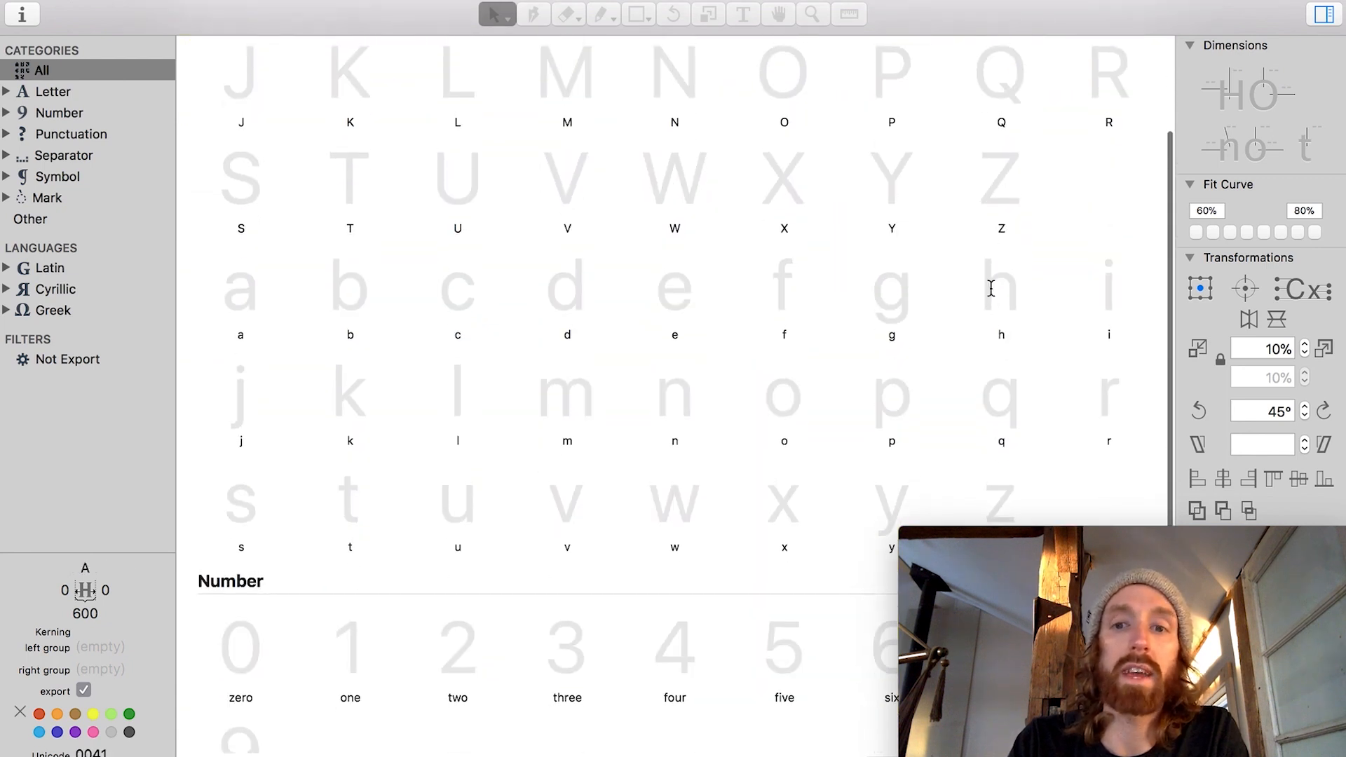
left_click(991, 287)
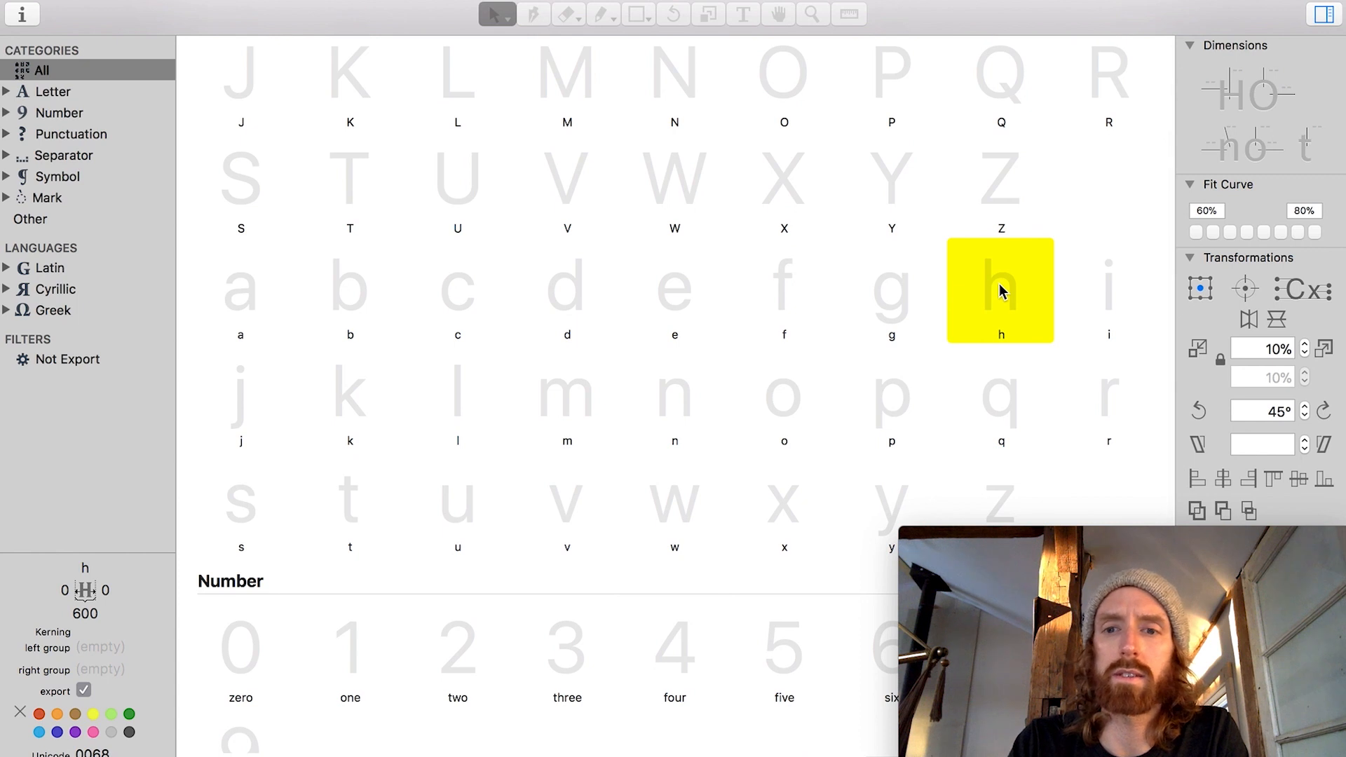
double_click(1000, 290)
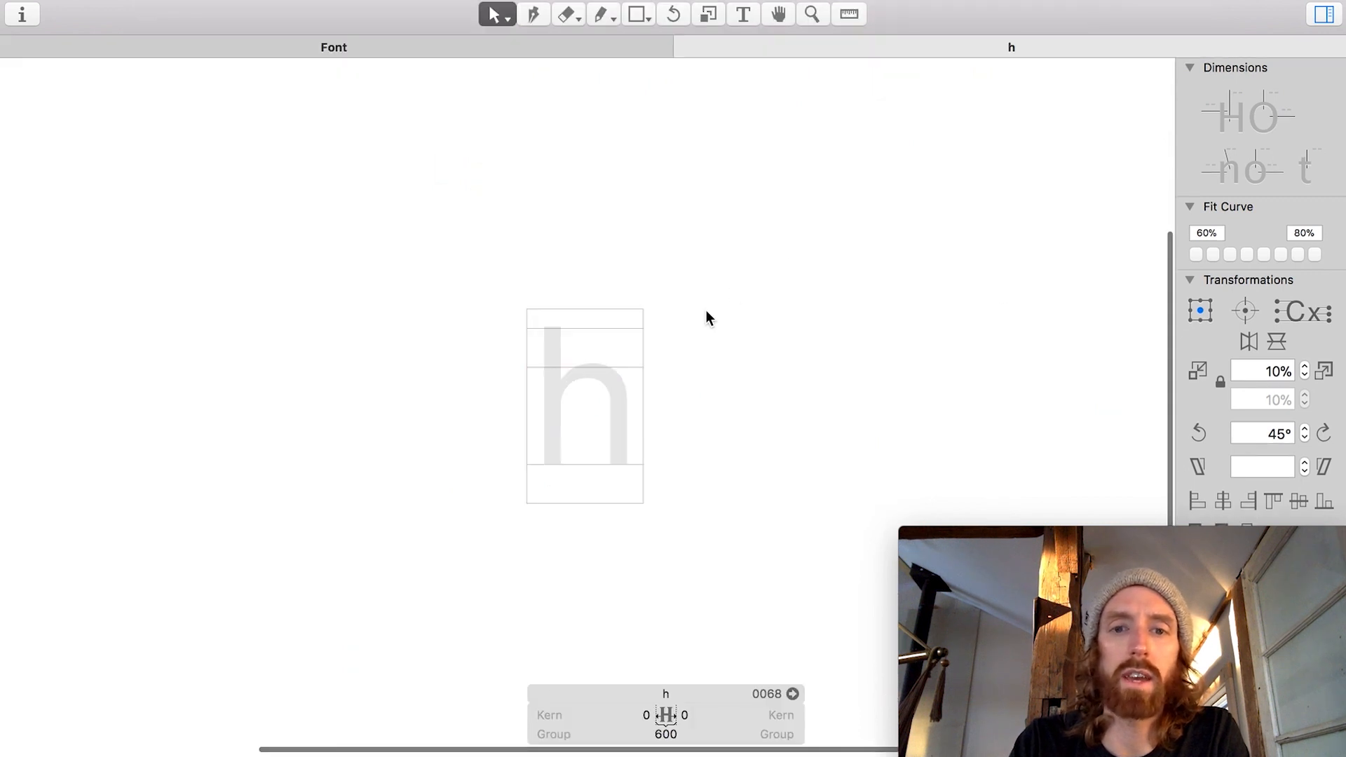
scroll(583, 432, "up", 5)
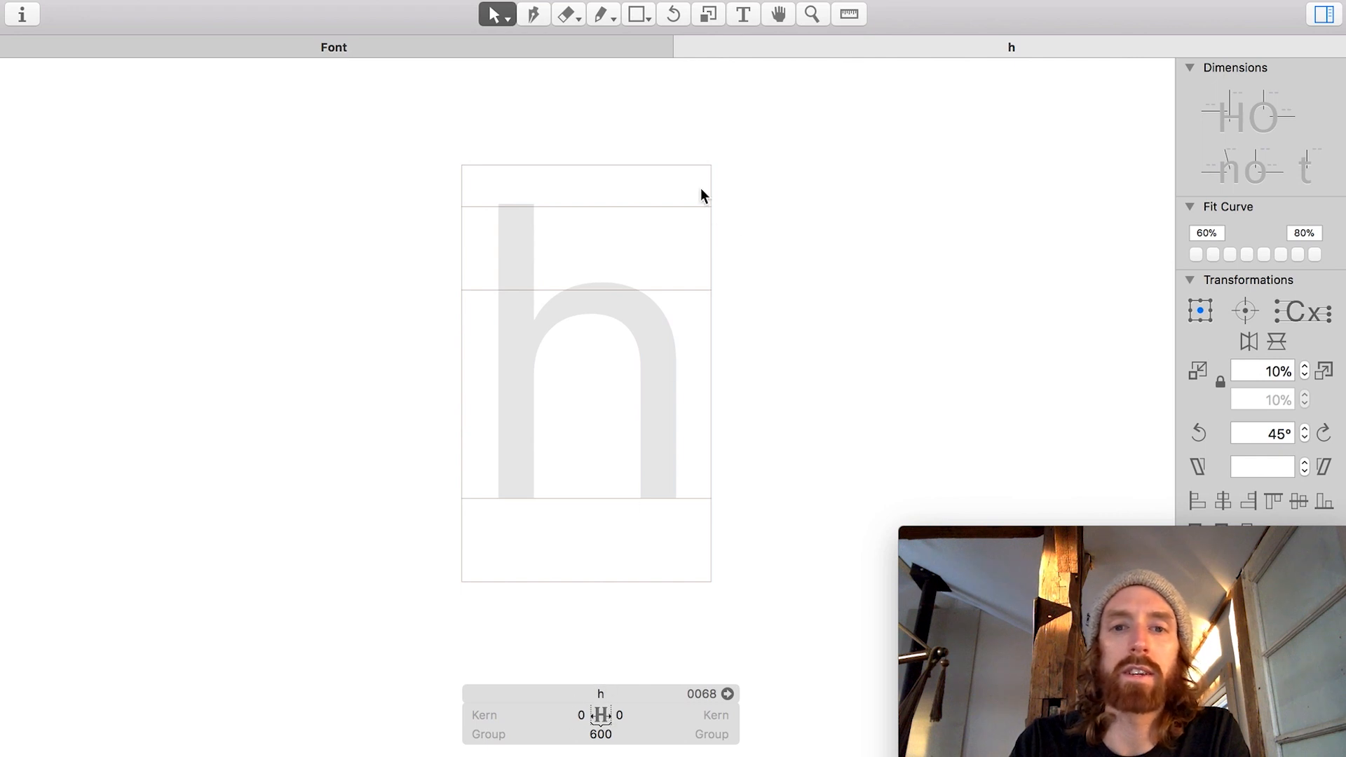
Step: Add a second h after the first one in the edit view with the Text tool
left_click(745, 19)
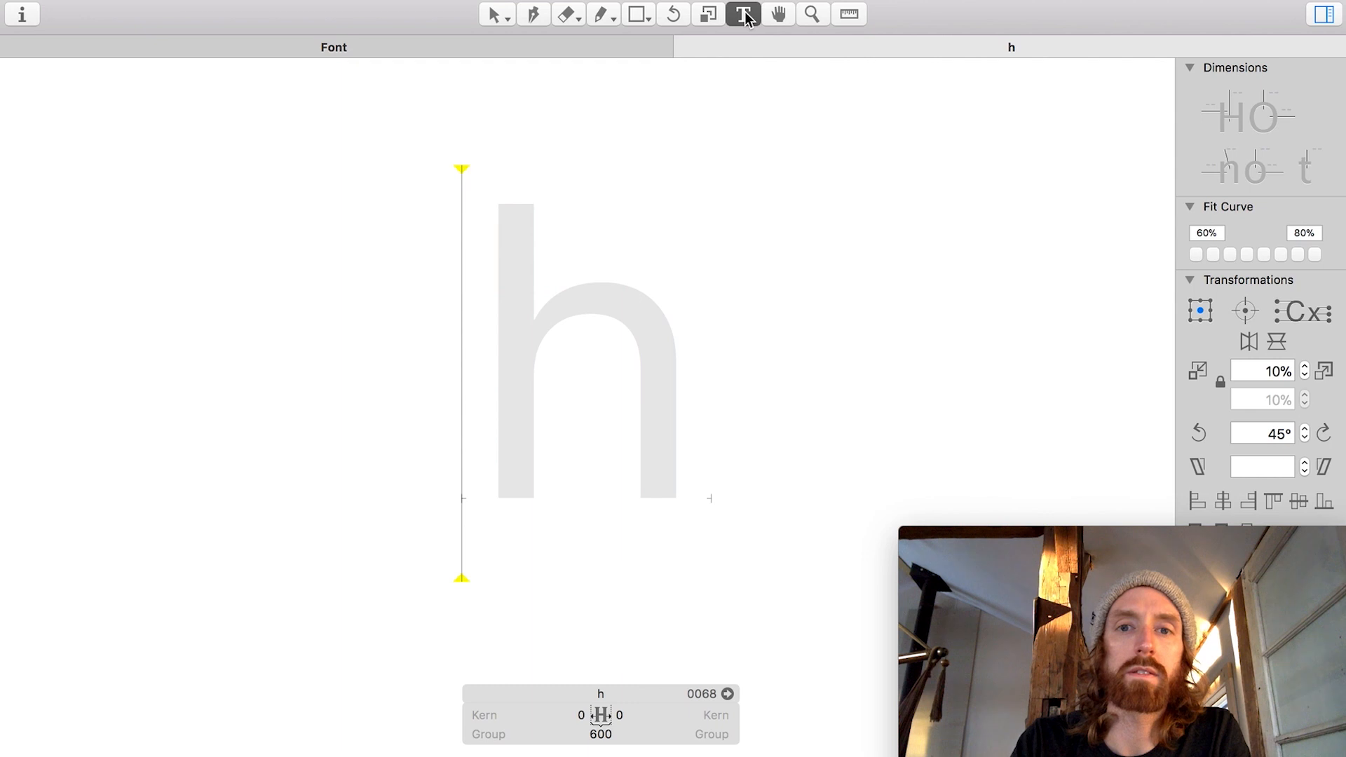
left_click(700, 286)
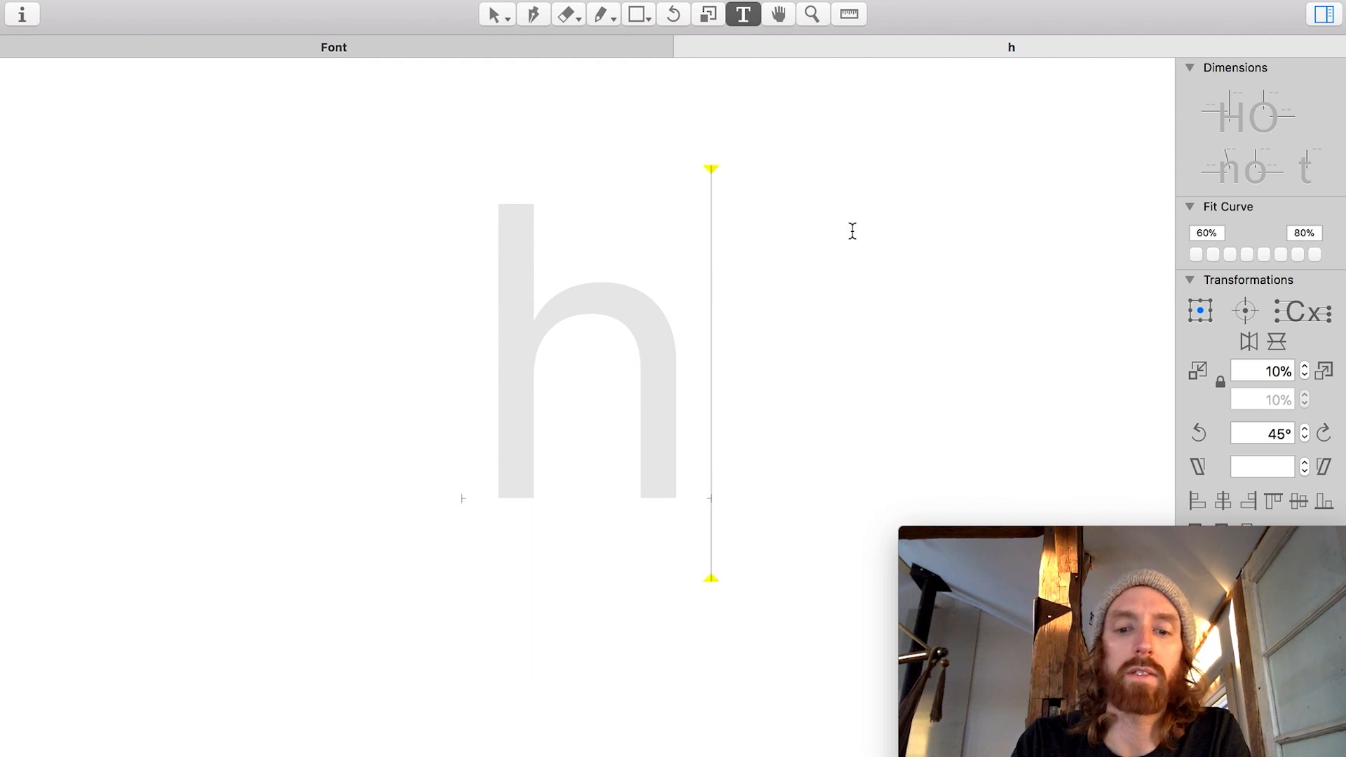
type("h")
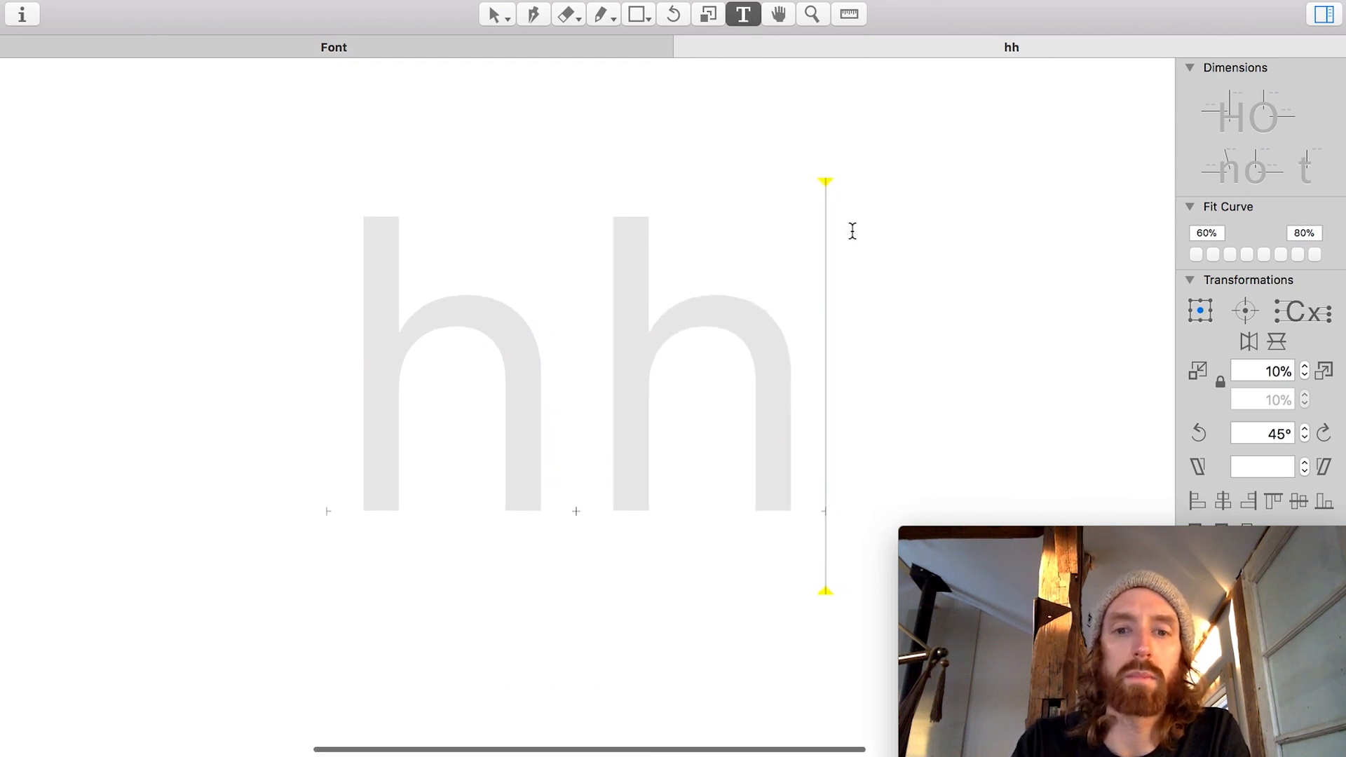
Step: Activate the first h for editing and draw a rectangle about 216 units wide and 581 units high over its stem
left_click(383, 335)
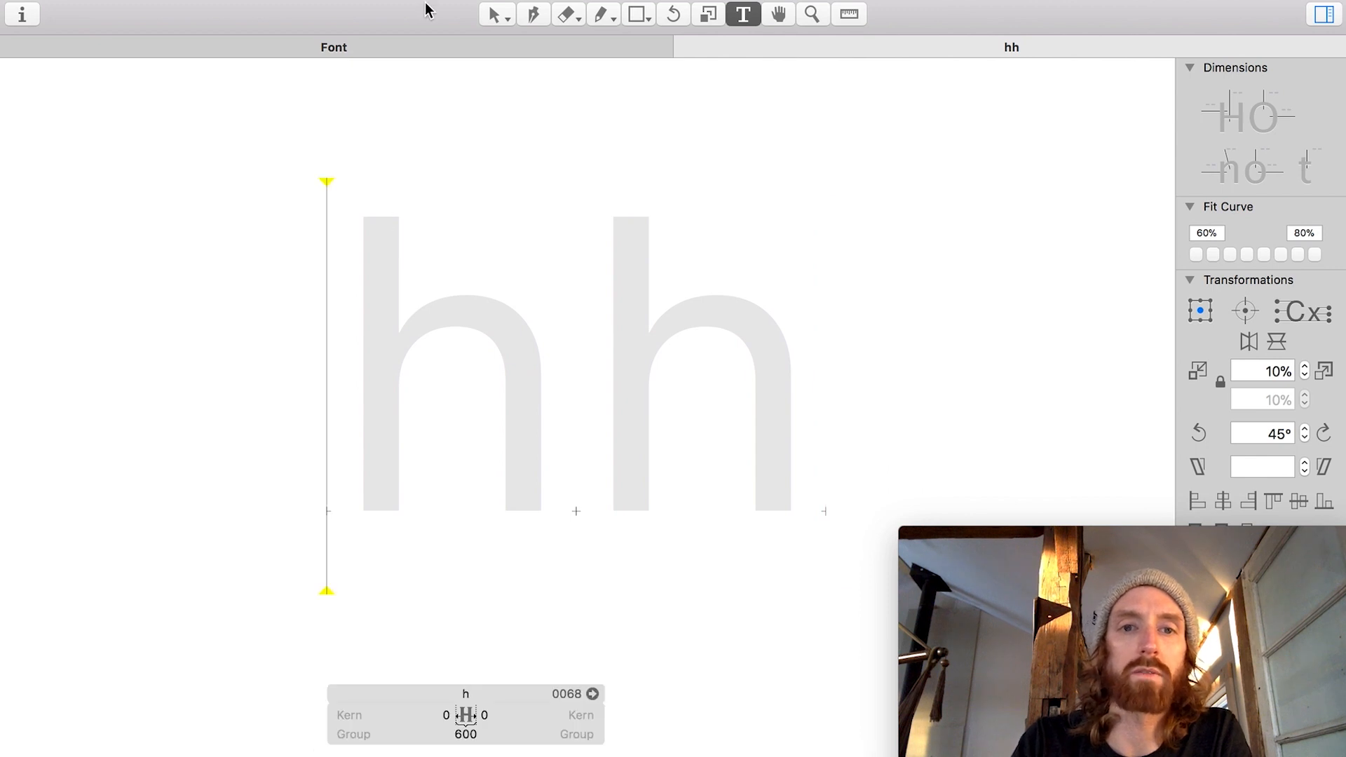
left_click(497, 14)
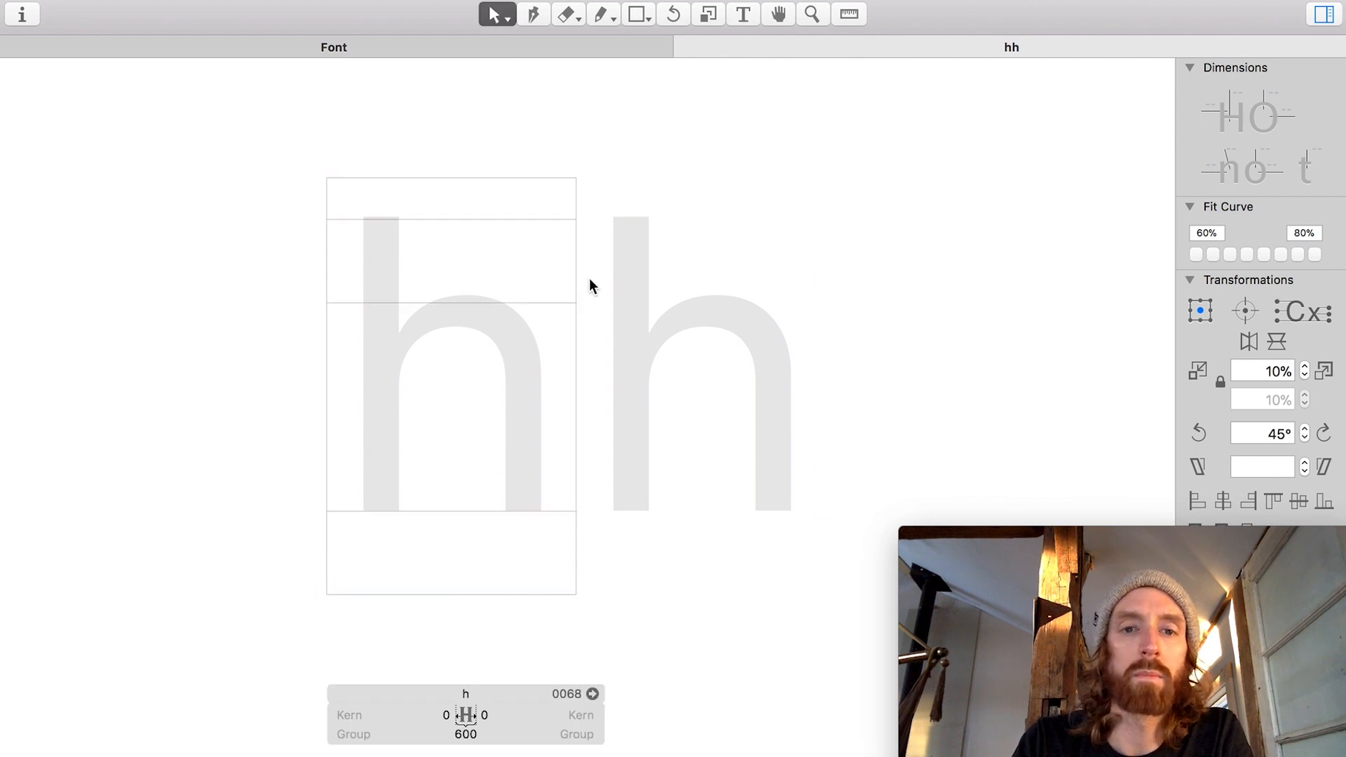
left_click(635, 366)
left_click(450, 369)
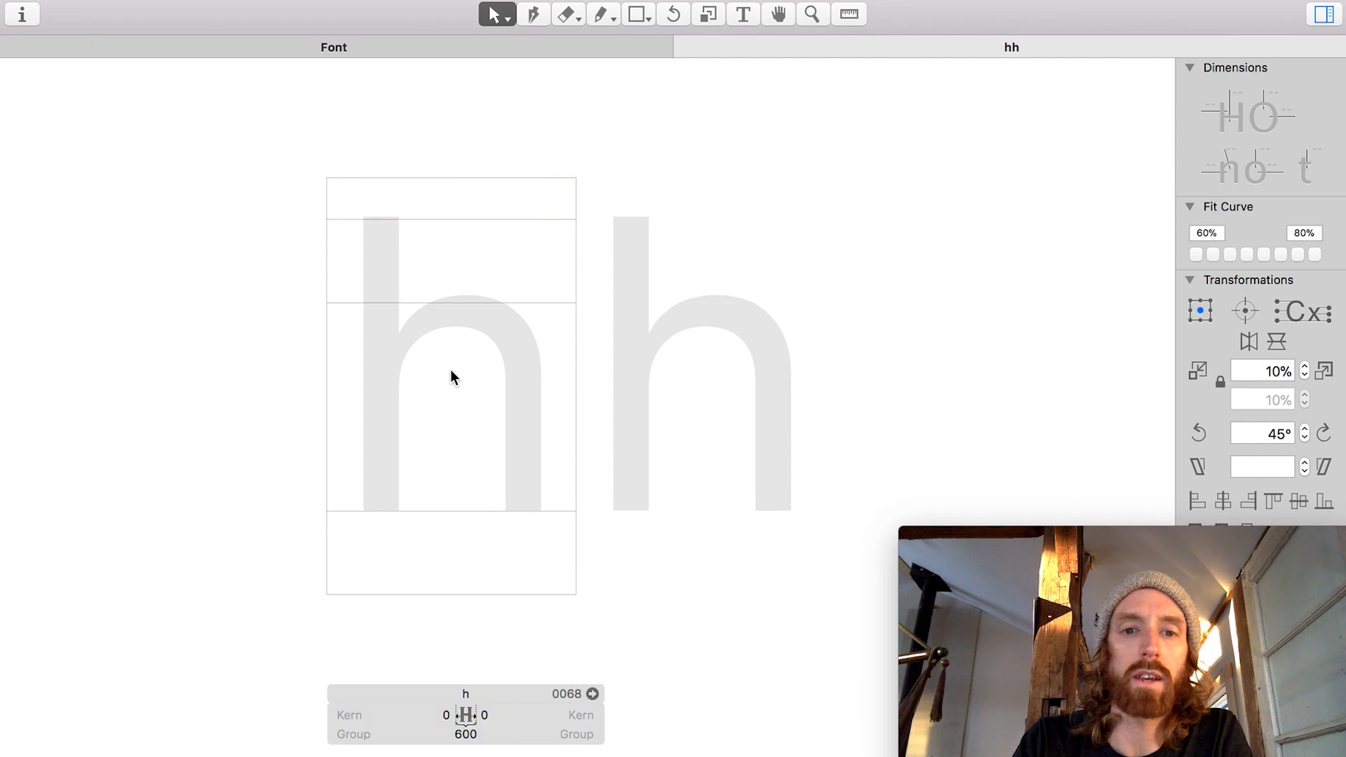
scroll(407, 361, "up", 5)
scroll(409, 369, "left", 5)
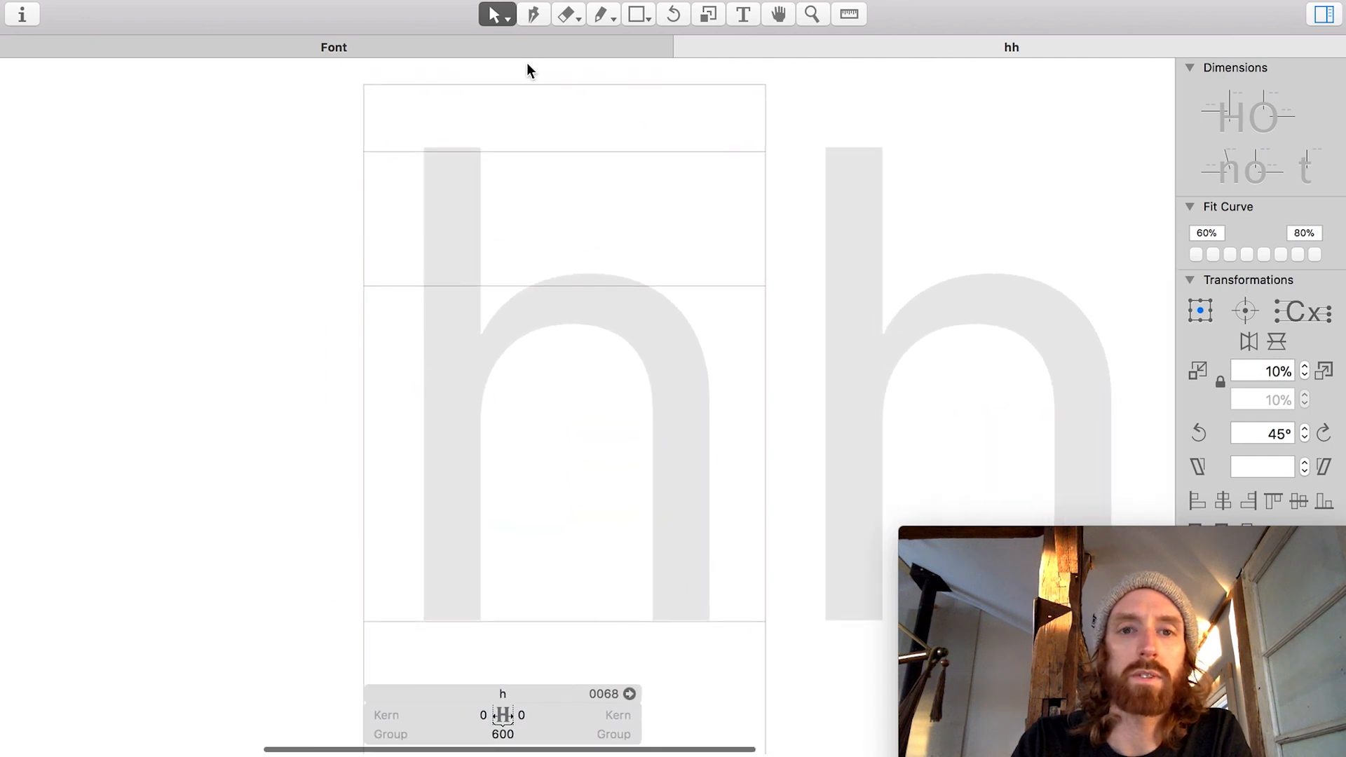
left_click(637, 14)
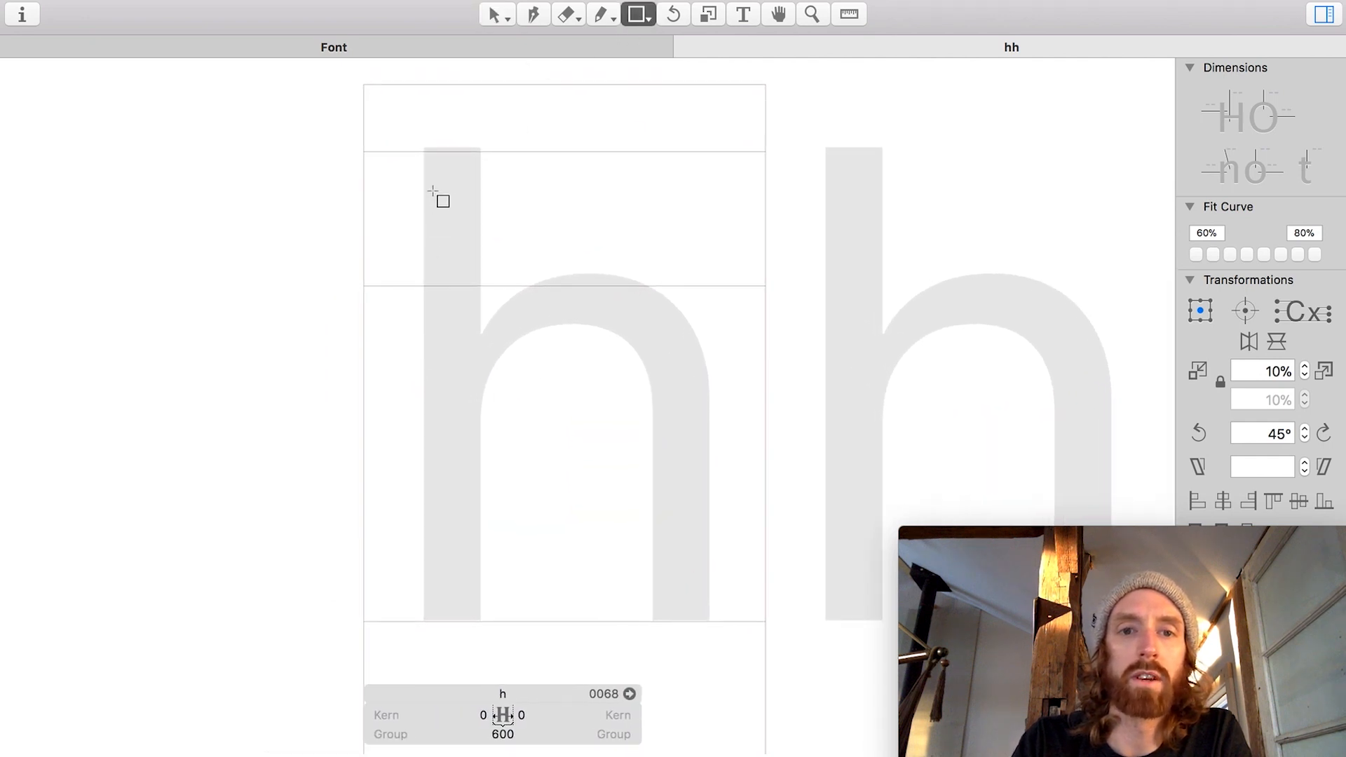
left_click_drag(412, 176, 471, 434)
mouse_move(555, 562)
left_mouse_down()
mouse_move(559, 578)
mouse_move(555, 566)
left_mouse_up()
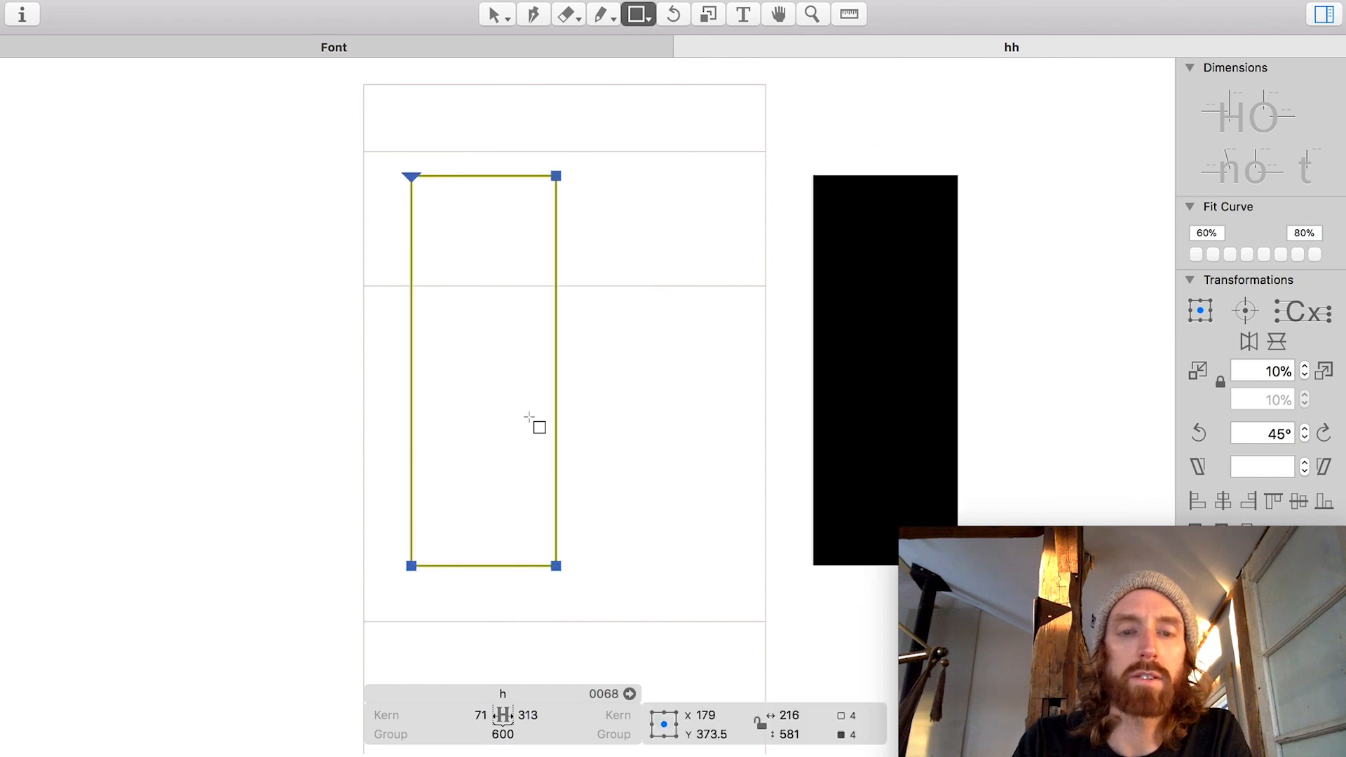
Step: Try selecting the rectangle's lower and upper pairs of nodes with the Select tool
left_click(495, 15)
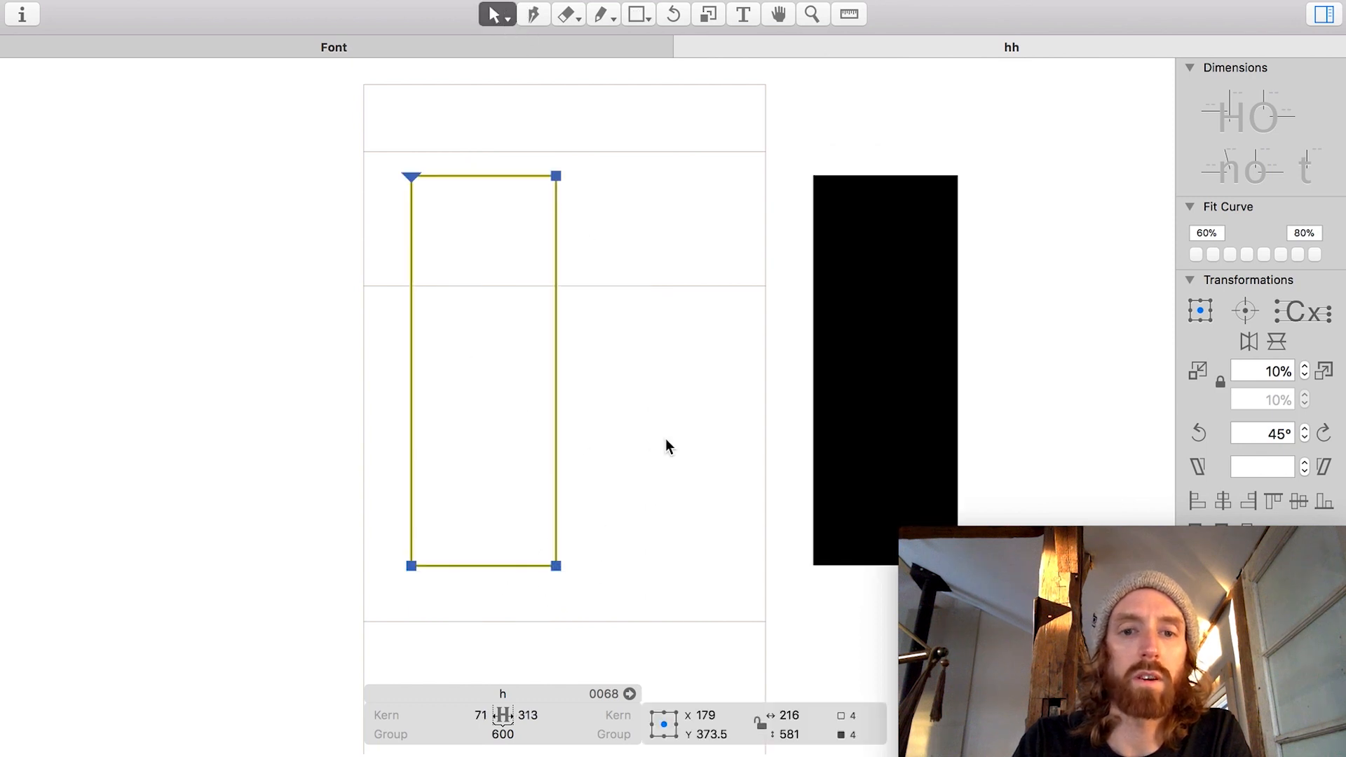
left_click(626, 448)
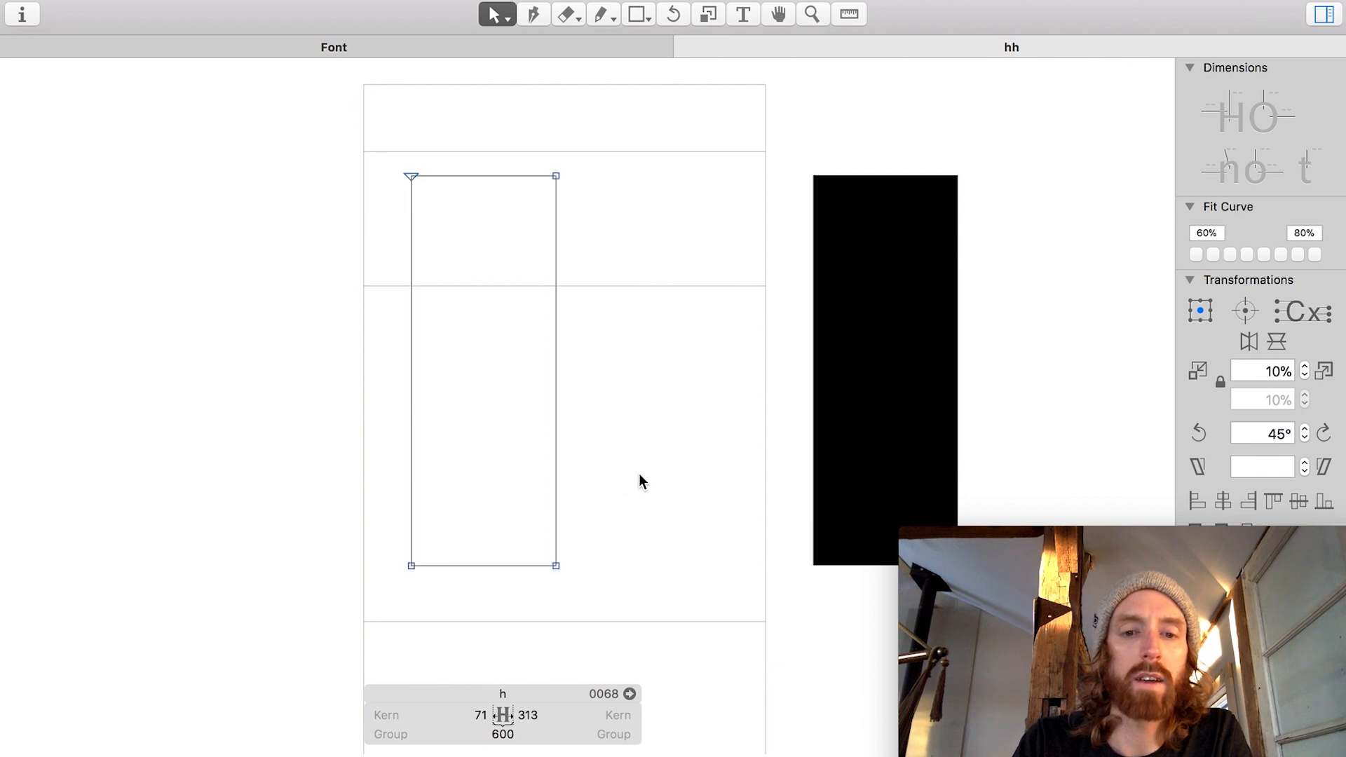
left_click_drag(639, 474, 346, 614)
left_click_drag(351, 484, 641, 619)
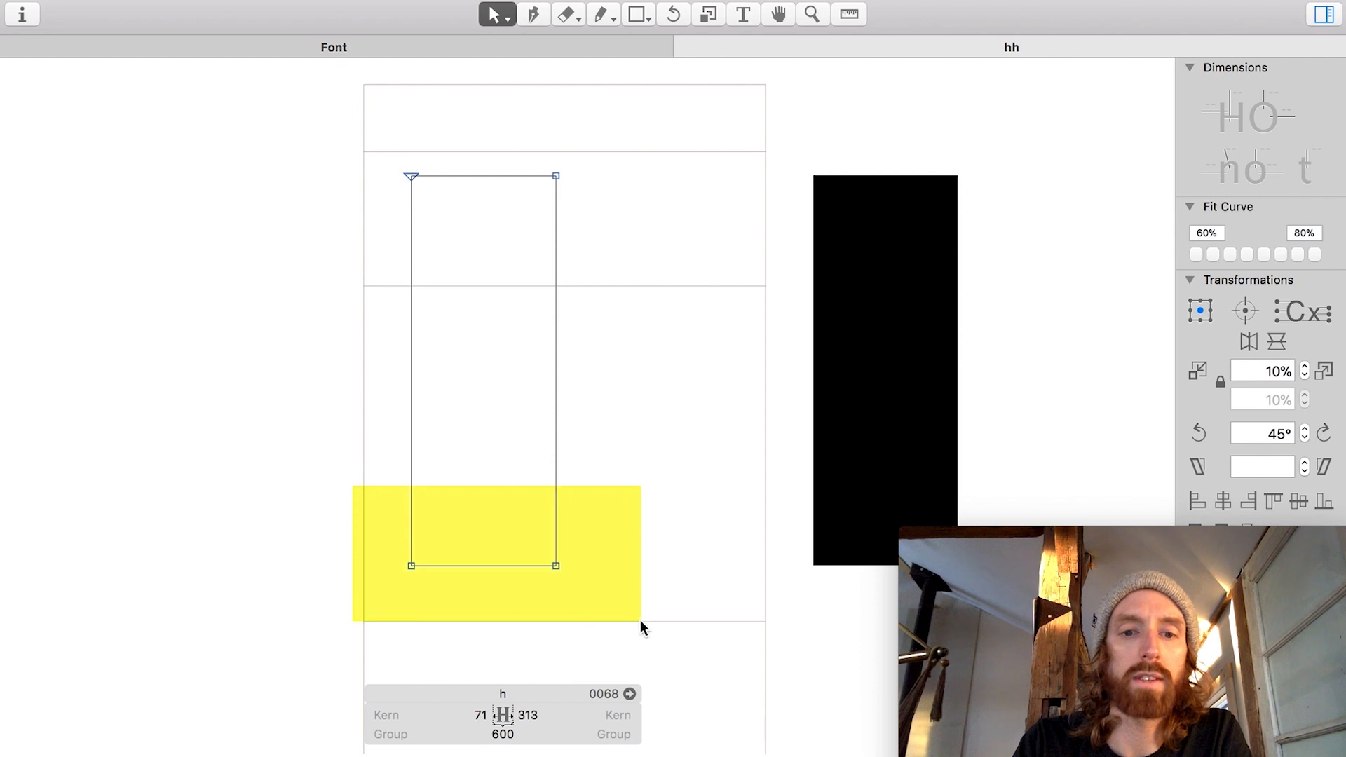
left_click_drag(570, 166, 354, 236)
left_click_drag(393, 153, 682, 275)
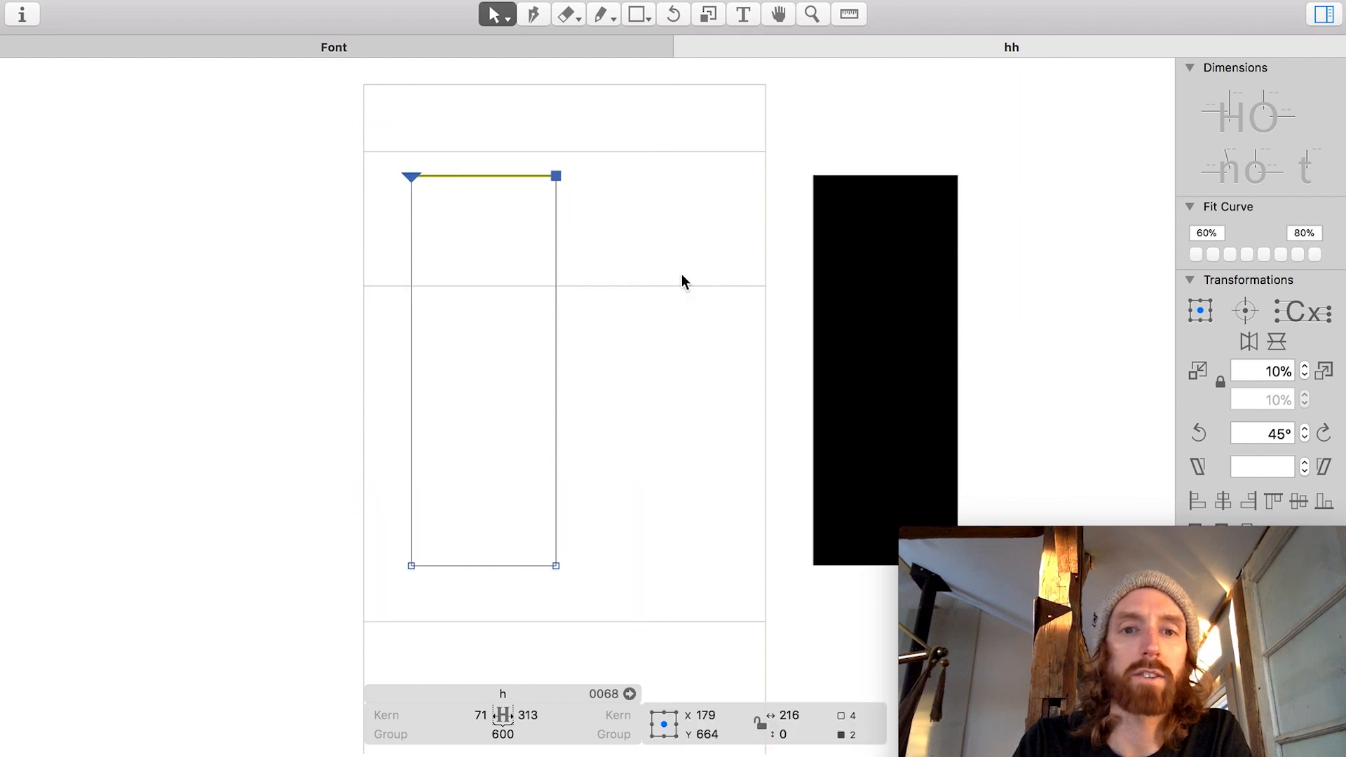
Step: Select the rectangle's two lower nodes and move them straight down to the baseline
left_click(600, 449)
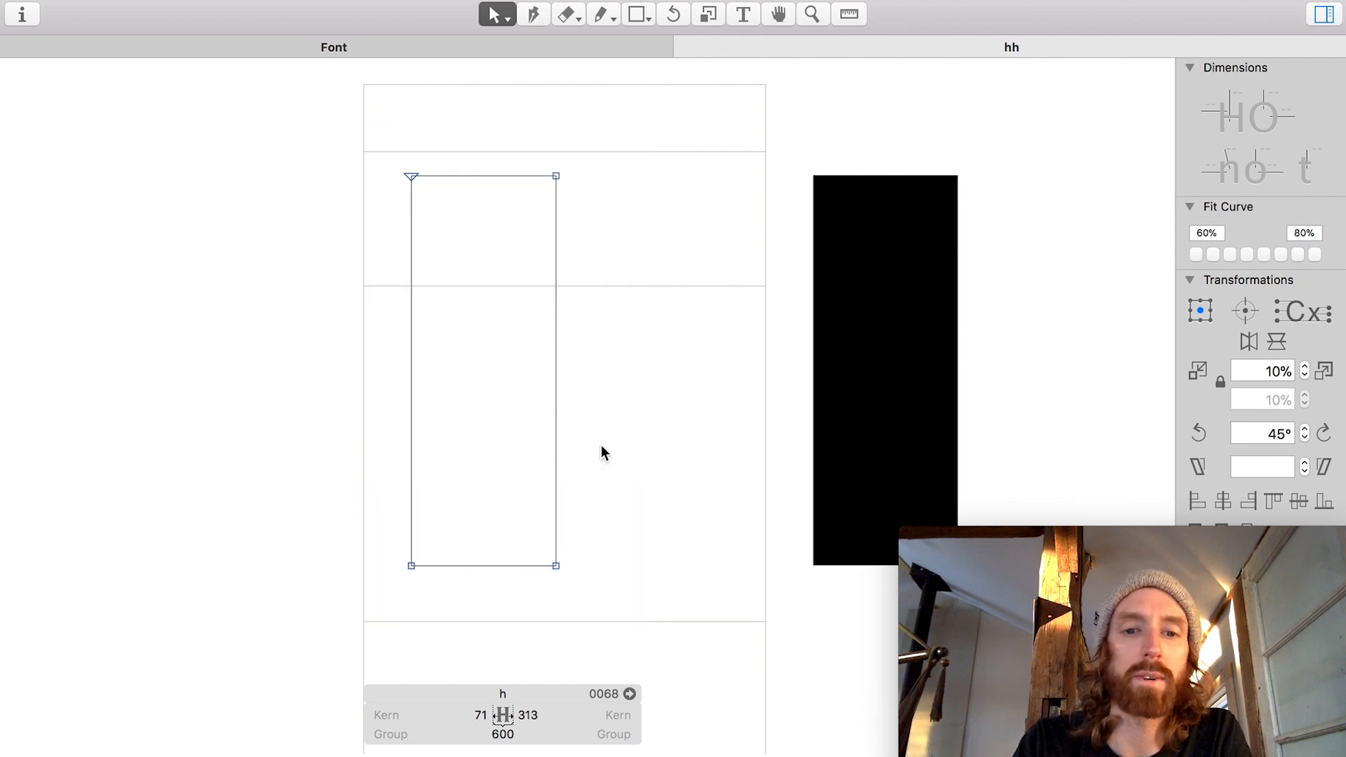
left_click_drag(624, 475, 310, 603)
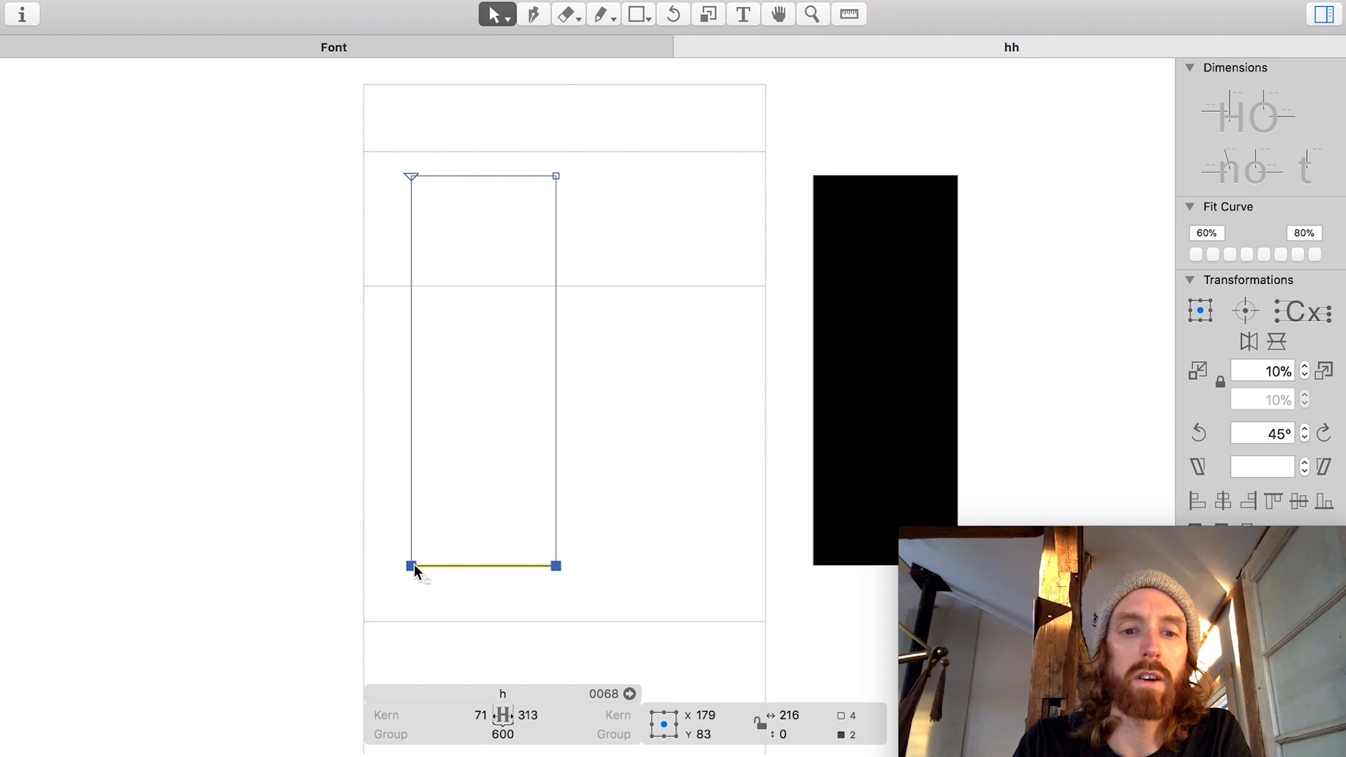
left_click_drag(415, 563, 413, 620)
Step: Check the vertical metrics in the font info and raise the rectangle's two upper nodes to the ascender line at 800
left_click(28, 14)
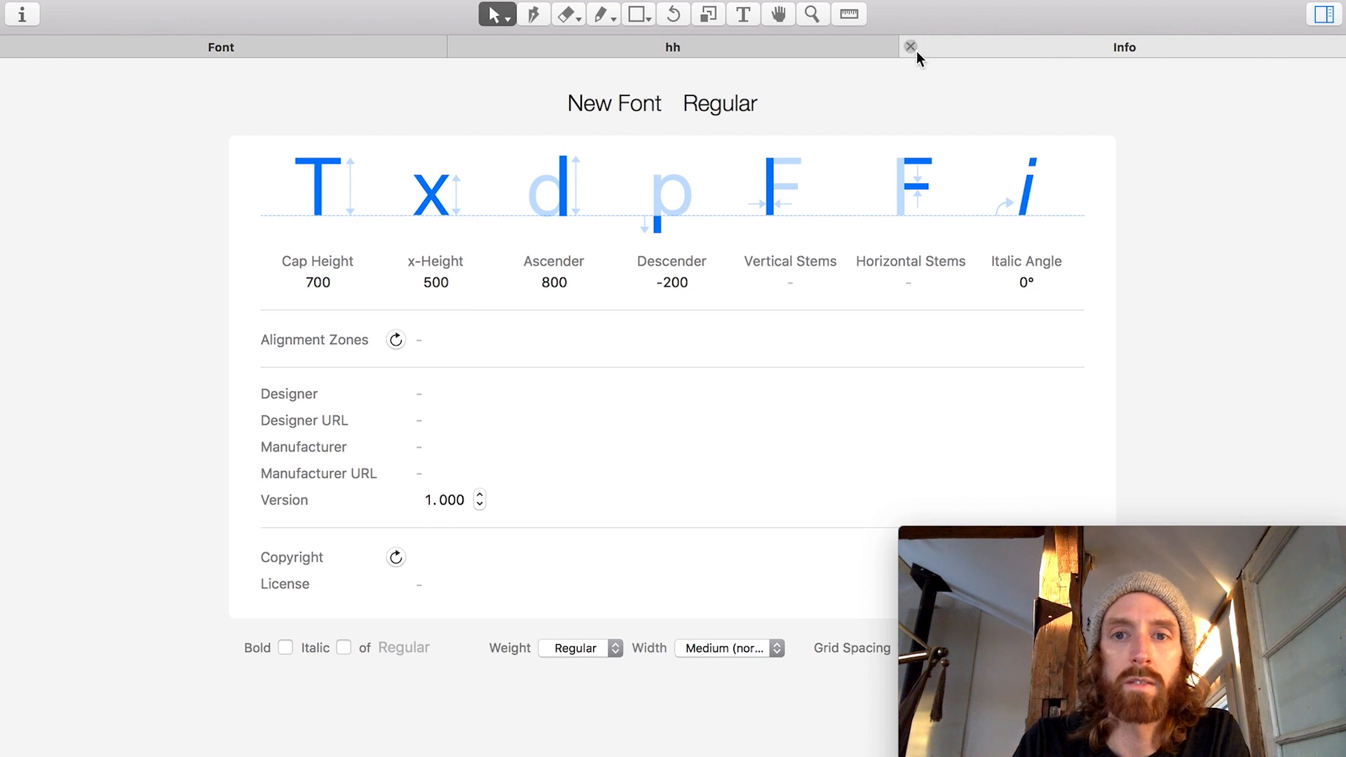
left_click(910, 46)
left_click_drag(376, 141, 610, 239)
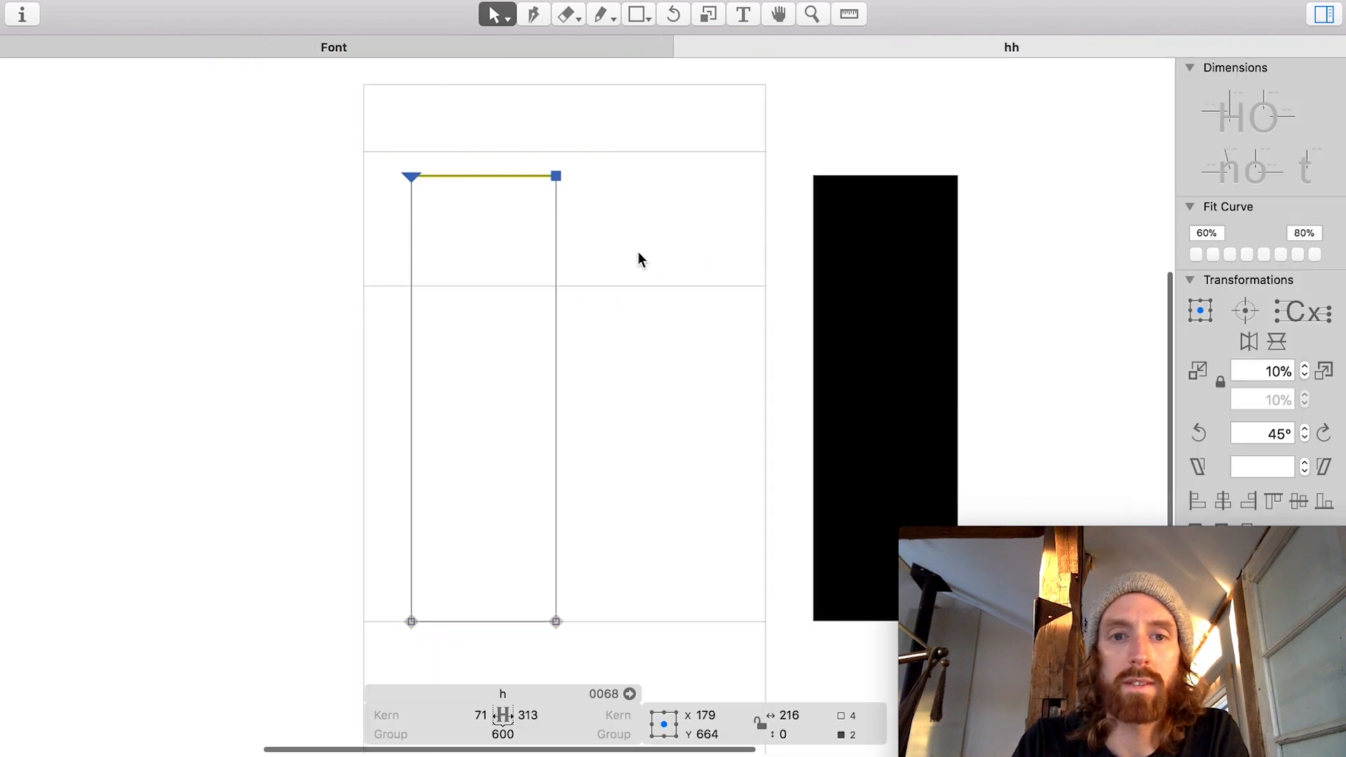
left_click_drag(409, 199, 411, 105)
scroll(411, 103, "right", 2)
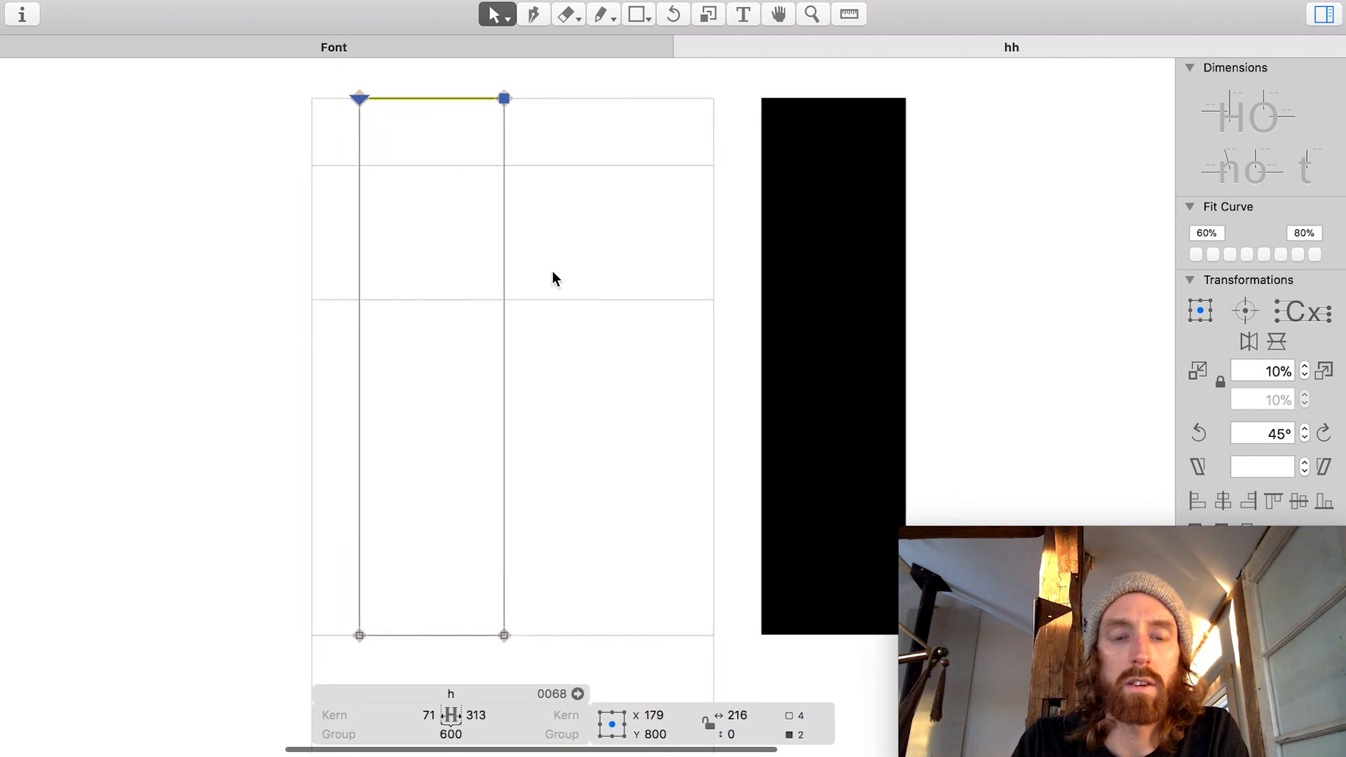
Step: Select the whole rectangle and shift it 20 units left, giving a left sidebearing of 51
key("super+a")
key("shift+Left")
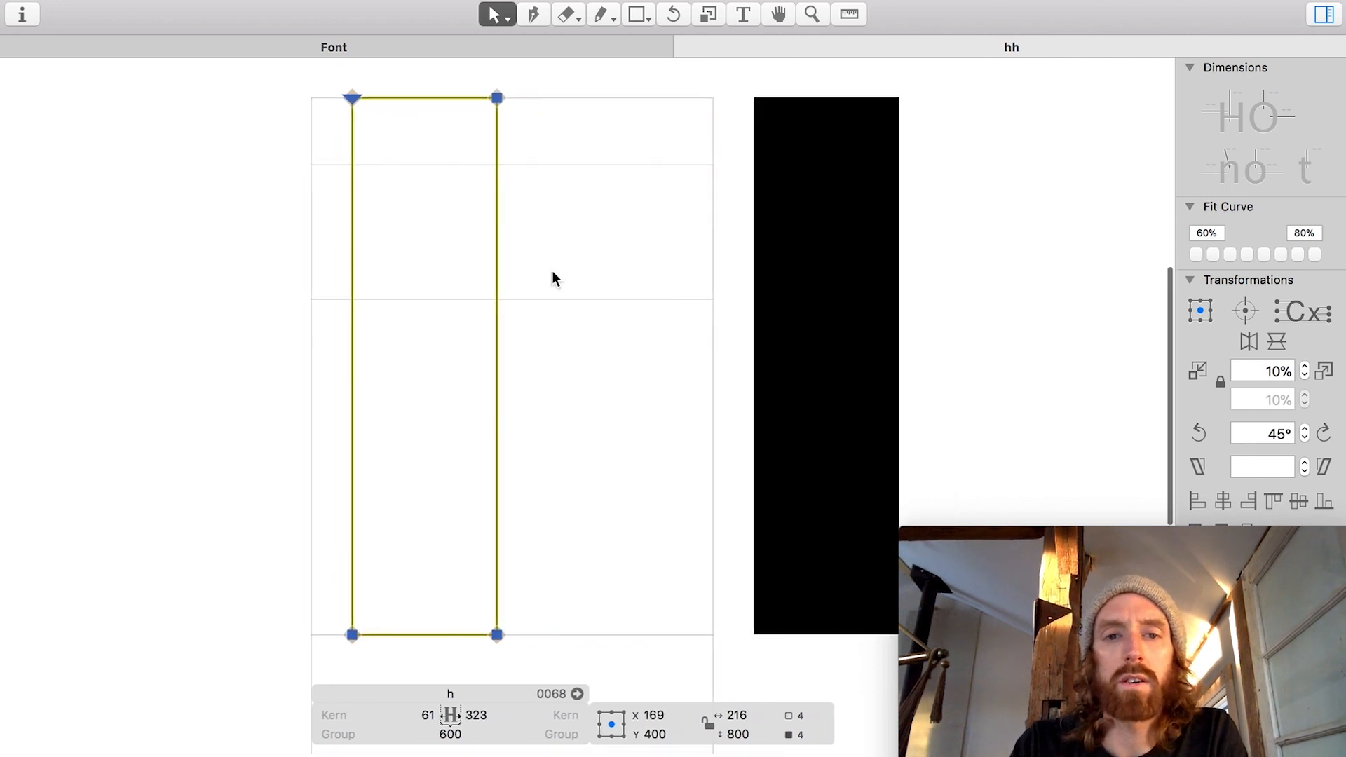
scroll(552, 271, "right", 1)
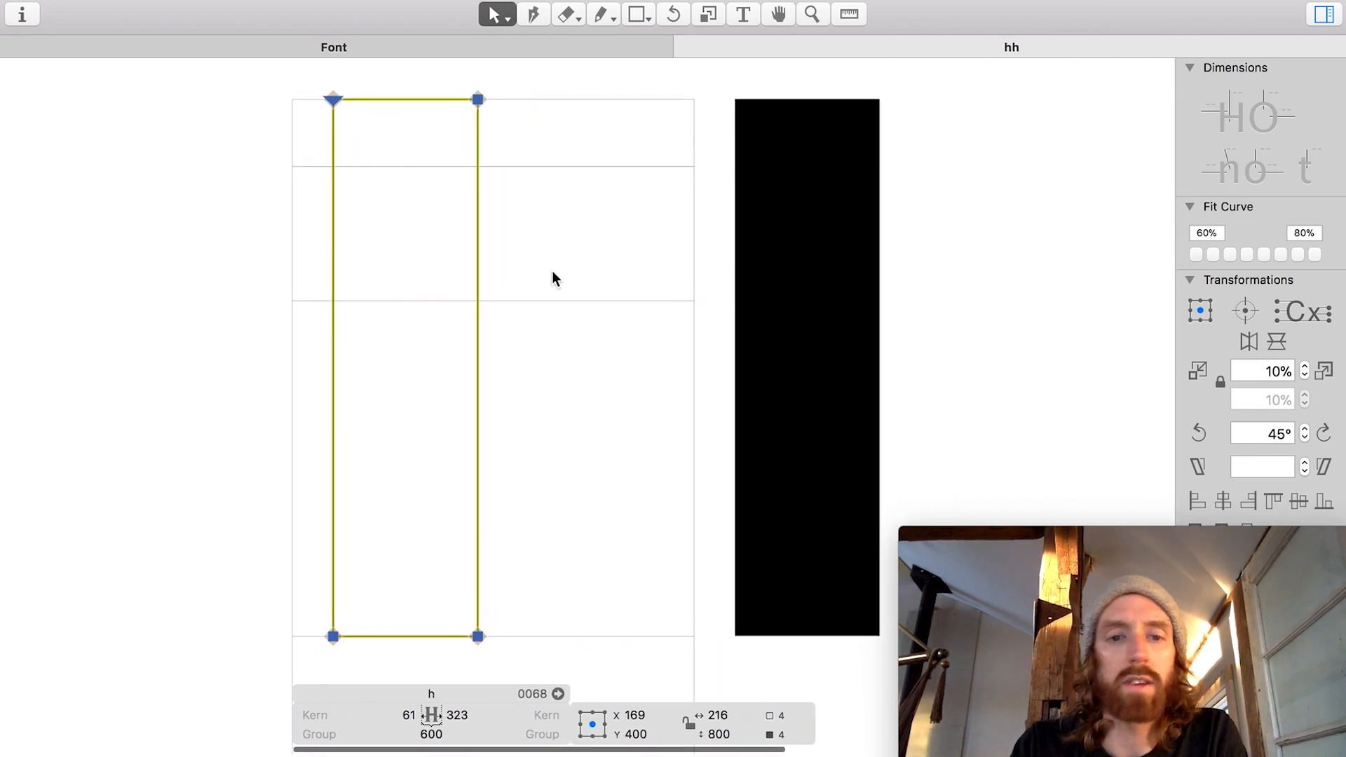
left_click(413, 387)
scroll(417, 391, "right", 1)
key("super+a")
key("shift+Left")
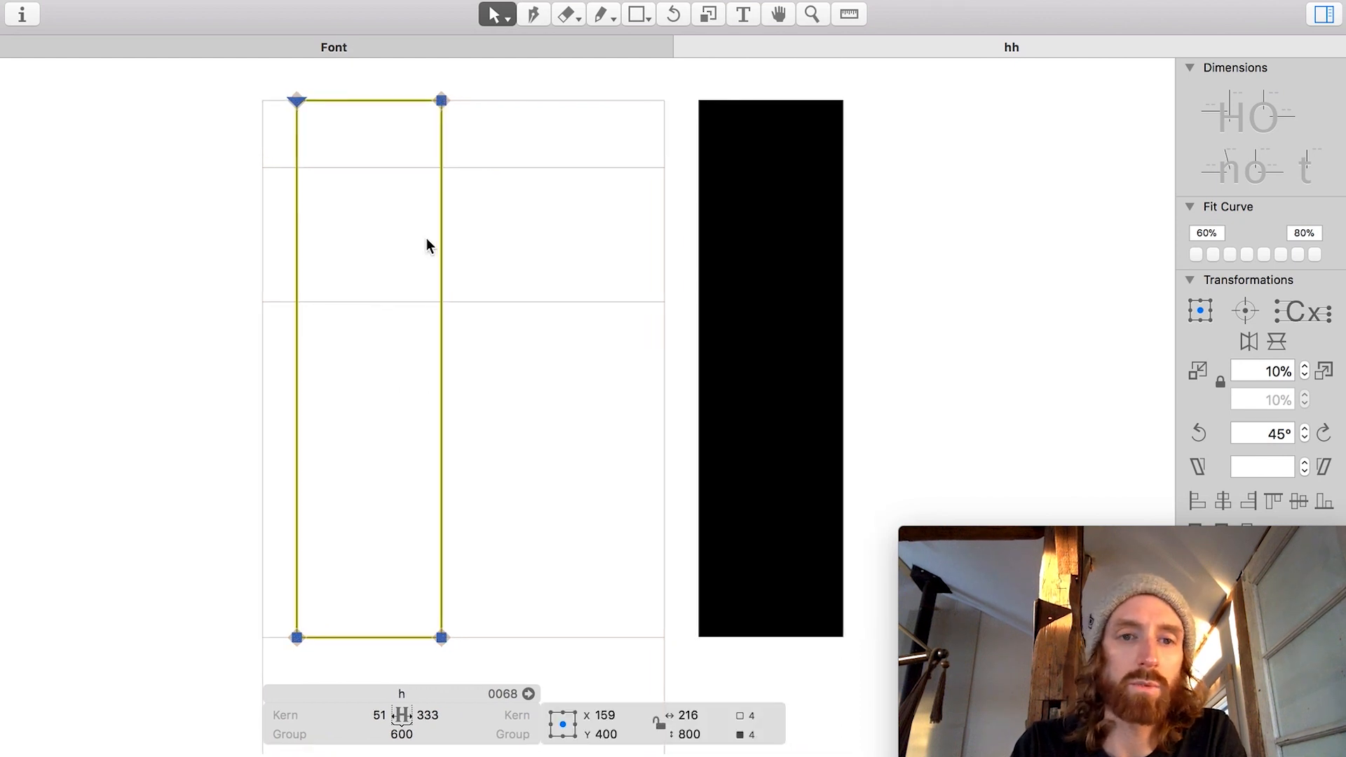
Step: Duplicate the full-height stem rectangle and move the copy straight right until its centre is at X 447
left_click(495, 236)
key("super+a")
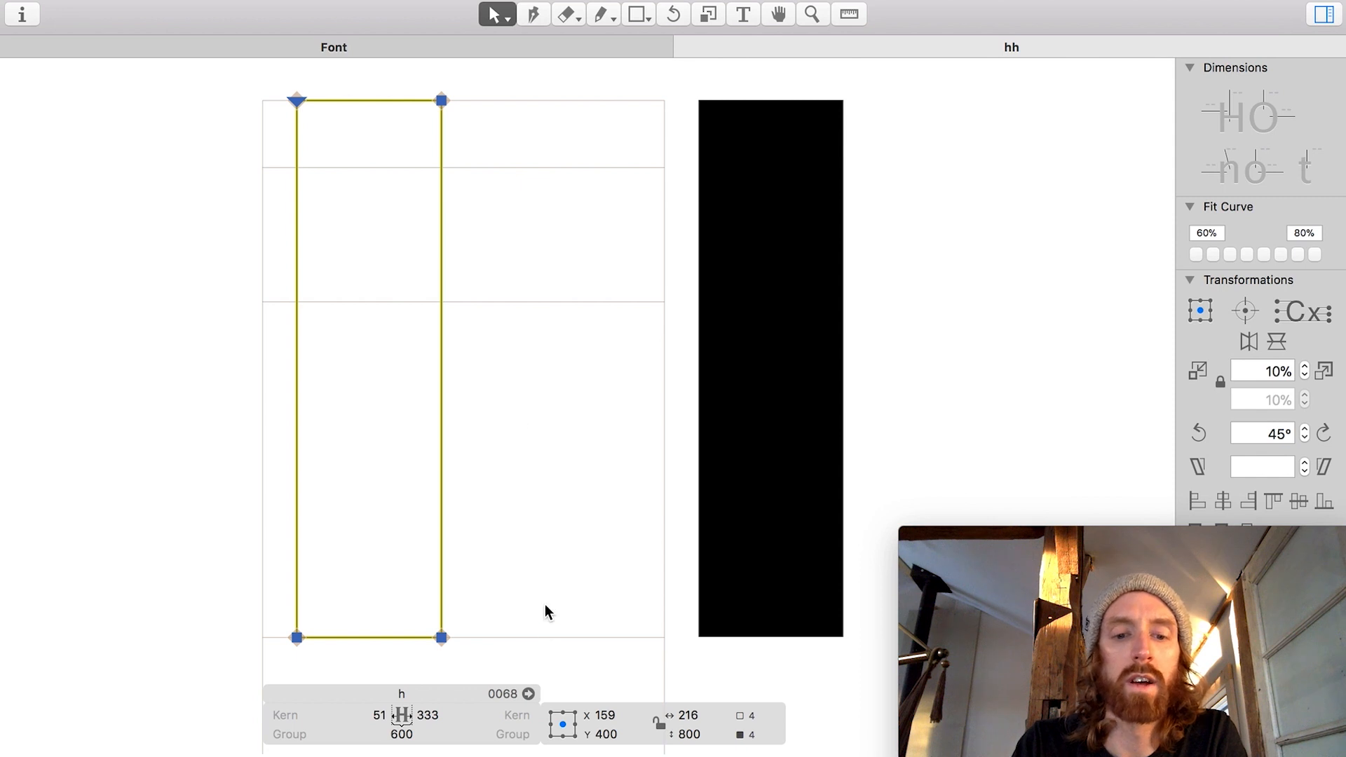
left_click(527, 579)
key("super+a")
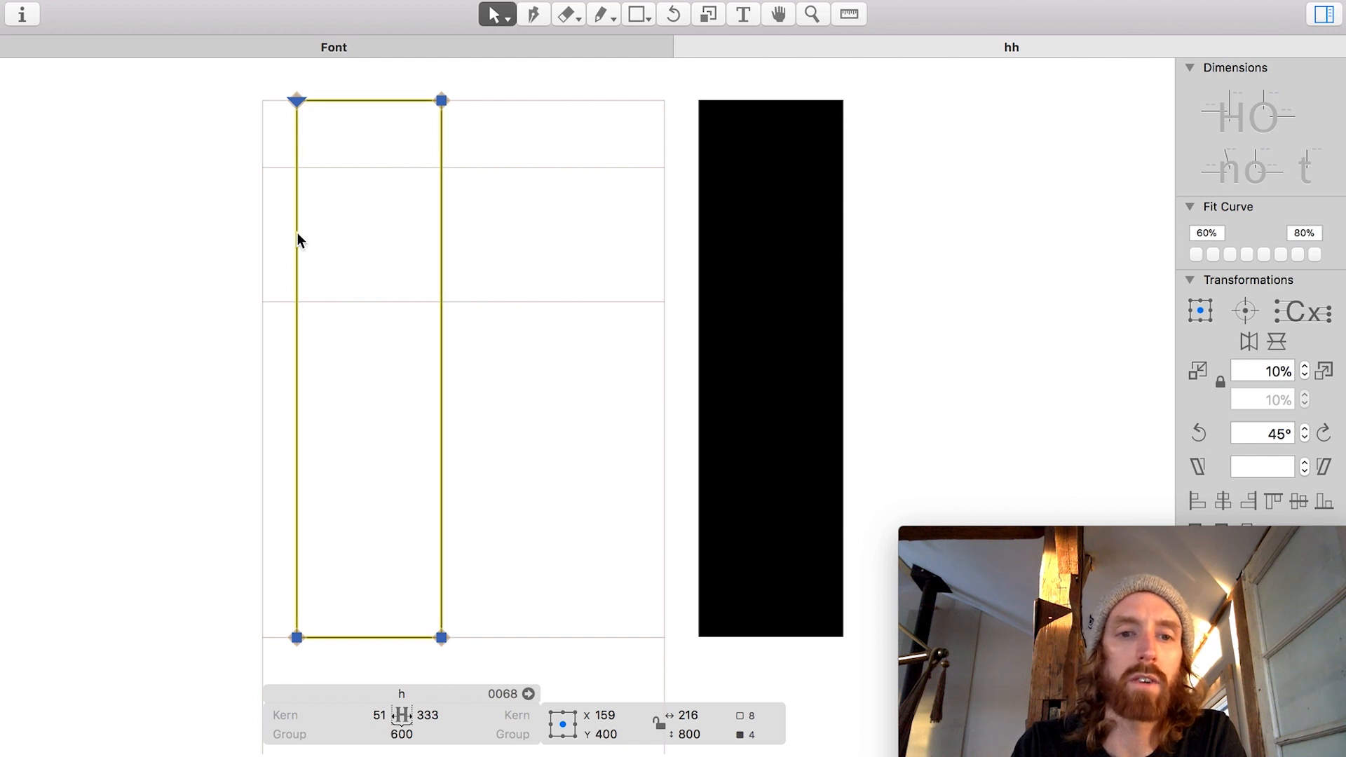
left_click(442, 637)
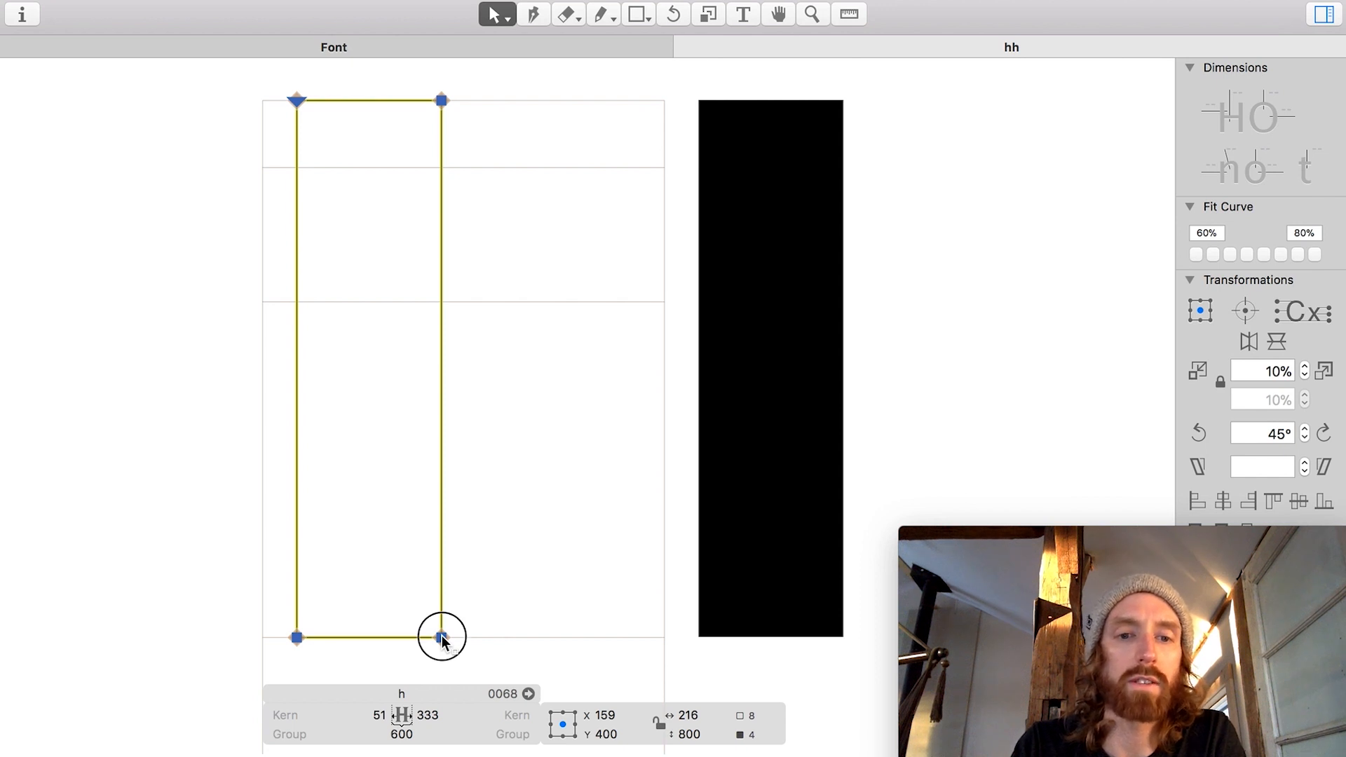
left_click_drag(442, 638, 634, 639)
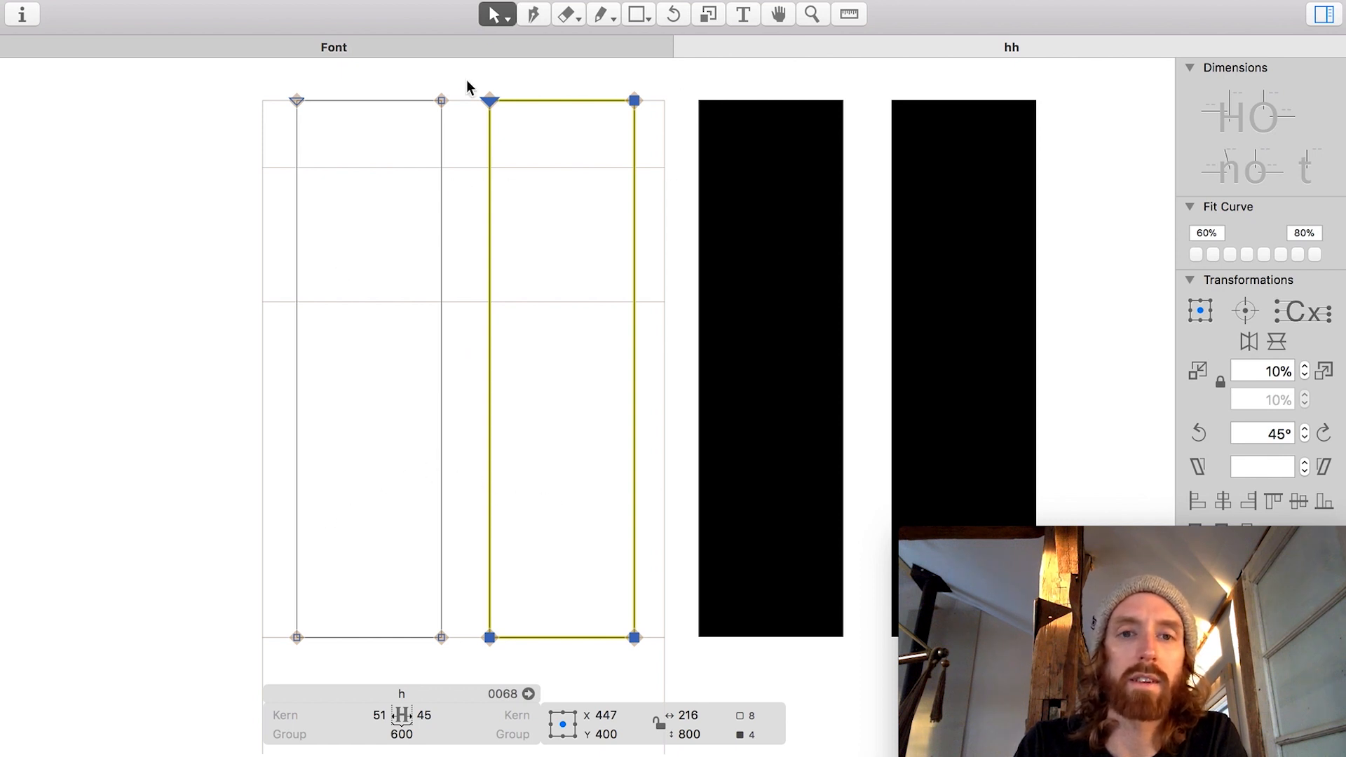
Step: Select the right-hand nodes of both rectangles and move them left to narrow both stems to 198 units
left_click(662, 92)
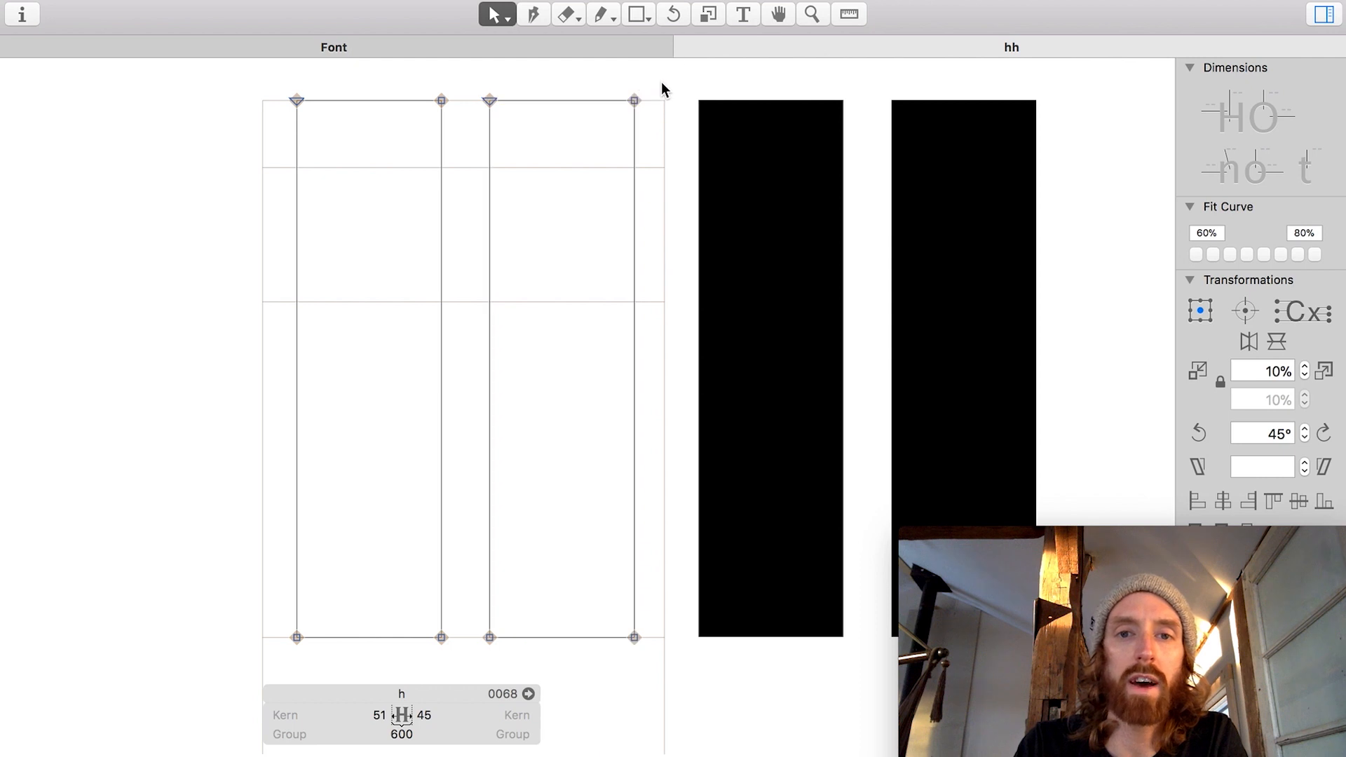
left_click_drag(661, 80, 584, 681)
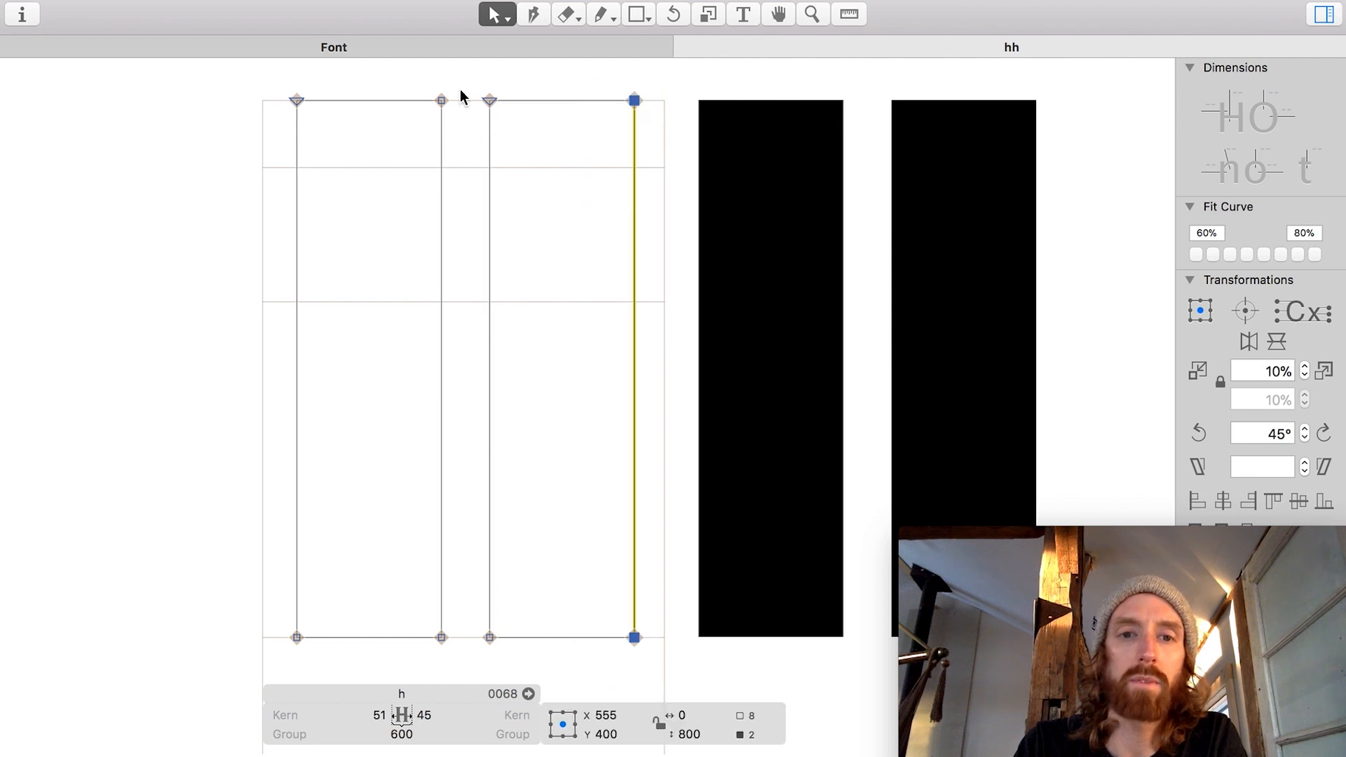
left_click_drag(462, 75, 420, 687)
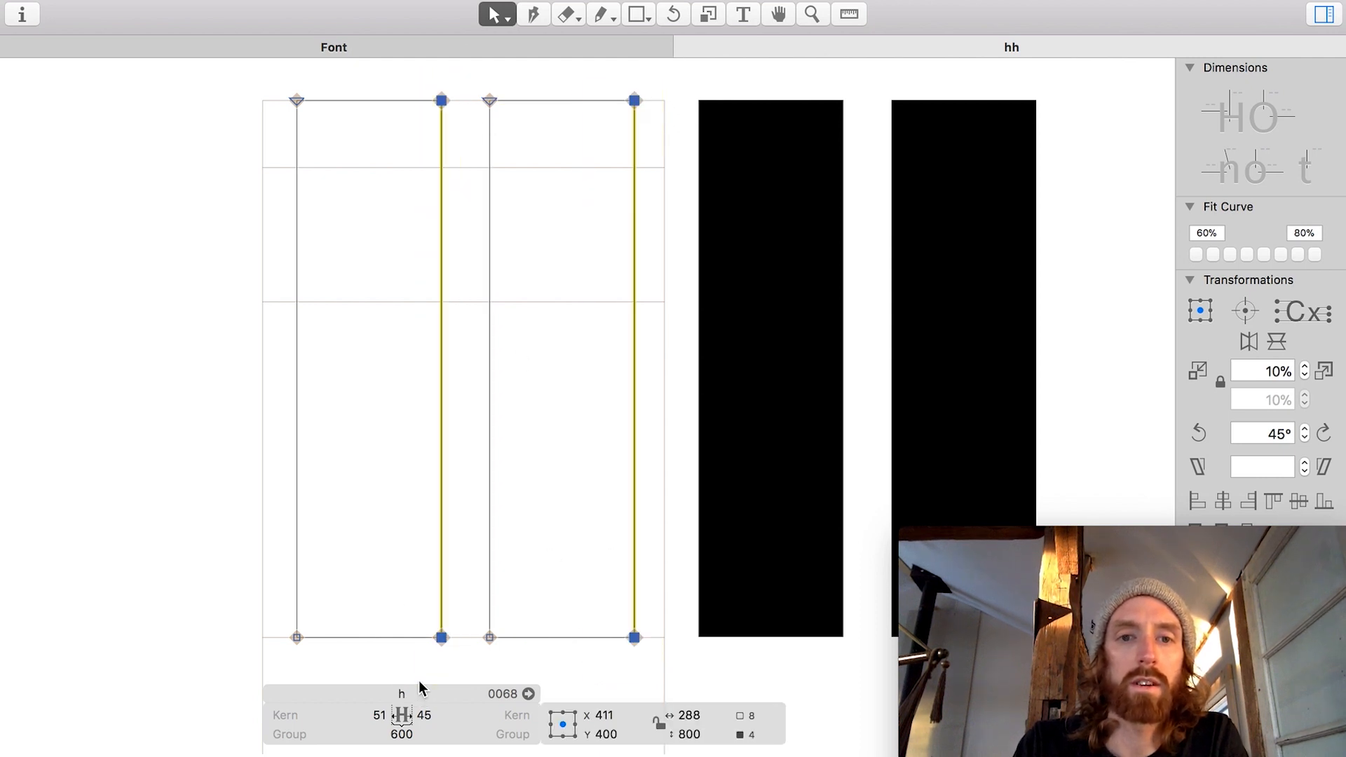
key("shift+Left")
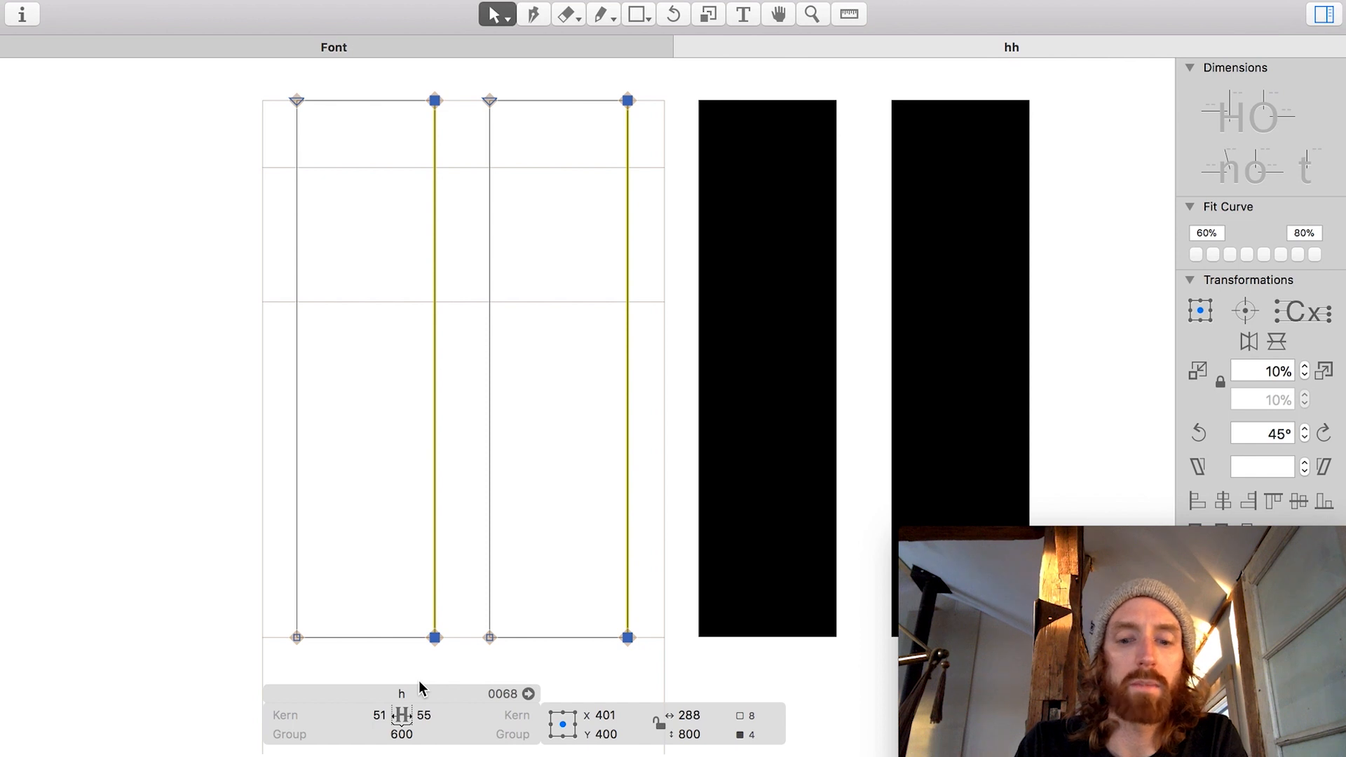
key("shift+Left")
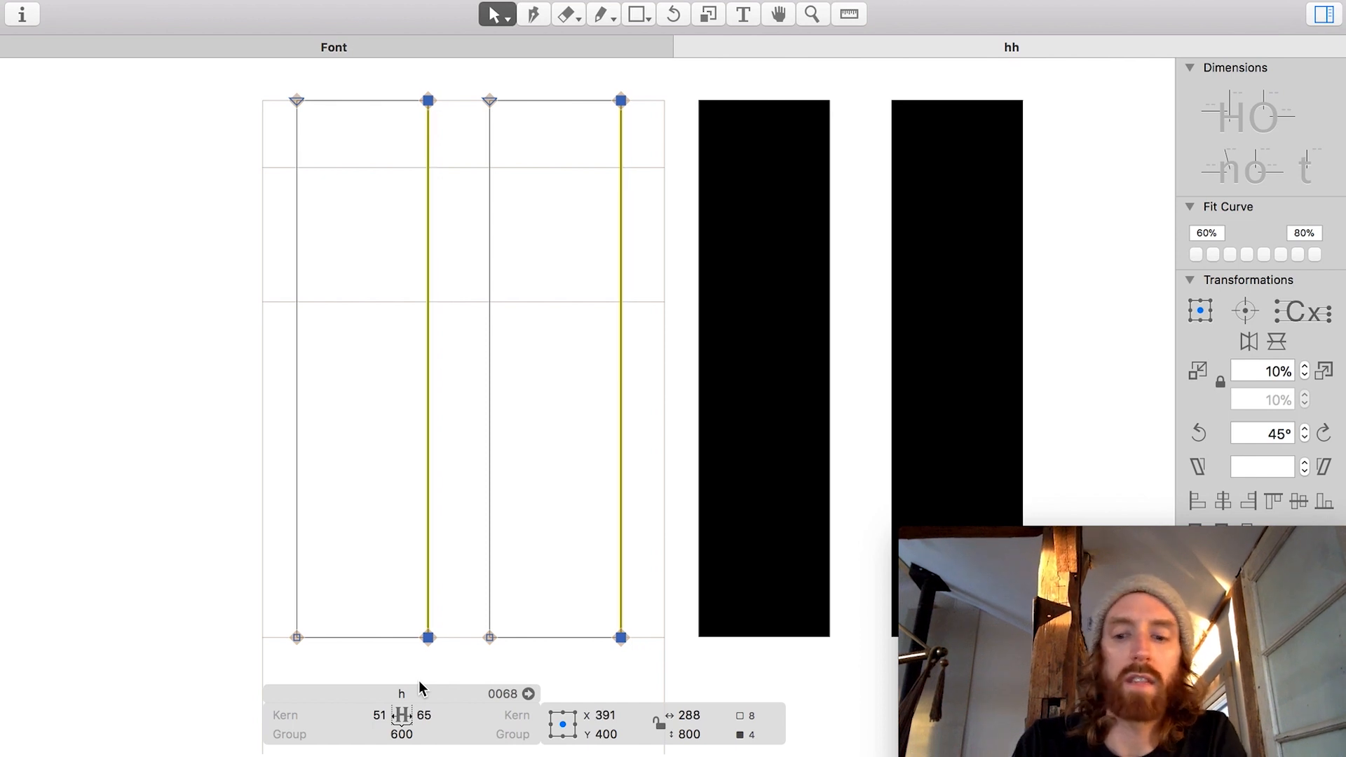
key("shift+Left")
key("shift+Right")
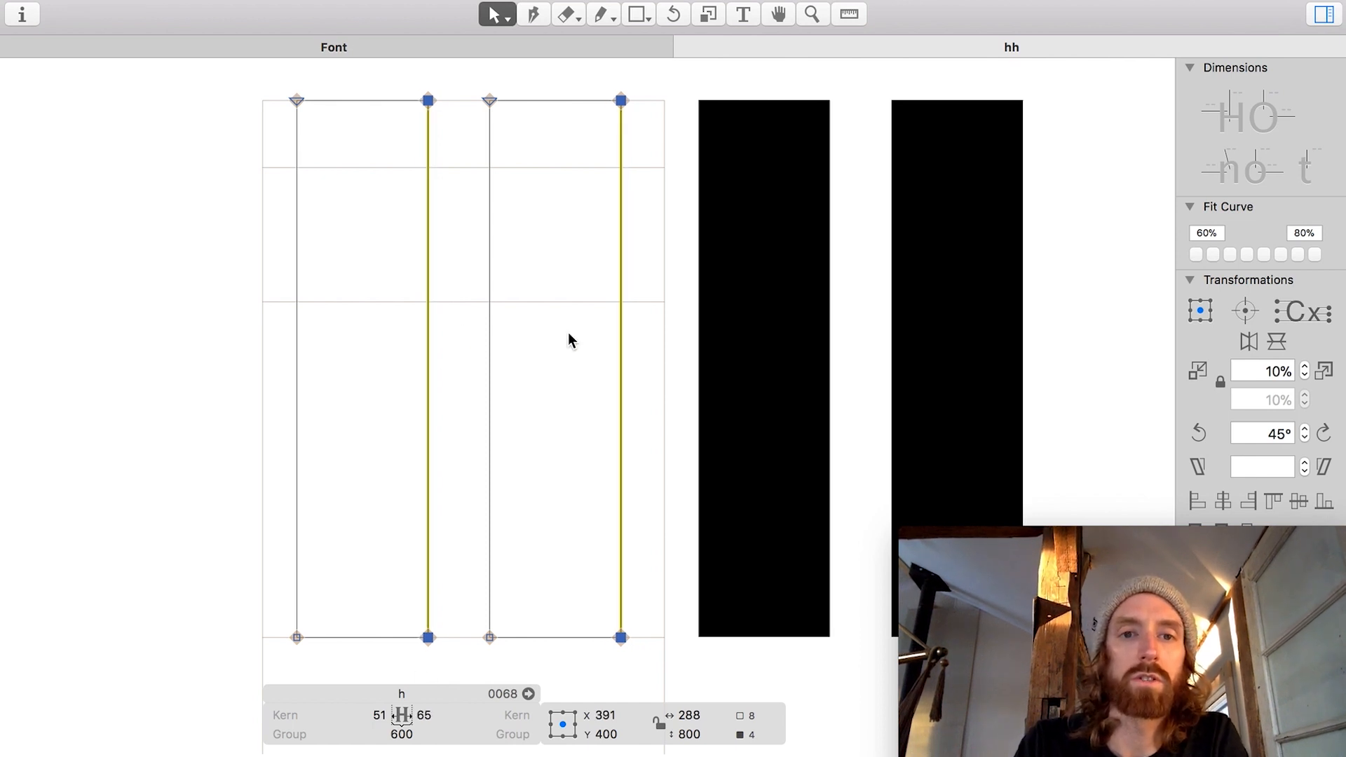
key("shift+Left")
Step: Select the second stem's two upper nodes and lower them straight down to Y 372
left_click_drag(421, 102, 729, 188)
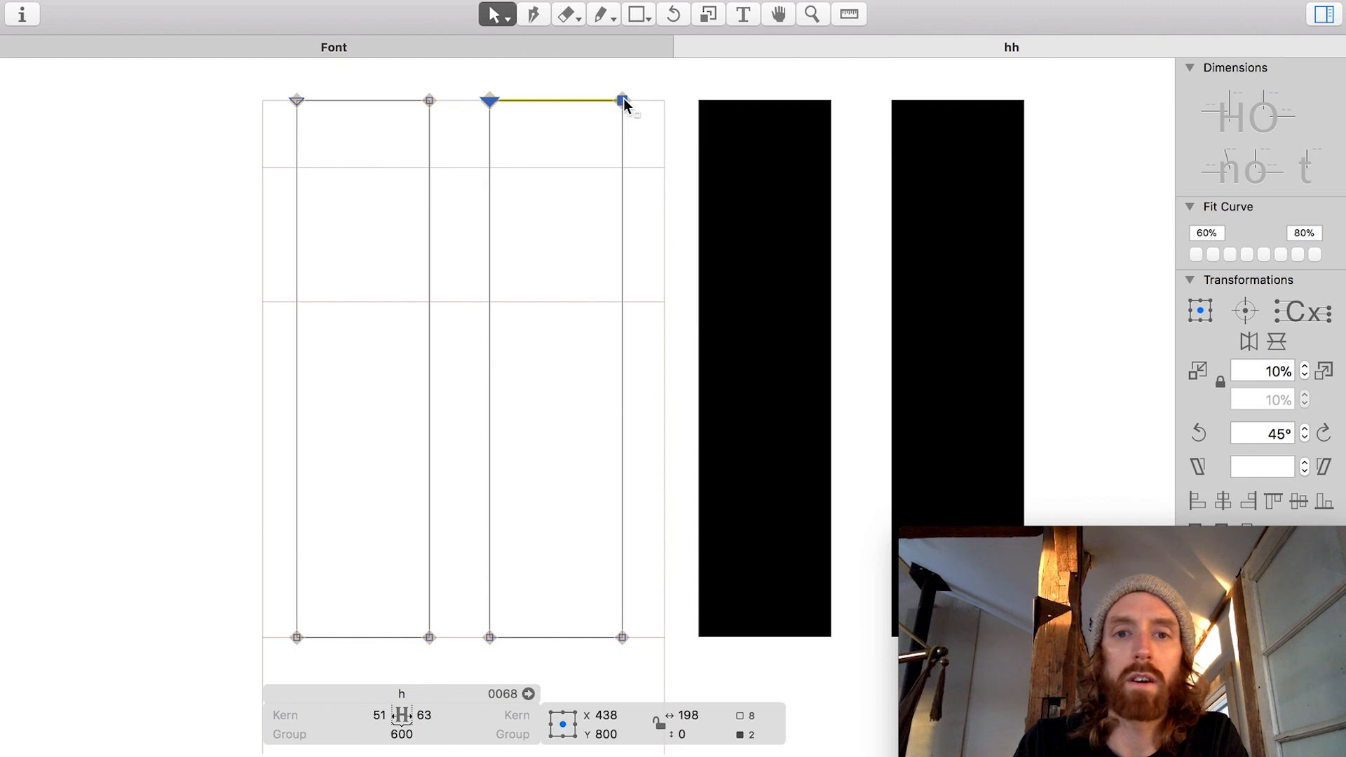
left_click_drag(641, 89, 505, 388)
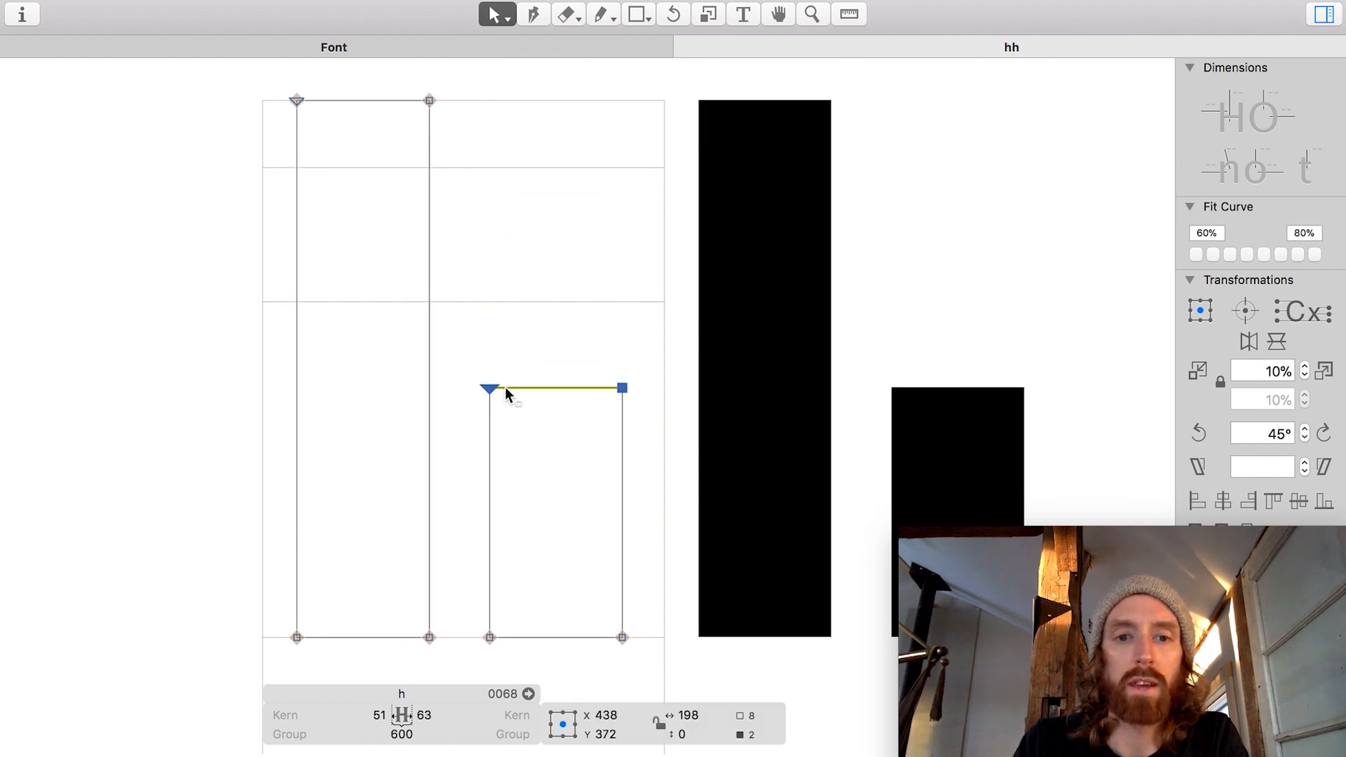
scroll(506, 387, "right", 3)
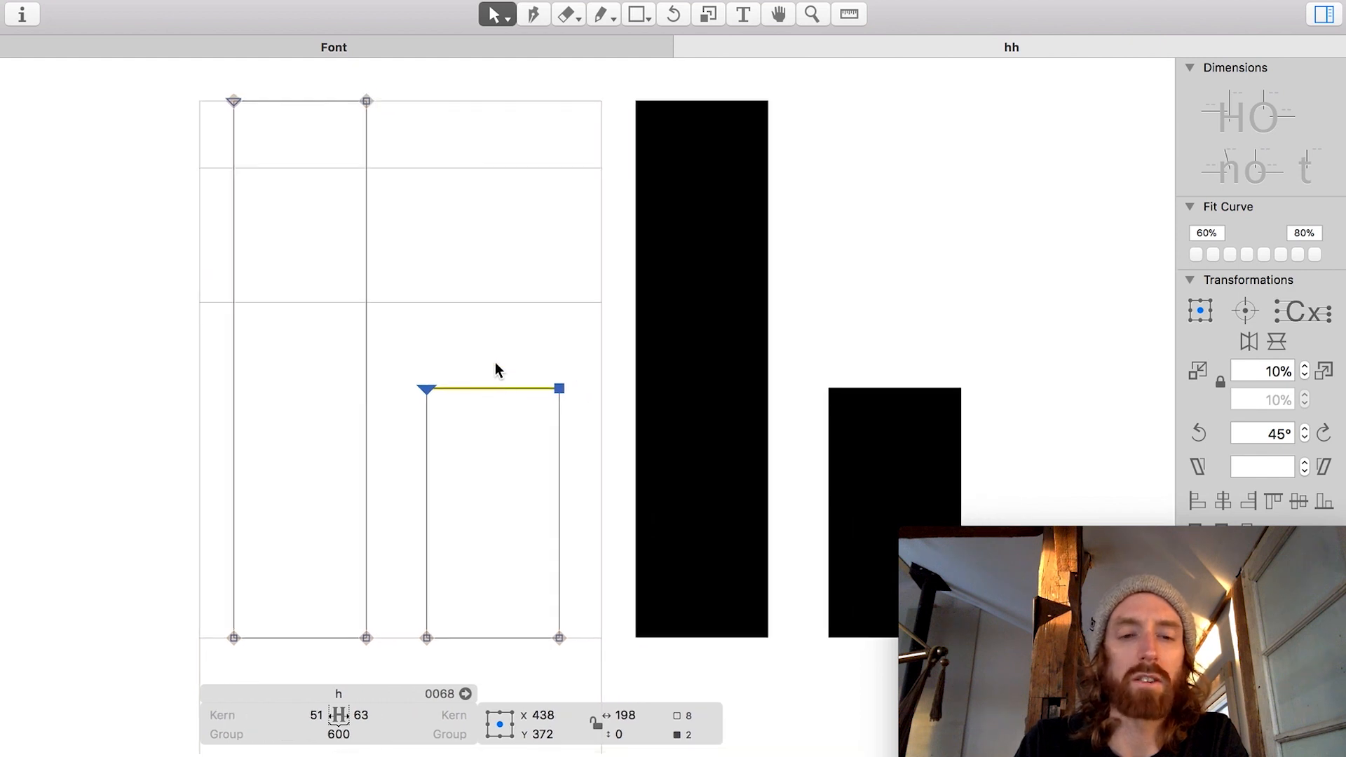
Step: Preview both h glyphs as filled shapes to judge the proportions of the tall and short stems
key("space")
scroll(582, 340, "down", 3)
scroll(582, 346, "up", 3)
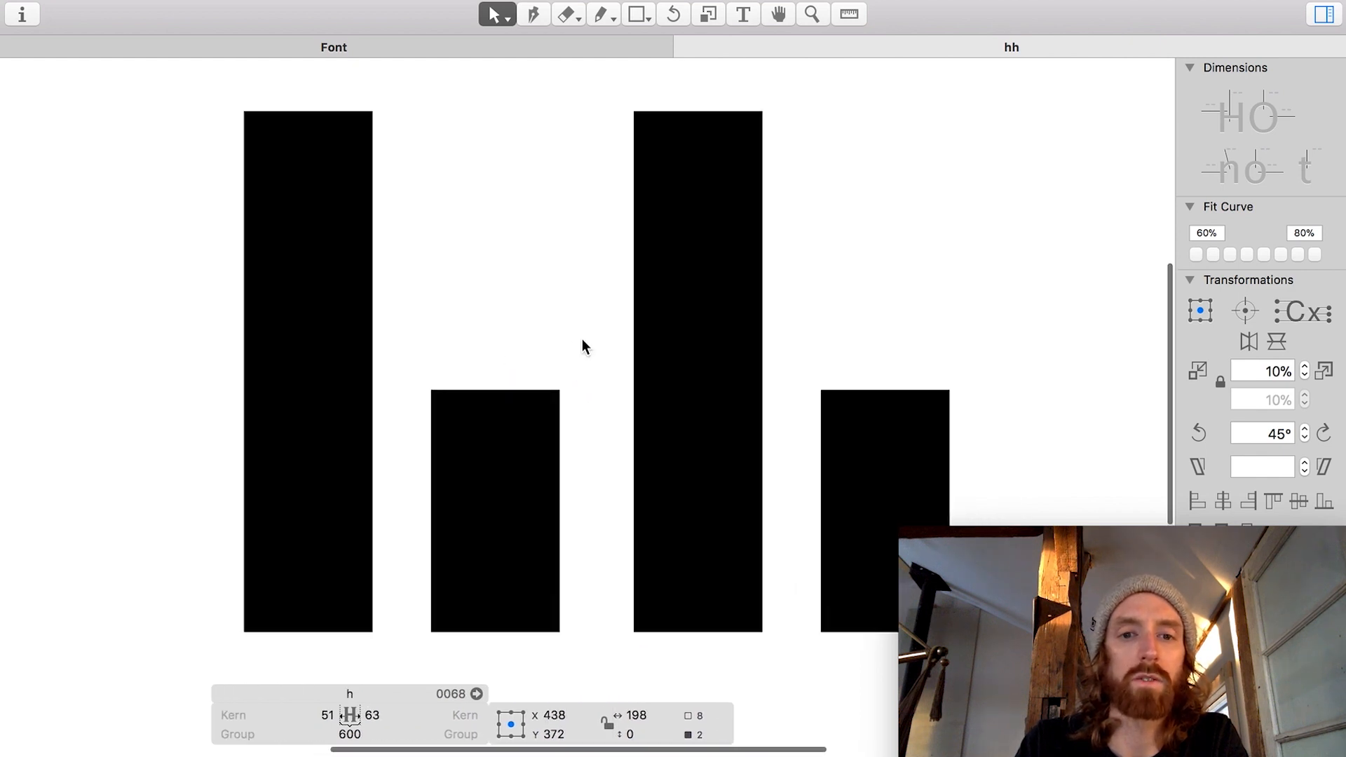
key("space")
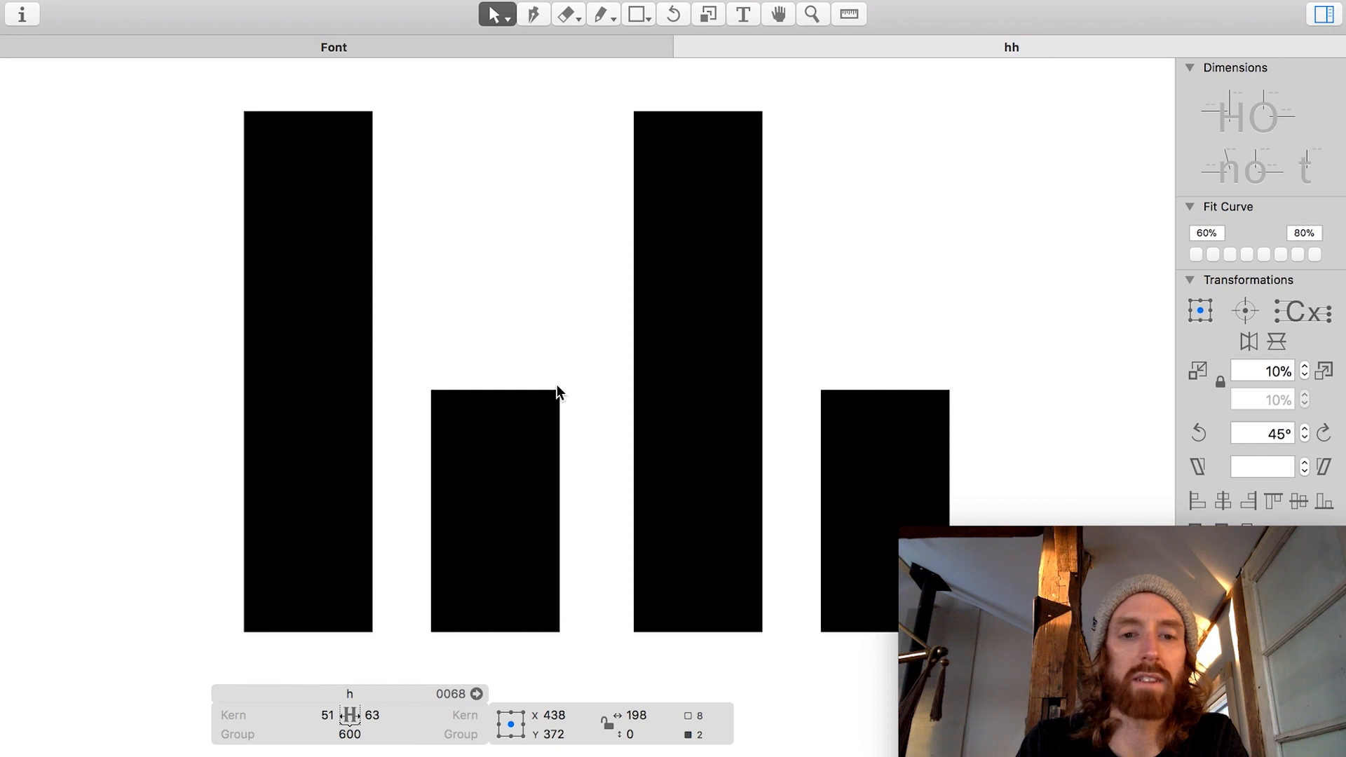
scroll(556, 385, "down", 2)
scroll(556, 386, "up", 5)
scroll(557, 385, "down", 3)
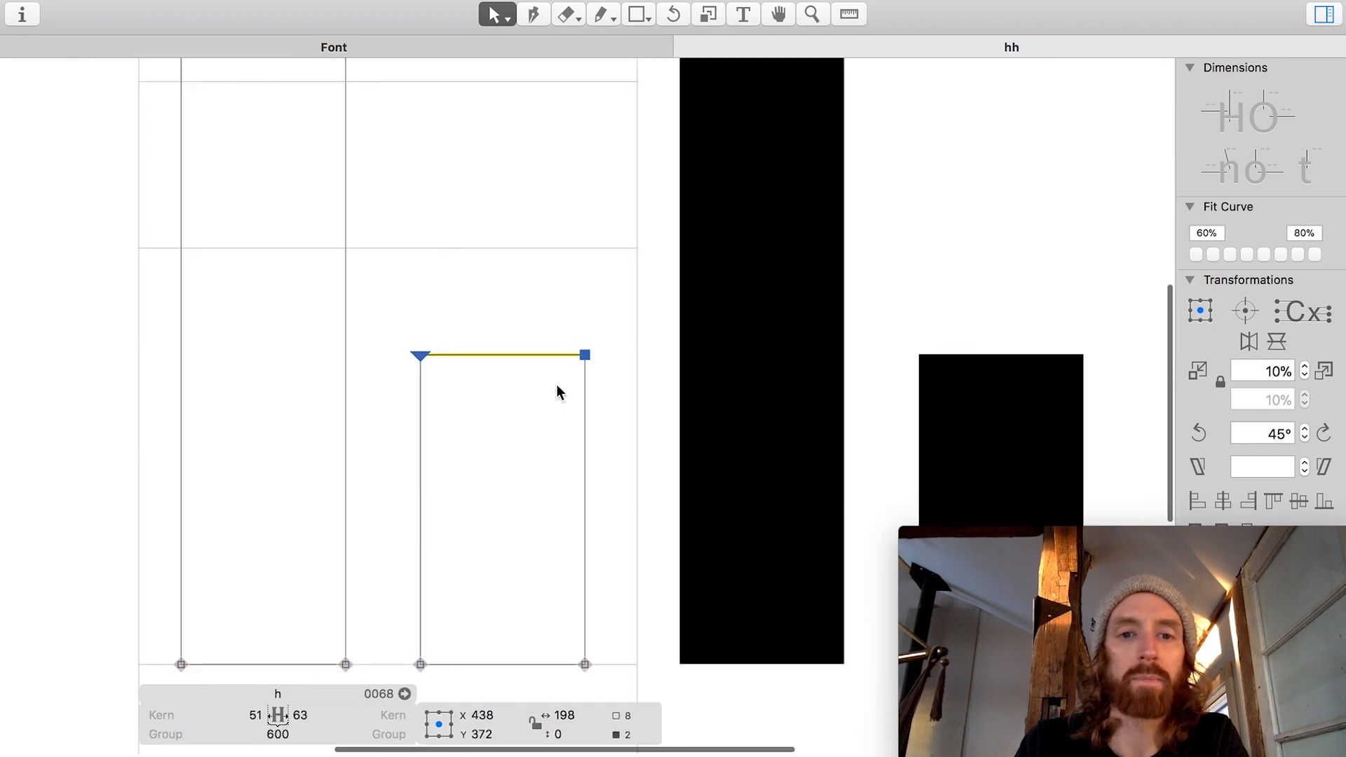
scroll(556, 384, "left", 2)
scroll(556, 384, "right", 1)
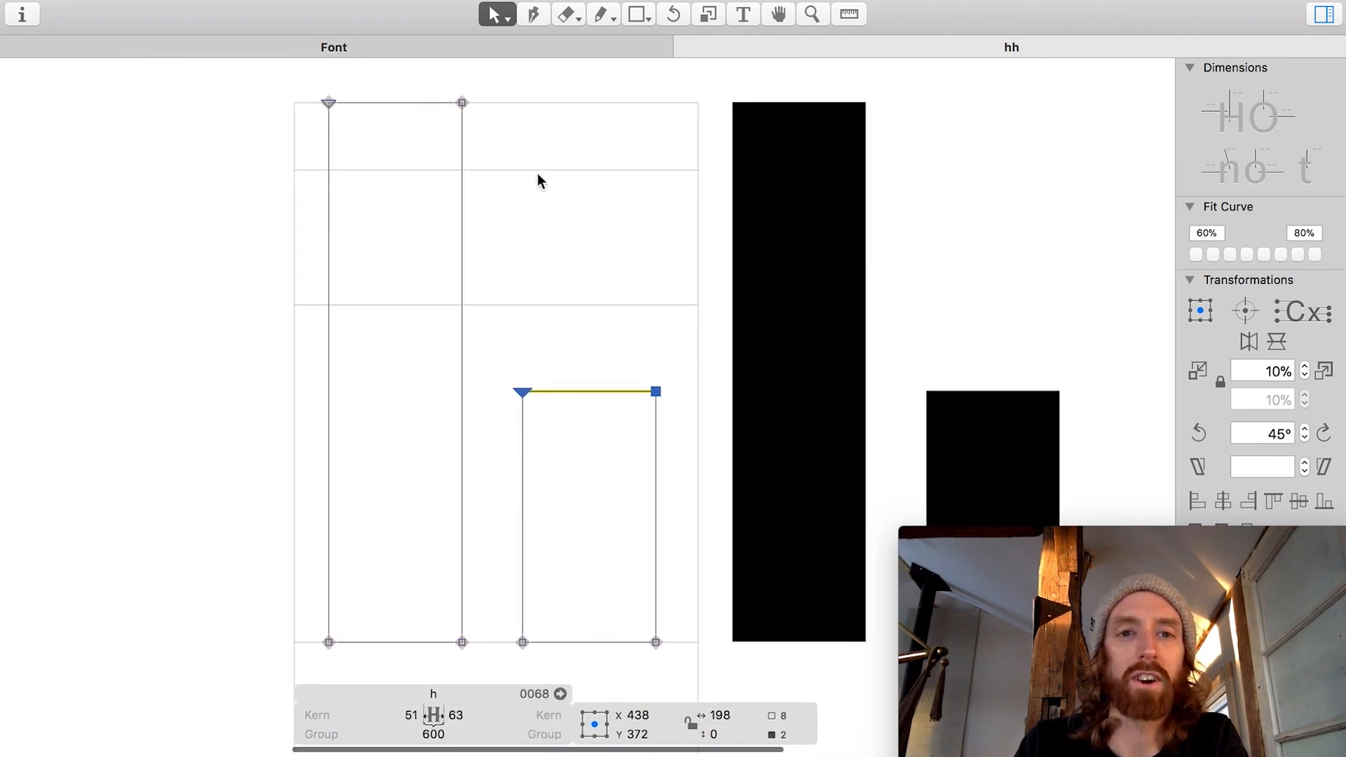
Step: Select the short stem rectangle and duplicate it directly on top of itself, resting on its upper edge
left_click(613, 421)
scroll(613, 415, "left", 2)
scroll(613, 415, "down", 3)
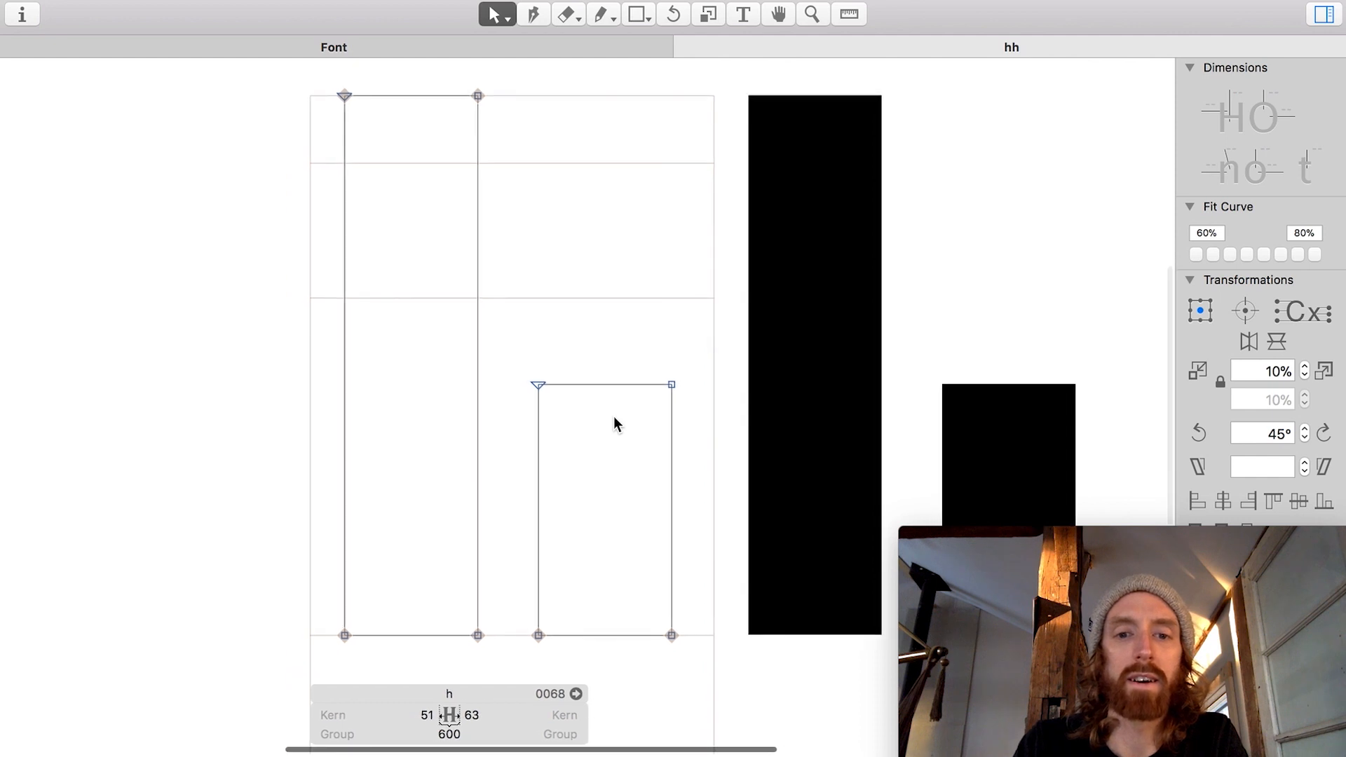
left_click_drag(529, 334, 705, 651)
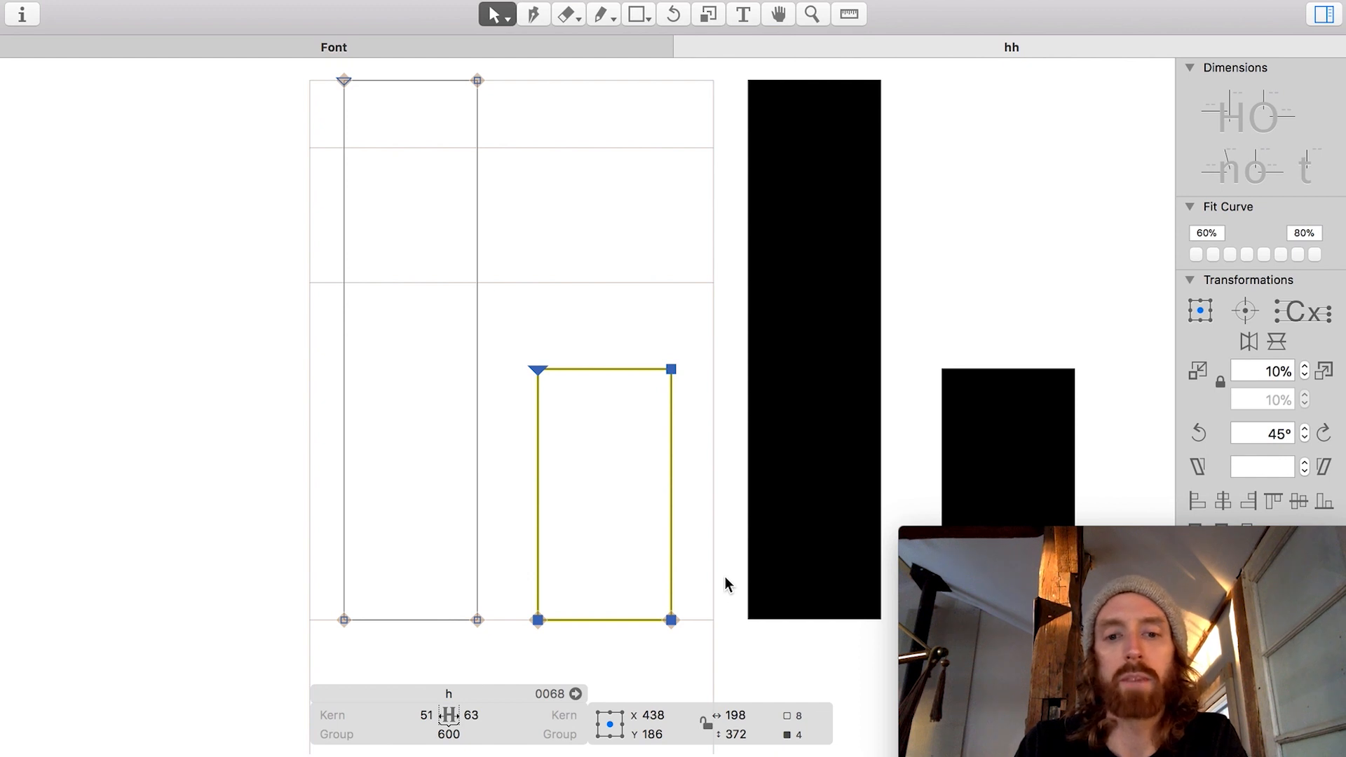
left_click_drag(672, 620, 667, 370)
Step: Select the upper rectangle's two top nodes and lower them to the x-height line at 500
scroll(666, 160, "up", 2)
left_click_drag(685, 142, 499, 217)
left_click_drag(531, 161, 541, 324)
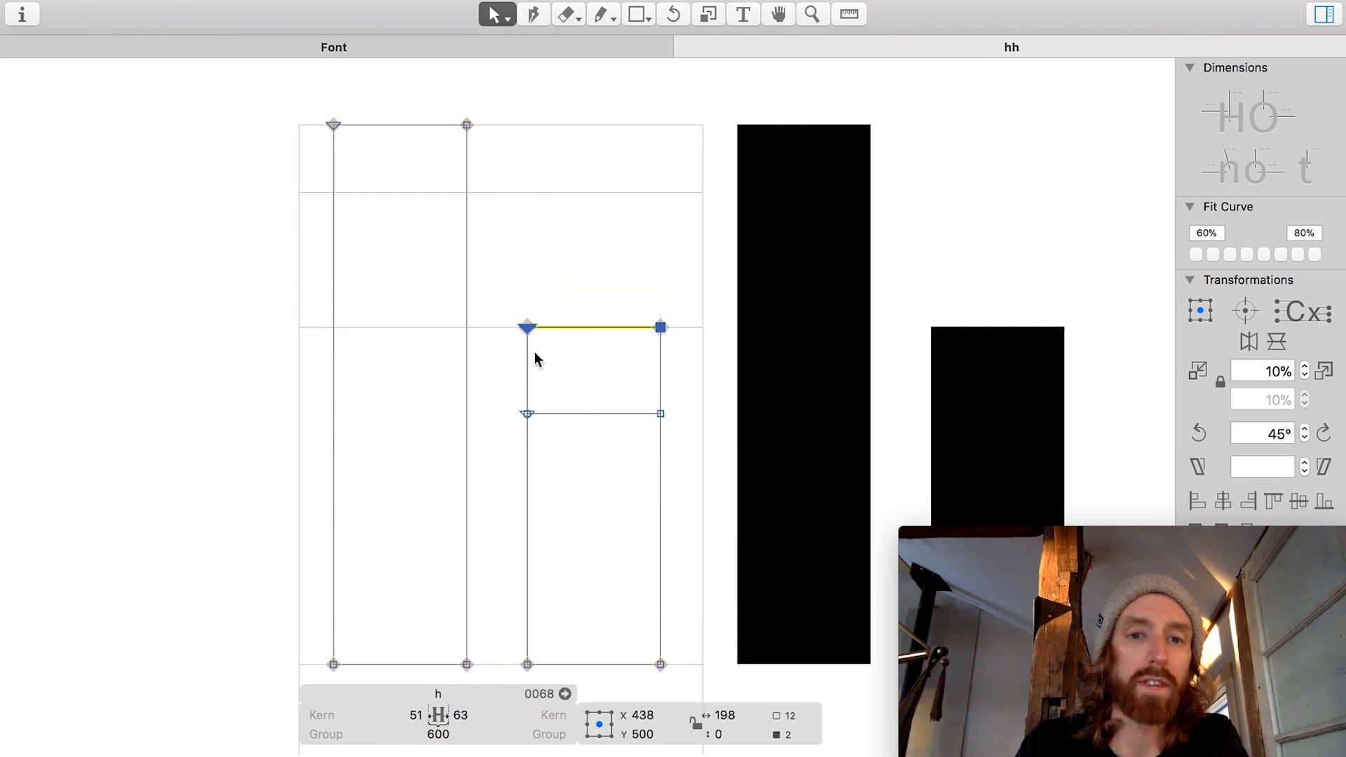
Step: Reshape the upper rectangle into a slanted shoulder by pulling its upper-left node down and left and its upper-right node to X 302, Y 500
scroll(534, 351, "up", 3)
scroll(534, 352, "down", 3)
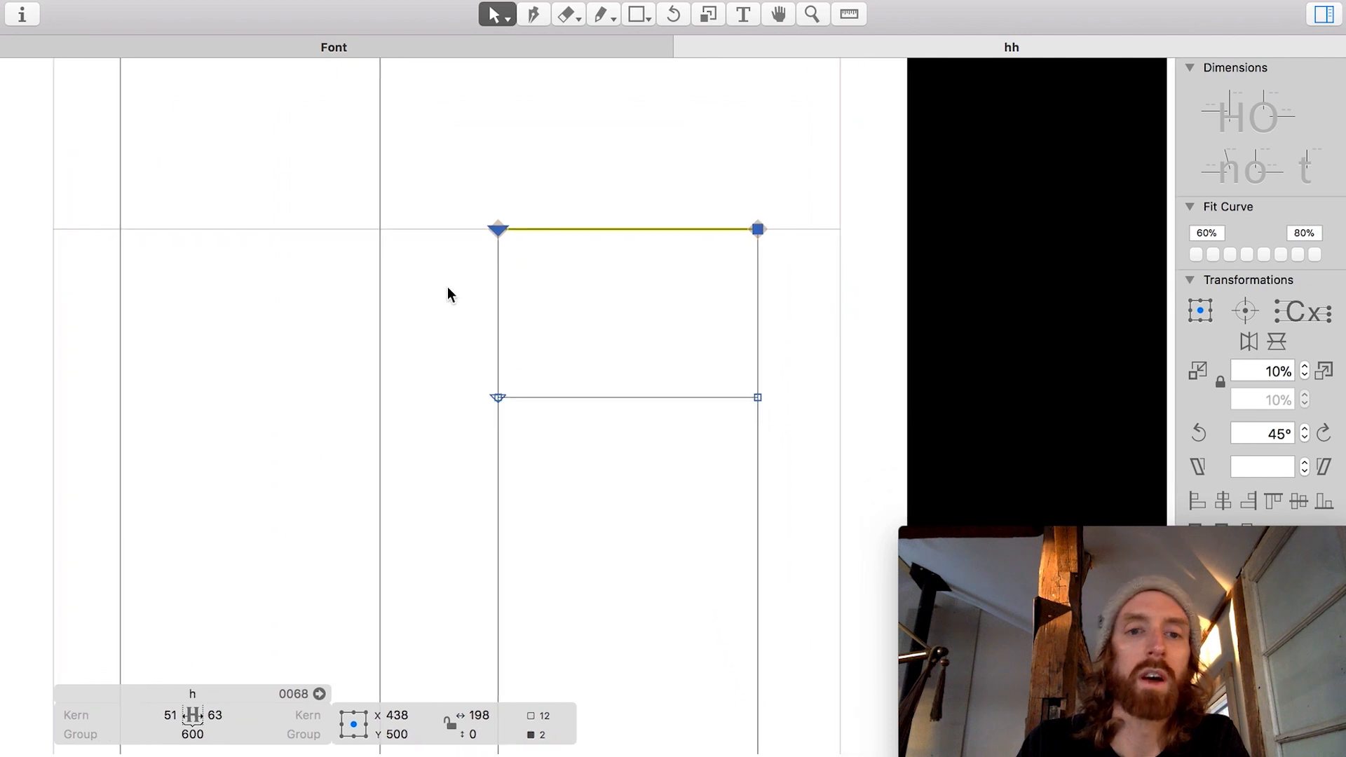
scroll(507, 349, "down", 1)
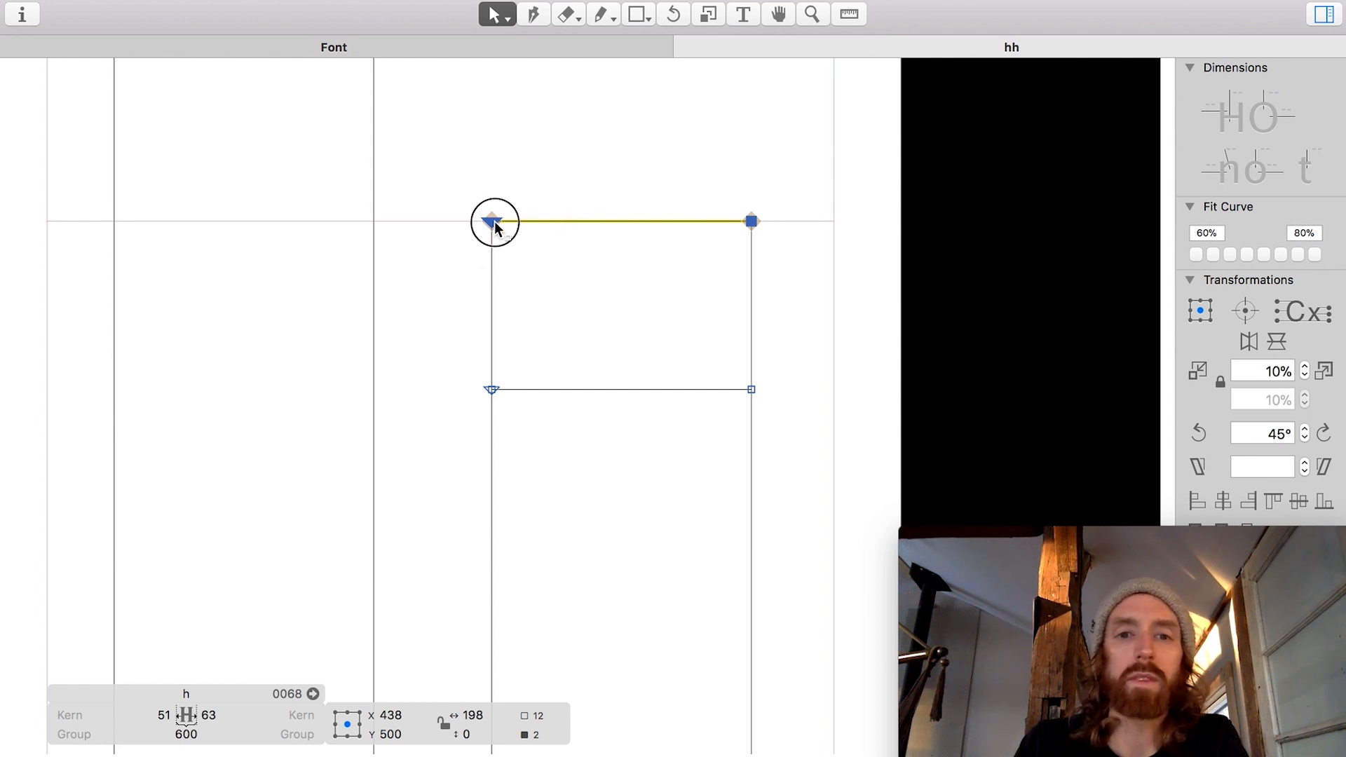
left_click_drag(494, 223, 469, 250)
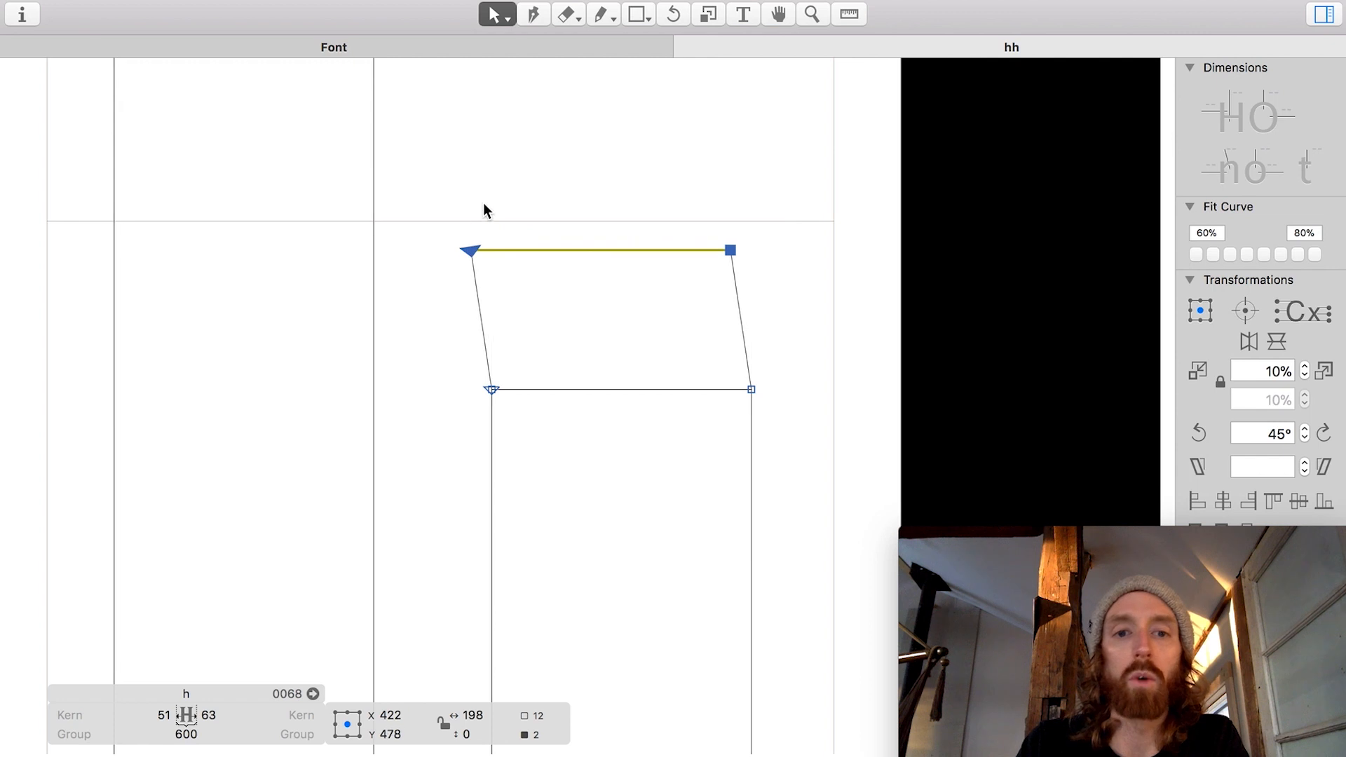
left_click(664, 215)
left_click_drag(470, 250, 443, 324)
left_click_drag(729, 247, 442, 222)
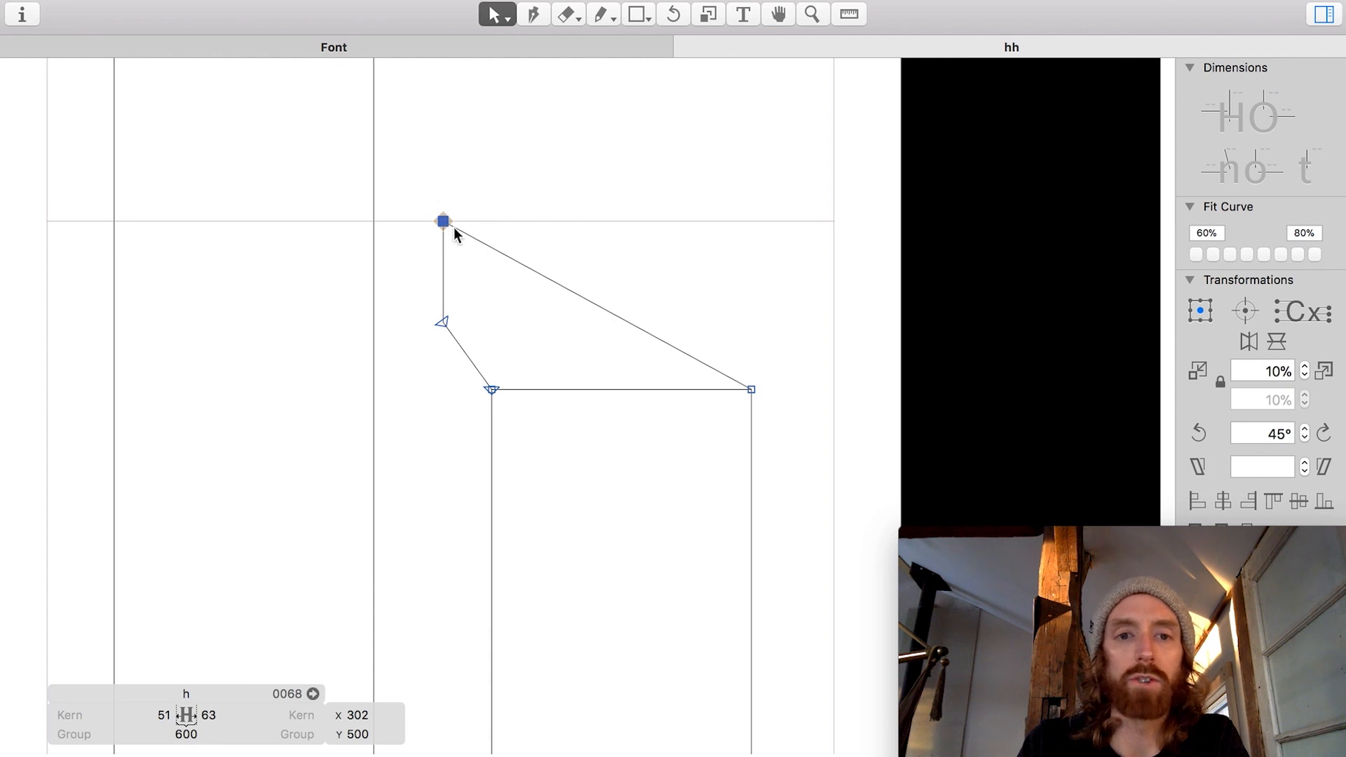
Step: Select the shoulder's three lower nodes with the short stem's two upper nodes and move them down to a centre of Y 360.5
left_click_drag(446, 324, 812, 463)
key("shift+Down")
key("shift+Down")
key("shift+Down")
key("shift+Down")
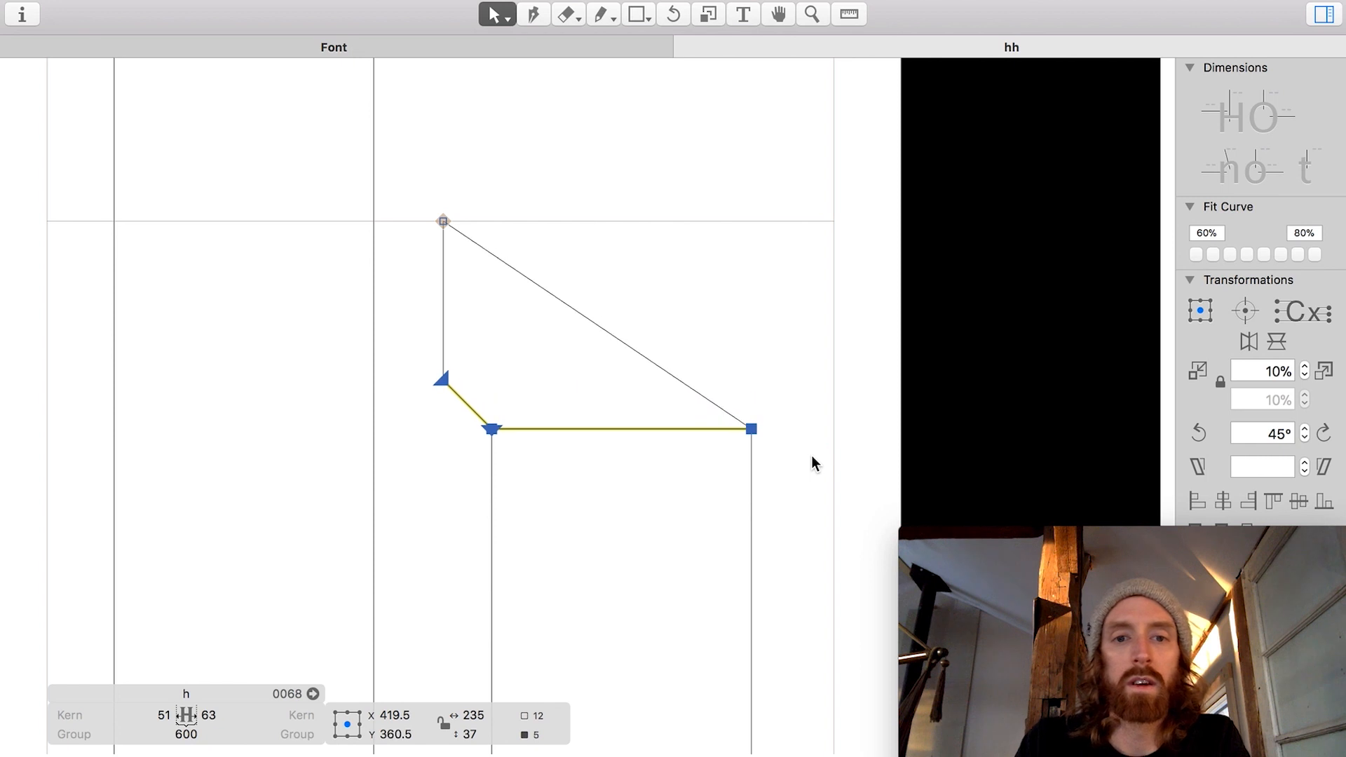
left_click(549, 168)
Step: Preview the filled h glyphs and inspect the slanted shoulder's outline above the short stem
key("space")
scroll(624, 260, "down", 5)
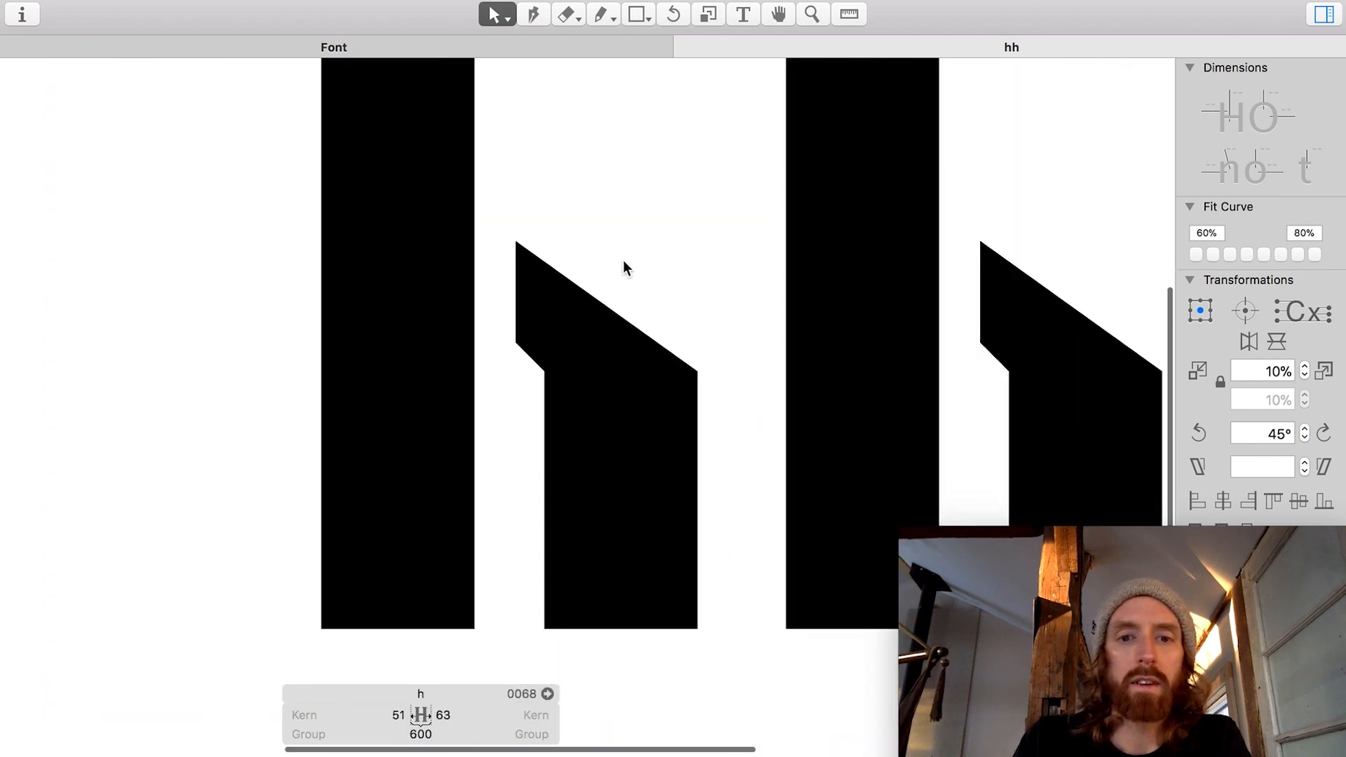
scroll(624, 260, "up", 4)
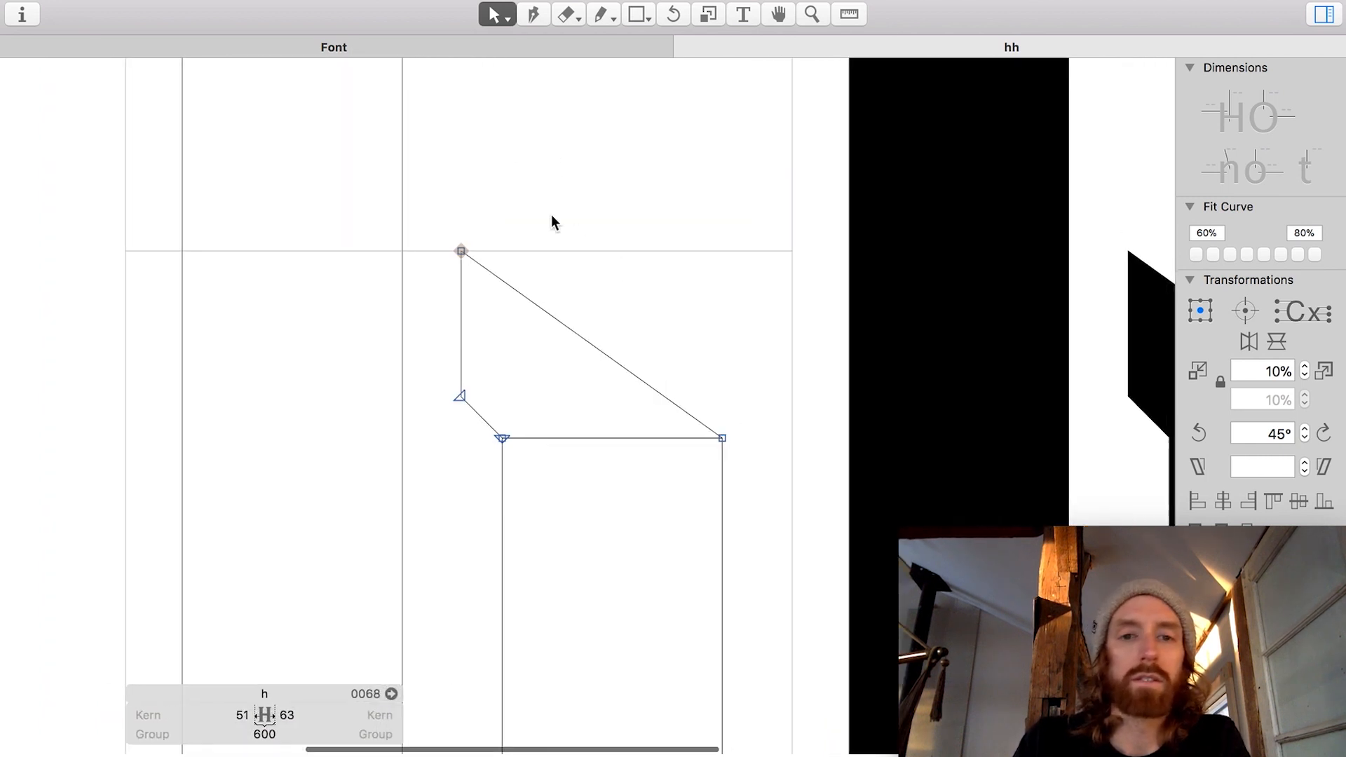
left_click_drag(551, 213, 454, 273)
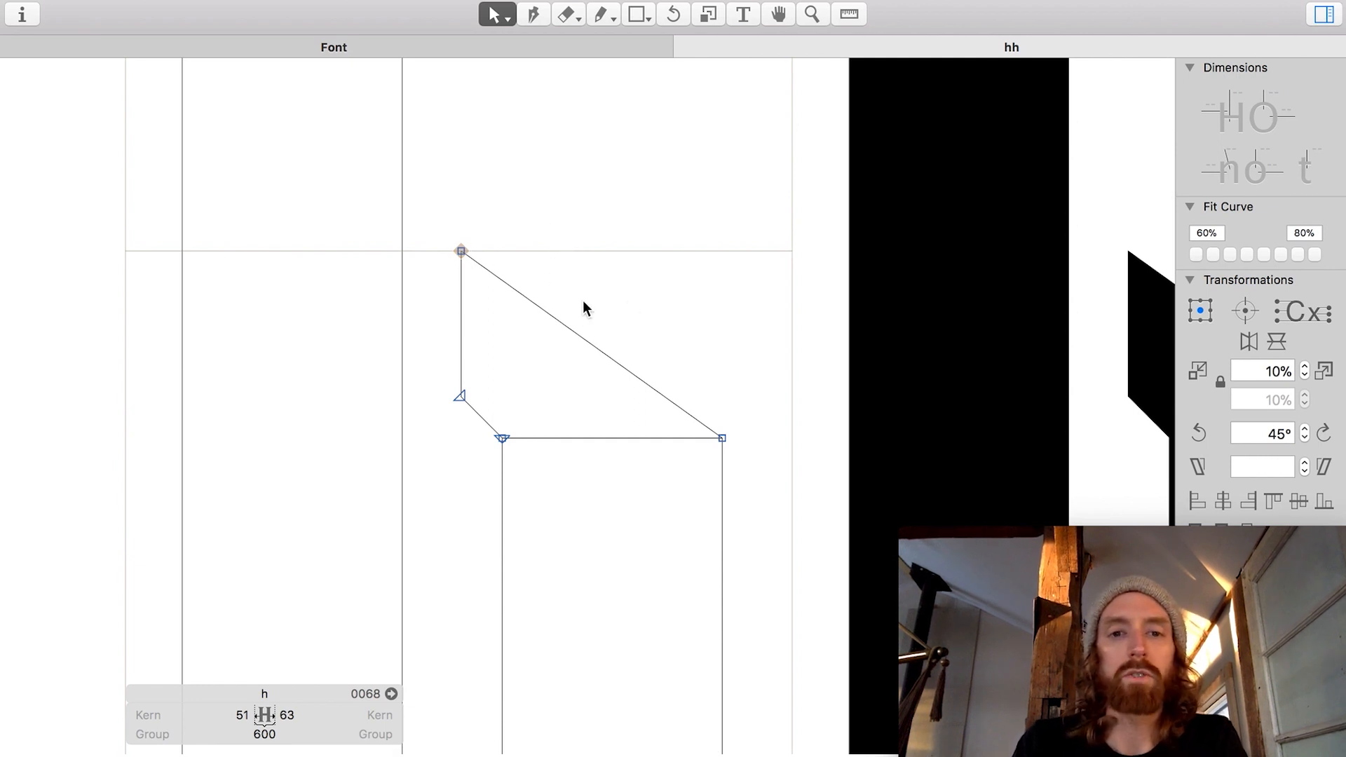
scroll(624, 307, "down", 3)
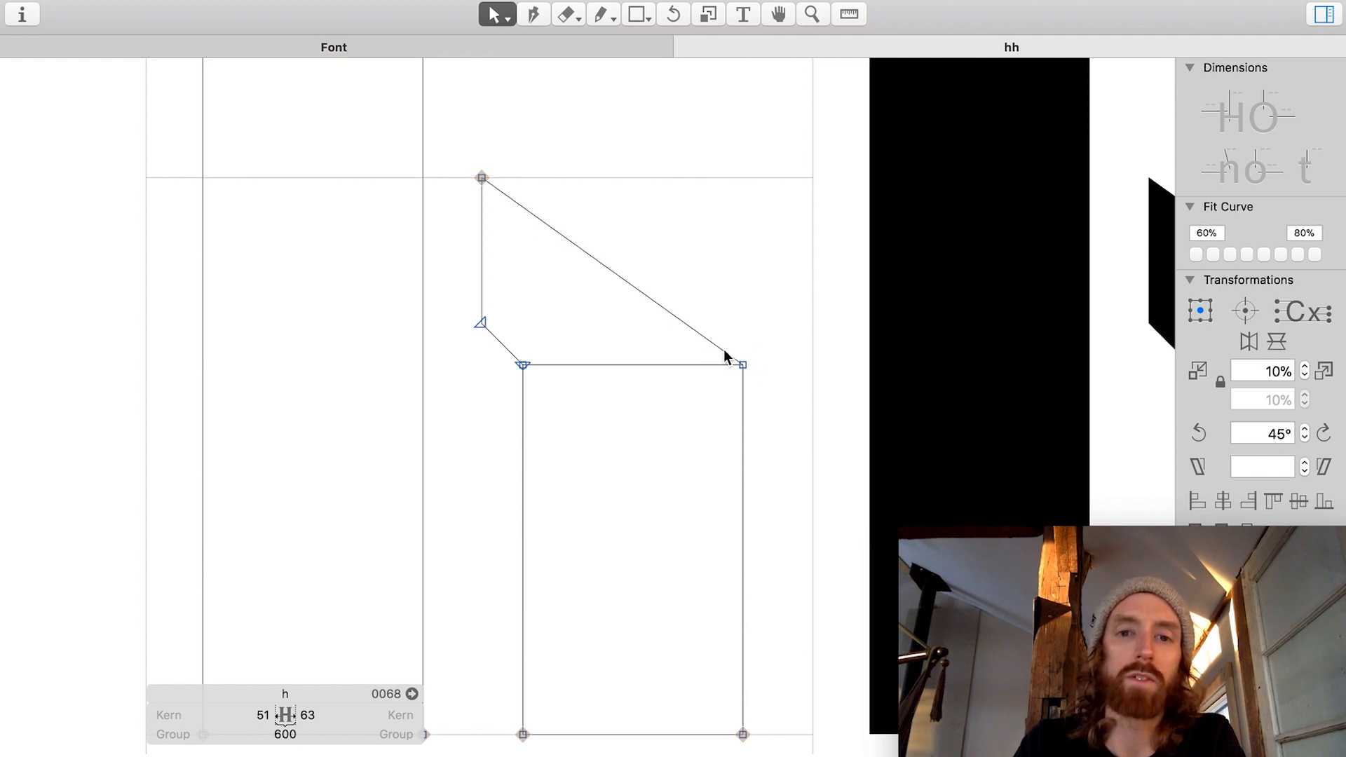
Step: Turn the shoulder's slanted outer edge and short inner edge into curves, with horizontal handles at their upper nodes and vertical handles at their lower nodes
left_click(618, 278, "alt")
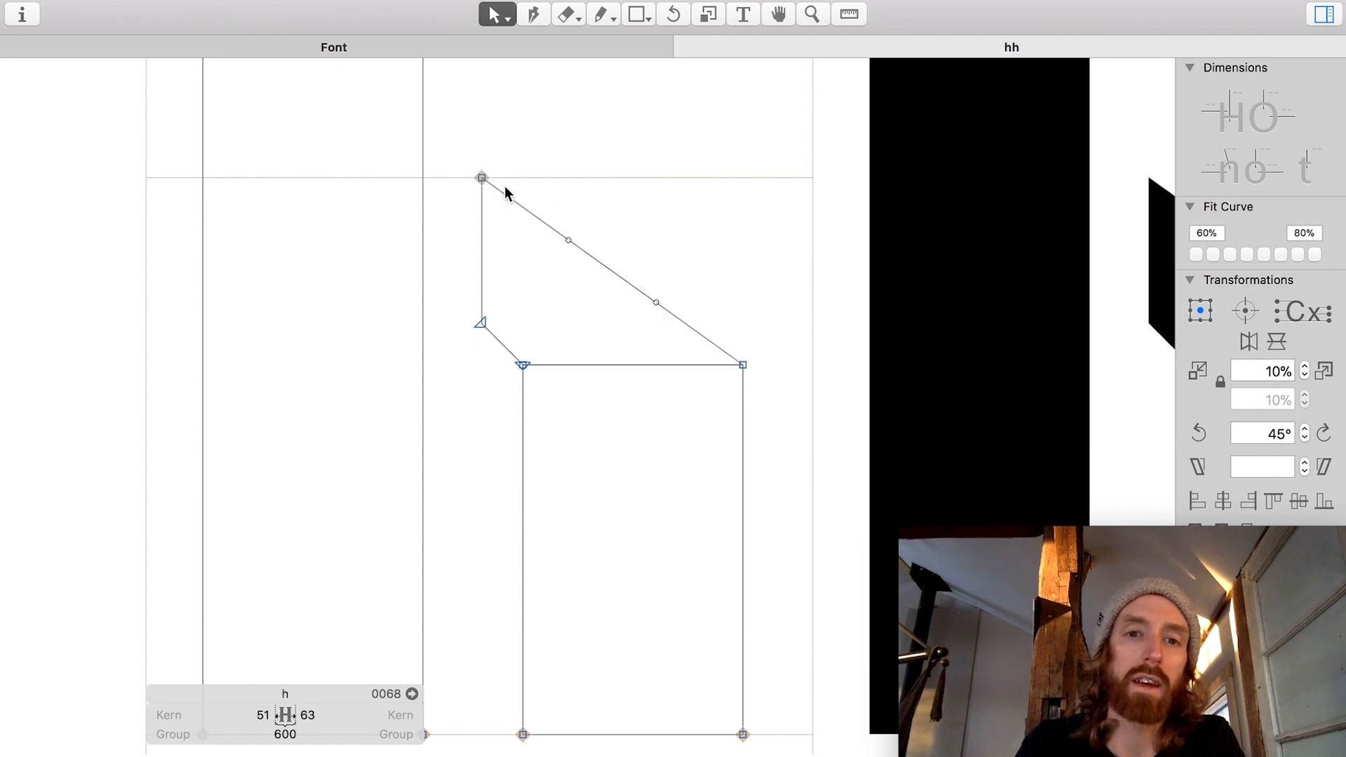
left_click(569, 239)
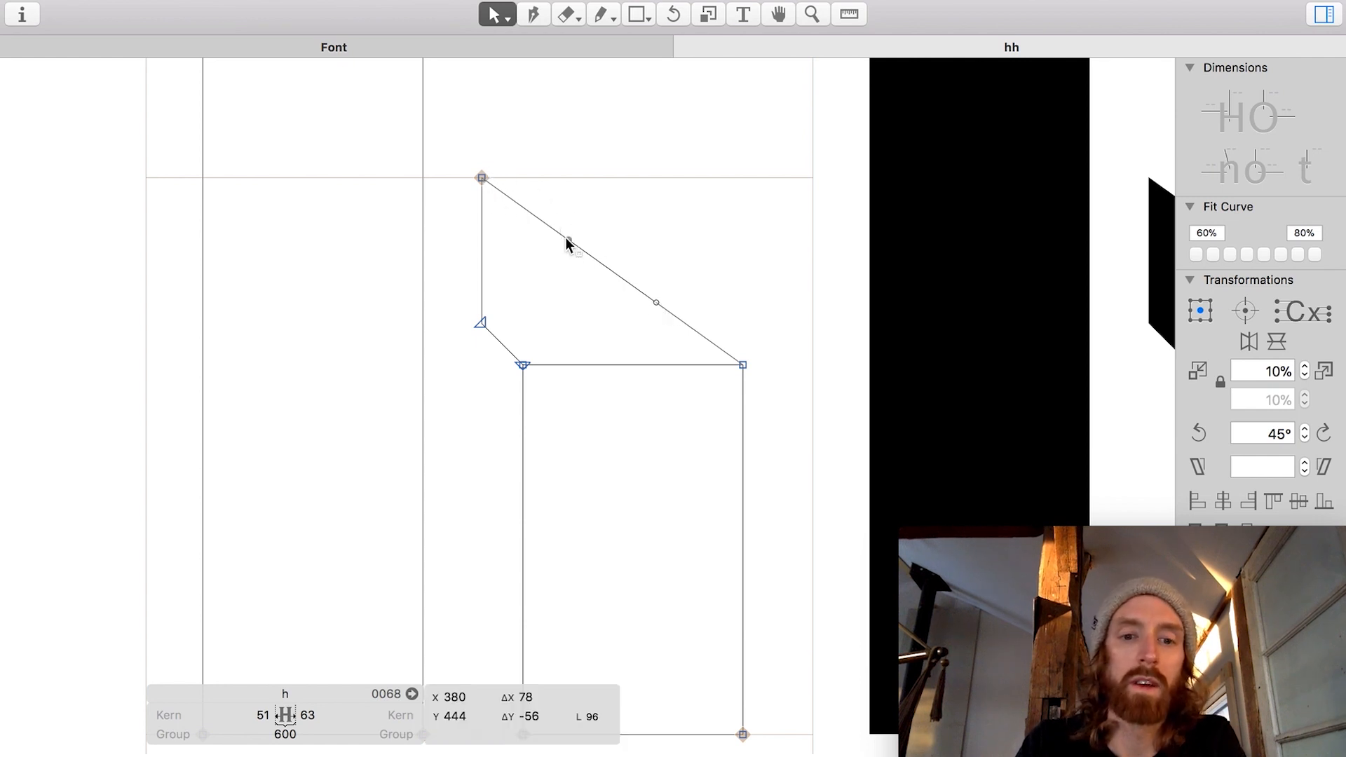
left_click(656, 302)
left_click_drag(656, 303, 729, 279)
left_click_drag(575, 245, 580, 194)
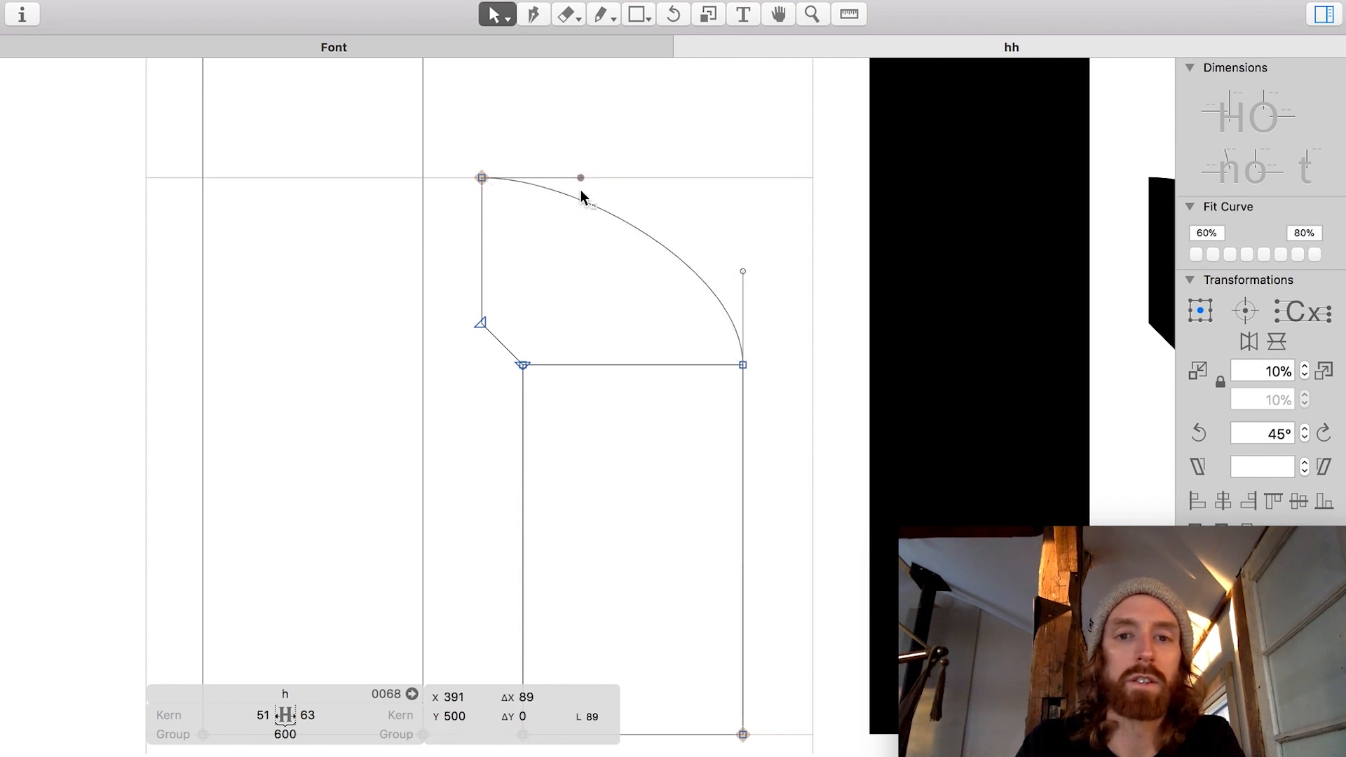
mouse_move(501, 338)
left_mouse_down()
mouse_move(508, 351)
mouse_move(523, 335)
left_mouse_up()
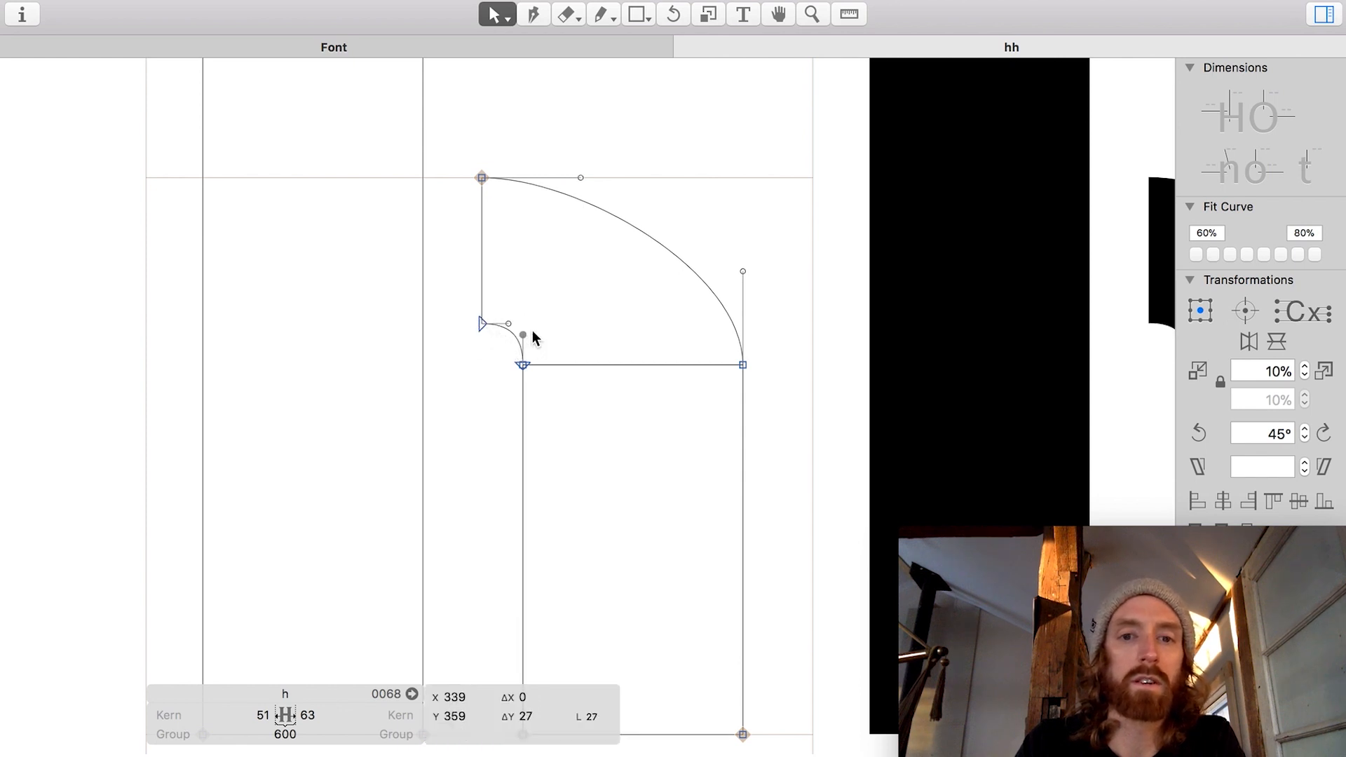
Step: Preview the filled h glyphs and examine the shoulder's new outer and inner curves at different magnifications
scroll(589, 221, "down", 3)
scroll(589, 222, "right", 2)
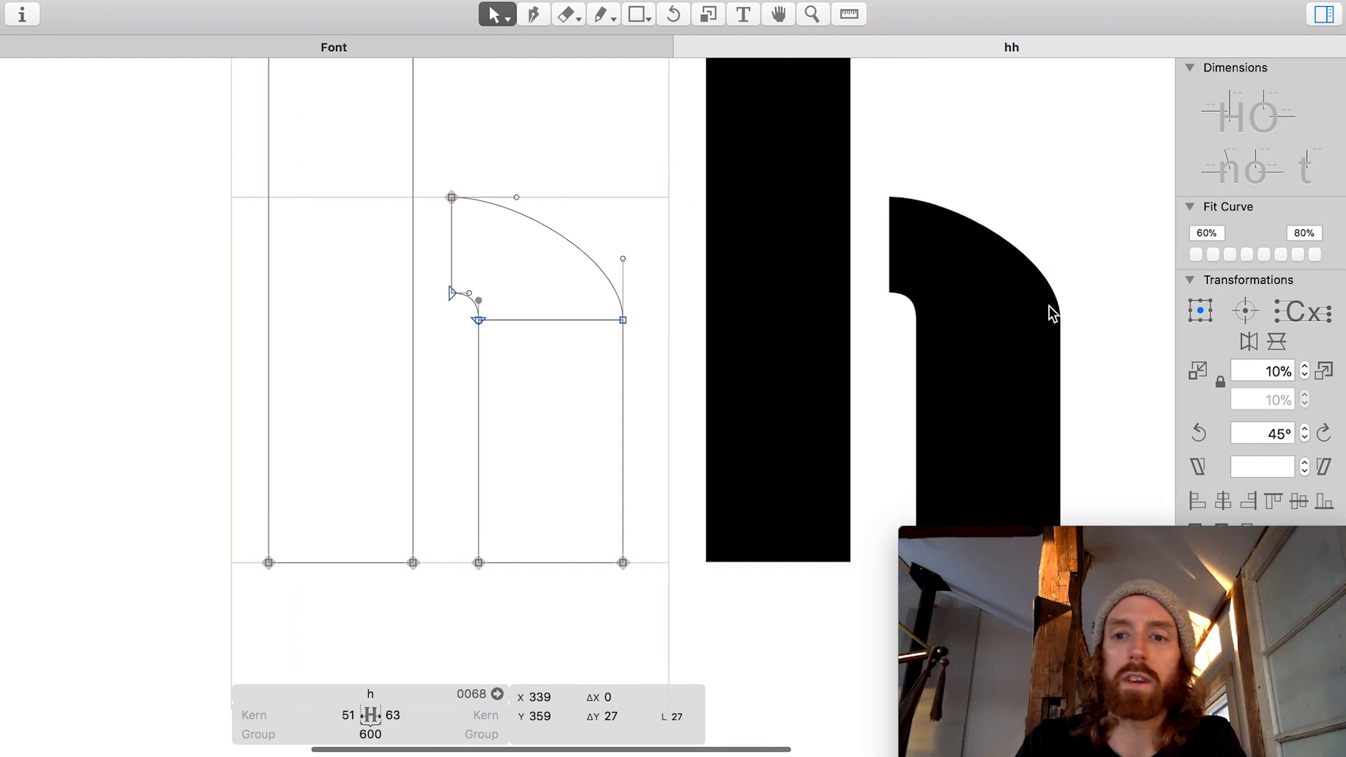
scroll(989, 316, "right", 2)
scroll(988, 315, "up", 2)
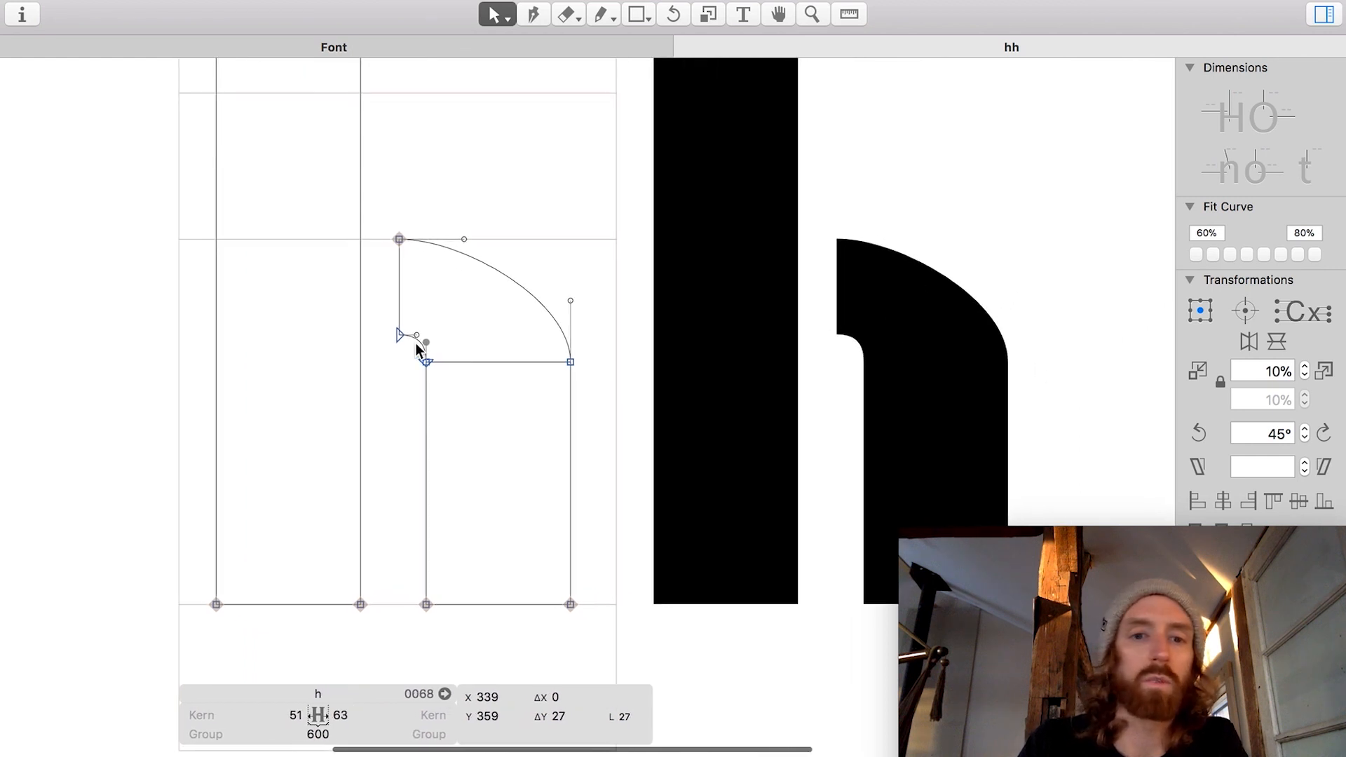
scroll(401, 387, "left", 2)
scroll(405, 391, "up", 2)
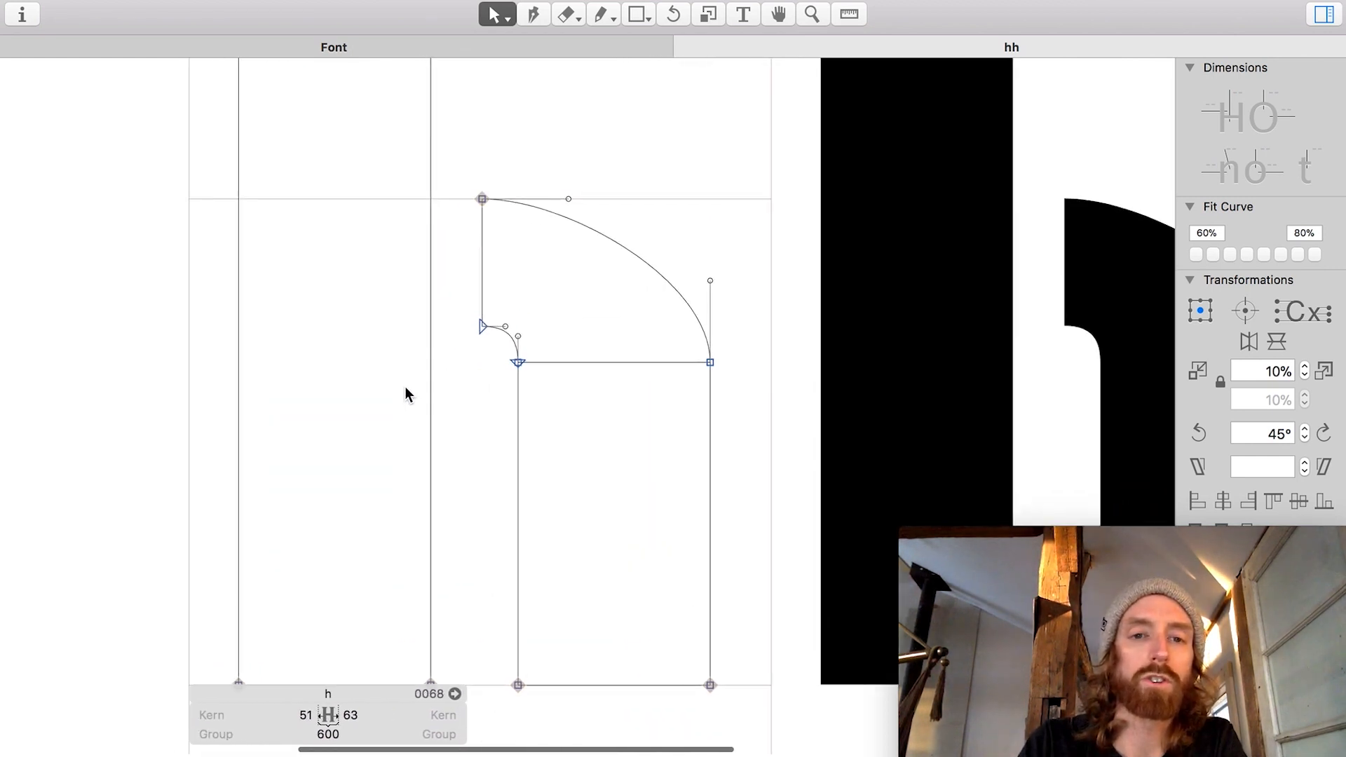
key("space")
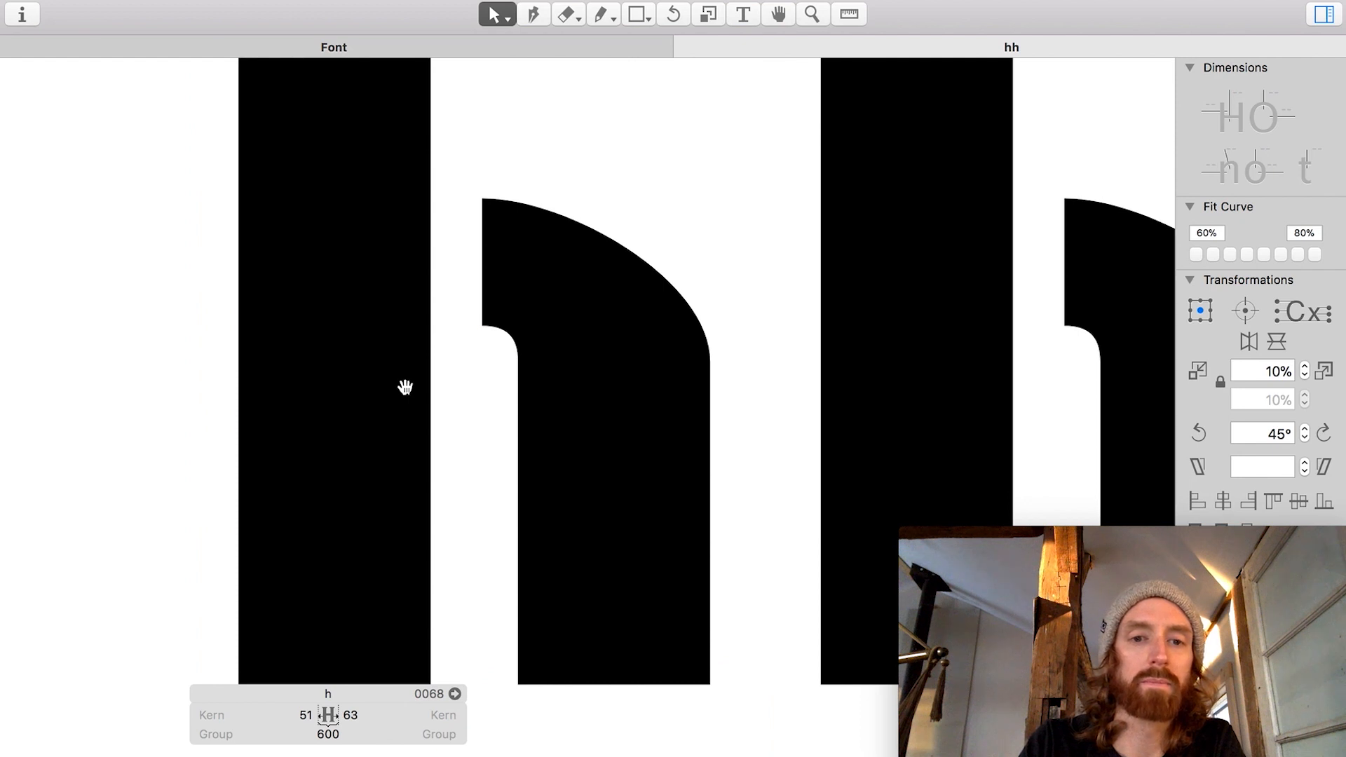
scroll(406, 387, "down", 3)
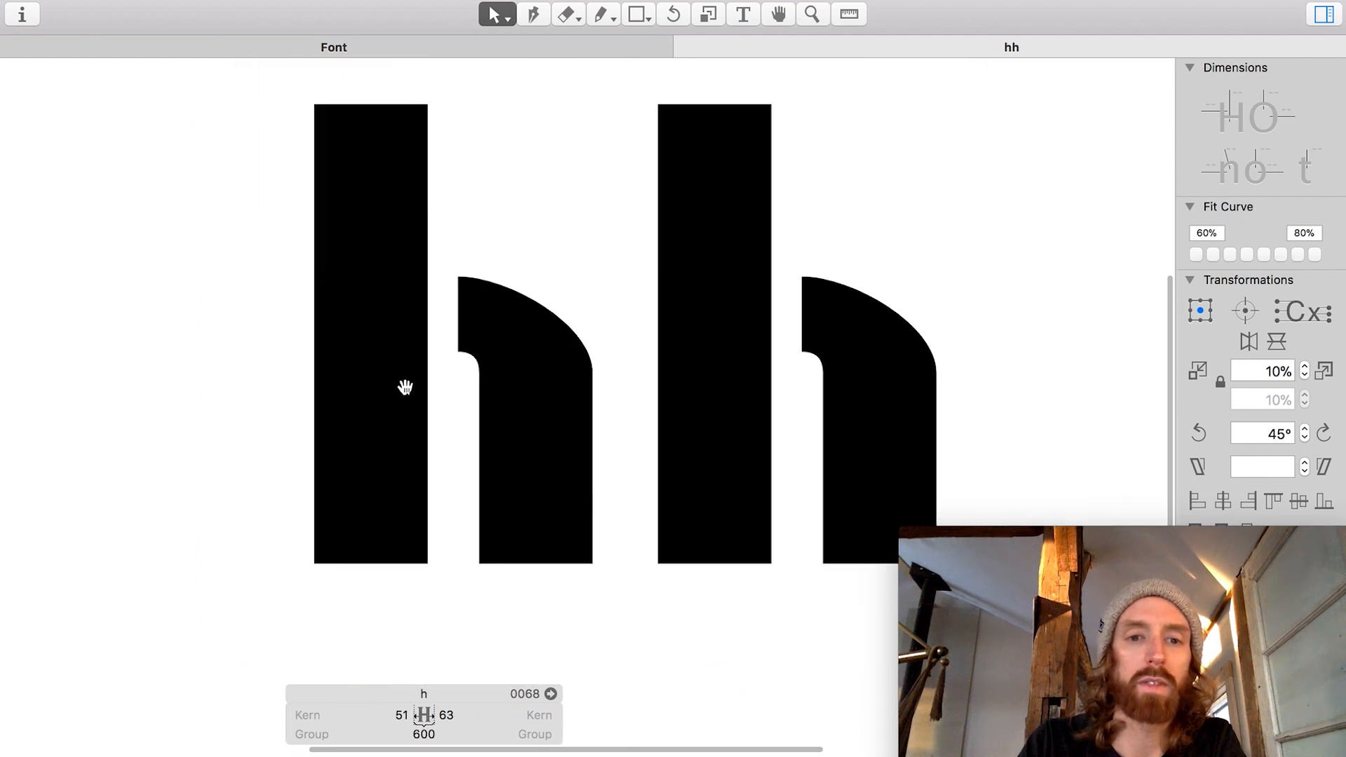
scroll(472, 384, "up", 5)
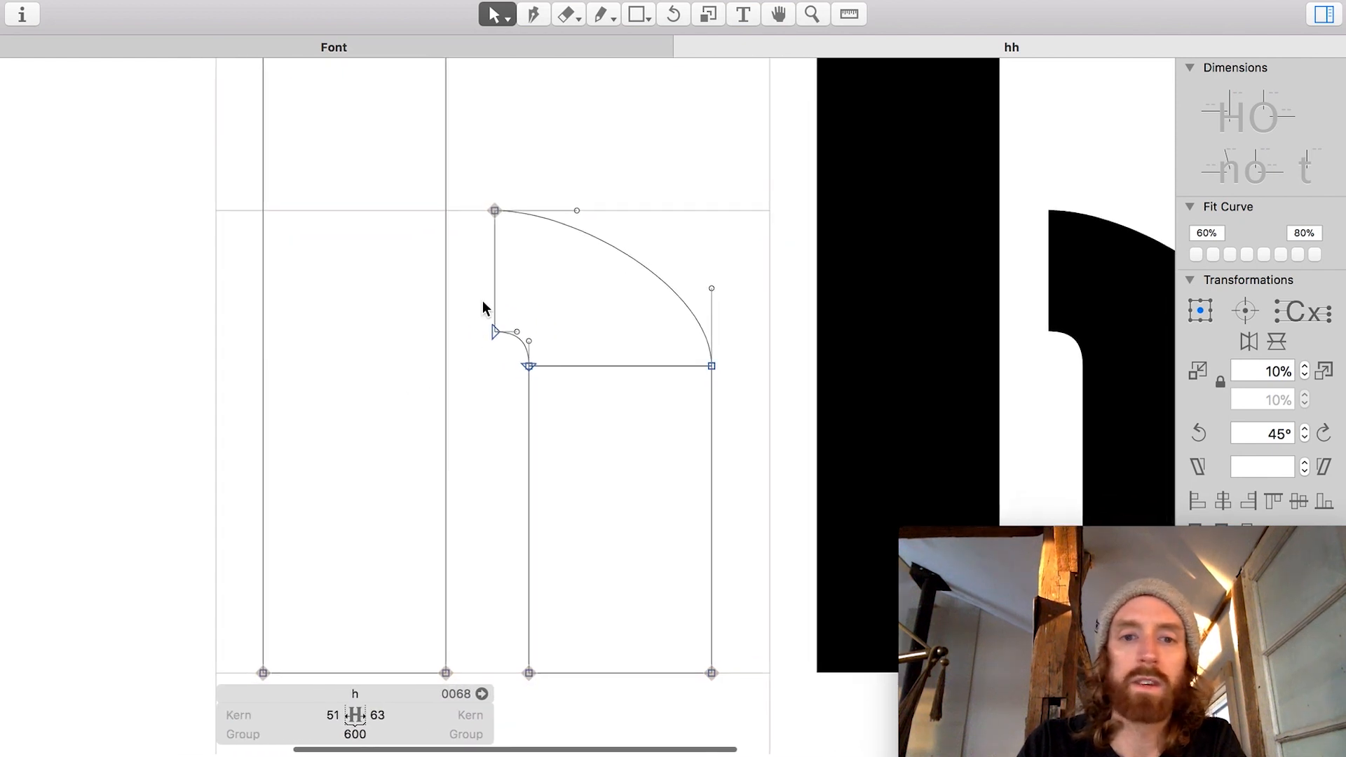
key("space")
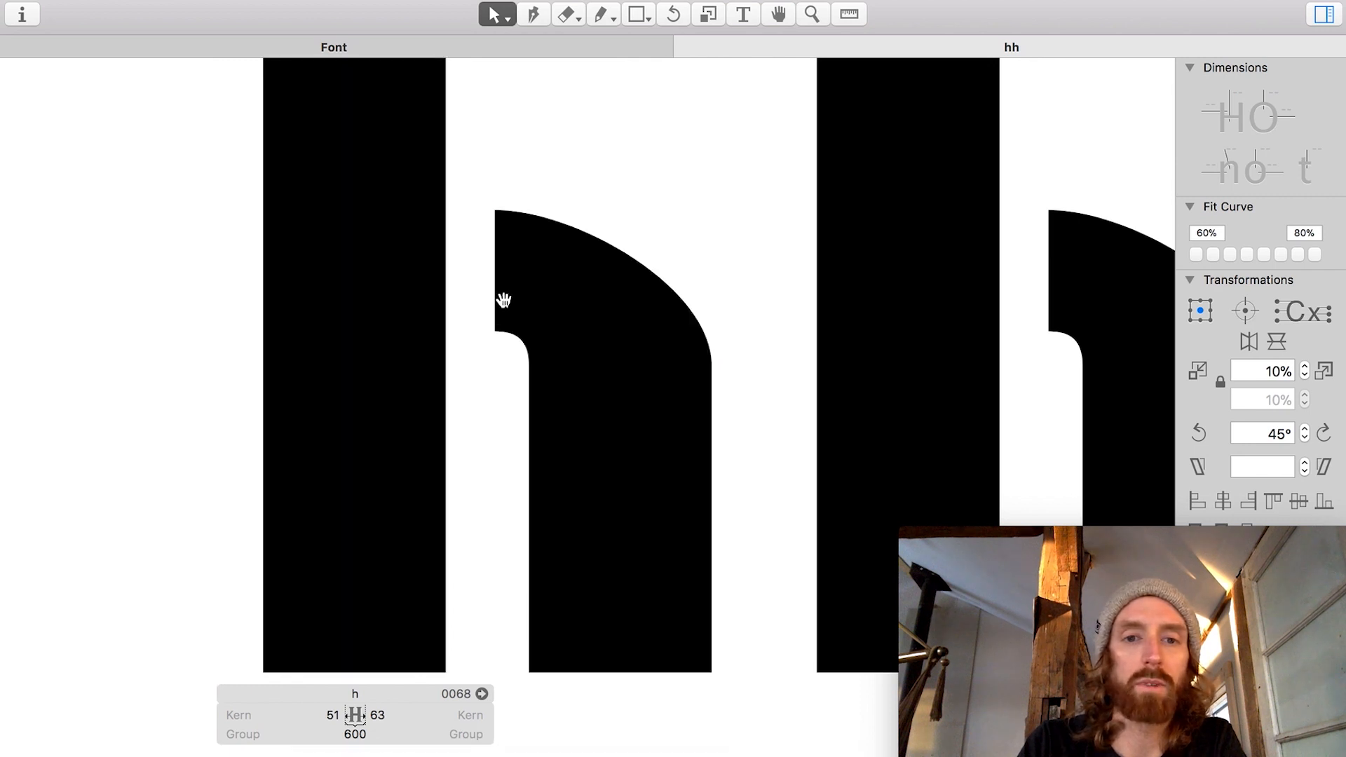
scroll(911, 222, "right", 3)
scroll(487, 308, "left", 2)
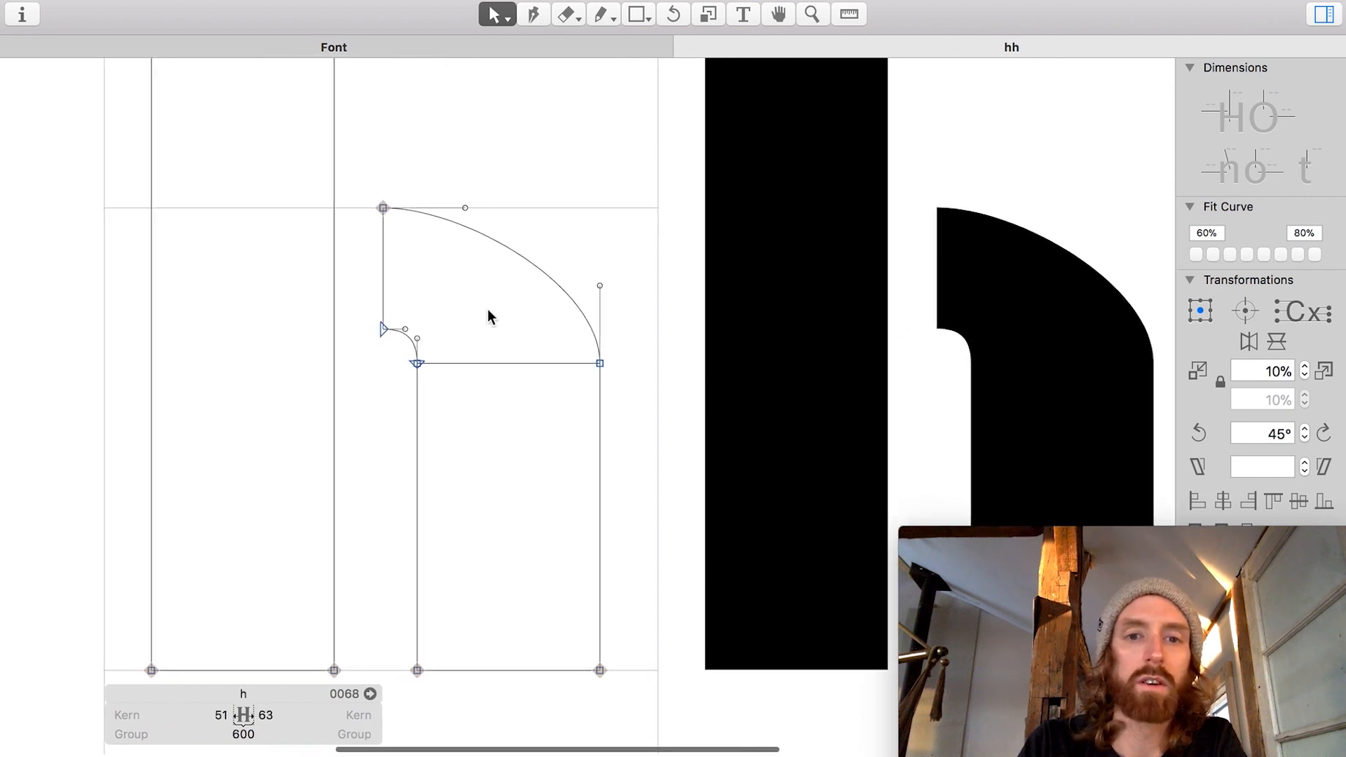
Step: Lengthen the outer shoulder curve's handles, moving the horizontal one 30 units right and the vertical one 30 units up to Y 446
left_click_drag(548, 171, 485, 242)
key("shift+Right")
key("shift+Right")
key("shift+Right")
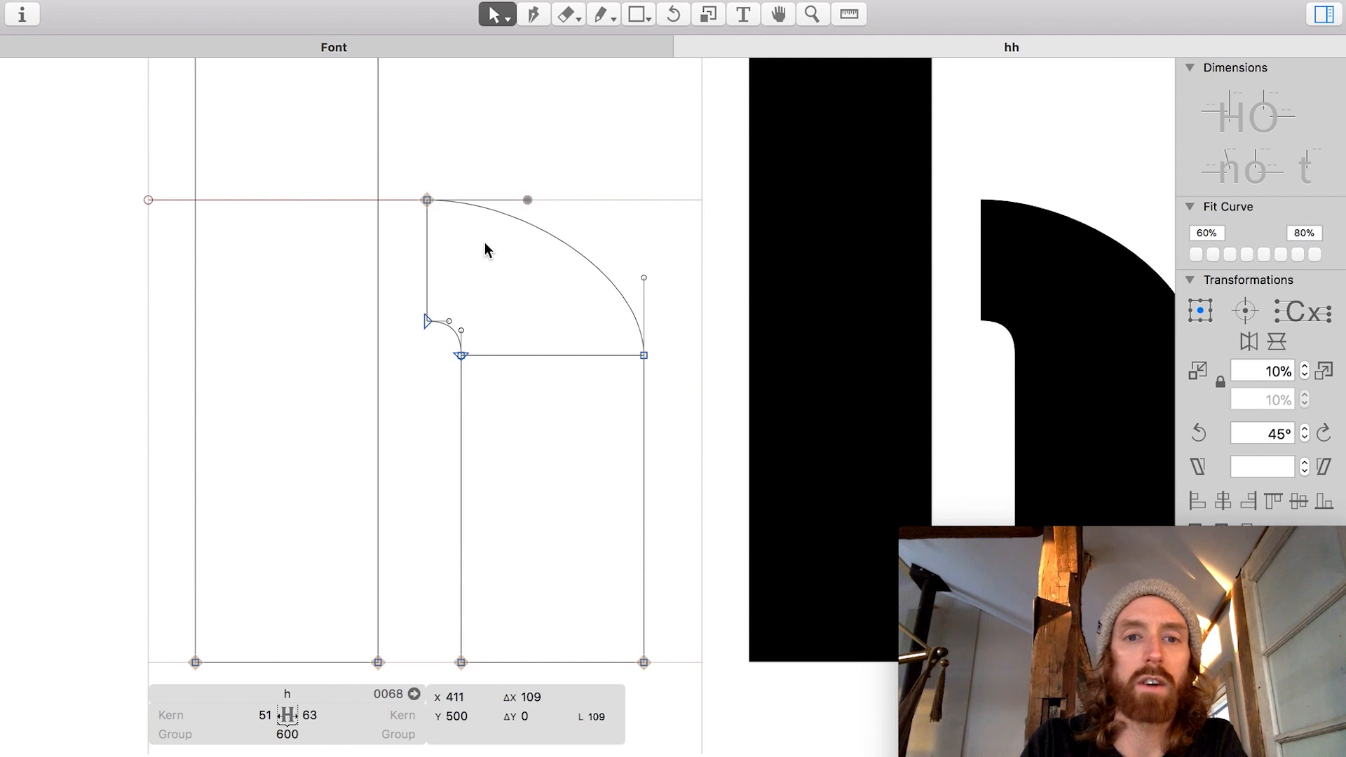
left_click_drag(654, 229, 616, 295)
key("shift+Up")
key("shift+Up")
key("shift+Up")
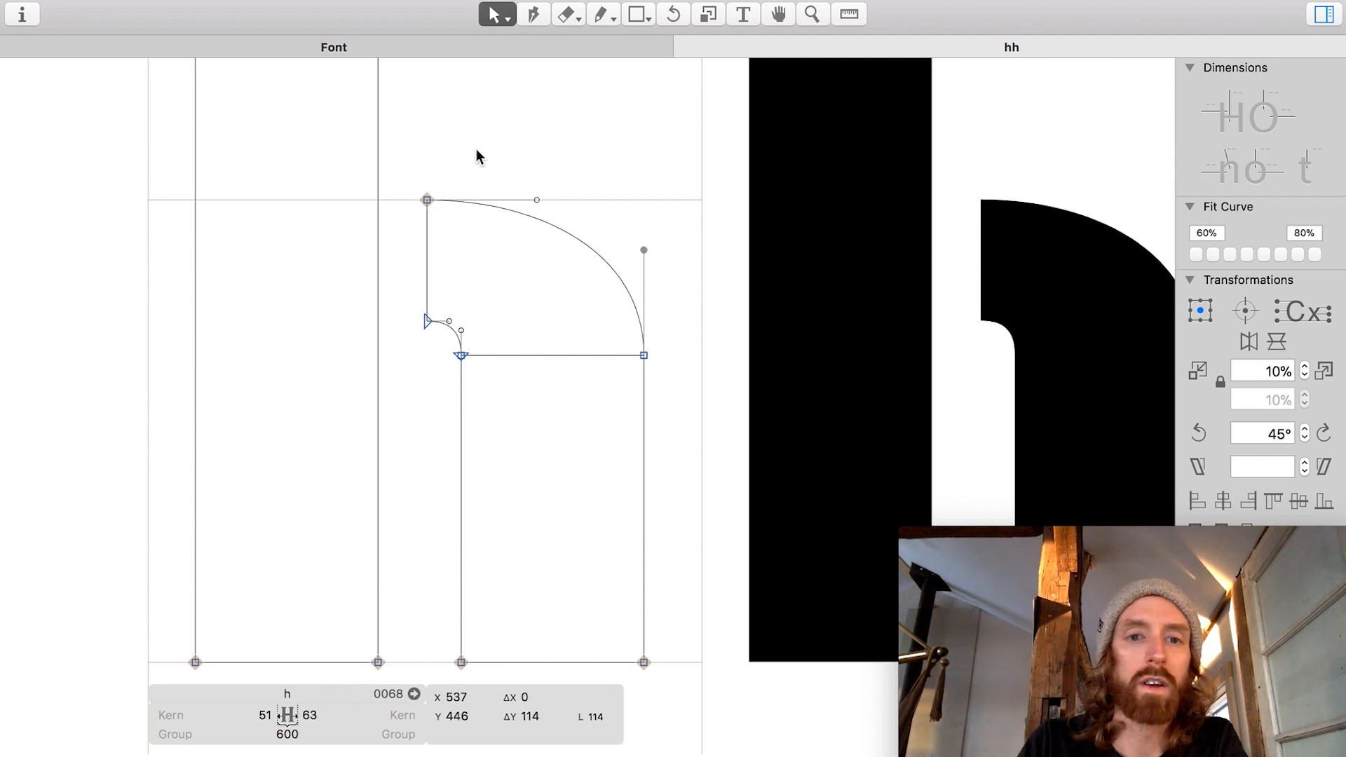
Step: Move the shoulder's top node right to X 332, Y 500 and its inner node right to X 312, Y 369
left_click_drag(475, 148, 409, 244)
key("shift+Right")
key("shift+Right")
key("shift+Right")
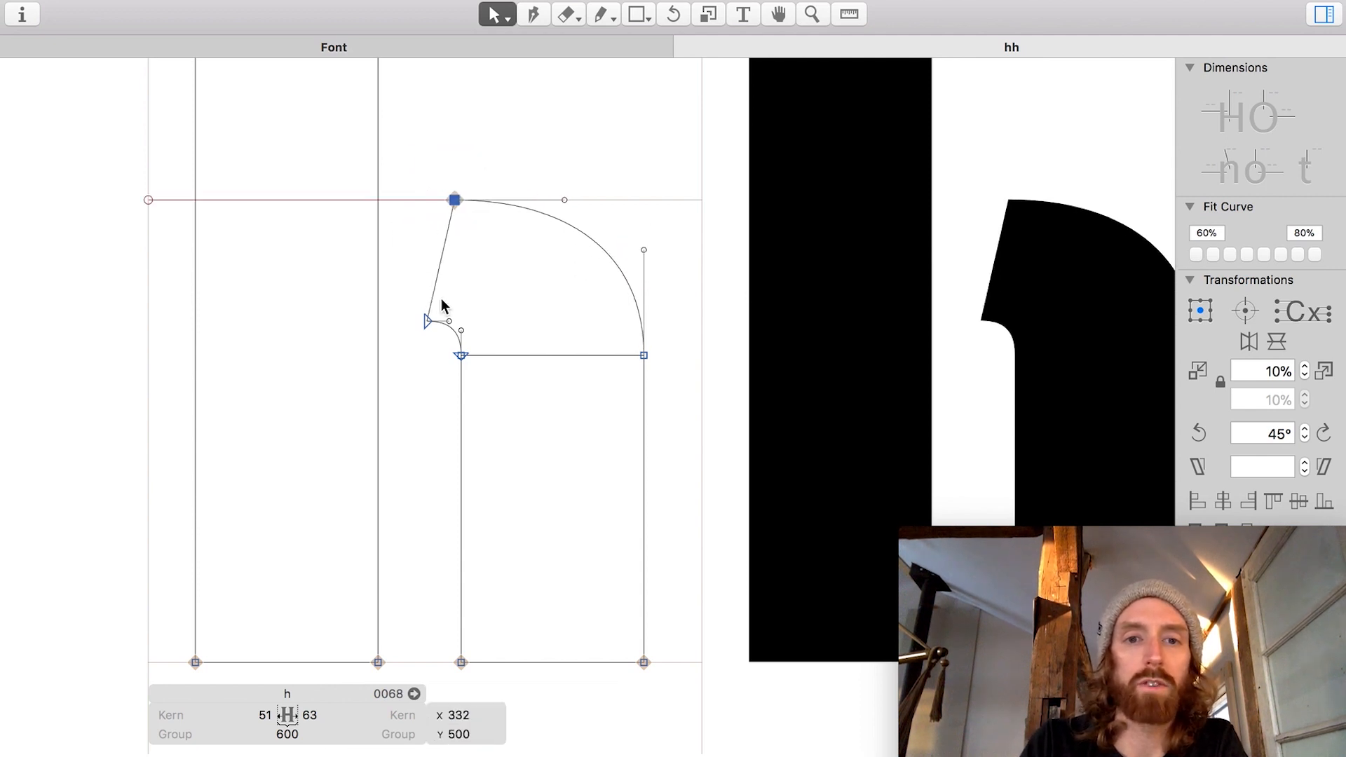
left_click(426, 322)
key("shift+Right")
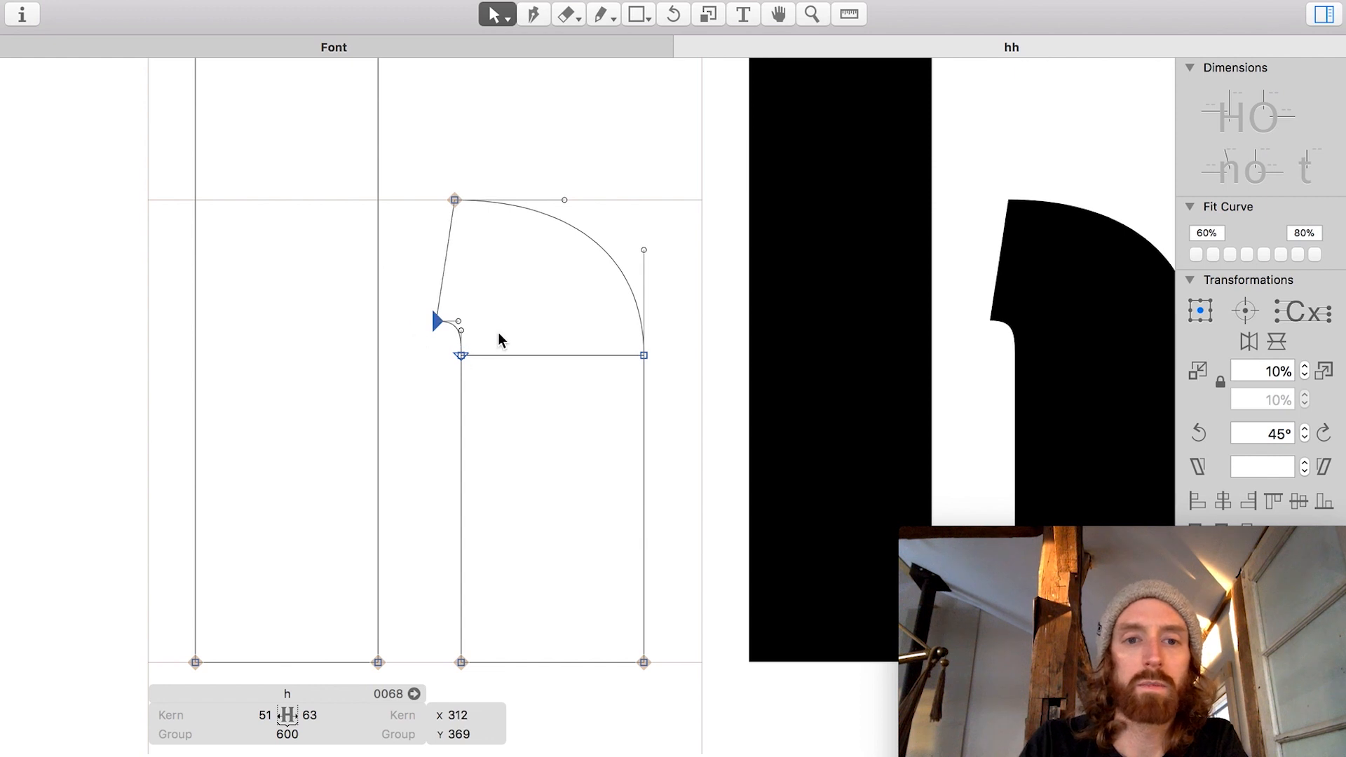
Step: Lower the joint between the shoulder and short stem to Y 292, and raise the outer curve's vertical handle to Y 426
left_click_drag(448, 343, 679, 402)
key("shift+Down")
key("shift+Down")
key("shift+Down")
key("shift+Down")
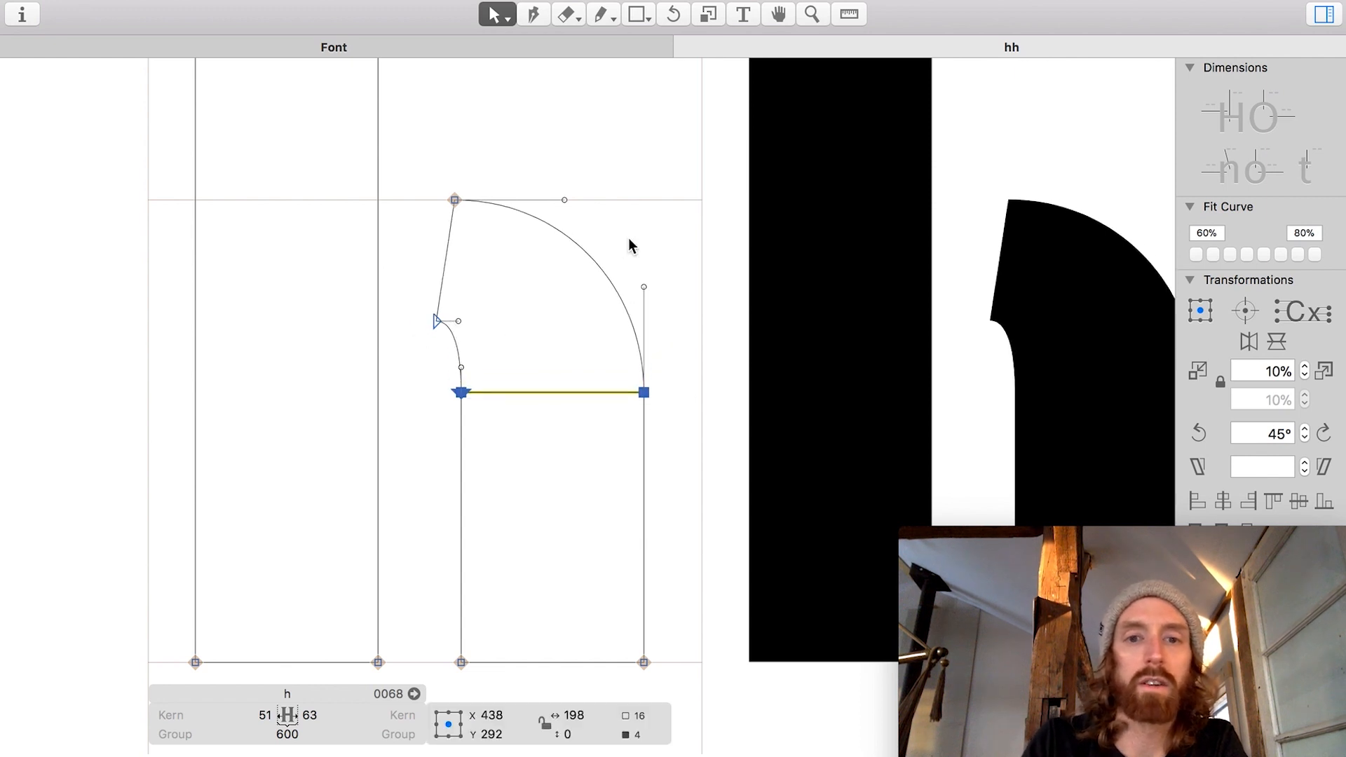
left_click_drag(660, 241, 599, 338)
key("shift+Up")
key("shift+Up")
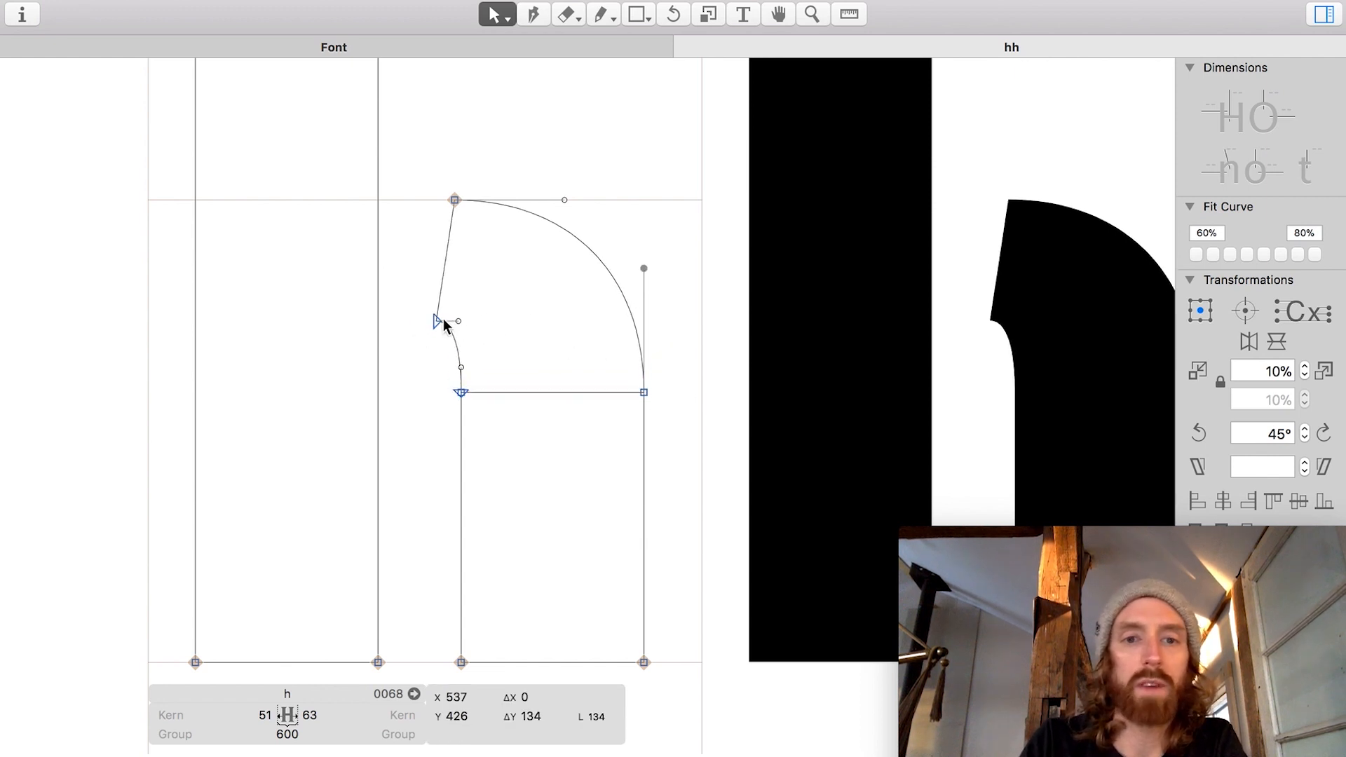
Step: Move the shoulder's inner node left to X 302, Y 369 and preview the filled shape
left_click_drag(447, 310, 412, 343)
key("shift+Left")
key("space")
scroll(448, 339, "right", 2)
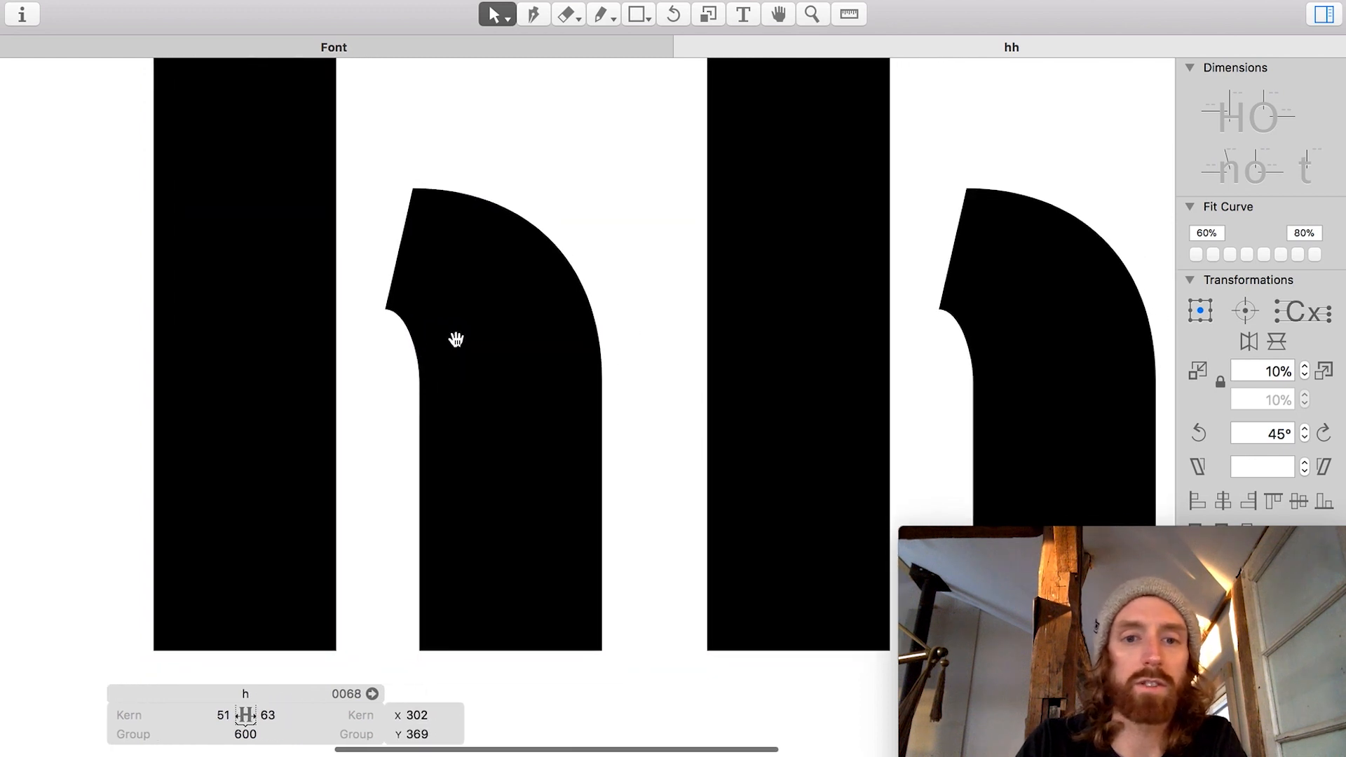
Step: Place a horizontally mirrored copy of the shoulder so its inner node meets the original's, centred at X 184.5, Y 396
double_click(553, 242)
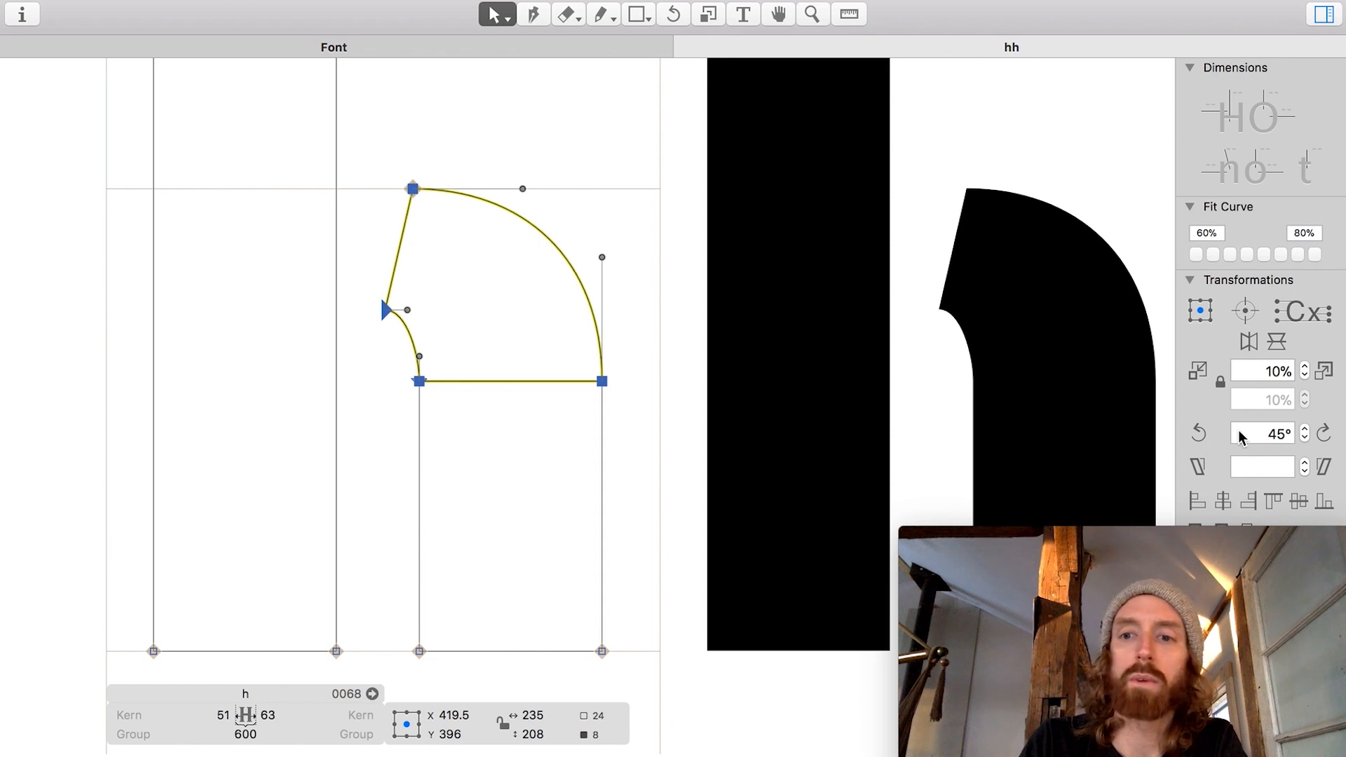
left_click(1252, 344)
left_click_drag(606, 313, 412, 325)
scroll(379, 319, "up", 5)
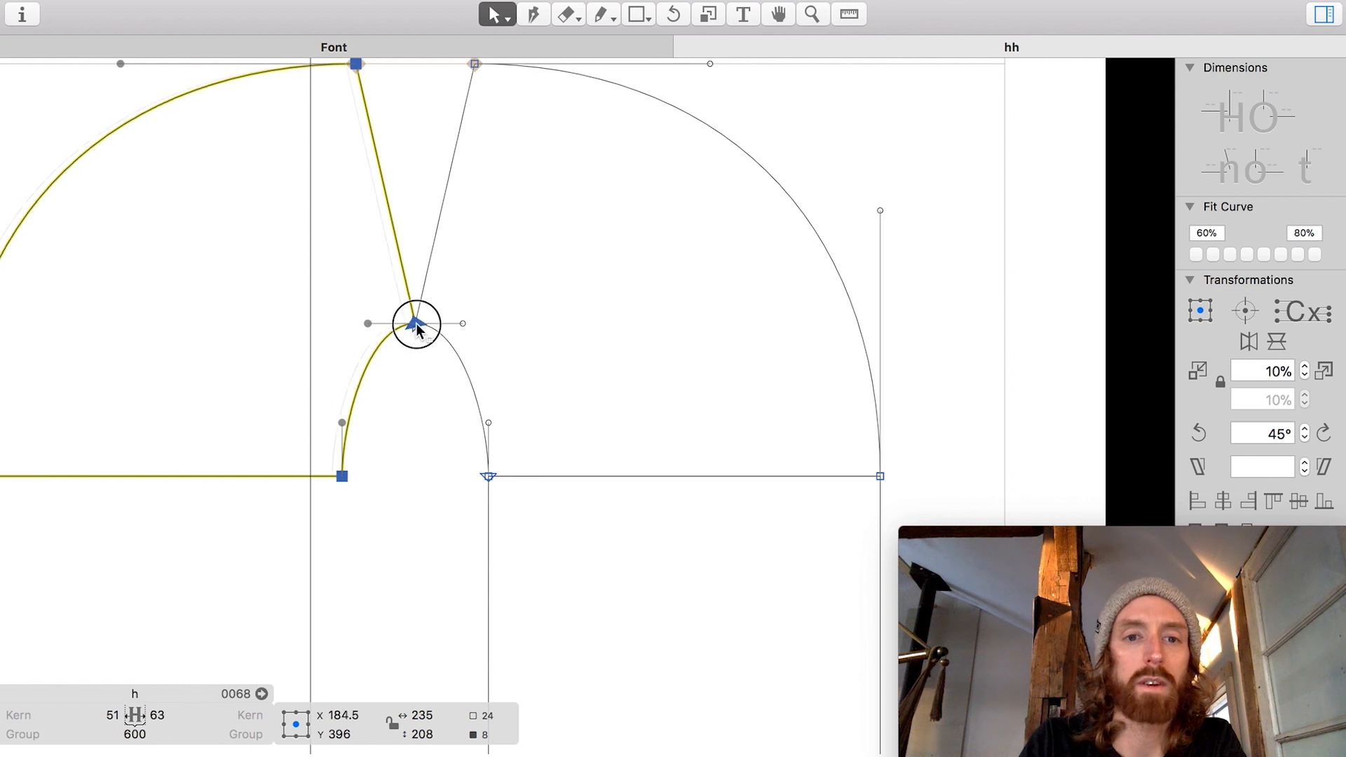
scroll(415, 323, "down", 4)
left_click(420, 174)
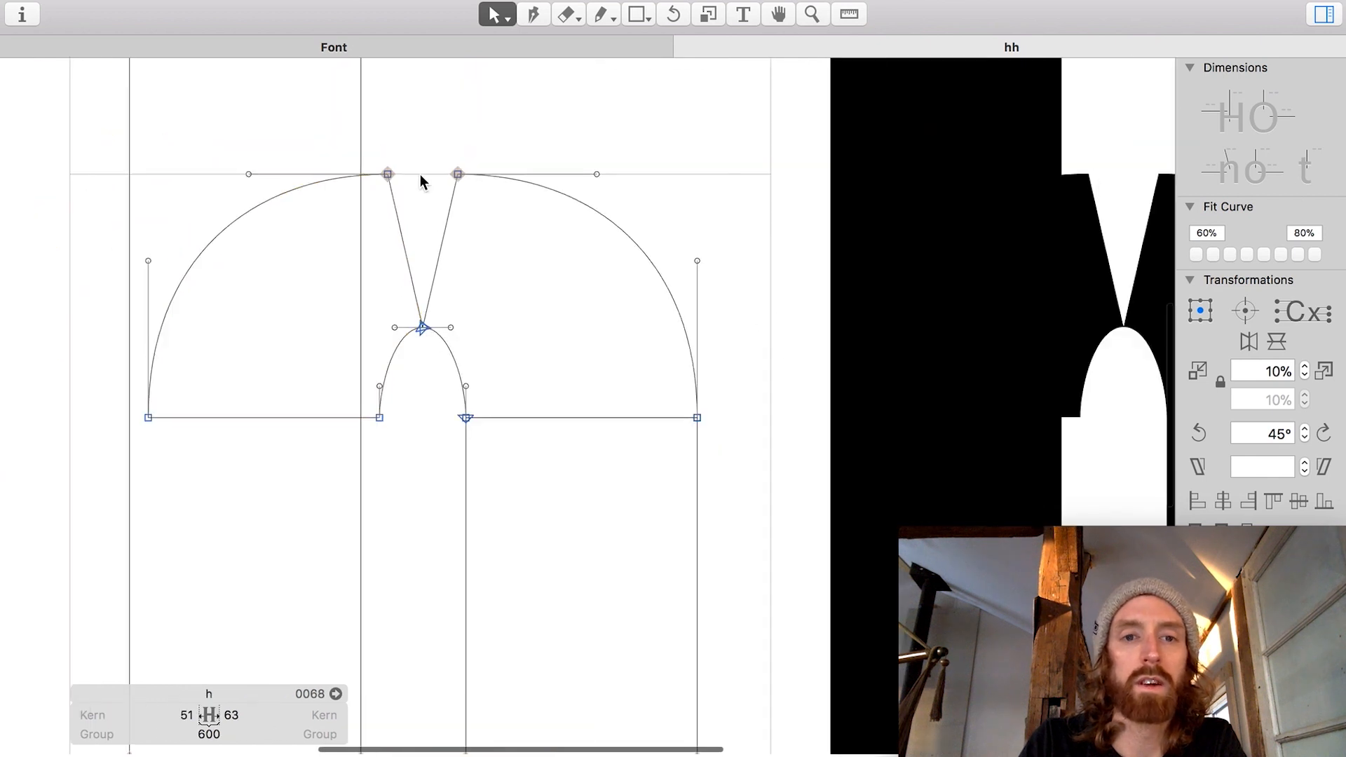
Step: Move the mirrored half's top node onto the original's top node and its outer lower node right, narrowing that half to 190 units
left_click_drag(387, 174, 460, 171)
left_click(145, 425)
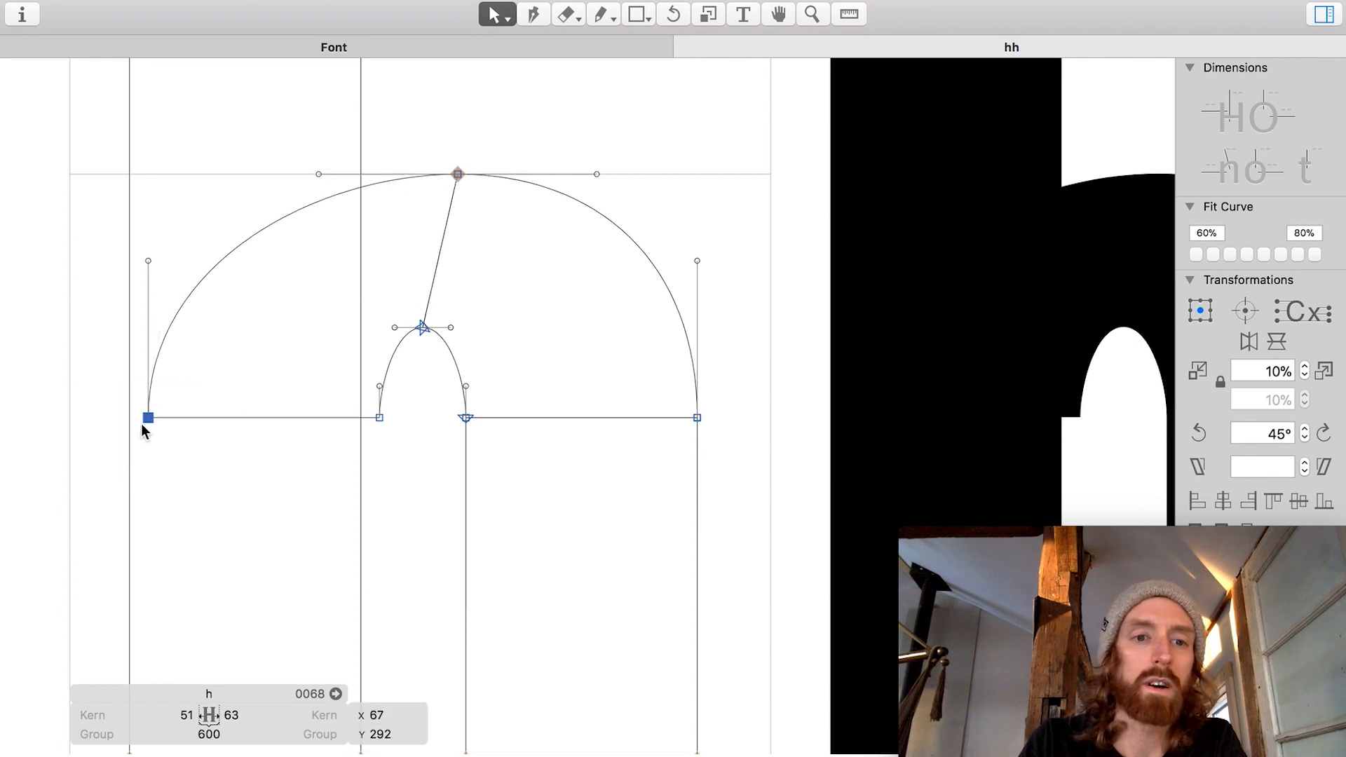
left_click_drag(143, 424, 236, 418)
left_click(224, 151)
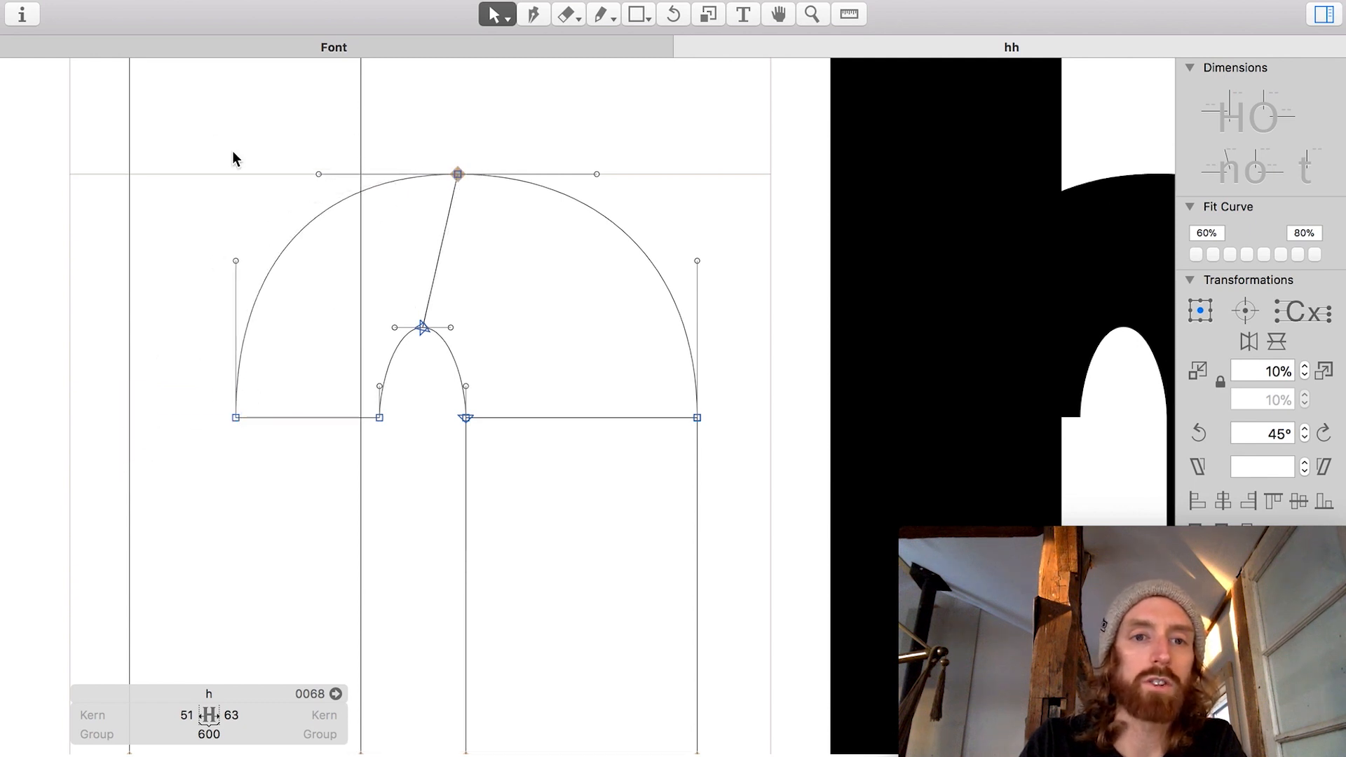
double_click(389, 188)
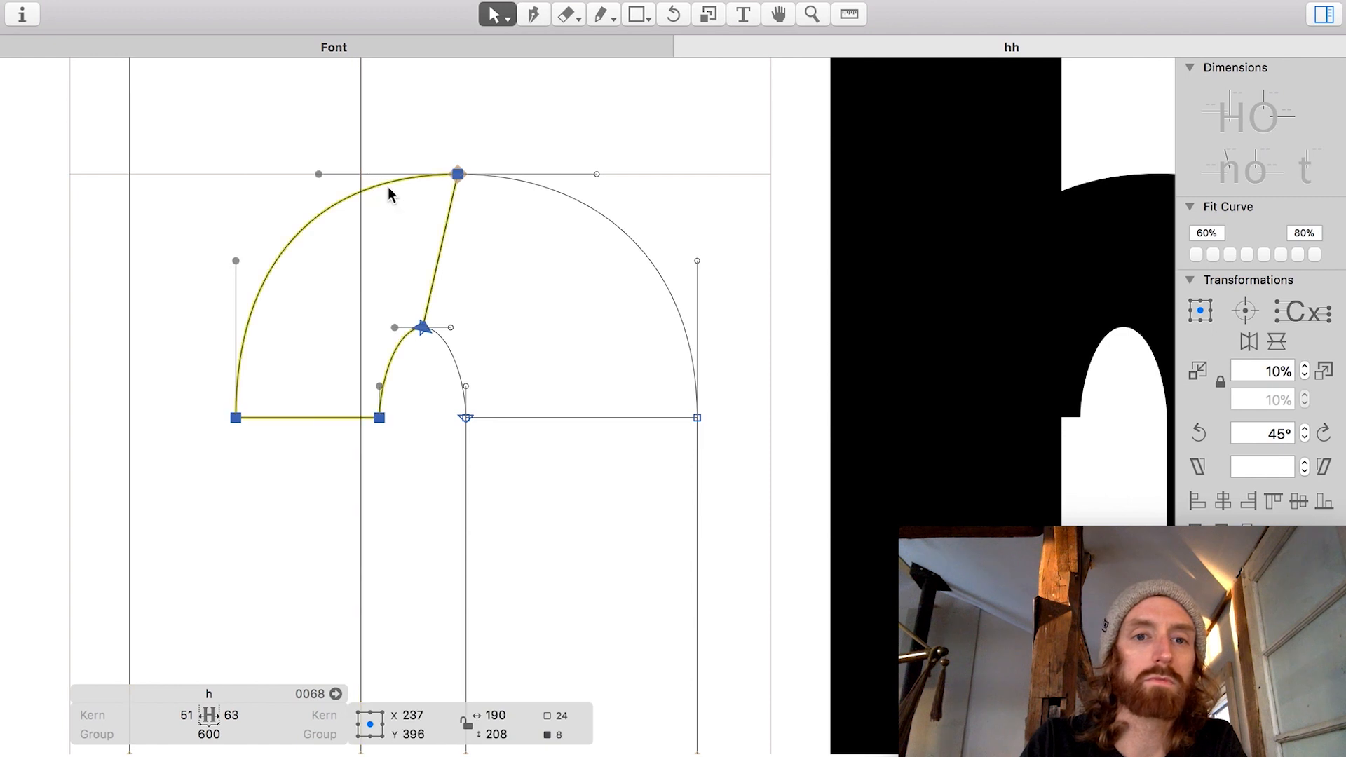
Step: Move the mirrored half's inner lower node to the long stem's right edge at X 249, Y 292, and check the filled counter
scroll(388, 187, "down", 2)
key("space")
scroll(350, 304, "down", 3)
scroll(351, 305, "up", 3)
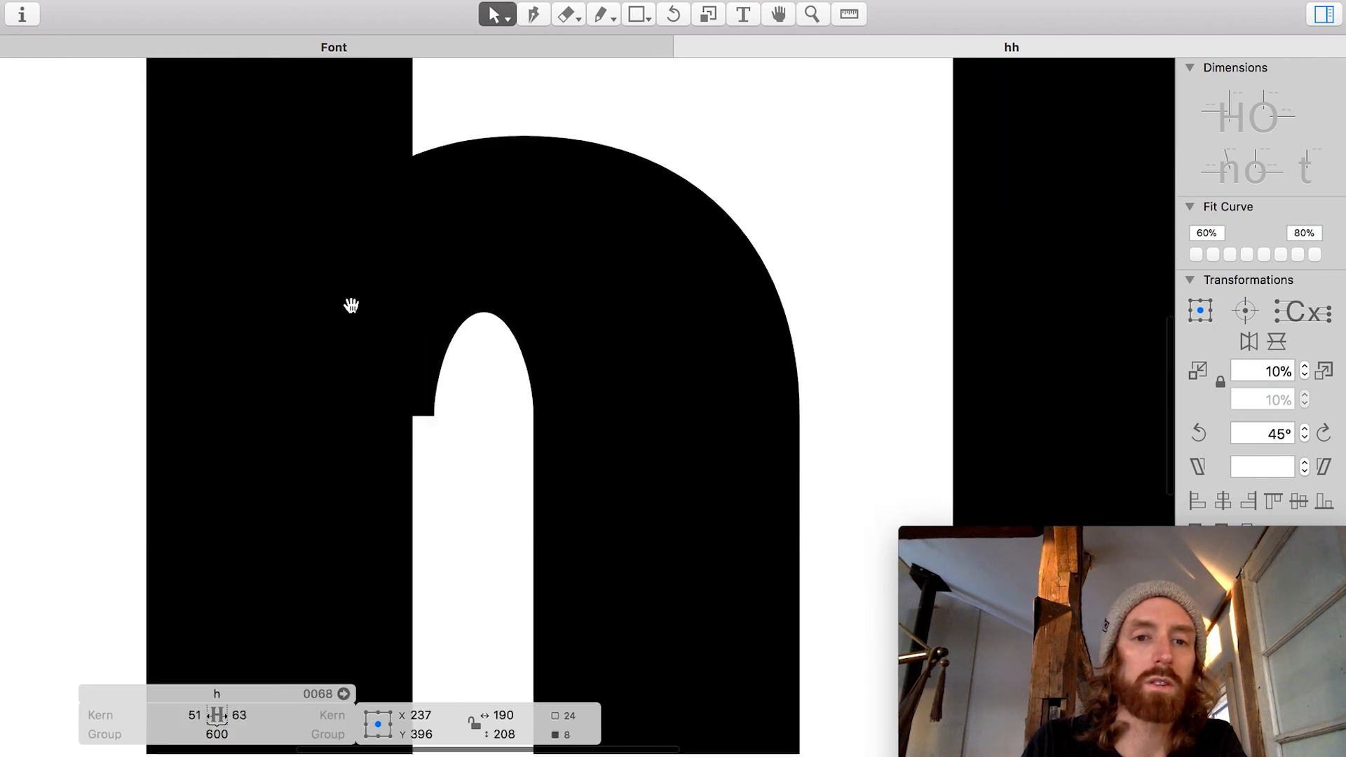
left_click(441, 415)
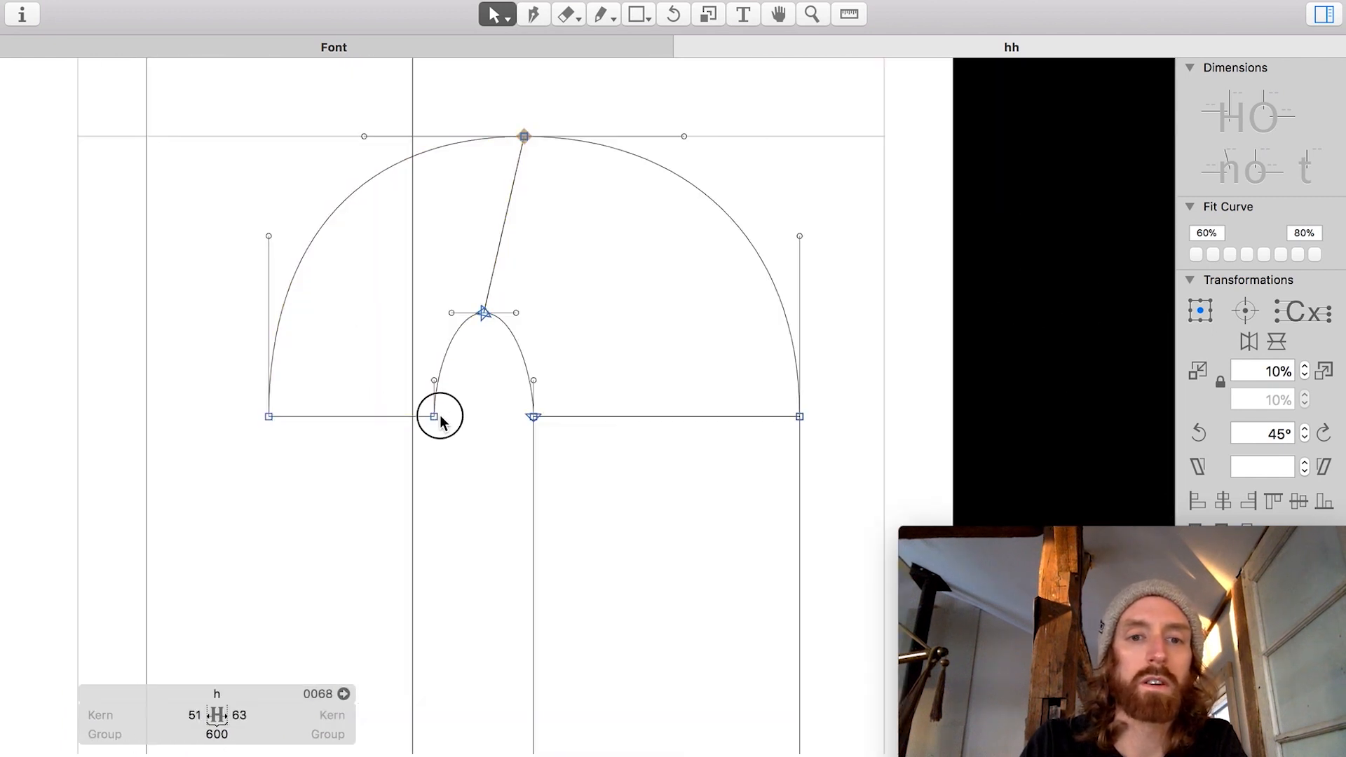
left_click_drag(435, 416, 411, 414)
scroll(411, 412, "up", 3)
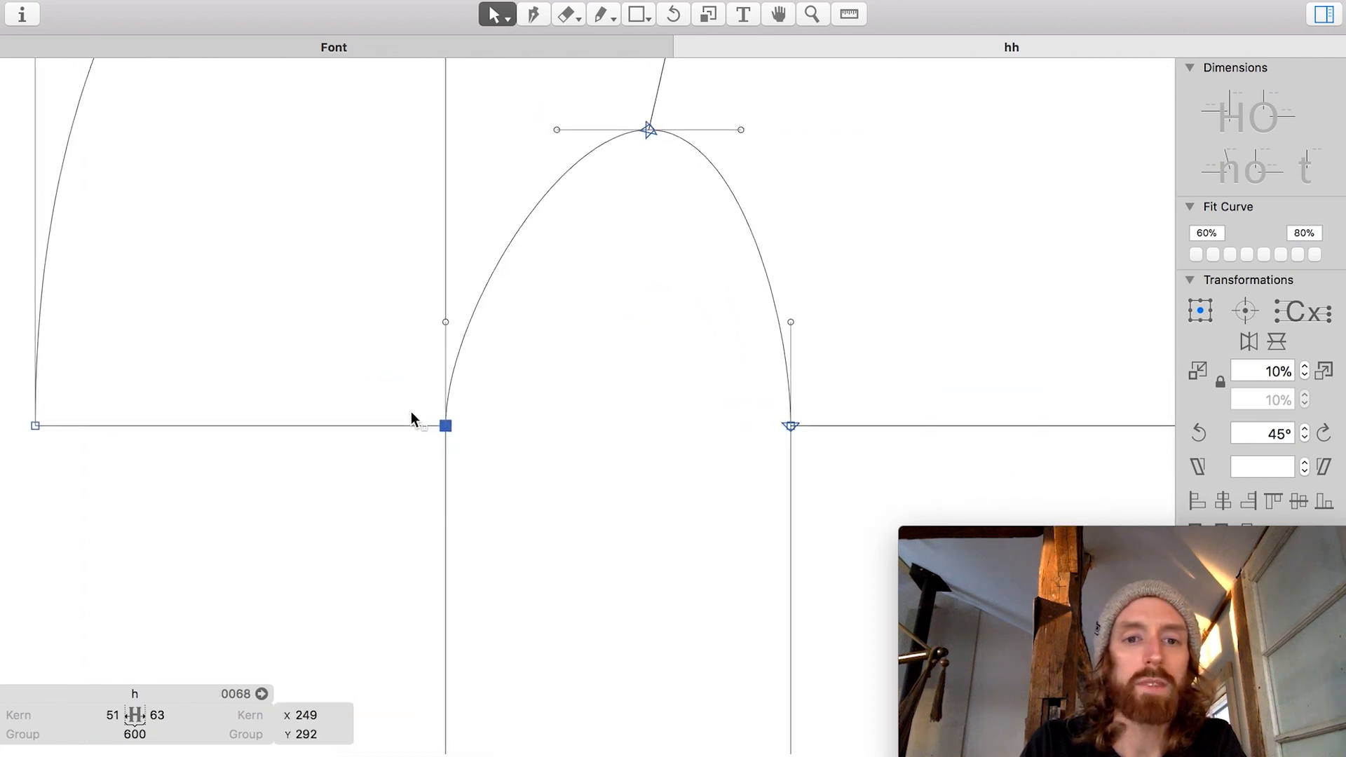
scroll(431, 417, "down", 6)
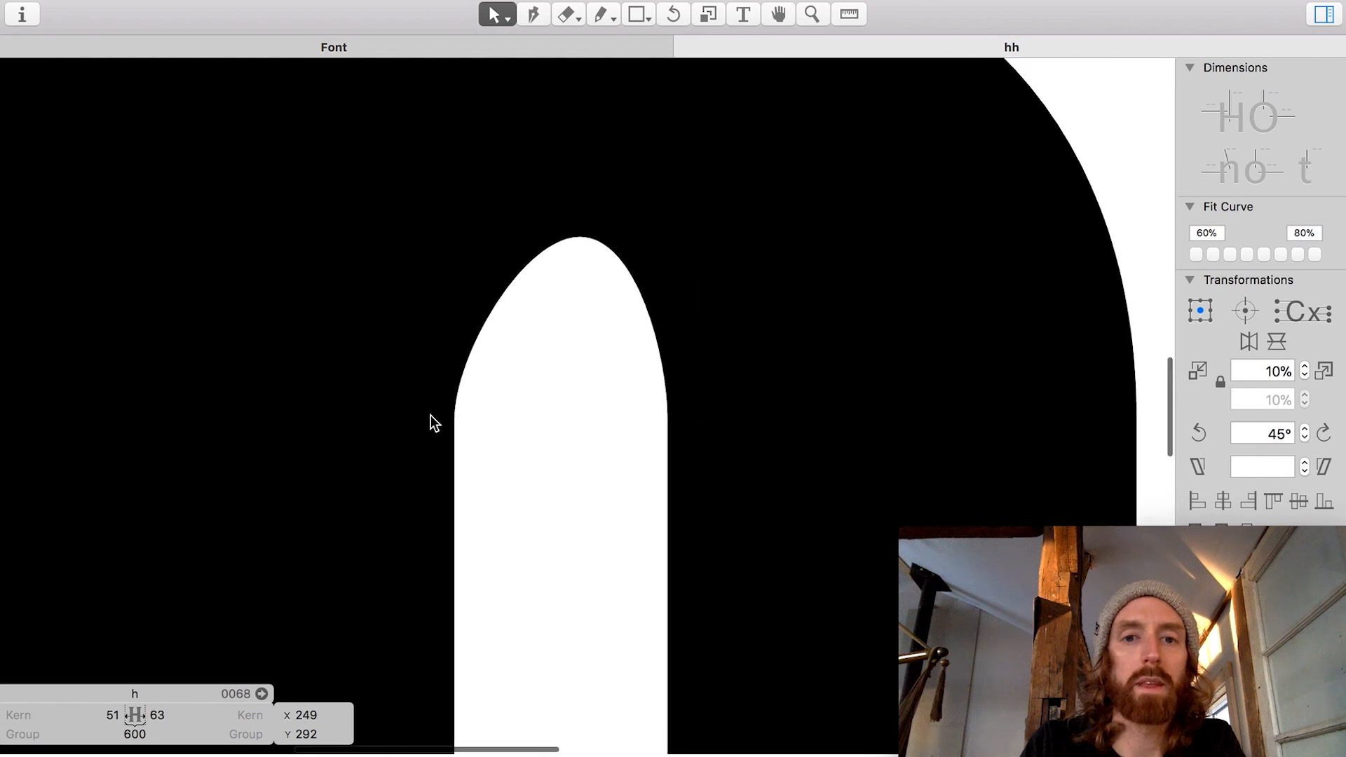
scroll(514, 442, "right", 2)
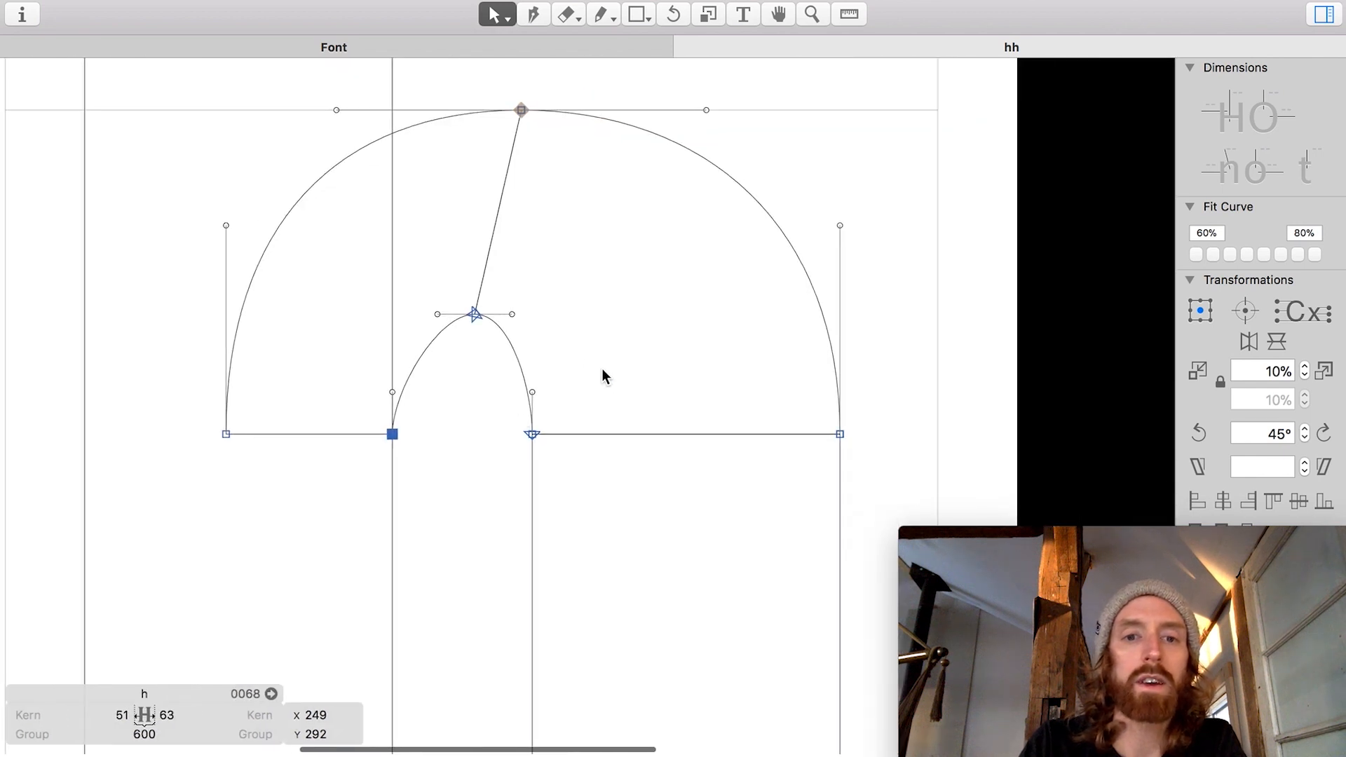
Step: Select both vertical handles of the inner arch, raise them to Y 359, and preview the rounder counter in the filled h glyphs
left_click(429, 400)
left_click_drag(429, 400, 375, 407)
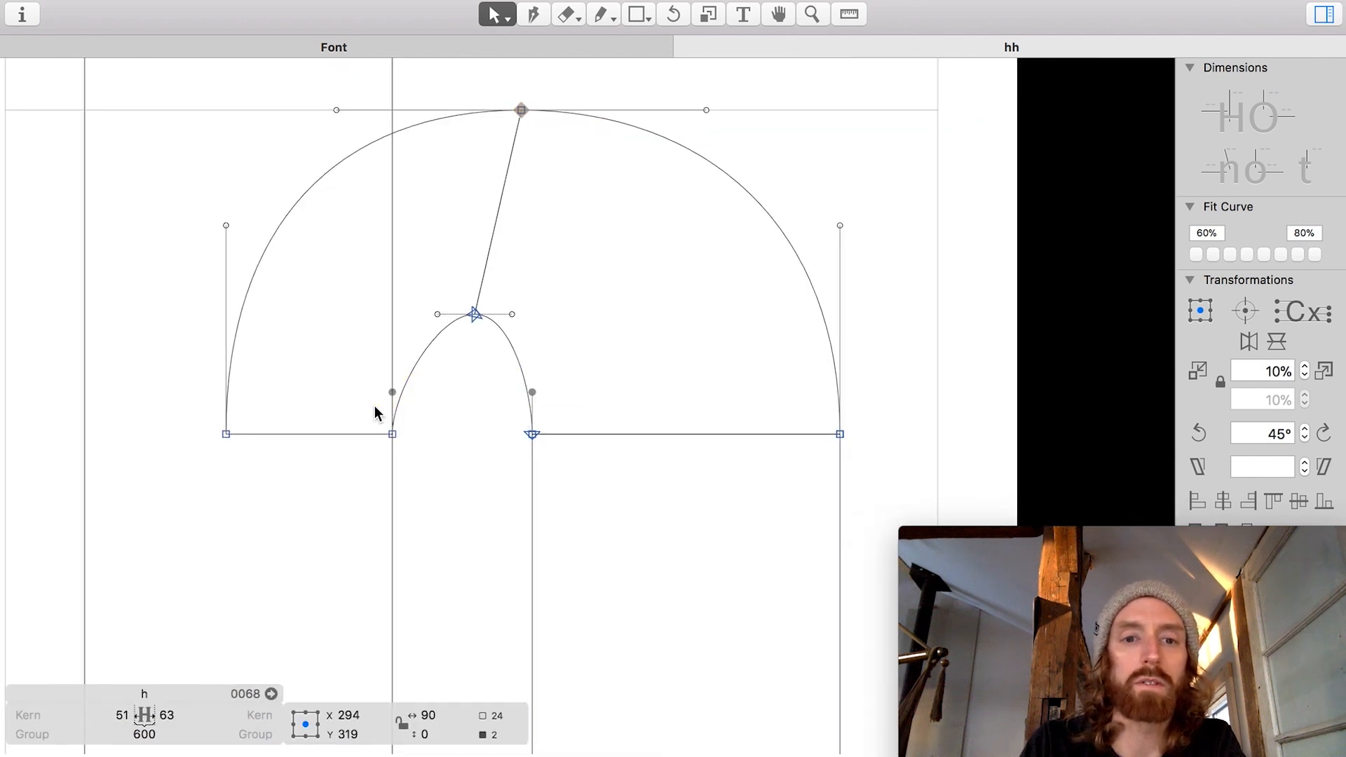
key("shift+Up")
key("shift+Up")
key("shift+Up")
key("shift+Up")
scroll(465, 427, "up", 4)
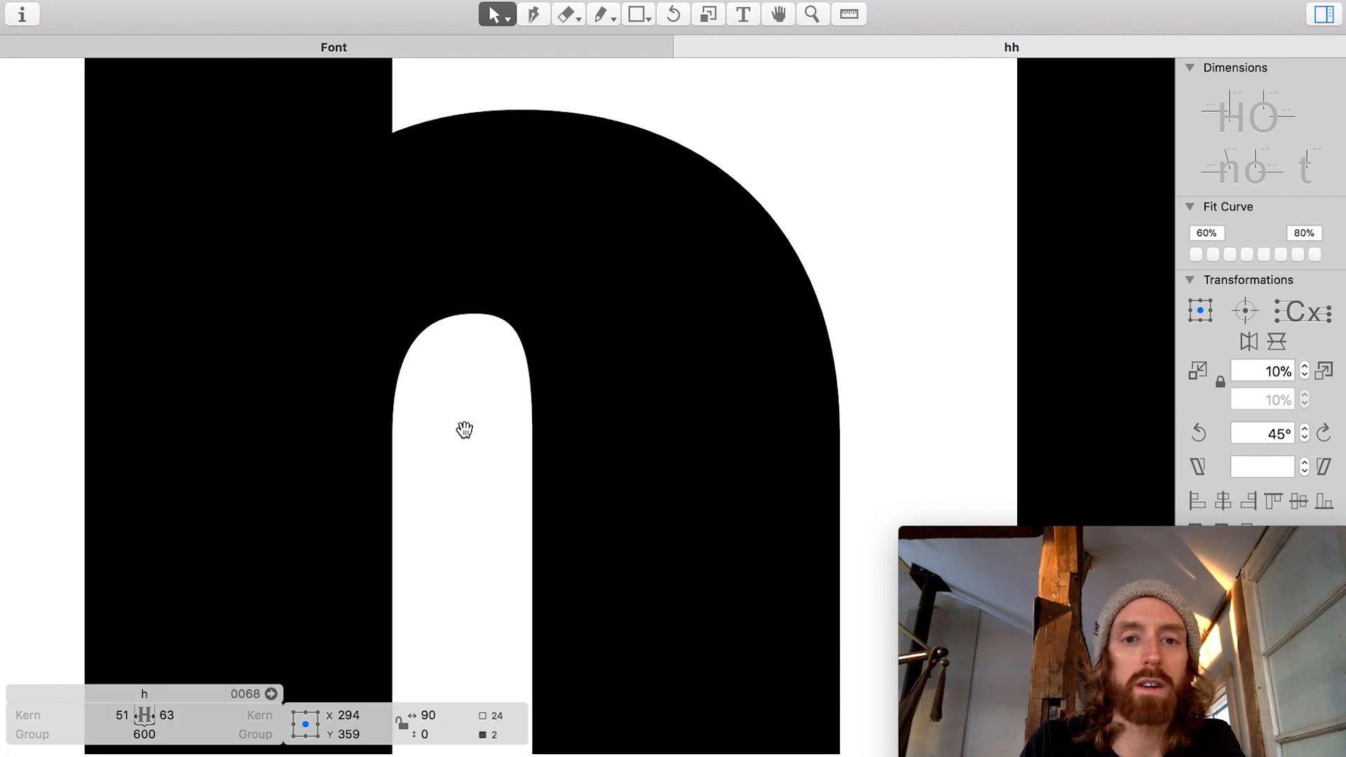
scroll(464, 431, "down", 3)
scroll(464, 431, "up", 2)
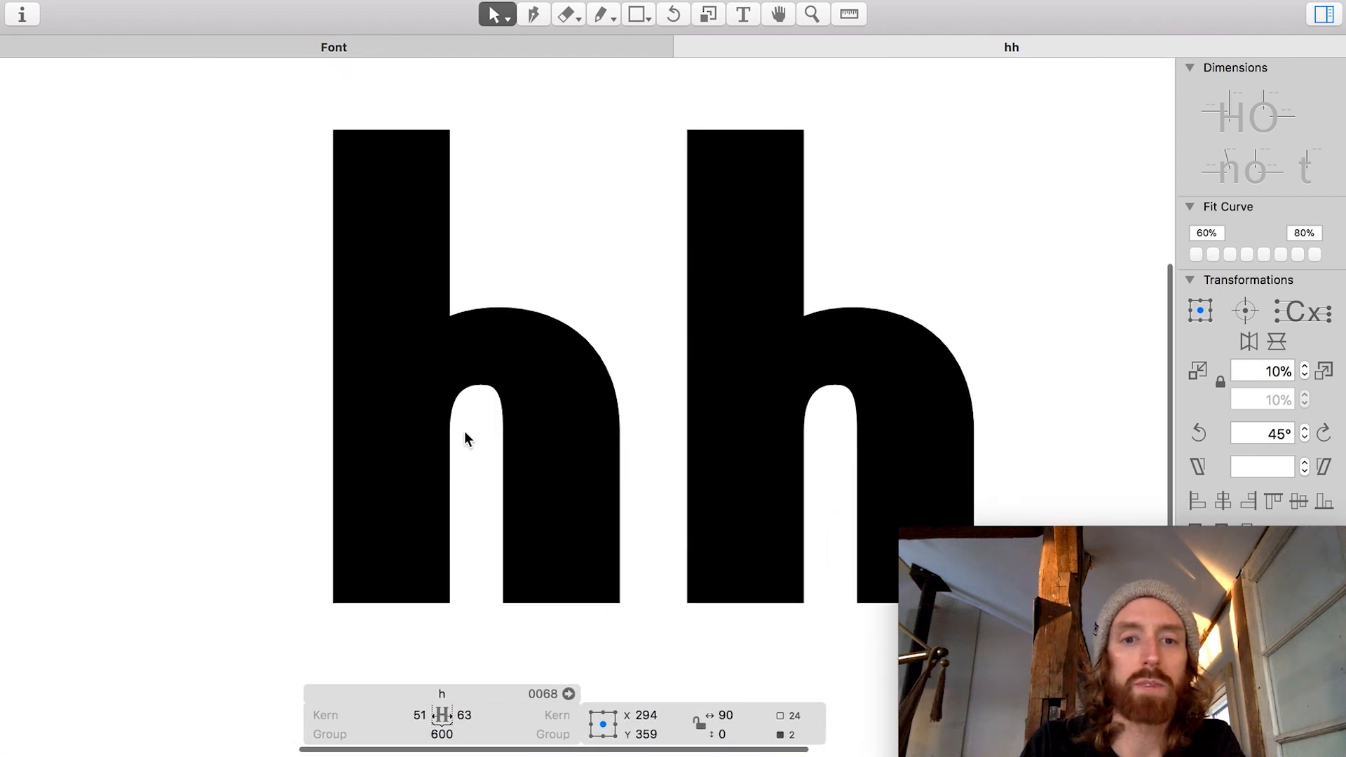
scroll(464, 431, "right", 1)
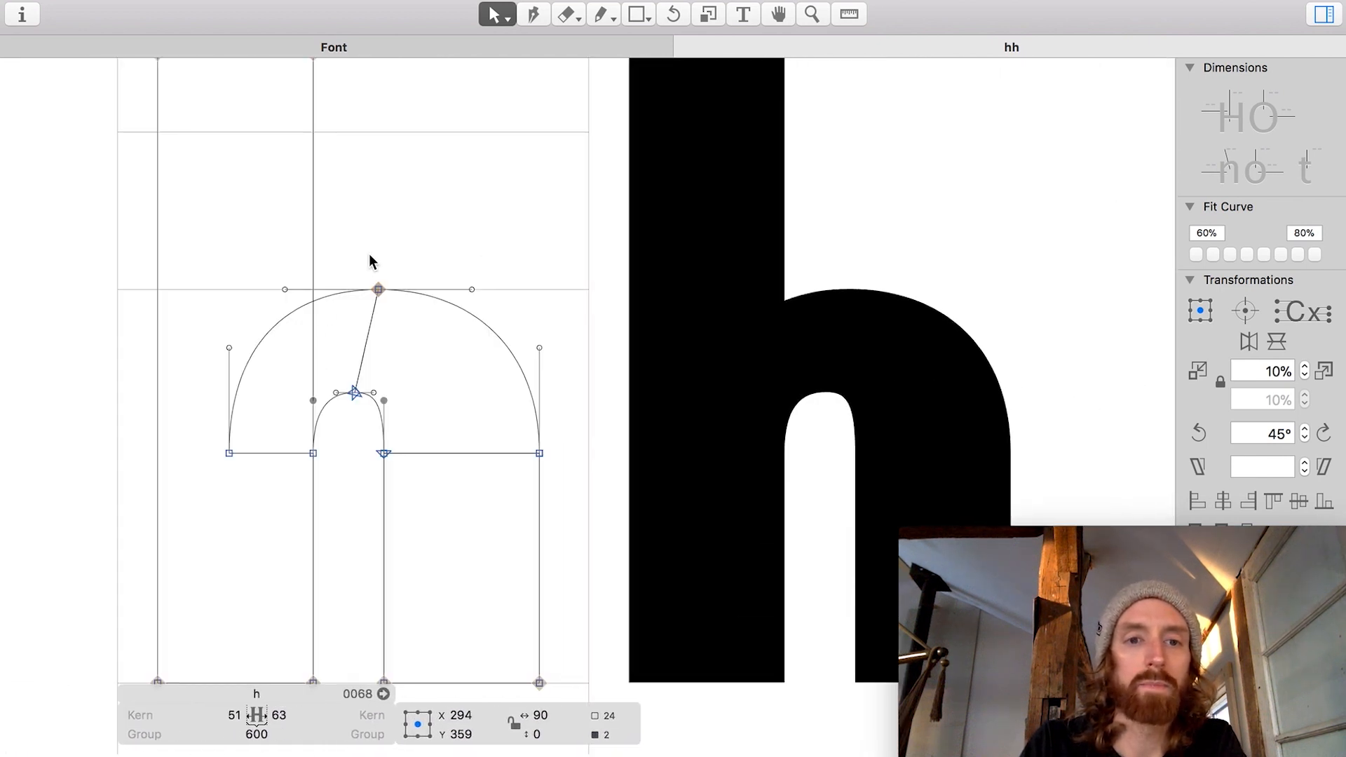
Step: Move the overlapping top nodes of both shoulder halves 20 units right along the x-height line
left_click_drag(408, 255, 355, 330)
key("shift+Right")
key("shift+Right")
left_click(172, 502)
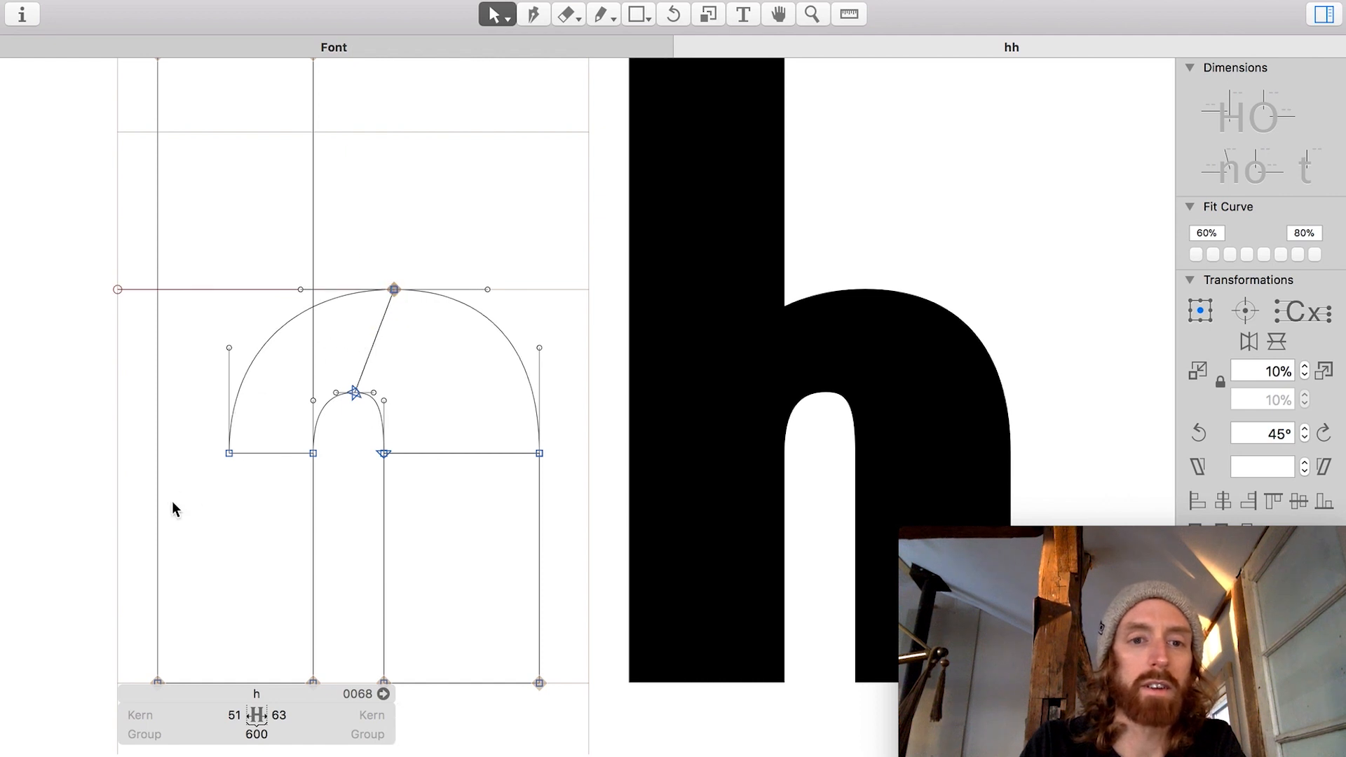
Step: Move the arch's outer lower-left node 20 units right and its outer top nodes 10 units right along the x-height line
left_click_drag(269, 419, 173, 503)
key("shift+Right")
key("shift+Right")
key("space")
left_click_drag(406, 235, 368, 308)
key("shift+Right")
Step: Shift the top nodes of the inner arch horizontally to X 306, checking the counter in the filled preview
left_click_drag(350, 368, 370, 410)
key("shift+Right")
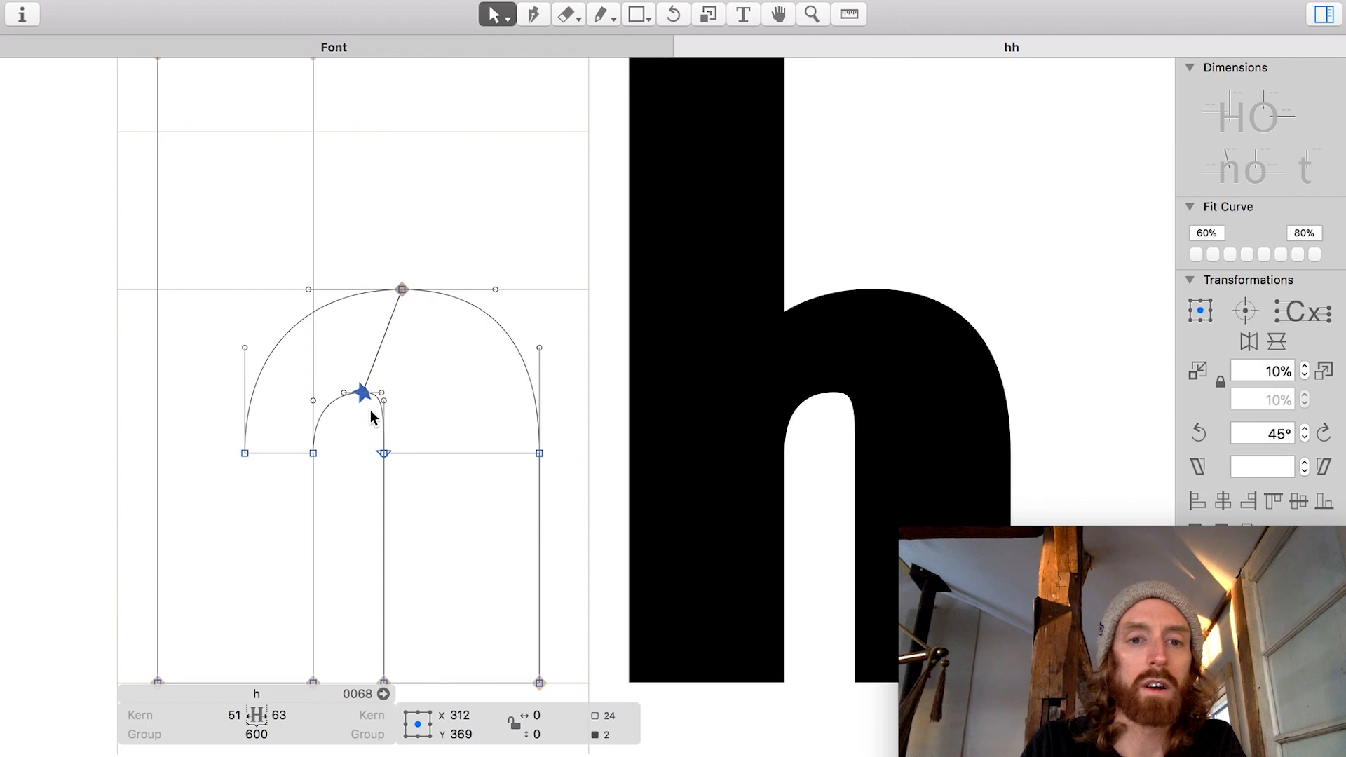
key("Left")
key("Left")
key("Left")
key("Left")
key("space")
scroll(370, 411, "down", 2)
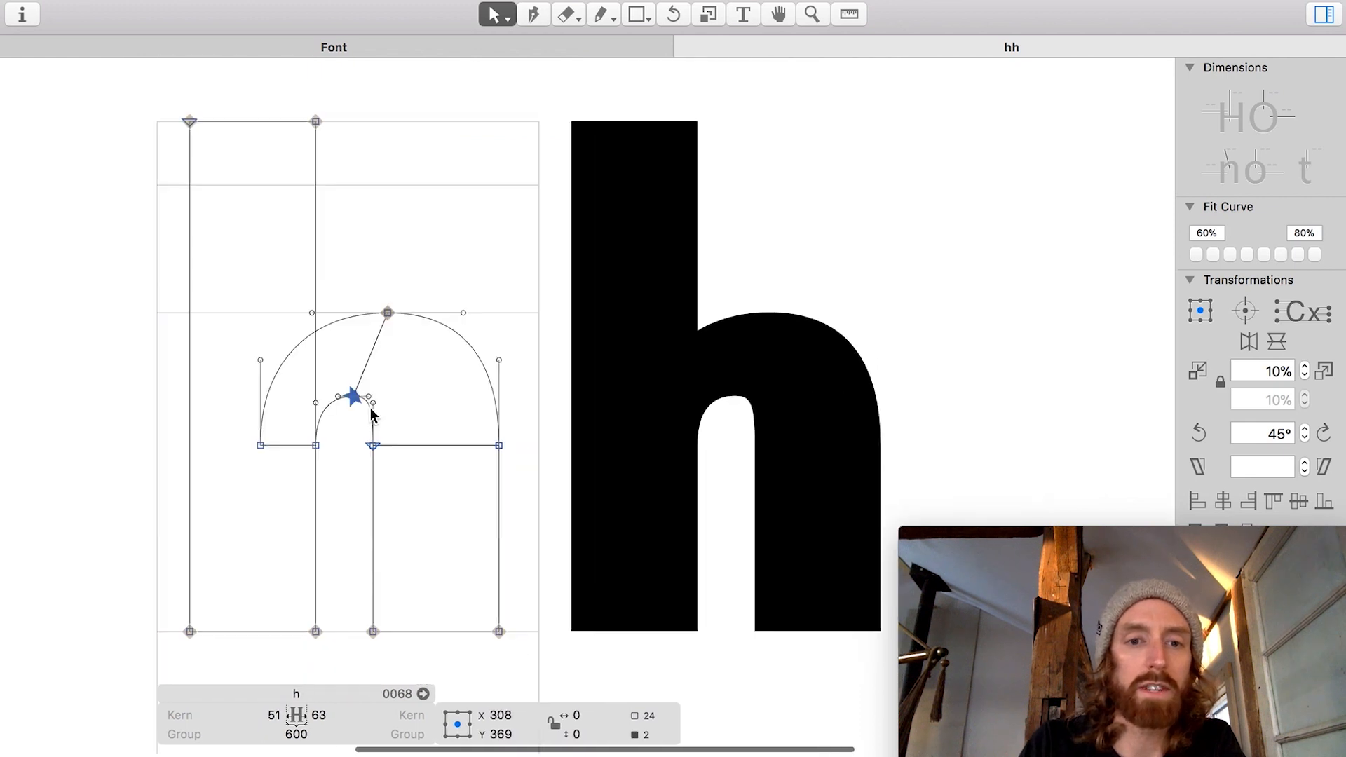
scroll(371, 414, "up", 2)
key("Left")
key("Left")
key("space")
scroll(373, 412, "up", 2)
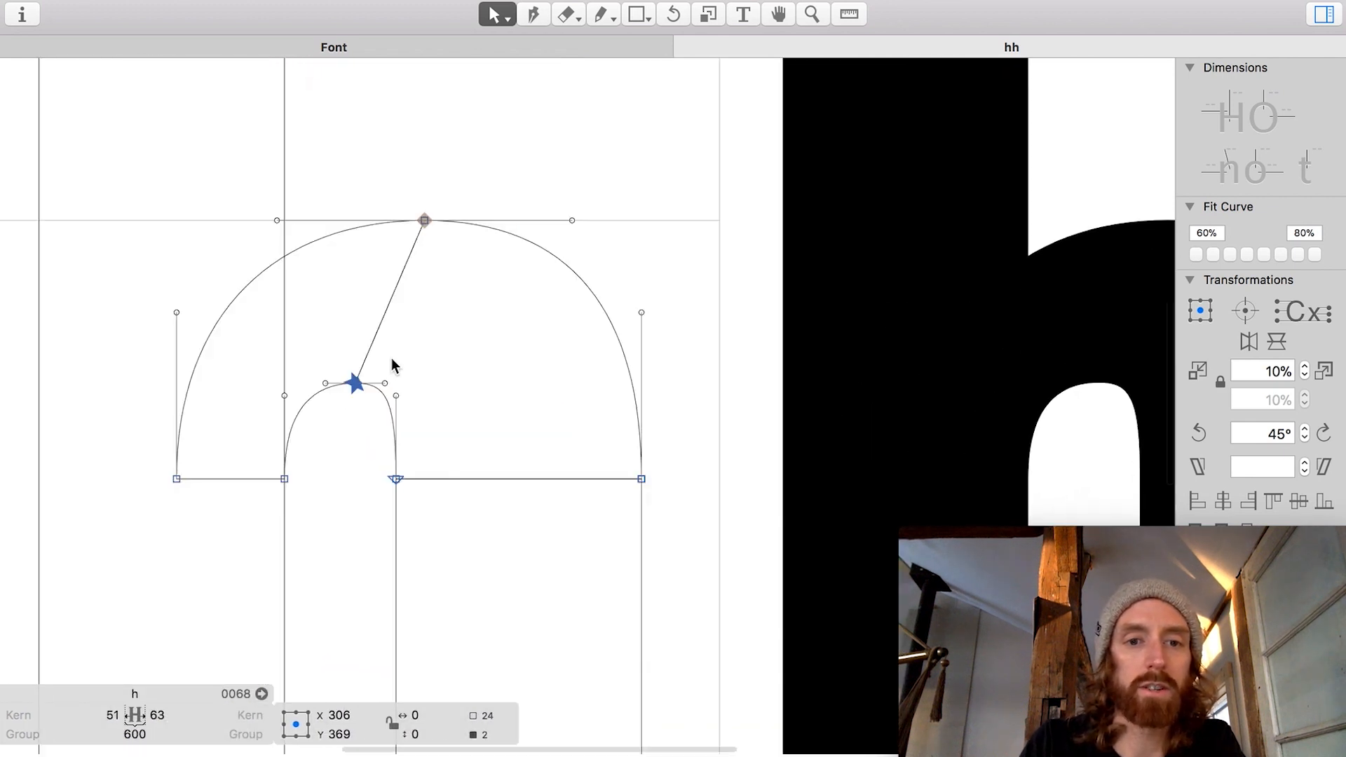
Step: Shorten the right-hand handle of the inner arch's top node to 22 units and preview the curve
scroll(401, 360, "up", 3)
left_click(387, 412)
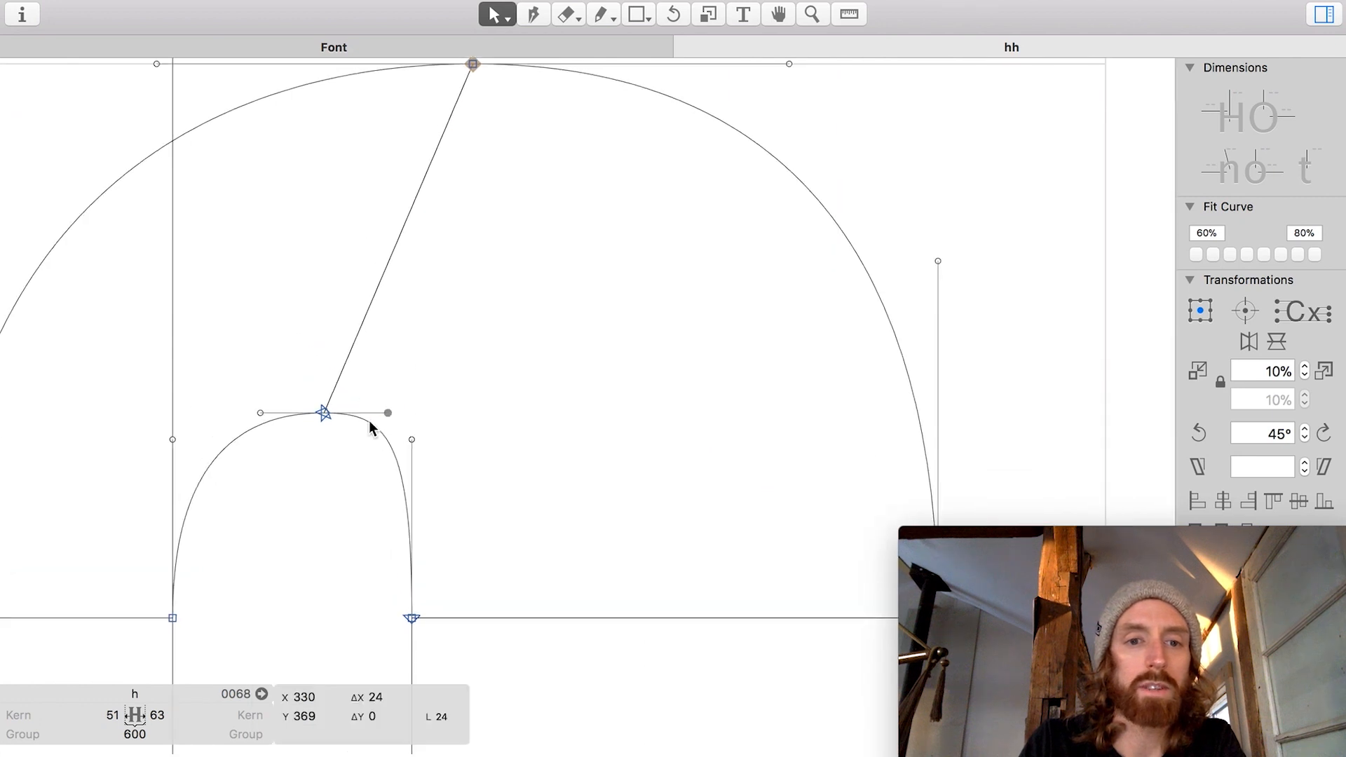
key("Left")
key("Left")
key("space")
scroll(369, 422, "down", 2)
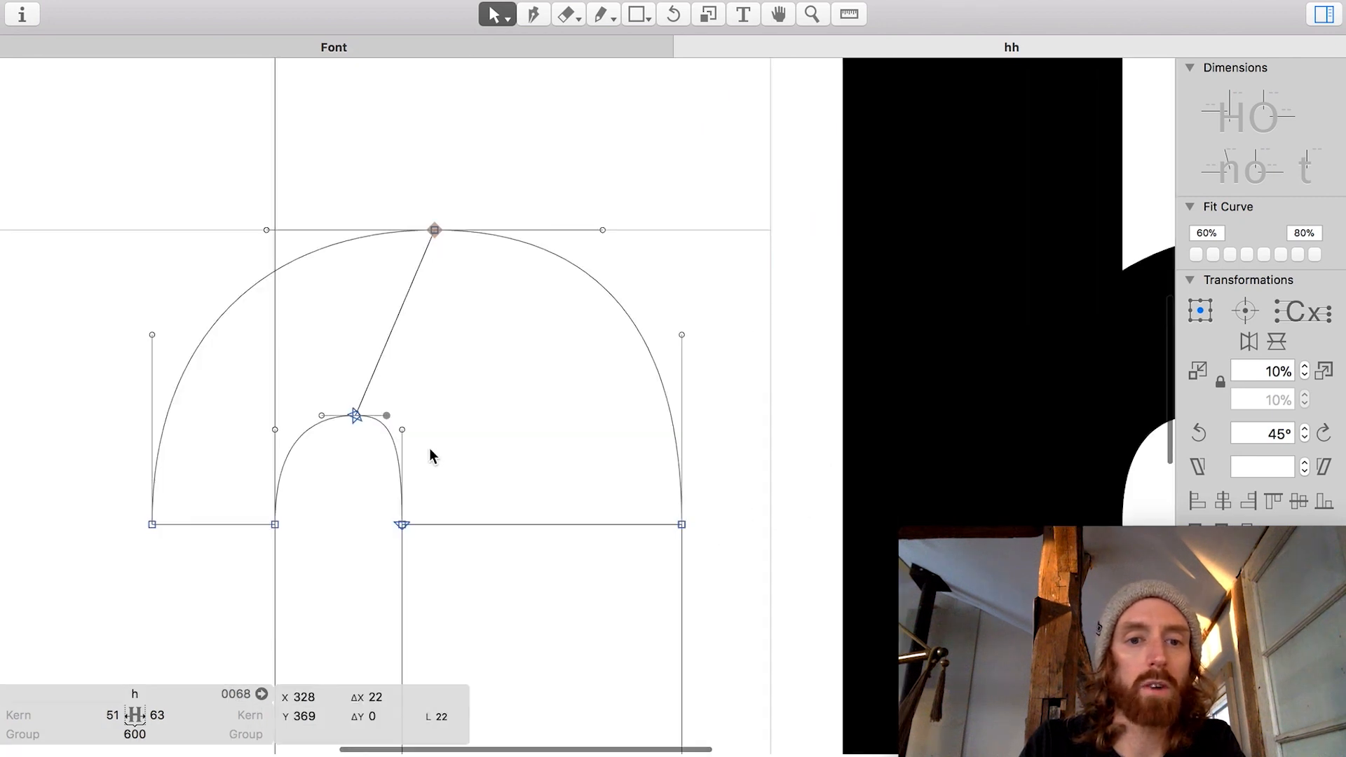
Step: Raise the inner arch's lower-right node to Y 302 and its vertical handle to Y 354, previewing the filled counter
left_click_drag(431, 456, 376, 558)
key("shift+Down")
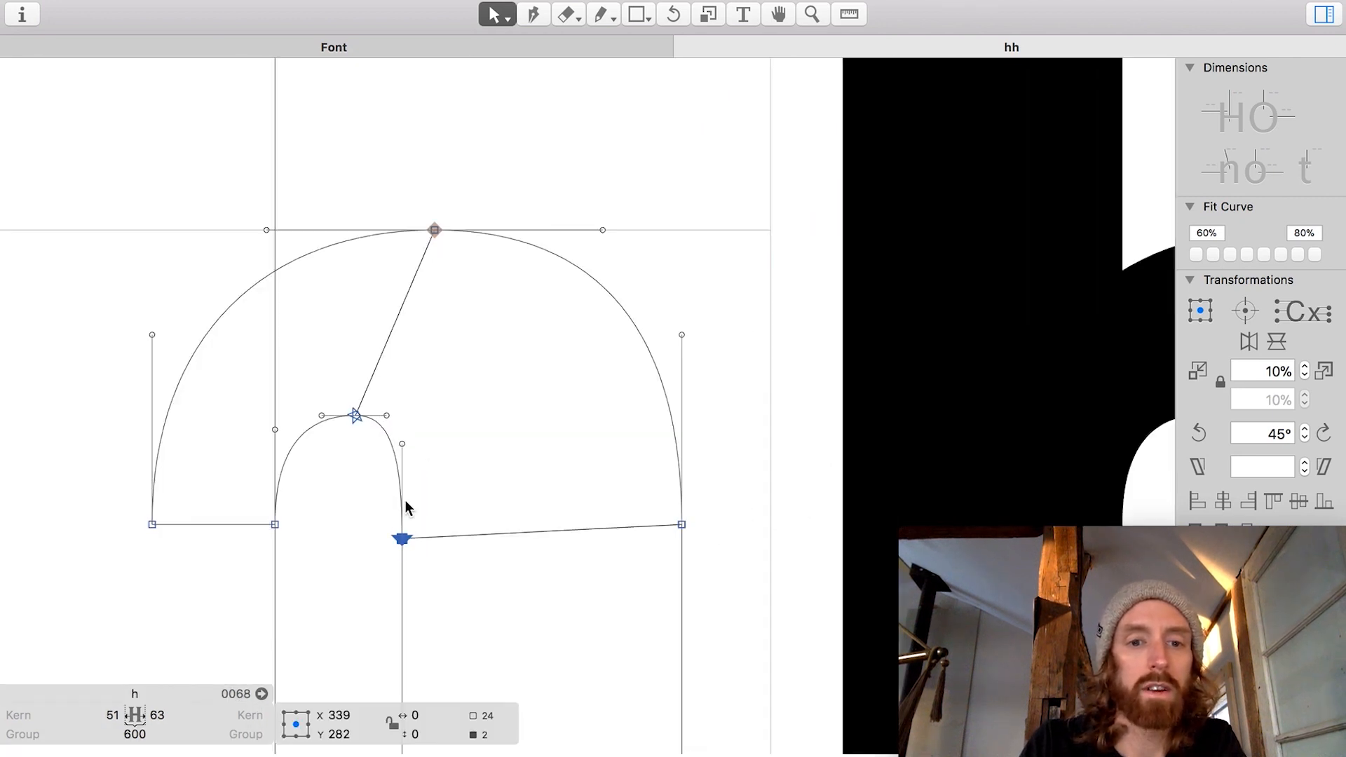
key("shift+Up")
key("shift+Up")
left_click(403, 410)
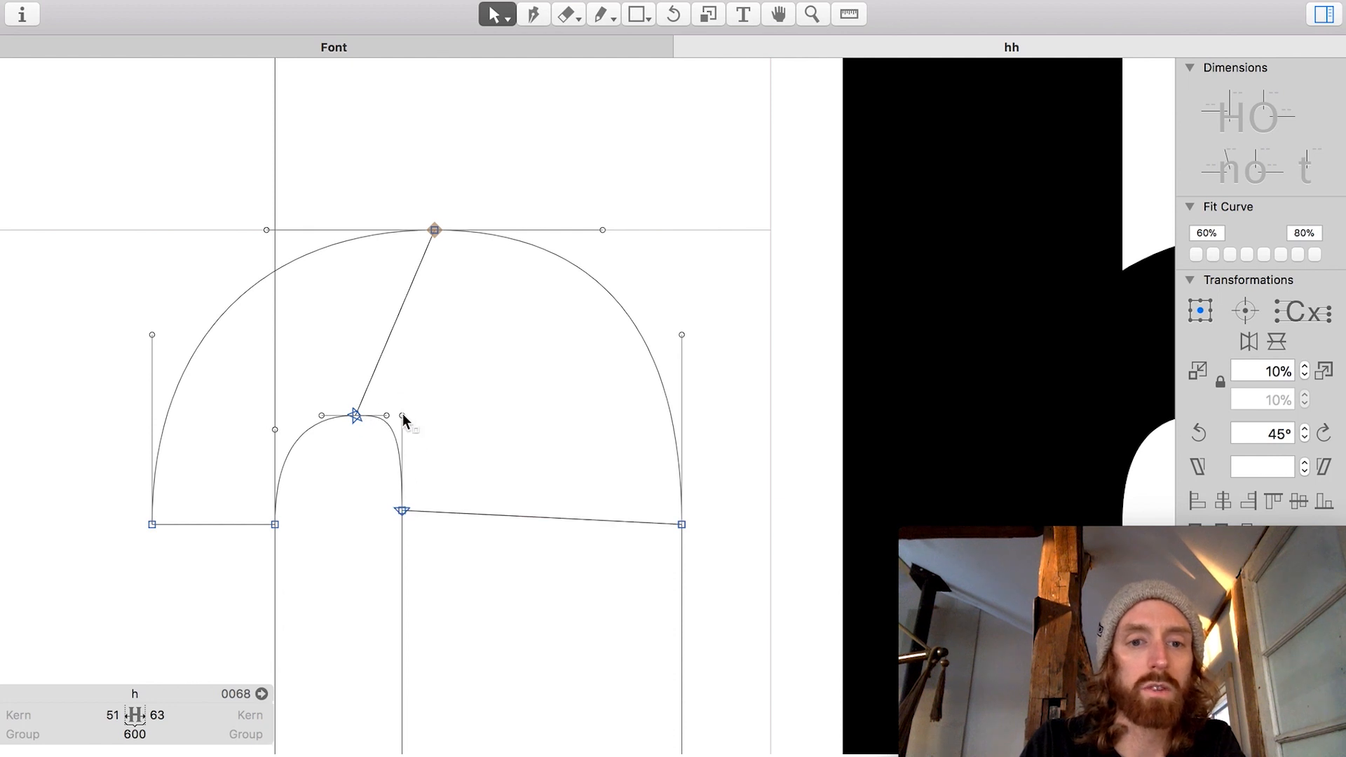
left_click(403, 415)
key("space")
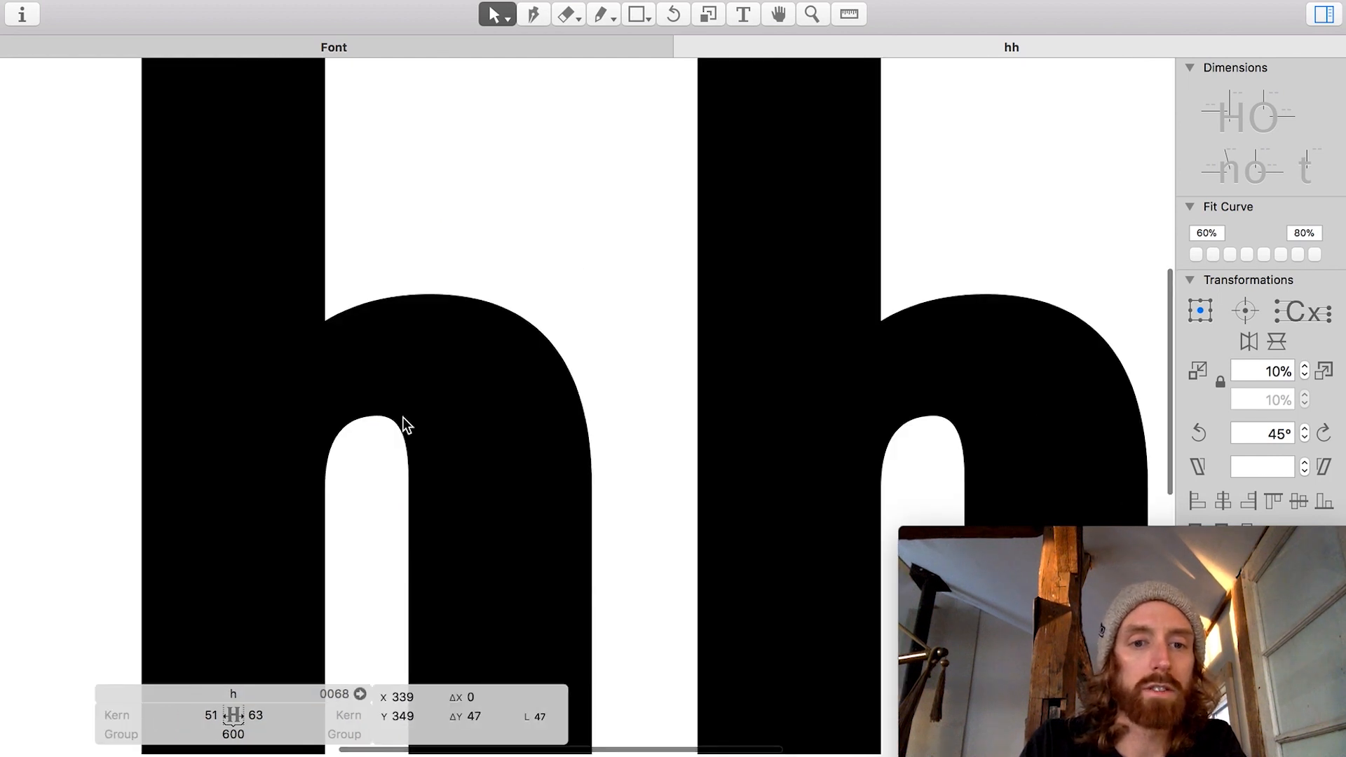
key("Up")
scroll(403, 418, "right", 3)
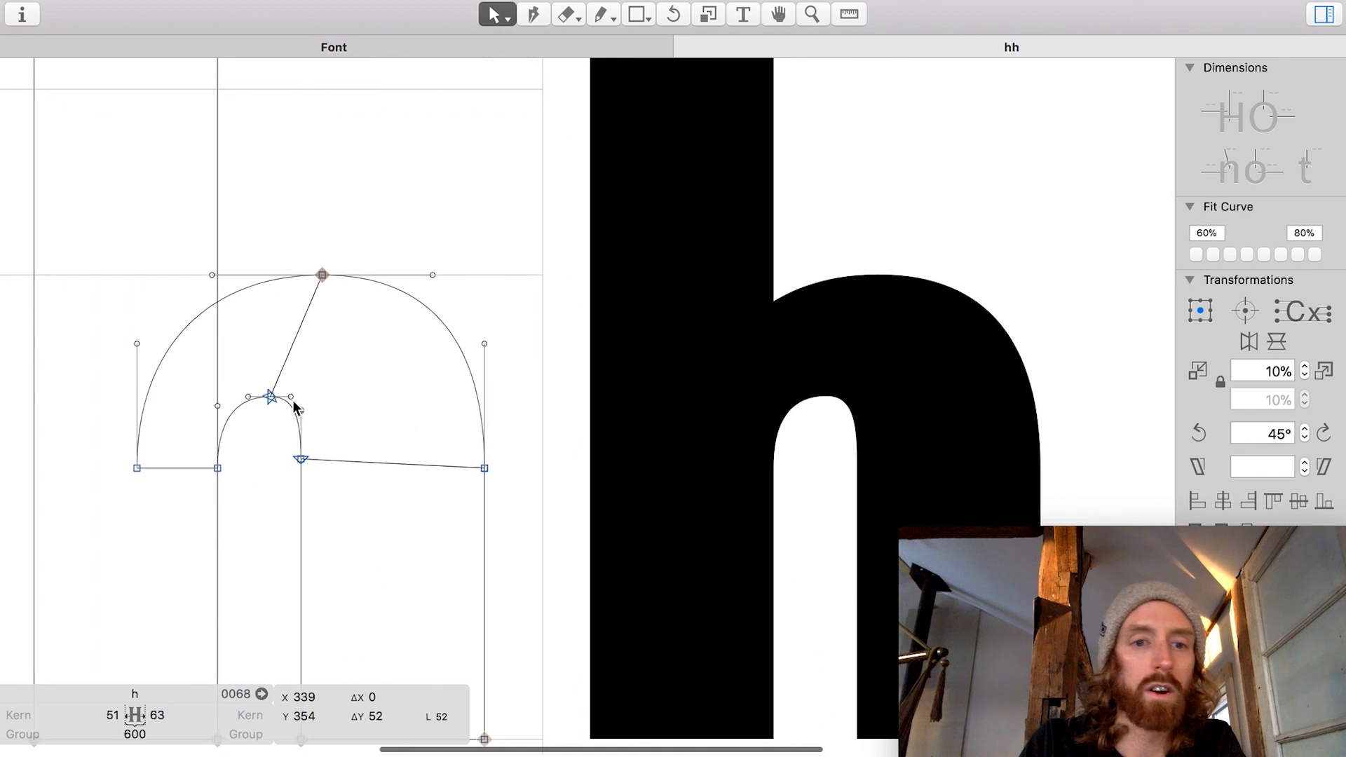
Step: Move the inner arch's top nodes left to X 301 and preview the counter
left_click(270, 397)
key("Left")
key("Left")
key("Left")
key("Left")
key("Left")
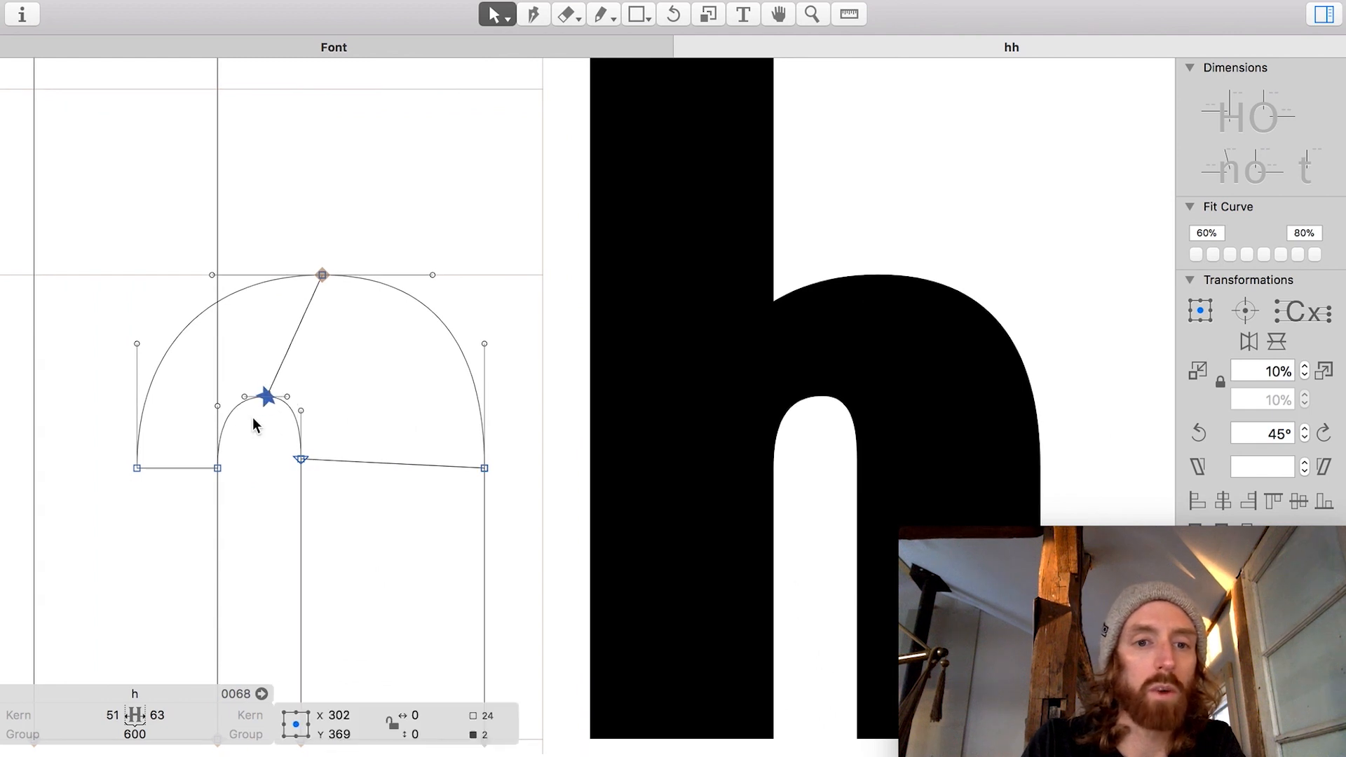
key("space")
scroll(297, 404, "up", 4)
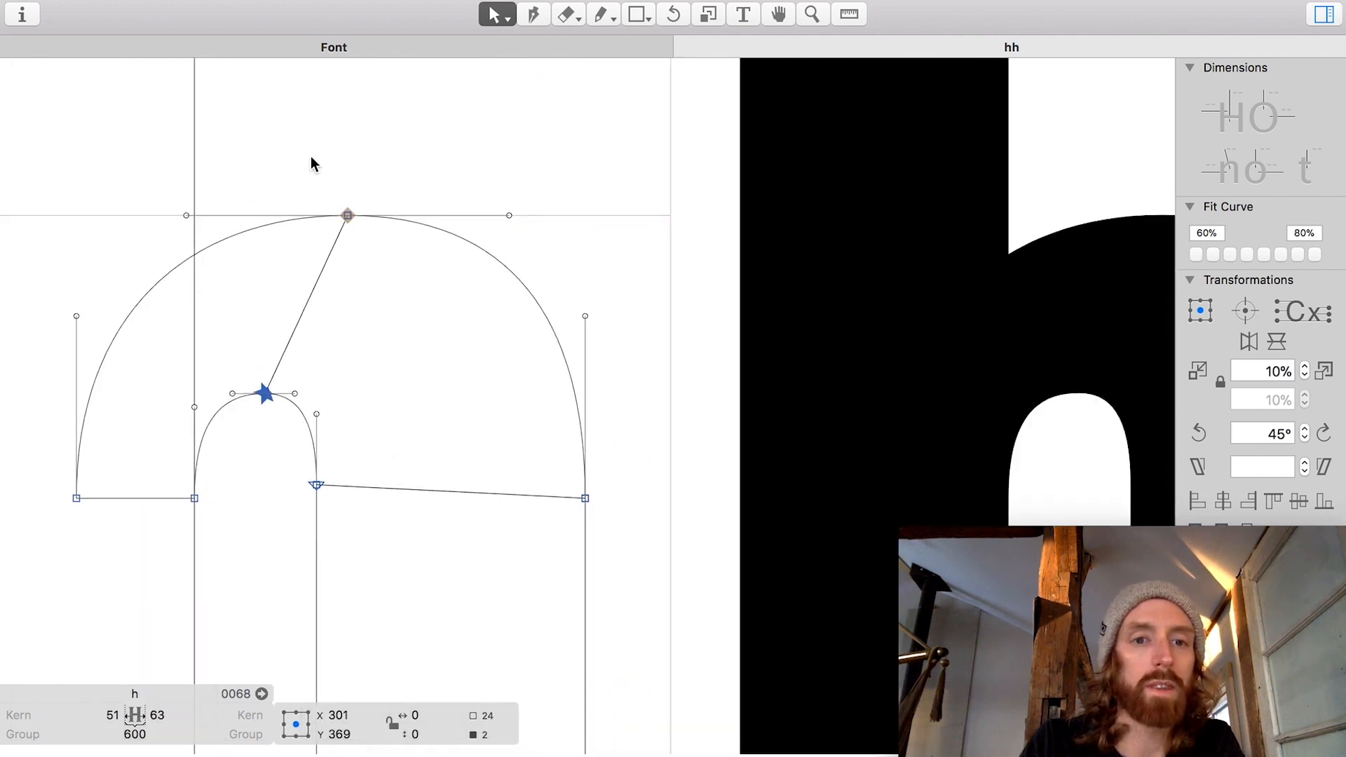
Step: Select the whole arch, raise it 10 units so its top overshoots the x-height line, and preview the filled h glyphs
left_click_drag(353, 189, 321, 233)
left_click(373, 186)
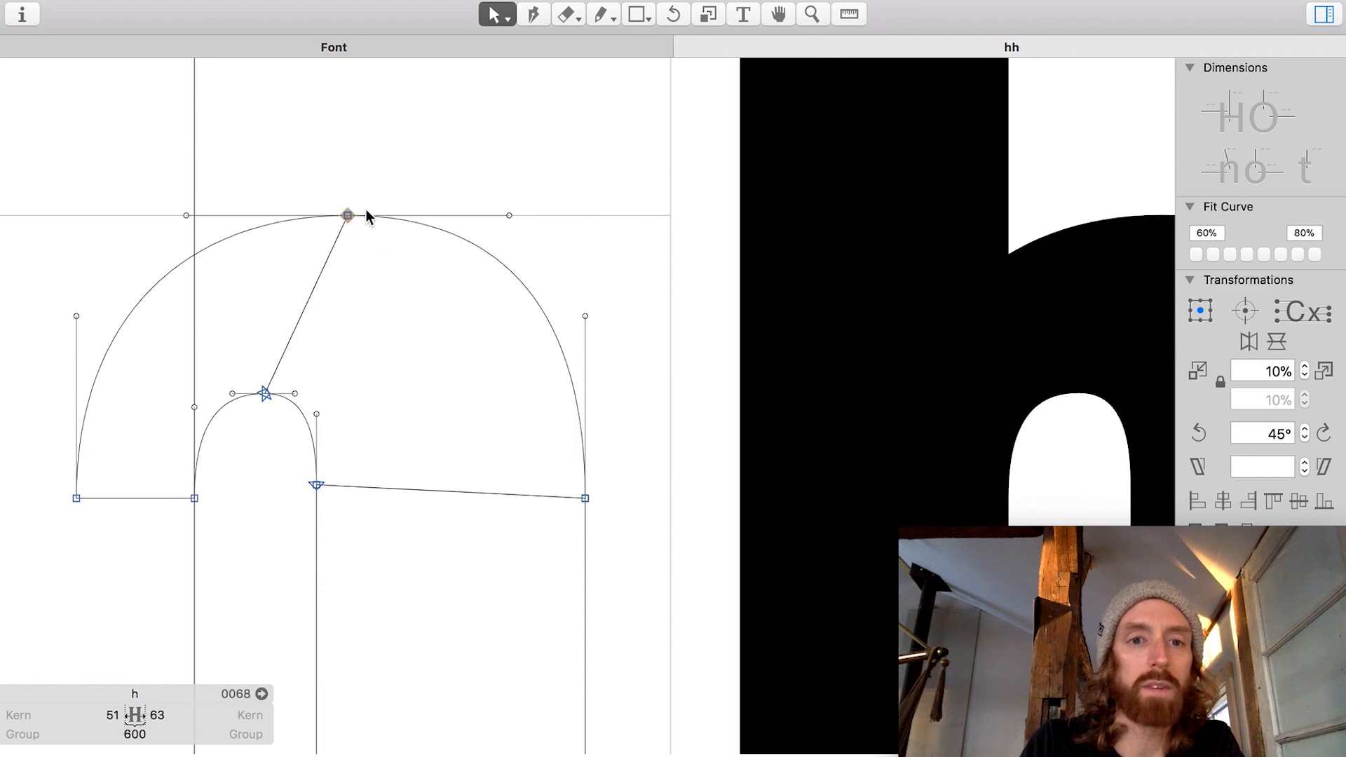
scroll(417, 222, "down", 3)
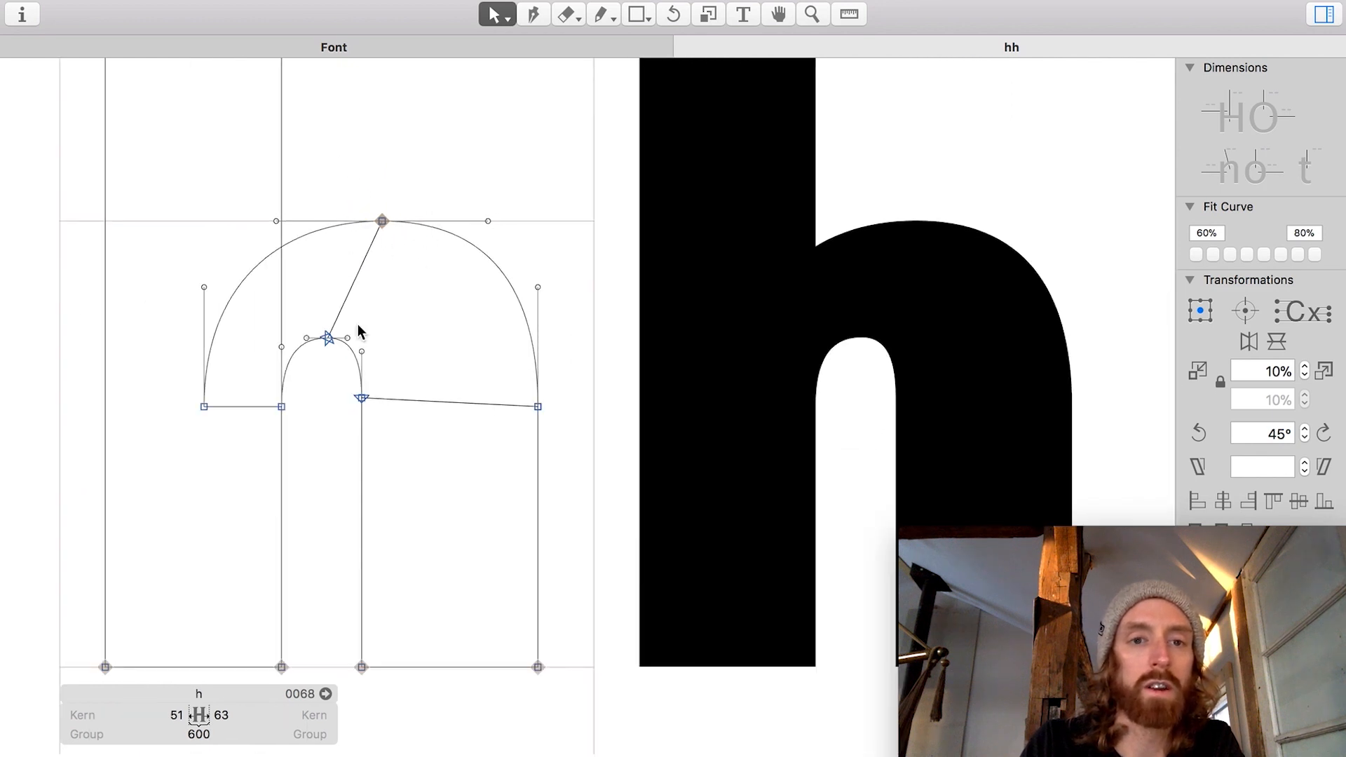
left_click_drag(162, 469, 591, 193)
scroll(382, 225, "up", 3)
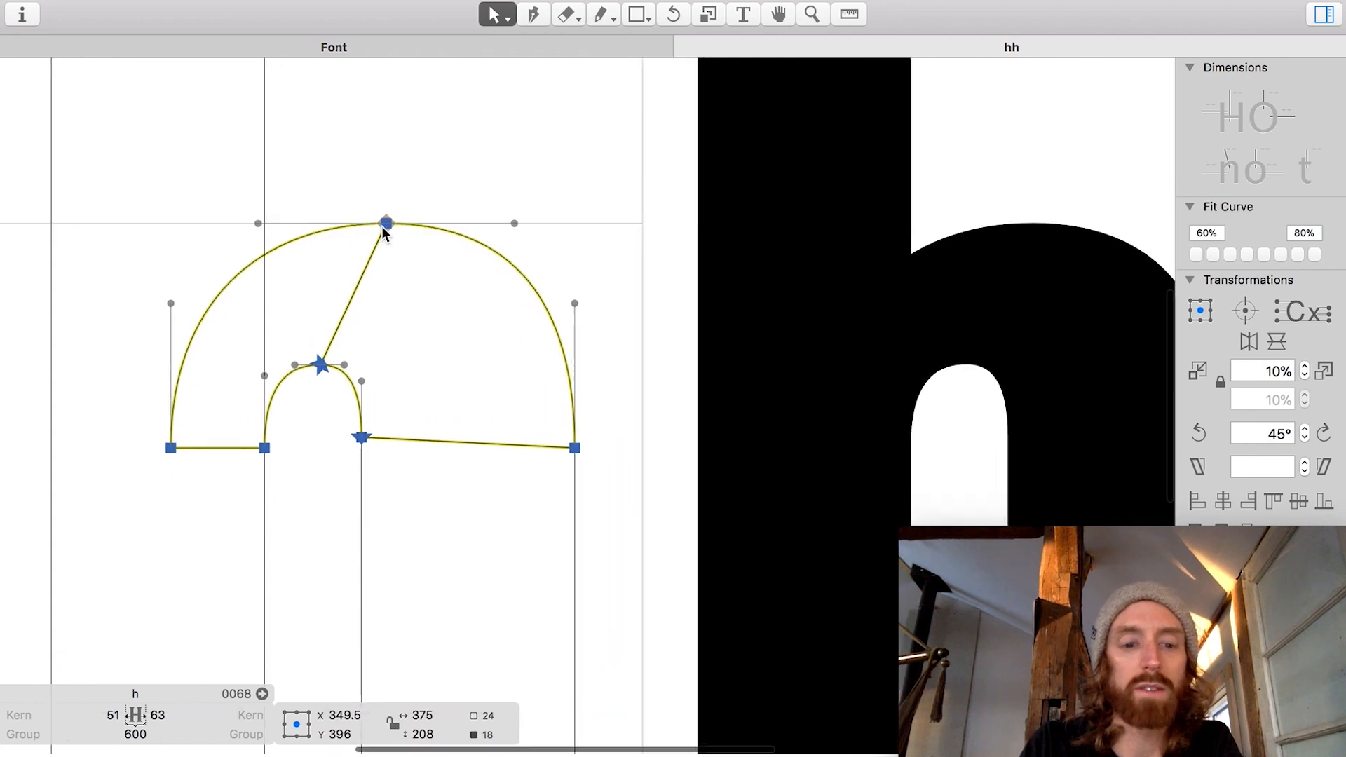
key("shift+Up")
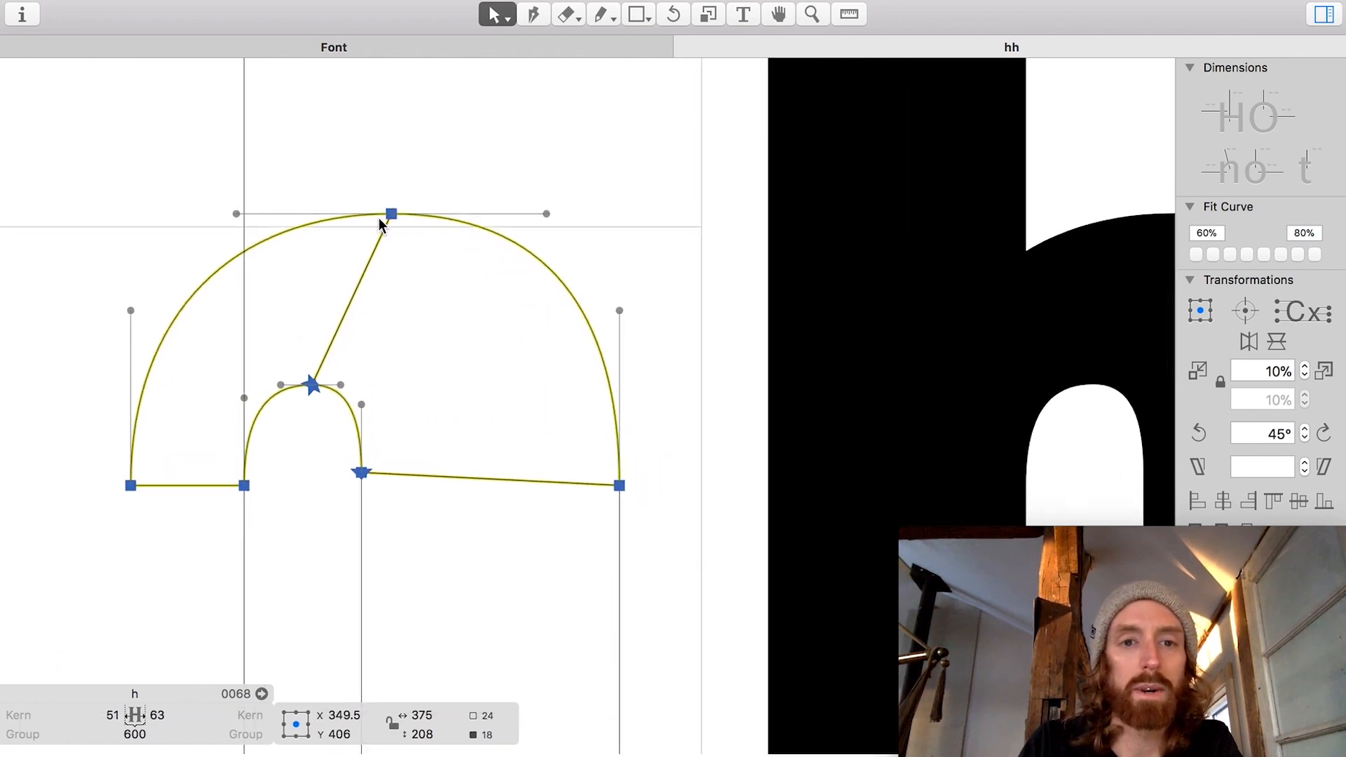
key("space")
scroll(414, 233, "down", 3)
key("super+minus")
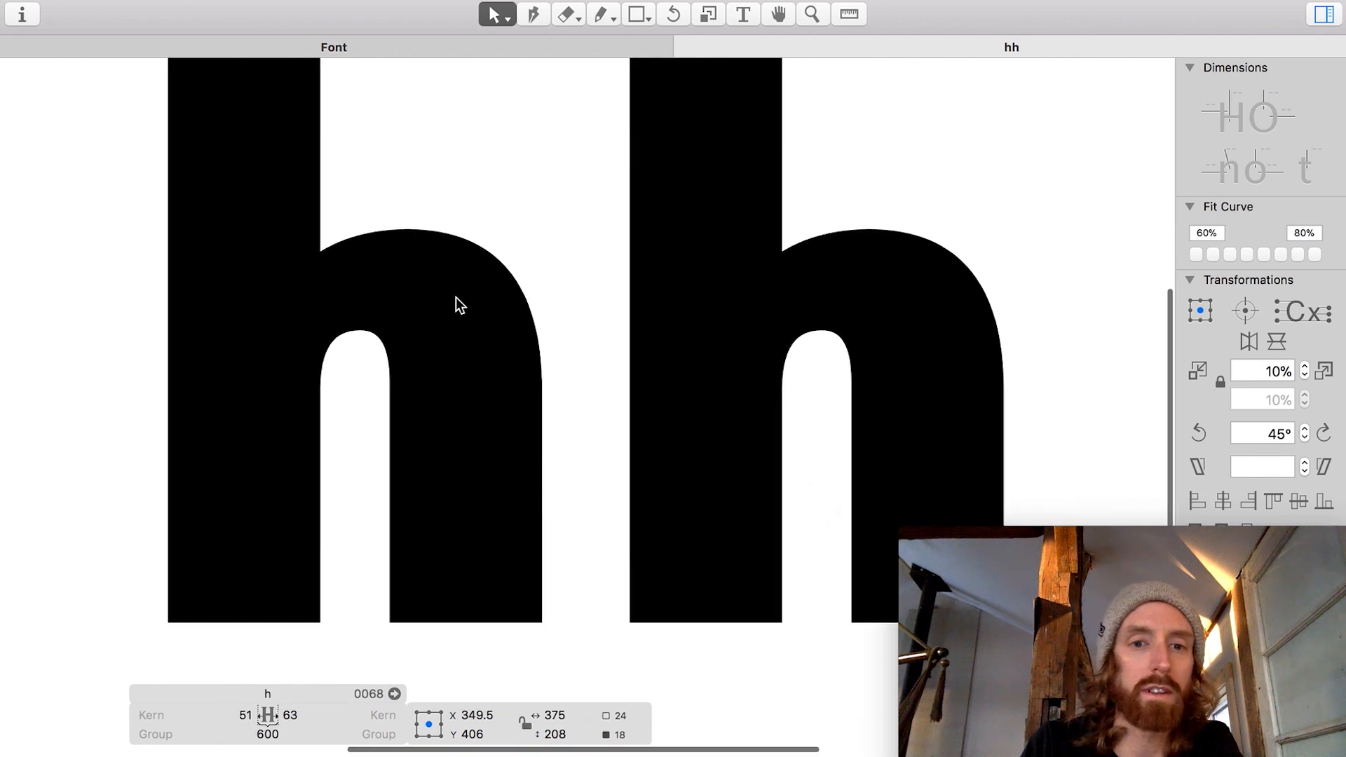
key("space")
key("super+minus")
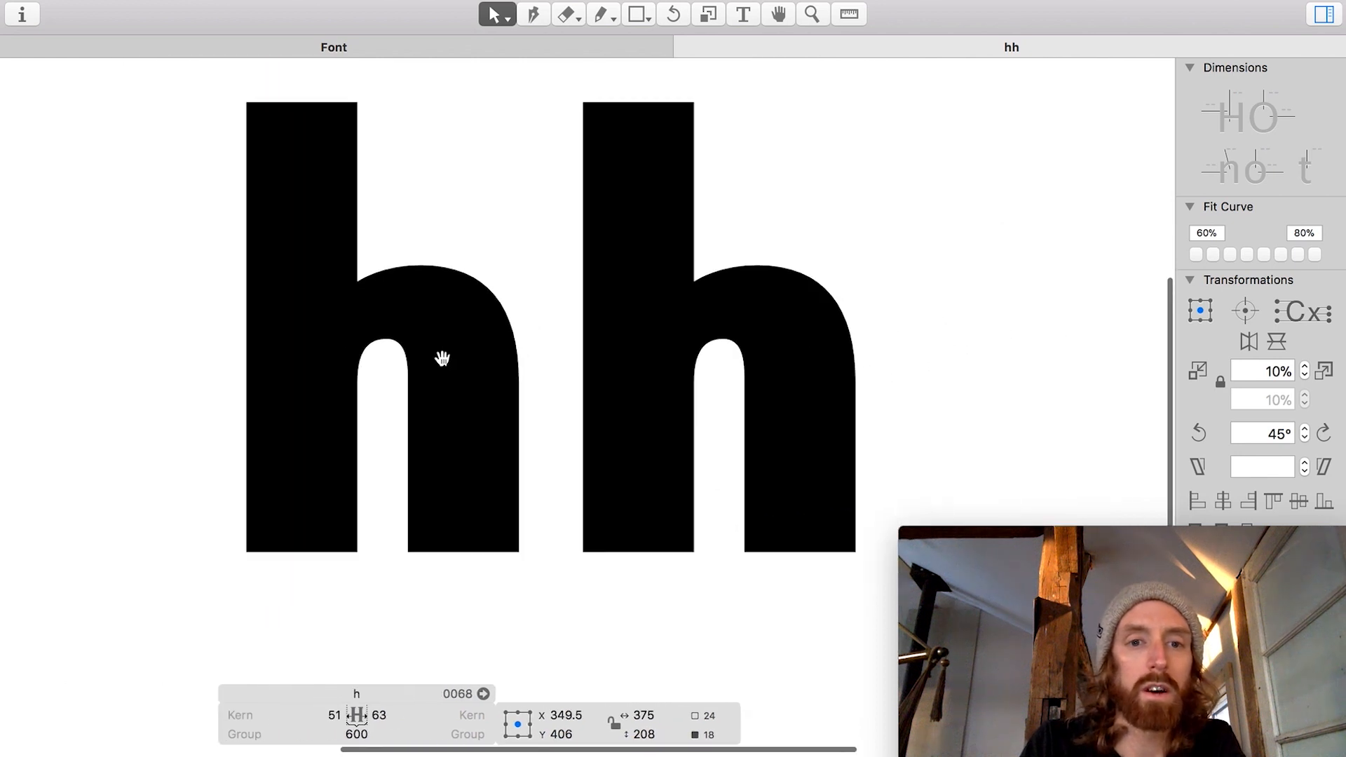
double_click(442, 357)
Step: Move the arch's outer lower-left node 10 units right, lower its vertical handle to Y 426, and preview the h
left_click(306, 388)
key("shift+Right")
left_click(312, 311)
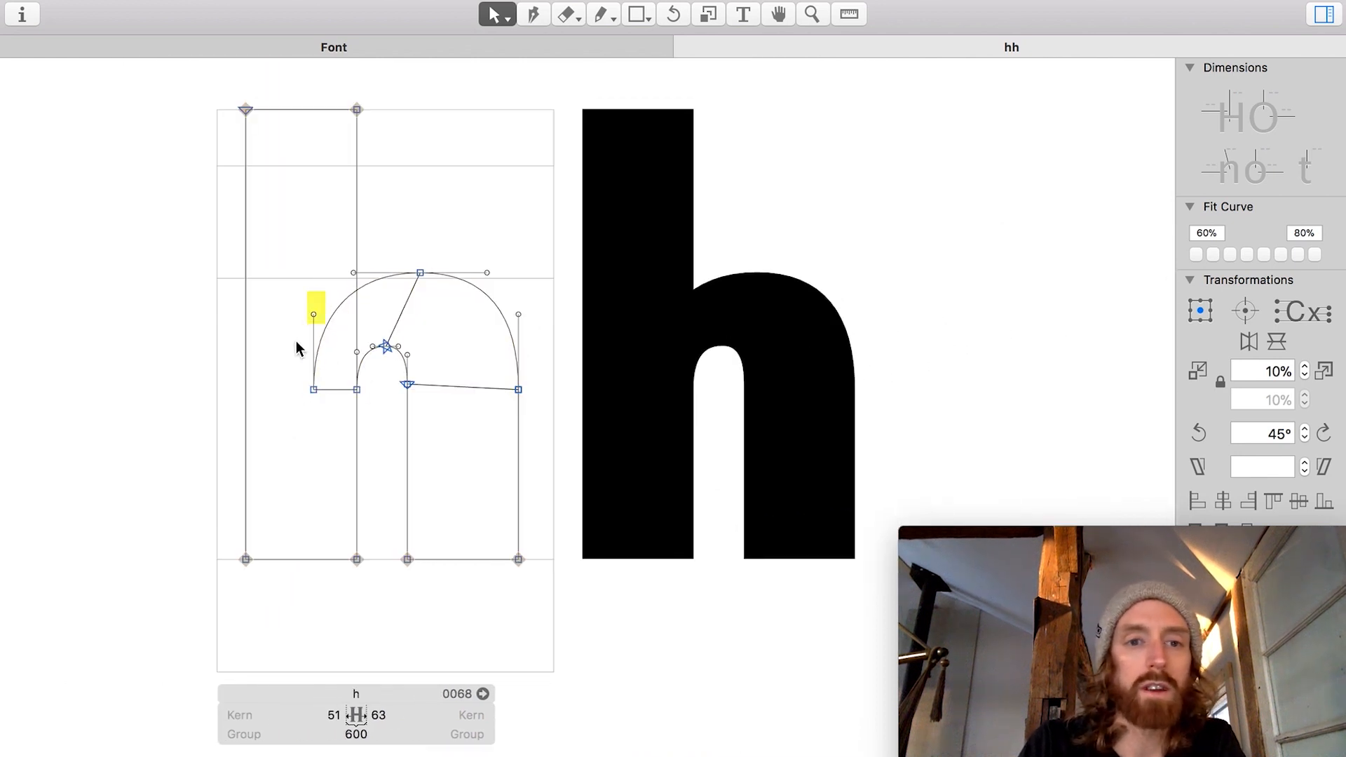
key("space")
scroll(419, 389, "down", 5)
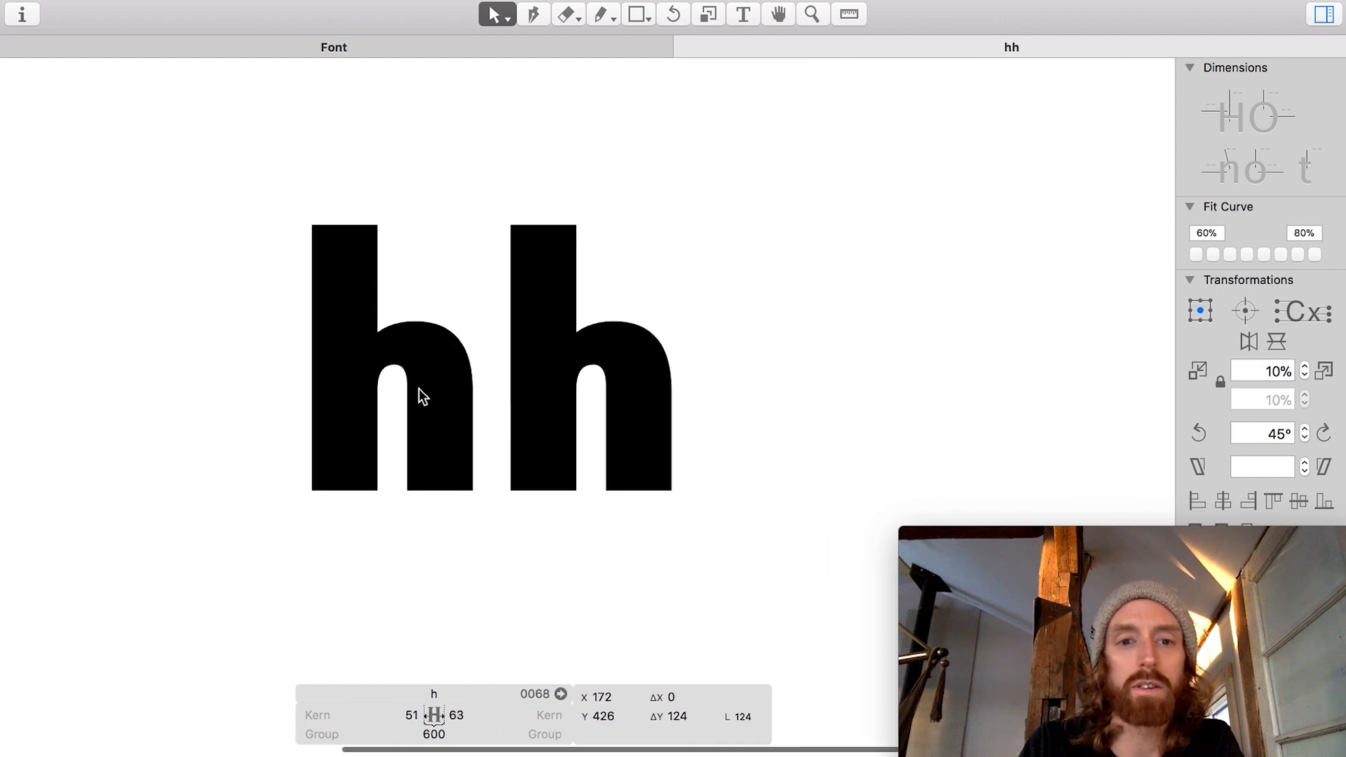
scroll(419, 389, "up", 3)
scroll(437, 385, "right", 2)
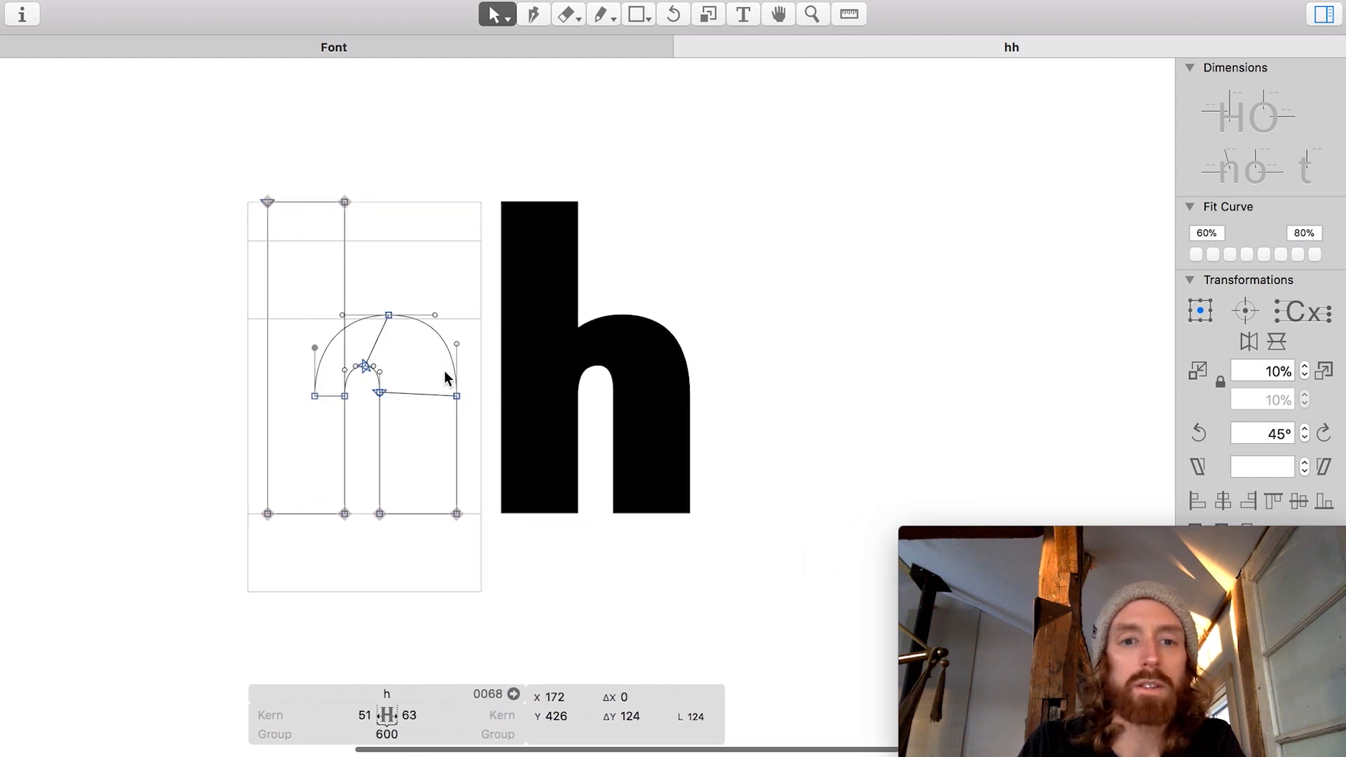
Step: Copy the complete h outline and insert an n between the two h glyphs
key("super+a")
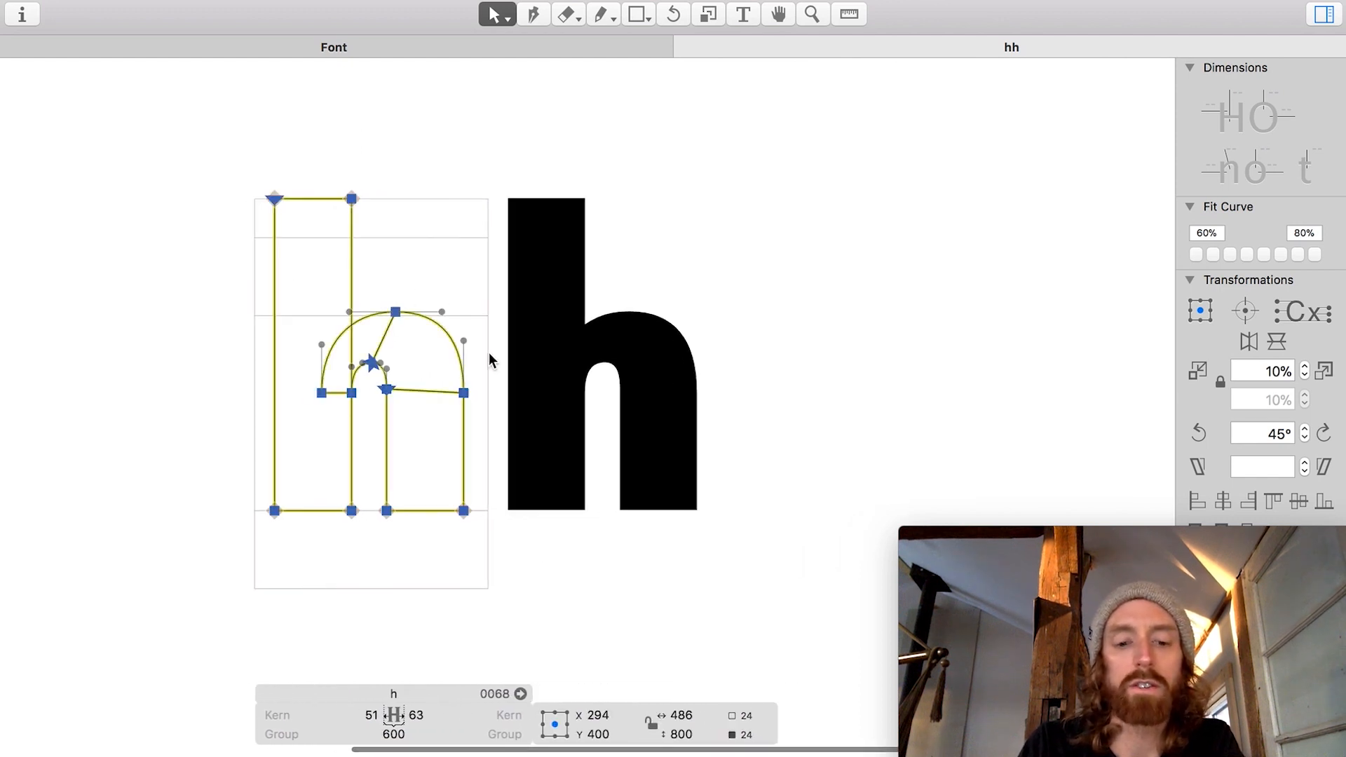
key("t")
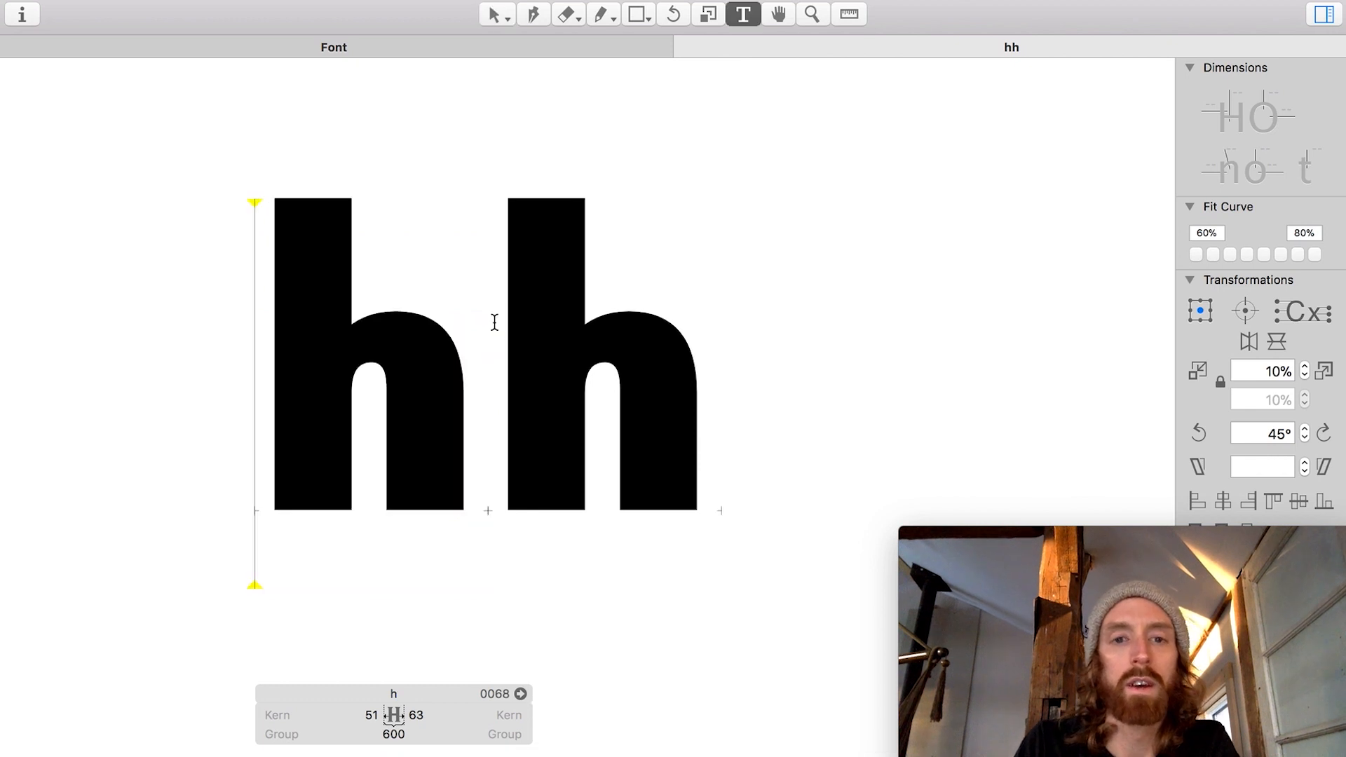
left_click(494, 323)
type("n")
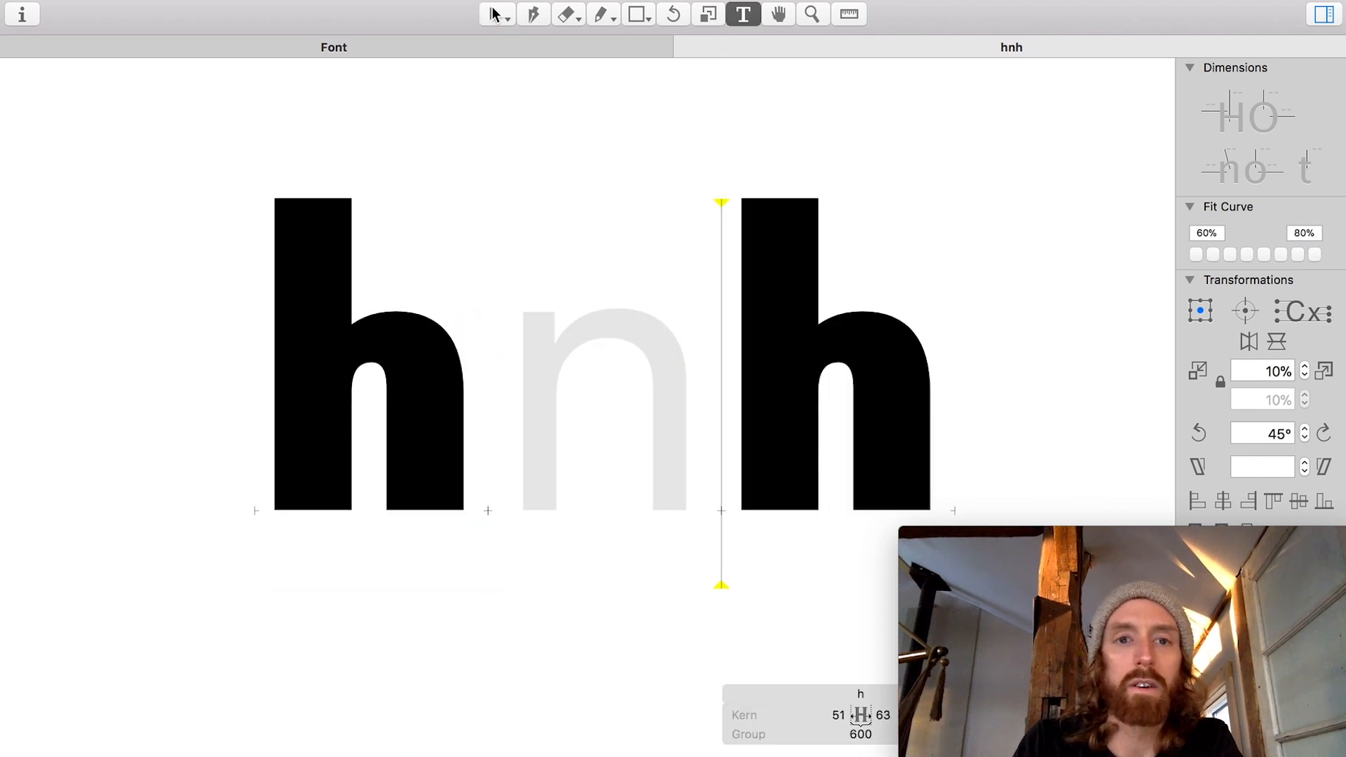
Step: Open the empty n glyph for editing and paste the copied h outline into it
key("Escape")
double_click(618, 363)
key("super+v")
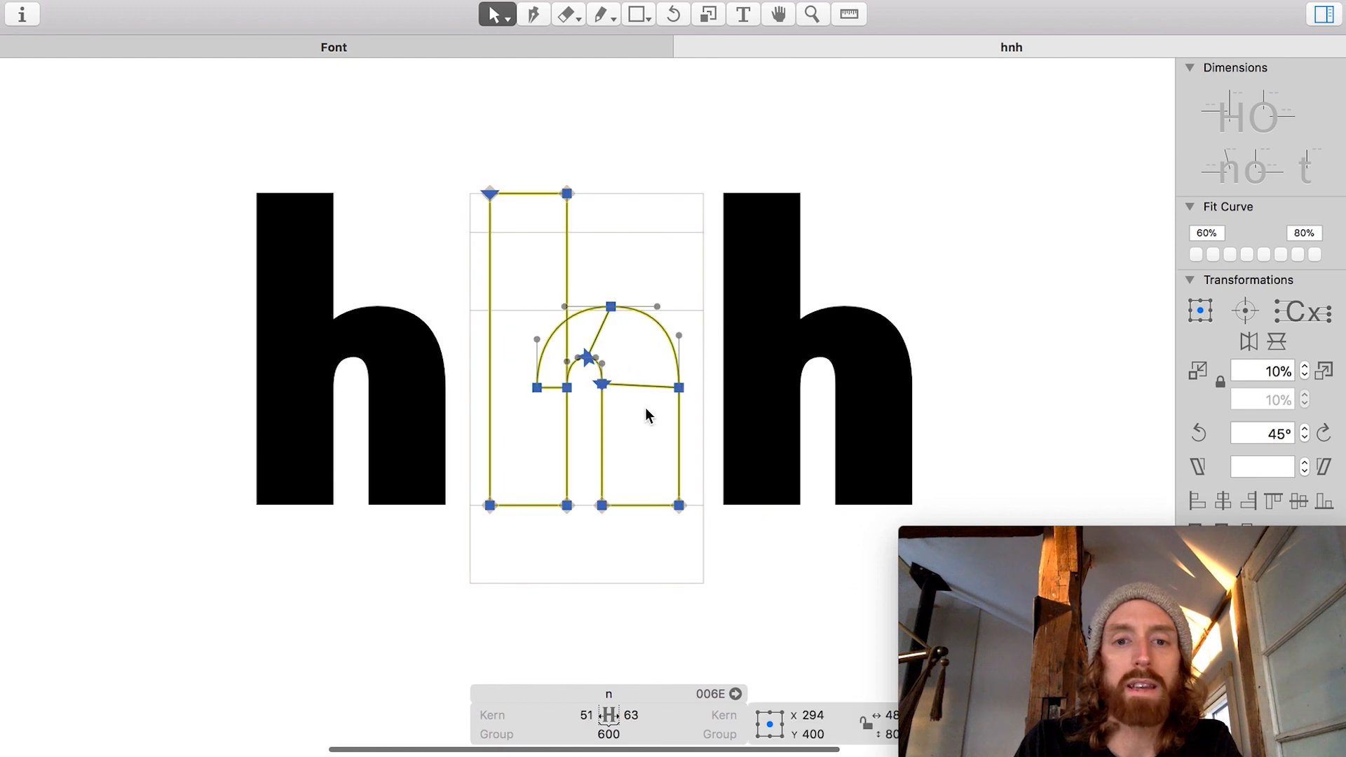
Step: Lower the top nodes of the n's long stem to the x-height line at Y 500
scroll(645, 407, "up", 2)
left_click_drag(591, 70, 393, 212)
left_click_drag(456, 146, 459, 287)
scroll(549, 286, "up", 3)
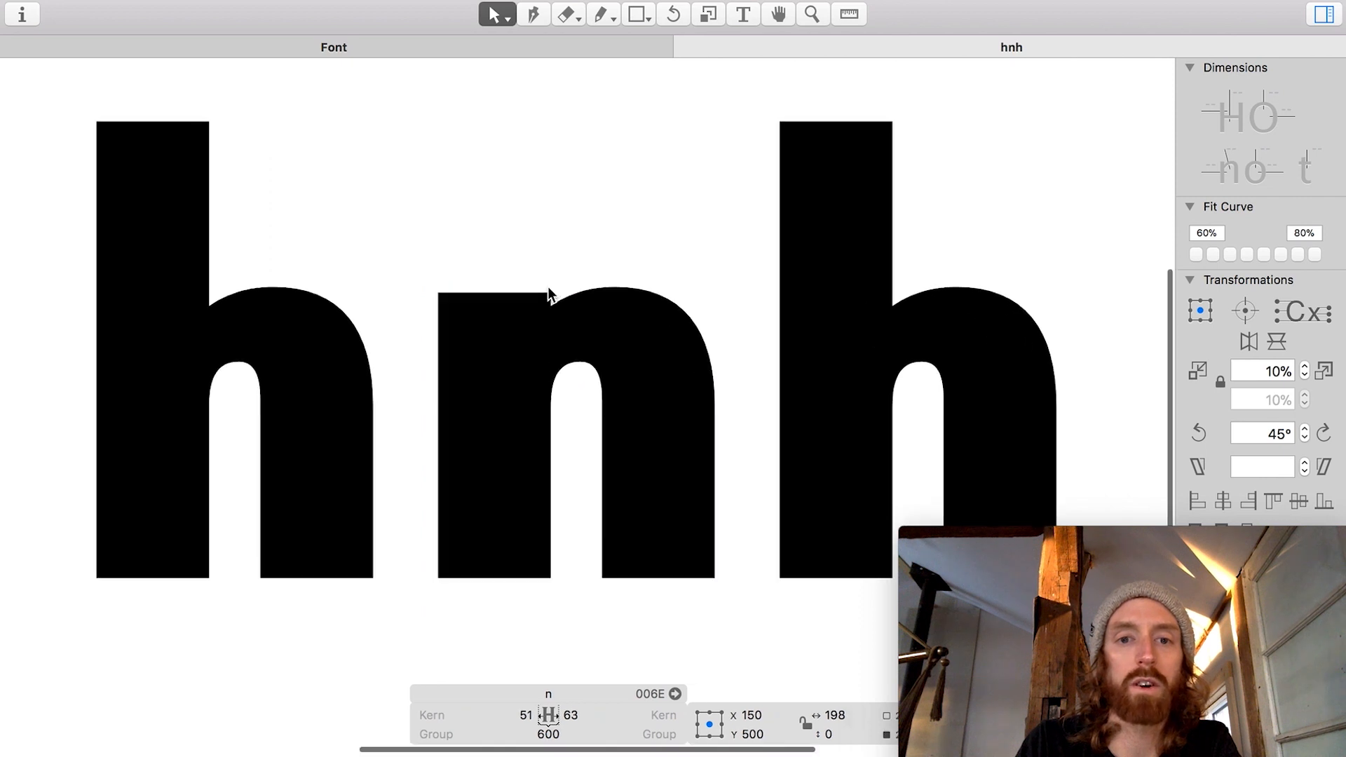
Step: Examine the filled hnh at several zoom levels, comparing the n's stem top and shoulder join with the h
key("space")
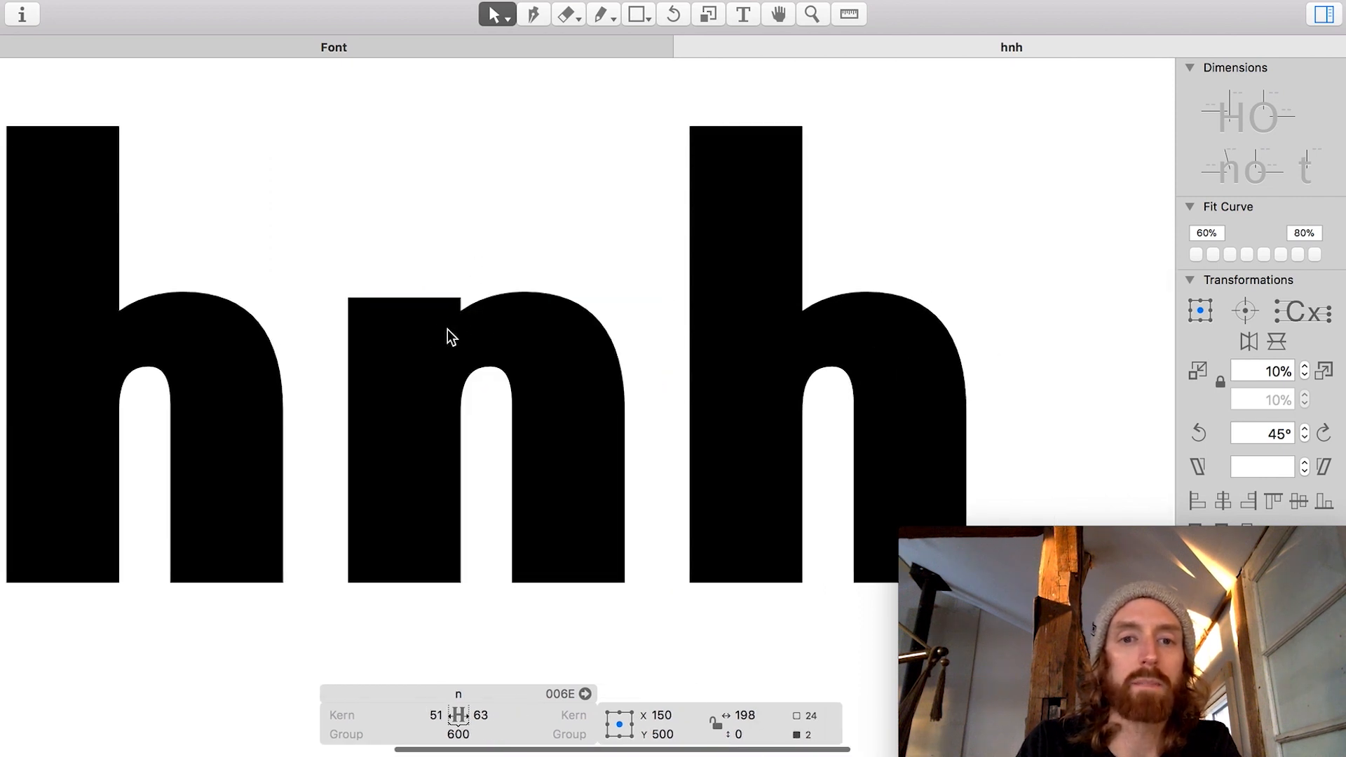
scroll(447, 330, "down", 6)
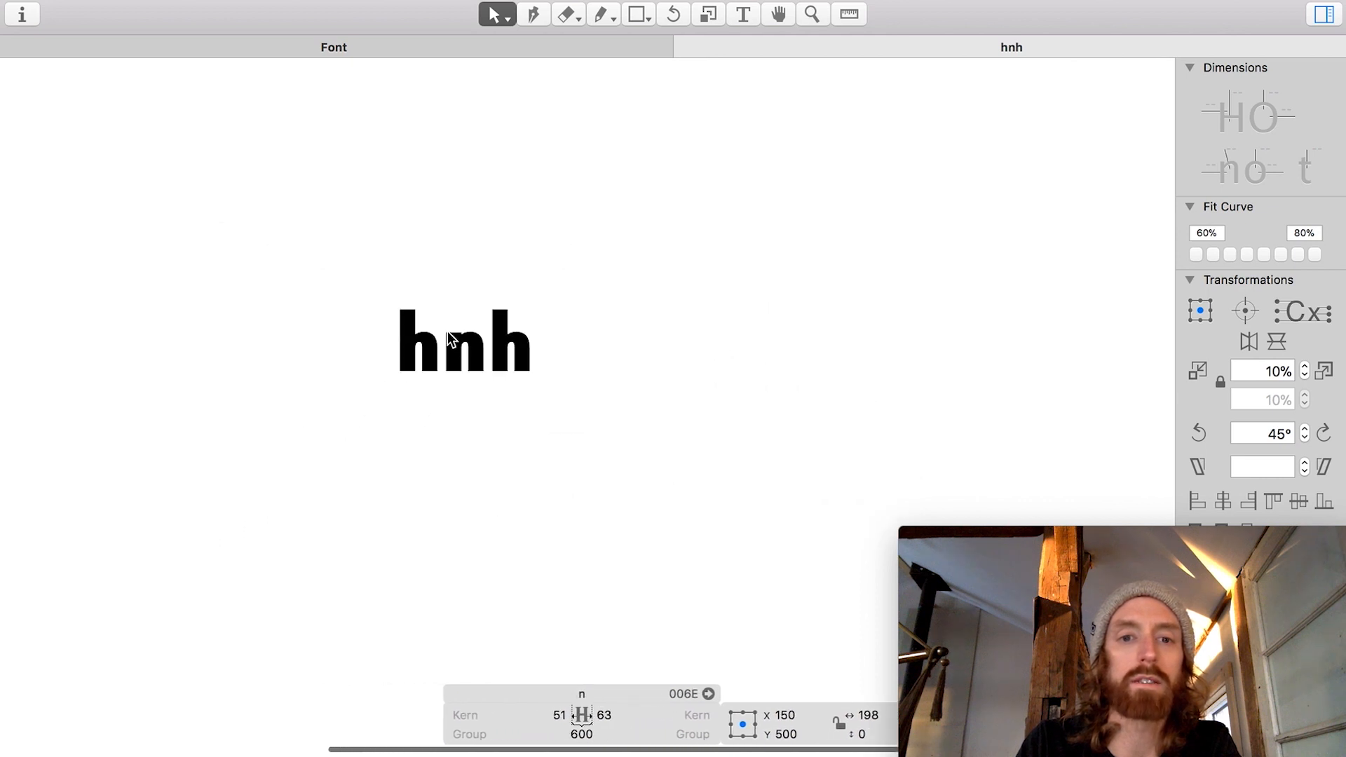
scroll(464, 342, "up", 3)
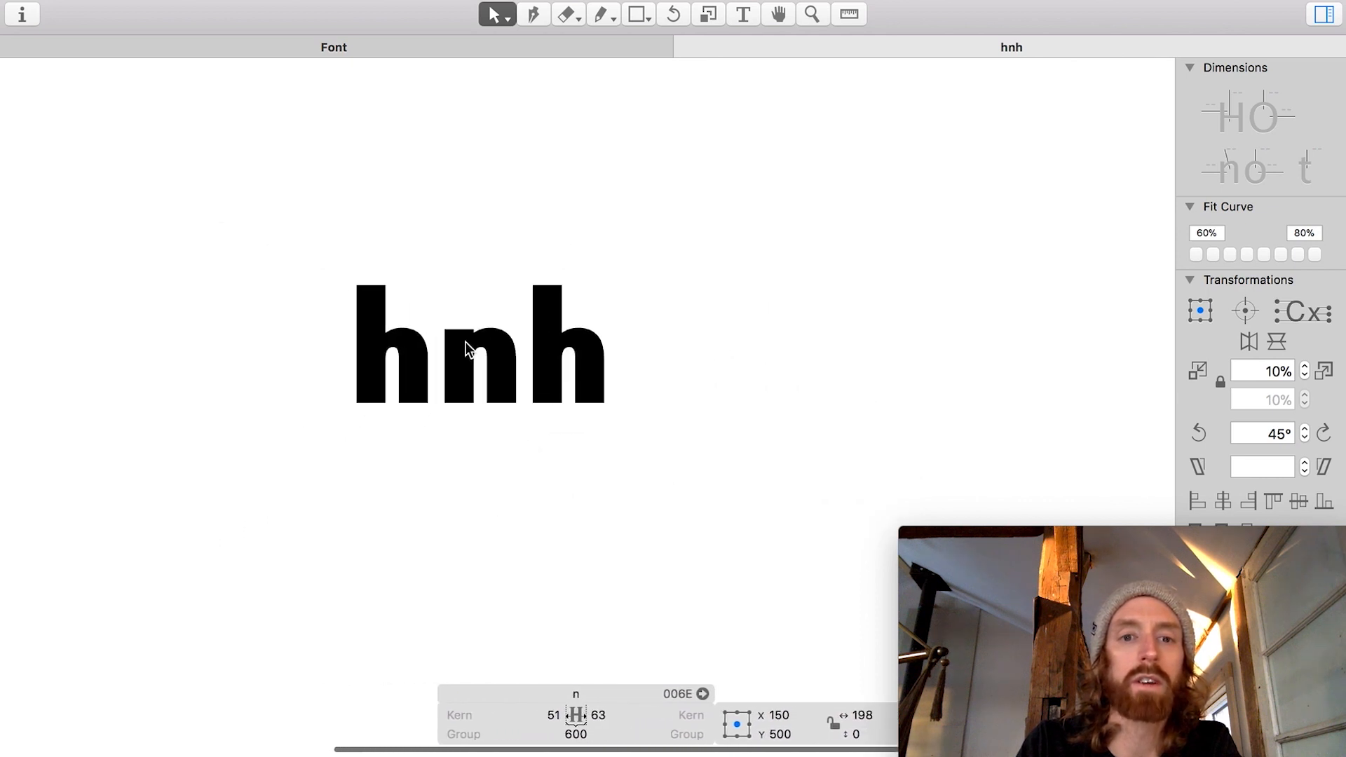
scroll(465, 342, "up", 5)
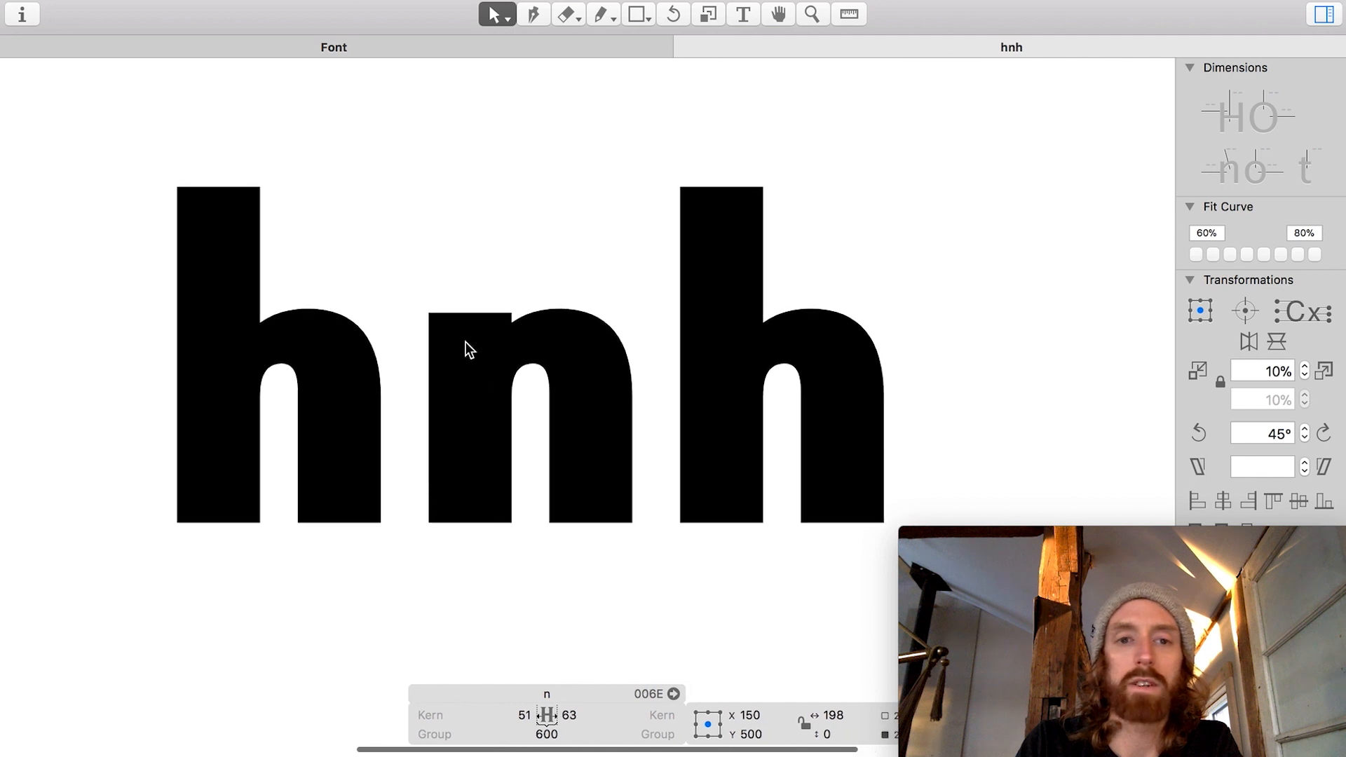
scroll(465, 342, "up", 2)
scroll(511, 312, "up", 3)
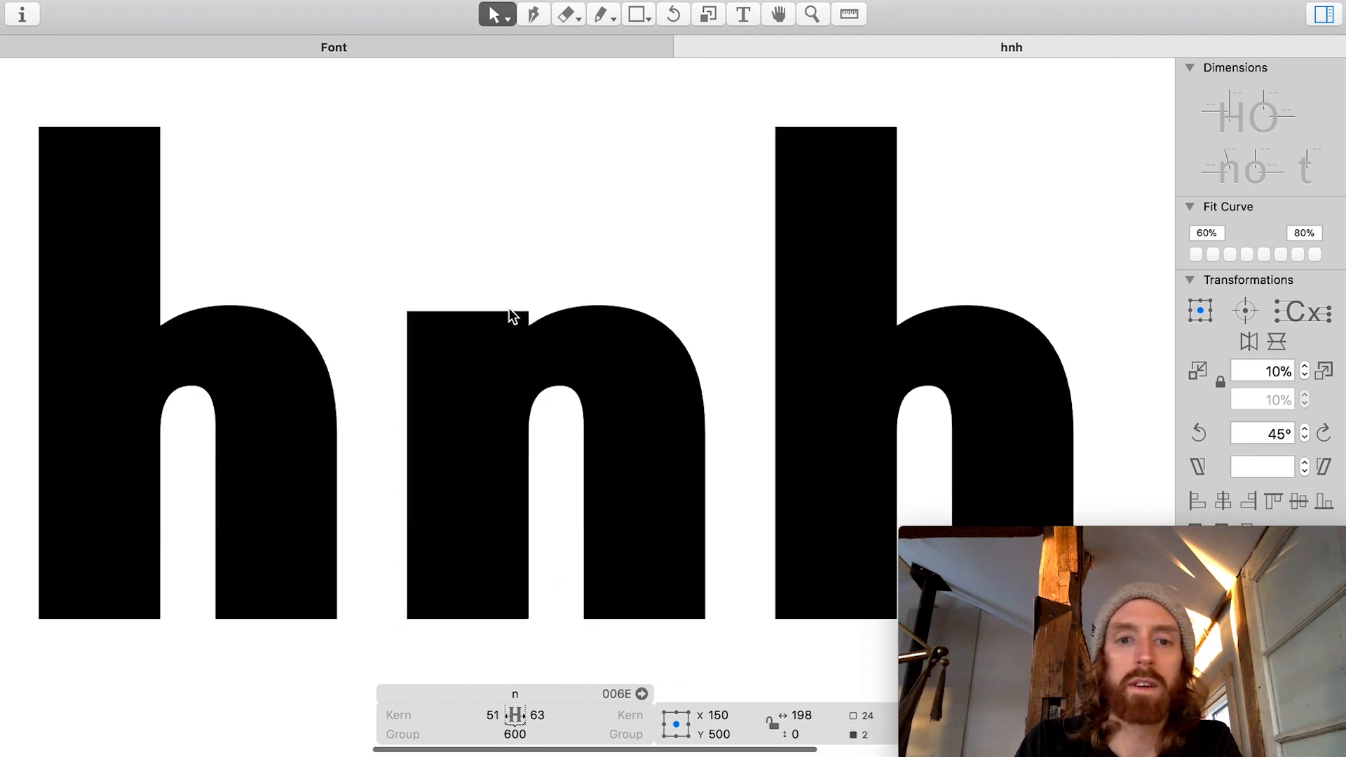
scroll(510, 312, "down", 5)
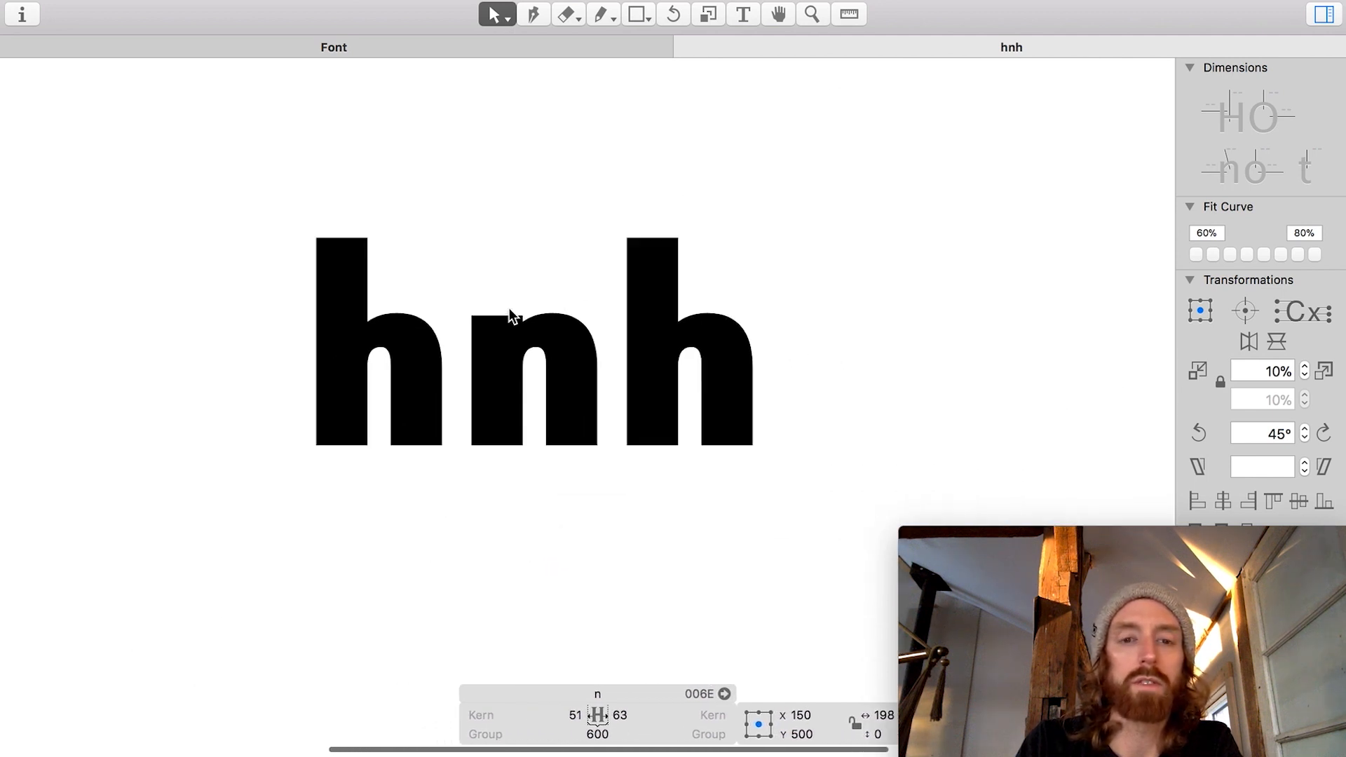
scroll(511, 312, "down", 3)
scroll(587, 436, "down", 2)
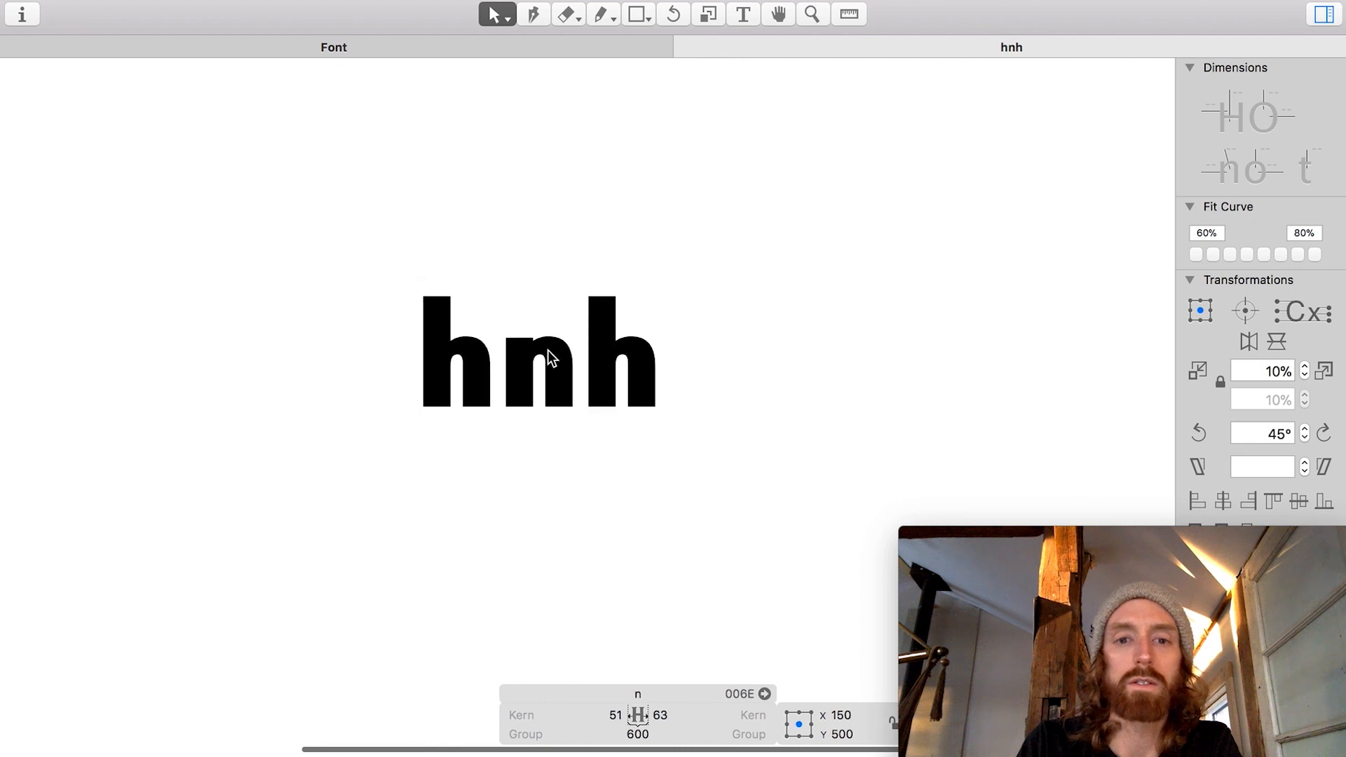
scroll(548, 351, "up", 6)
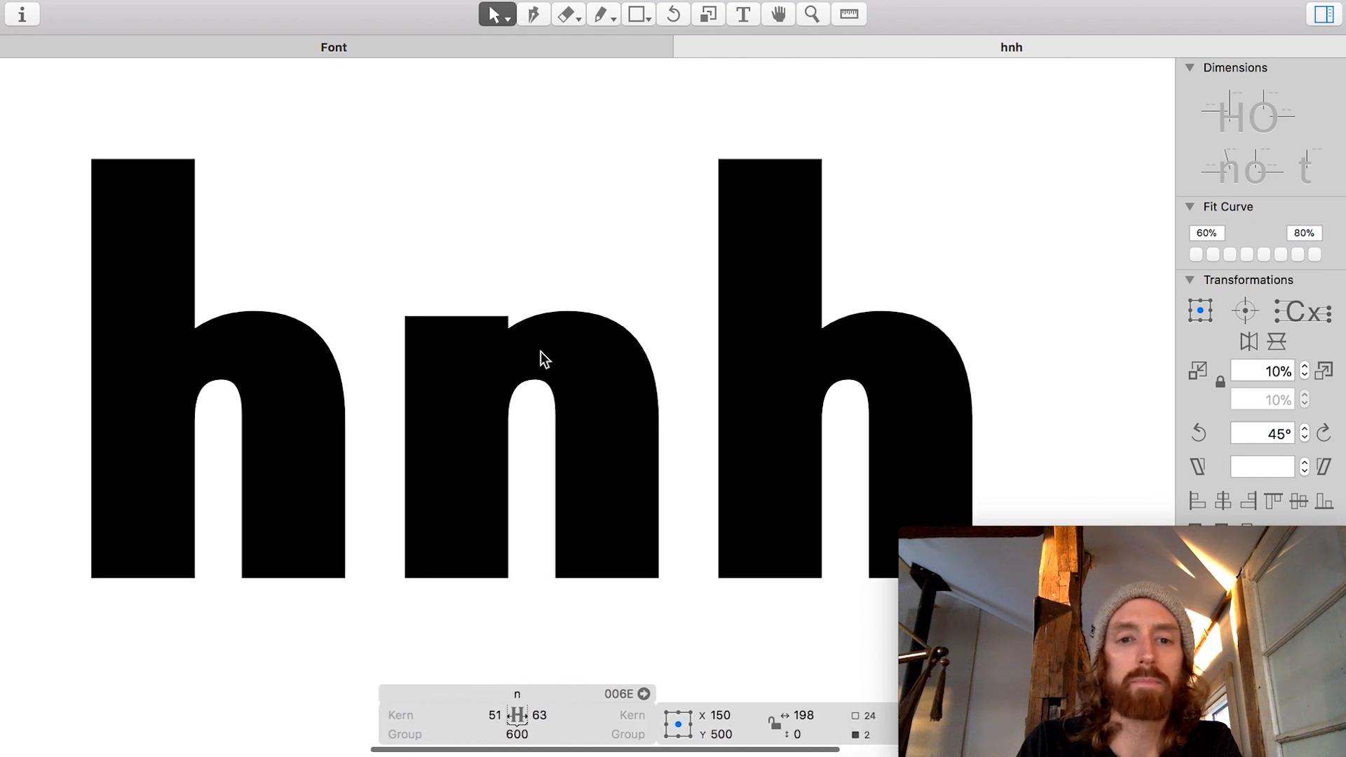
scroll(541, 351, "up", 2)
Step: Reopen the n for editing and add a node on its long stem's inner edge where the arch crosses, at X 249, Y 474
double_click(540, 351)
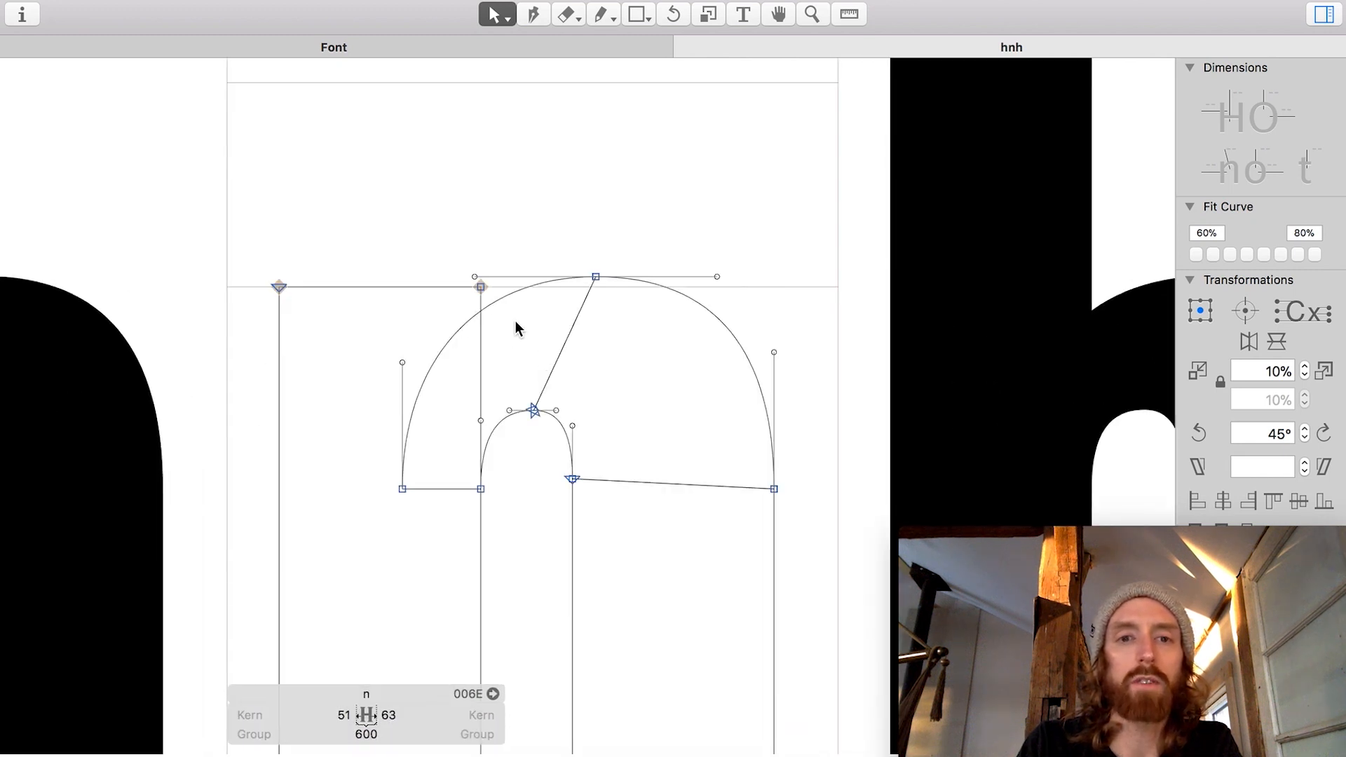
scroll(515, 324, "up", 3)
left_click(532, 14)
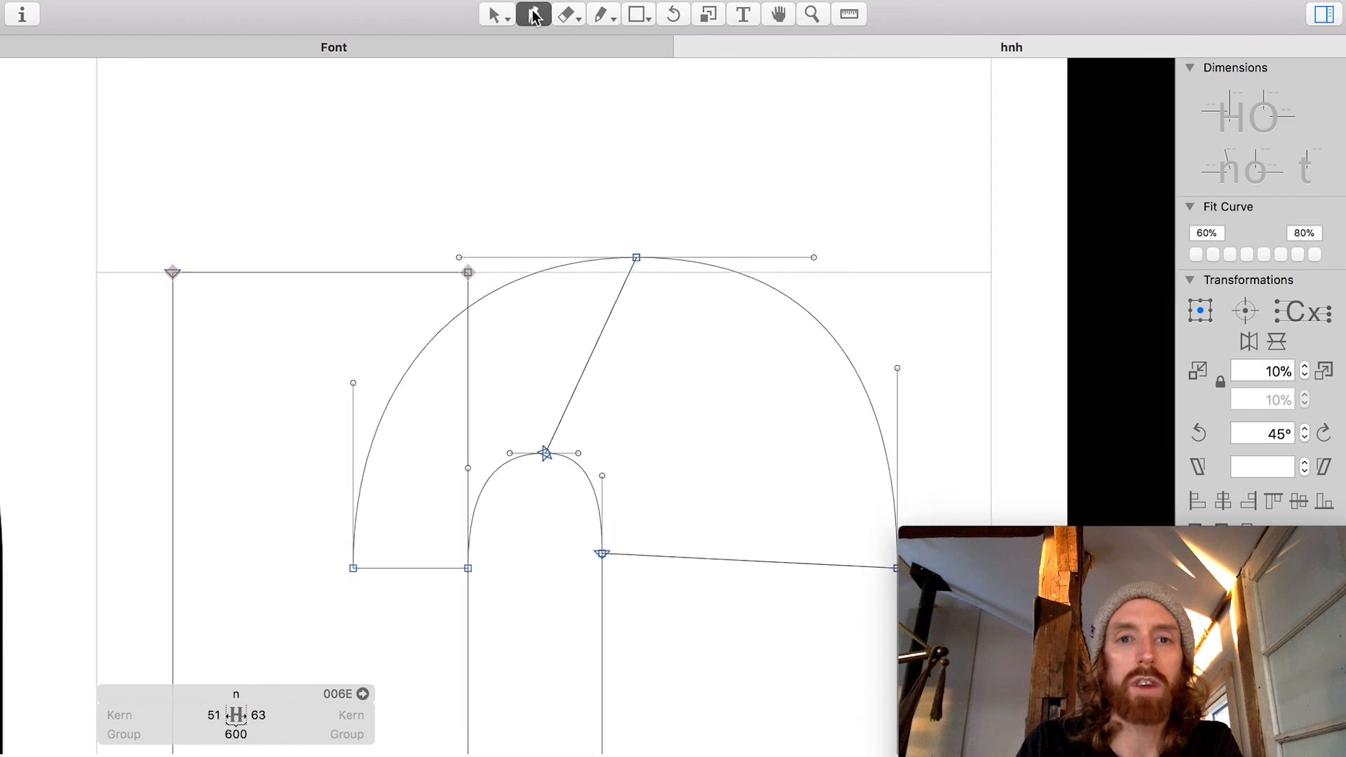
left_click(468, 313)
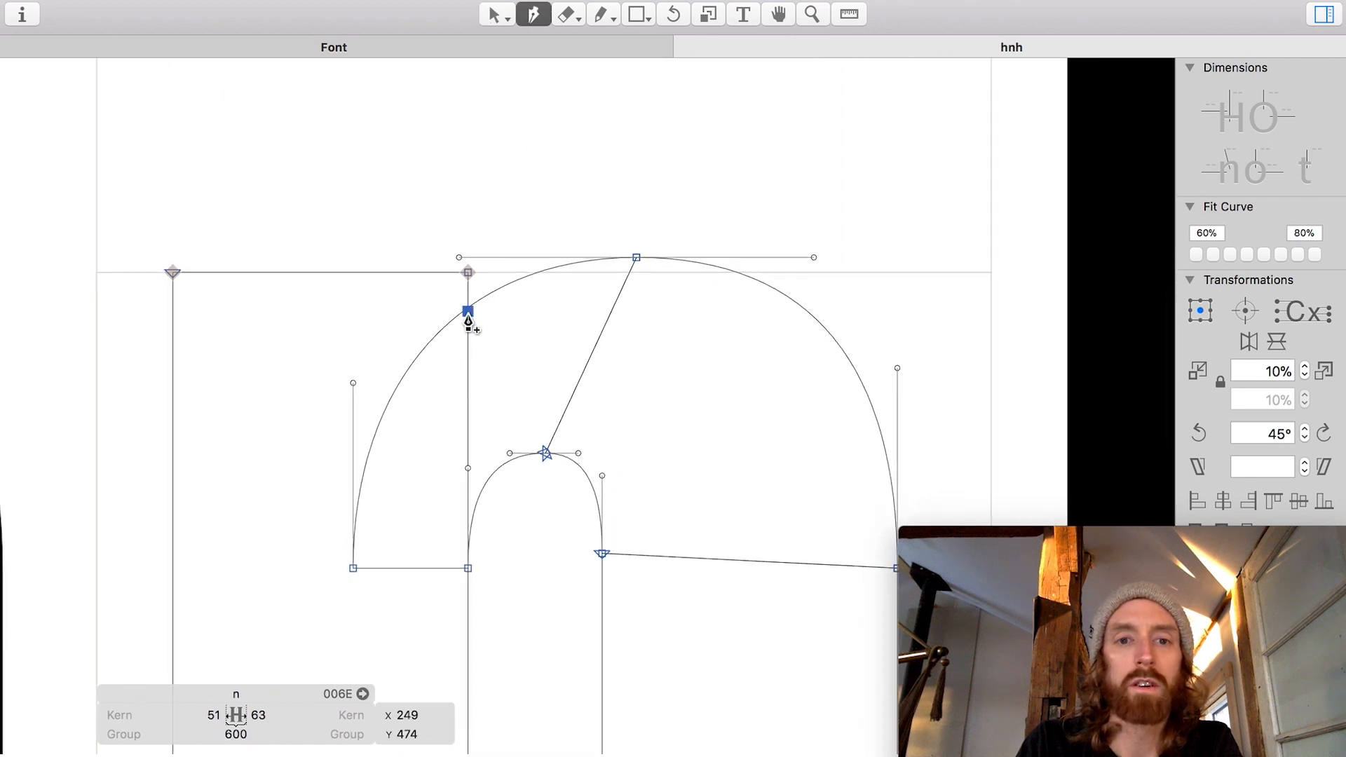
key("v")
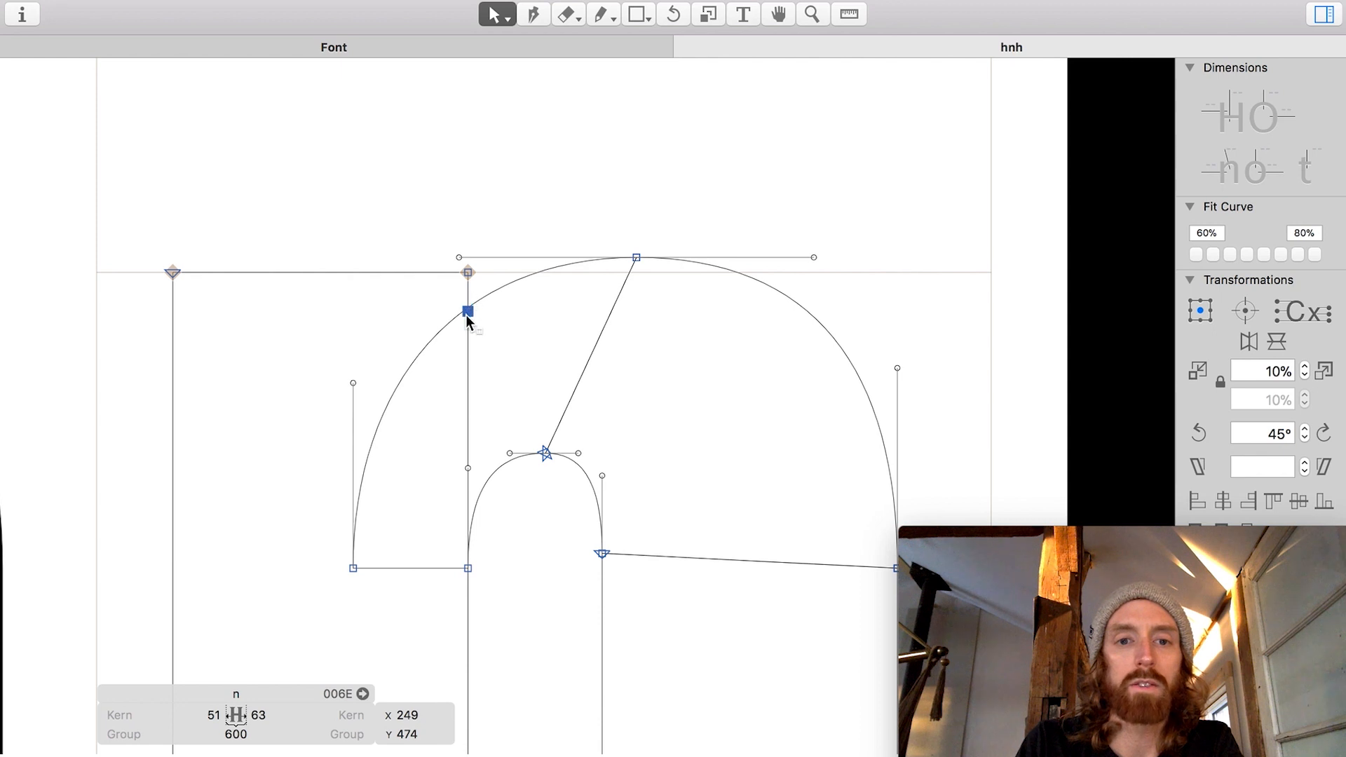
double_click(172, 405)
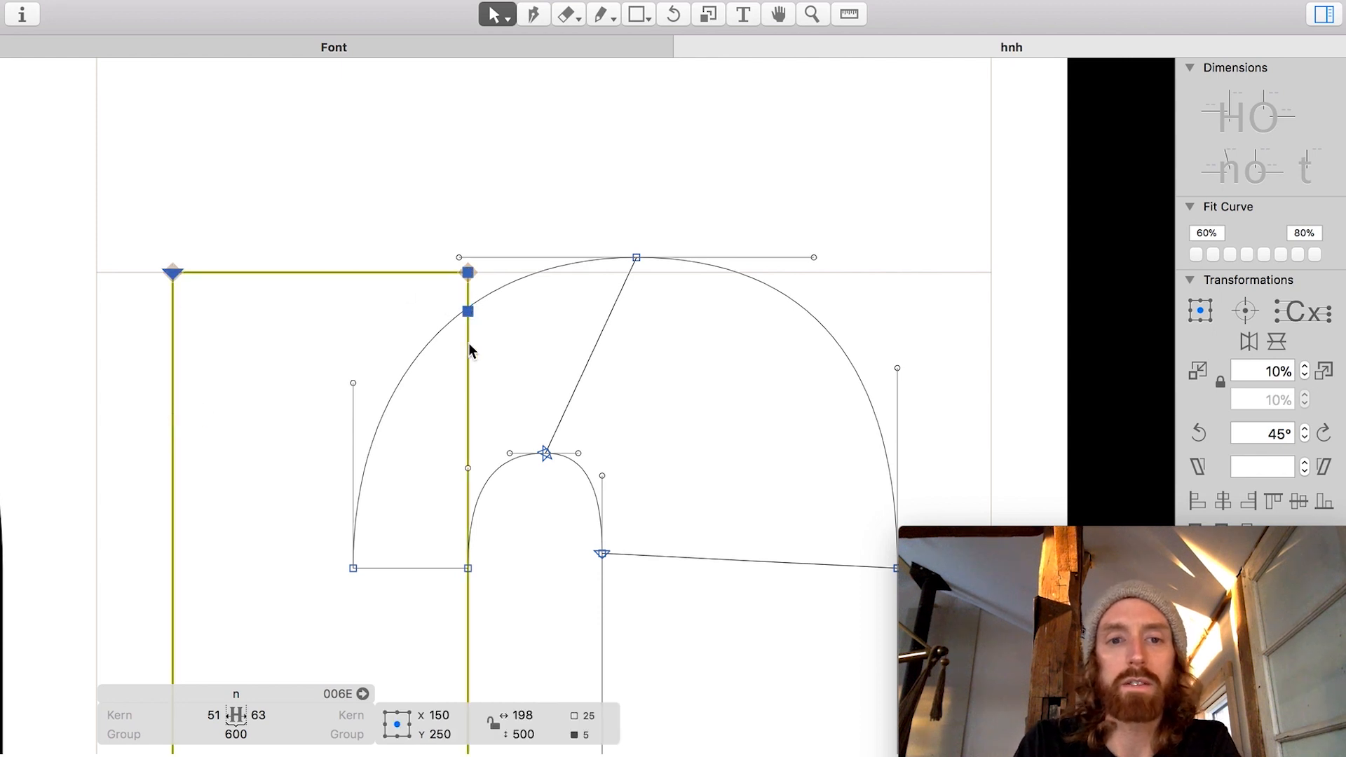
left_click_drag(469, 311, 458, 355)
key("super+z")
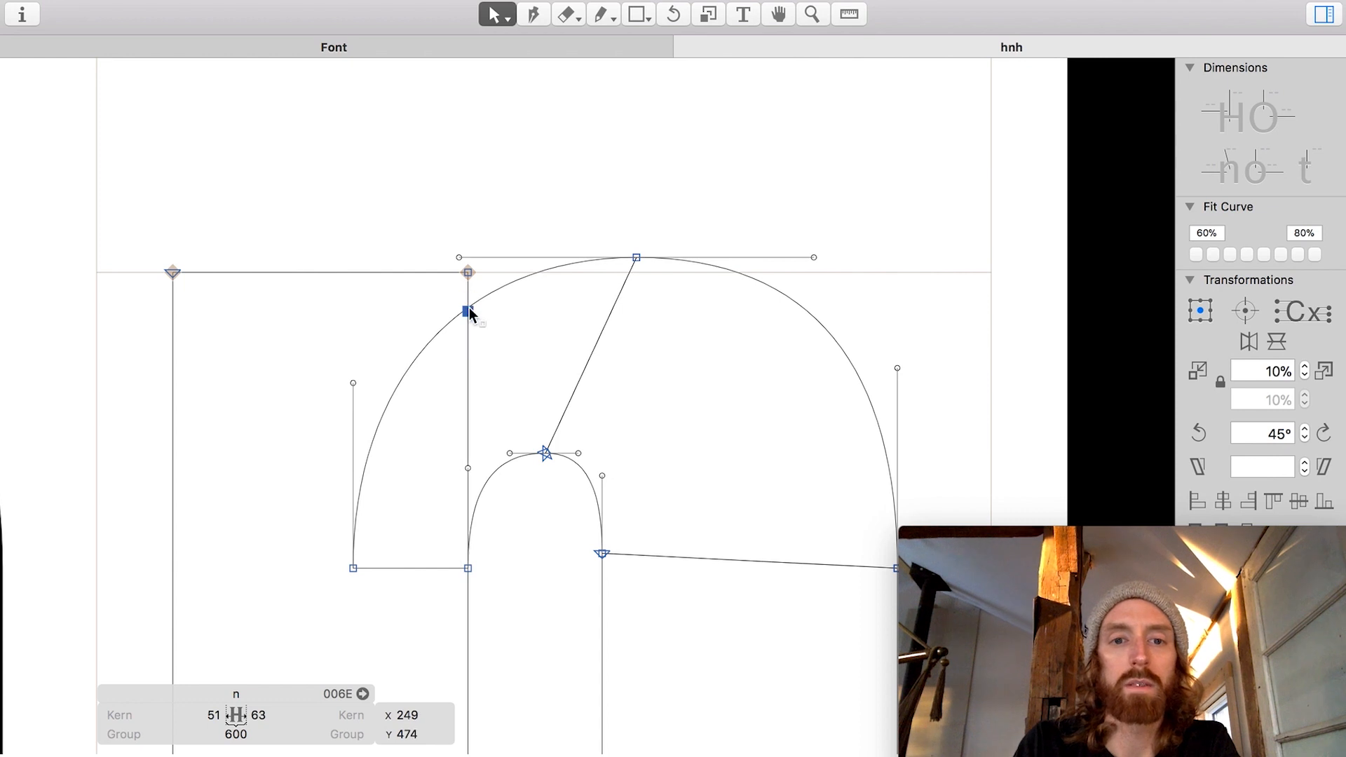
Step: Notch the n's shoulder join by shifting the stem's inner corner 10 units left, the arch's start 10 units right and the added node to Y 464
left_click(468, 272)
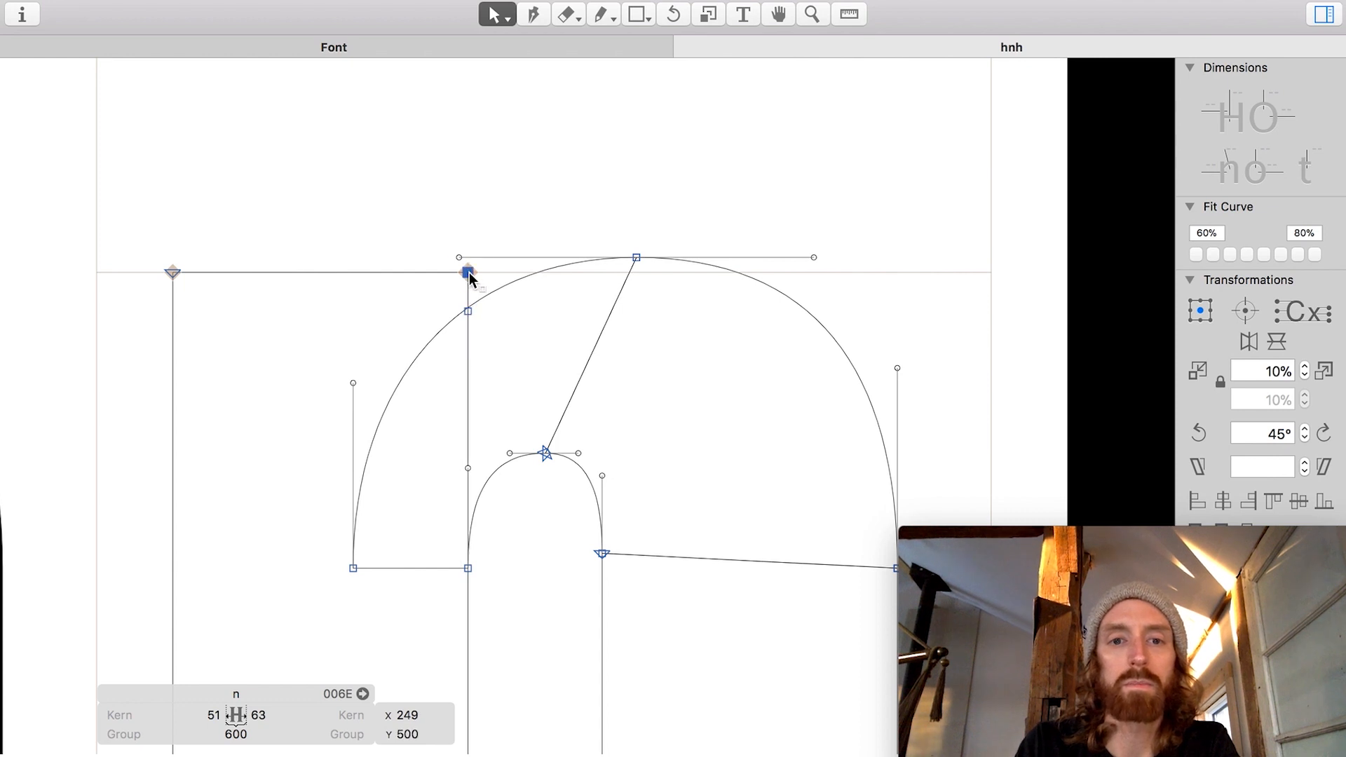
key("shift+Left")
left_click_drag(395, 521, 317, 614)
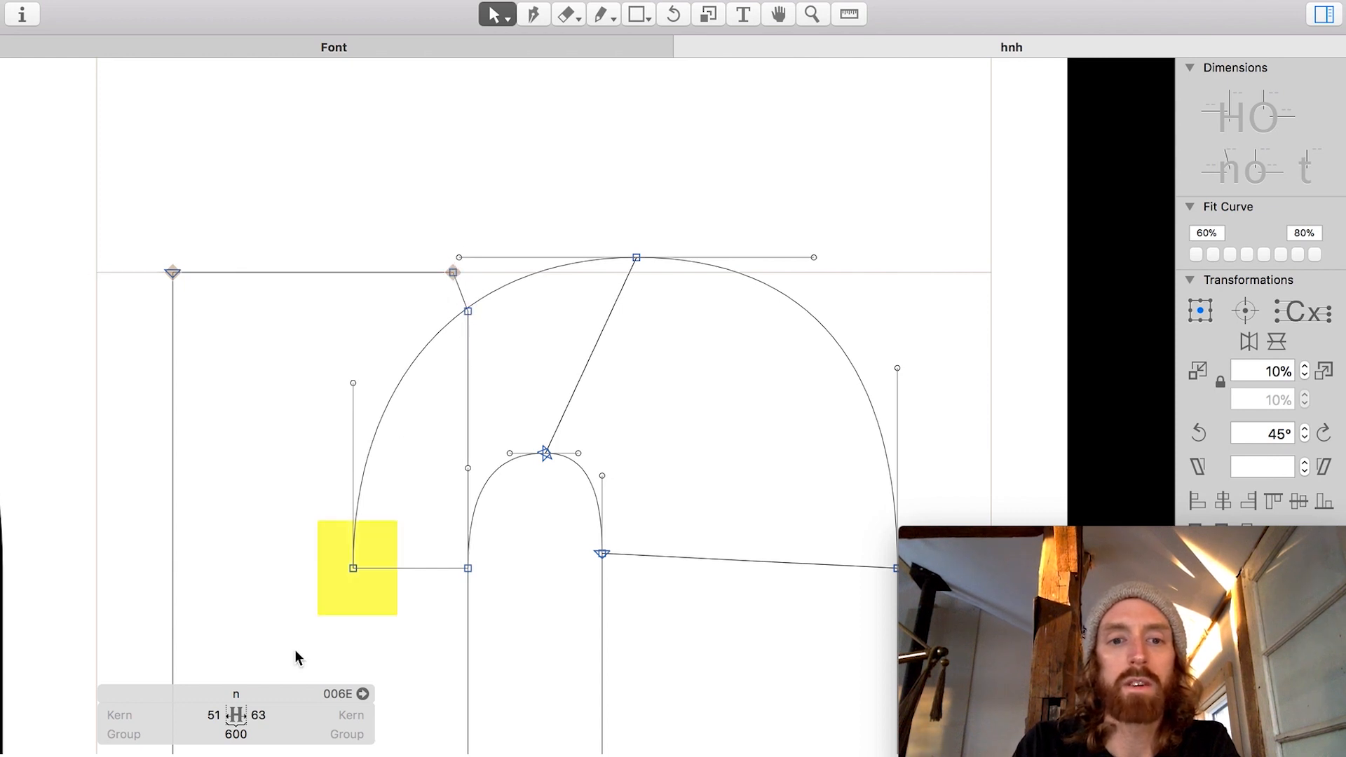
key("shift+Right")
left_click(468, 311)
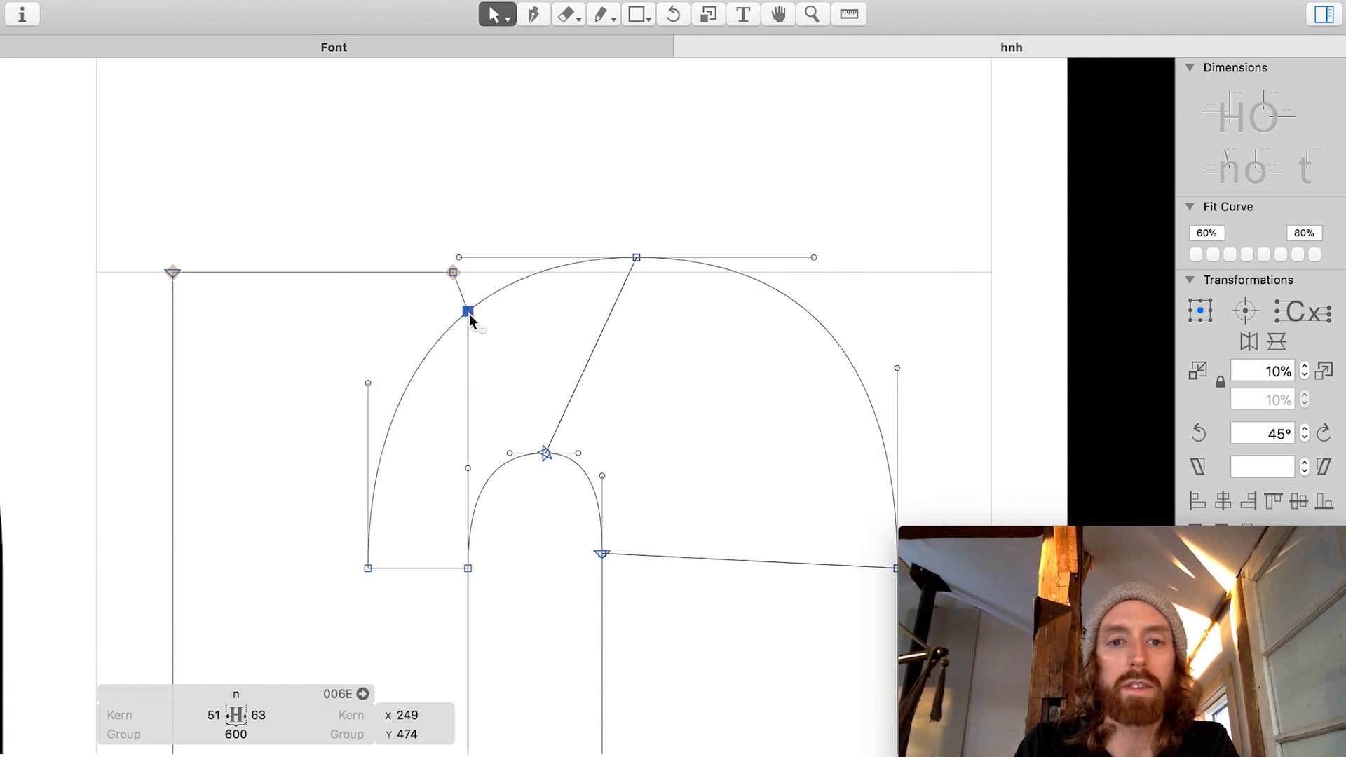
scroll(469, 313, "down", 5)
Step: Insert a second n between the h glyphs and open the first n for editing, previewing its filled shape
type("t")
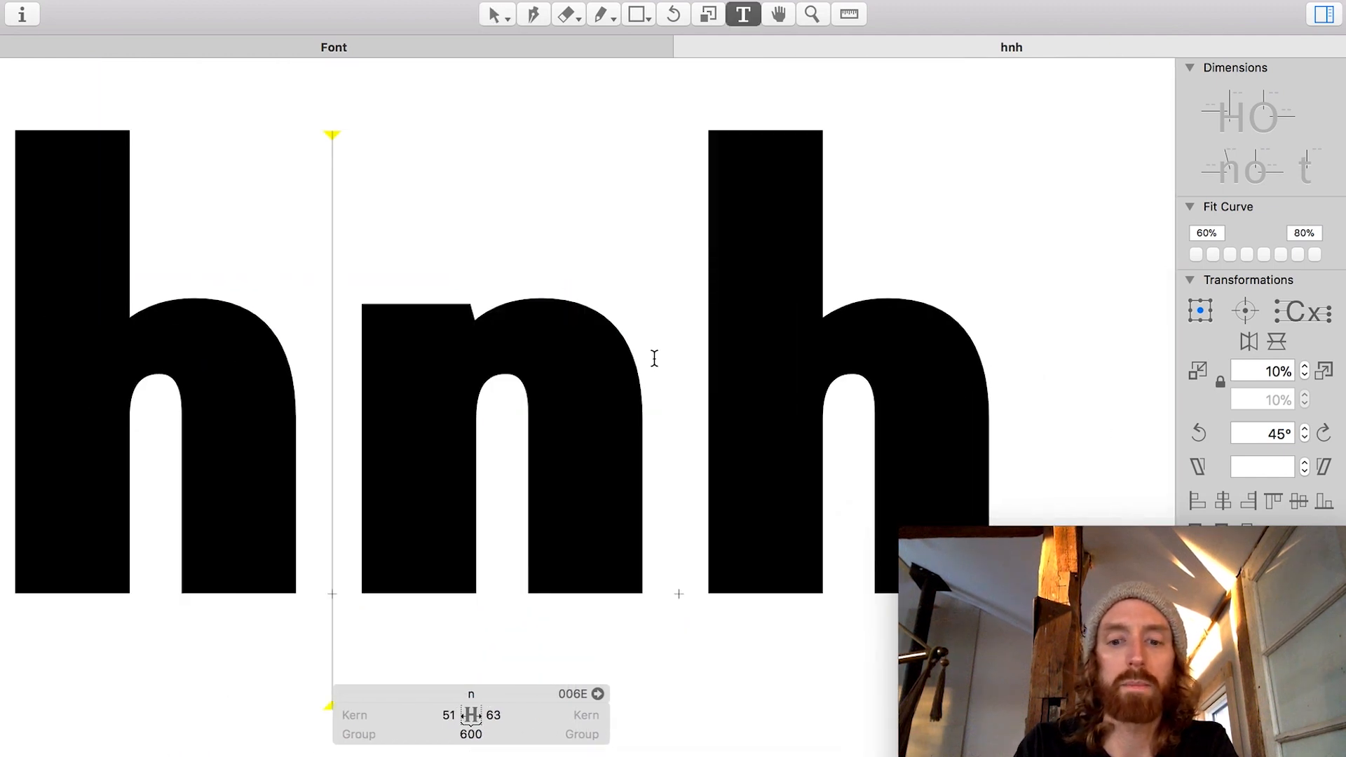
type("n")
left_click(498, 14)
double_click(335, 438)
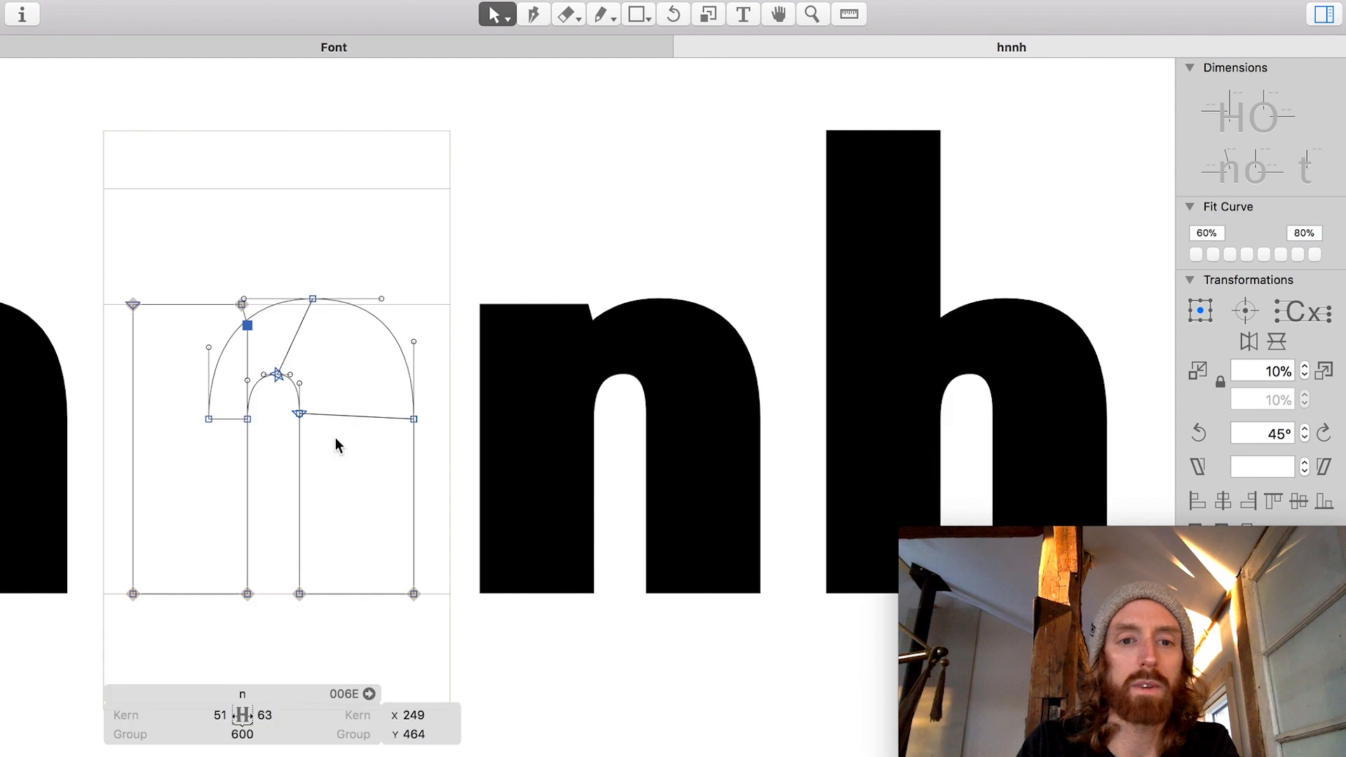
scroll(335, 435, "left", 3)
scroll(335, 436, "up", 4)
key("space")
scroll(364, 292, "down", 5)
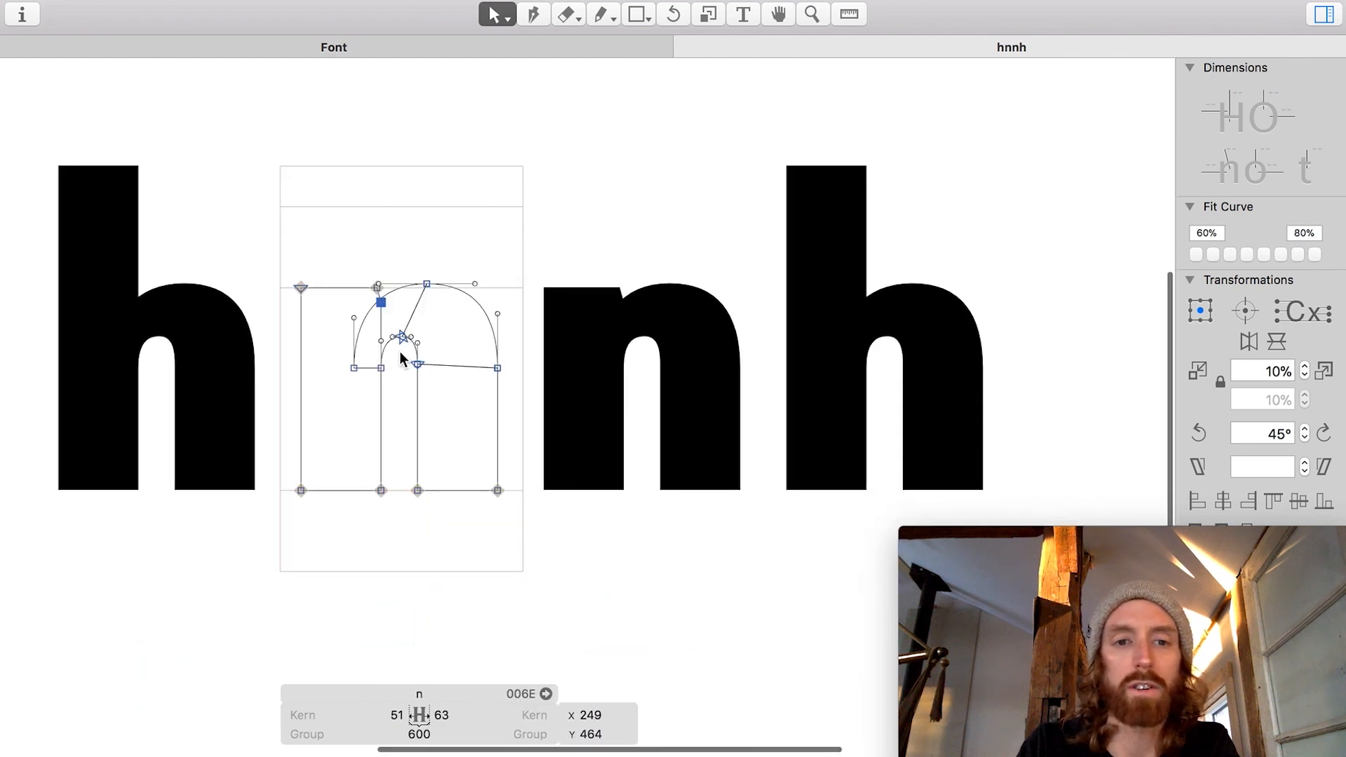
Step: Copy the complete n outline and insert a u between the two n glyphs
scroll(399, 352, "right", 2)
key("super+a")
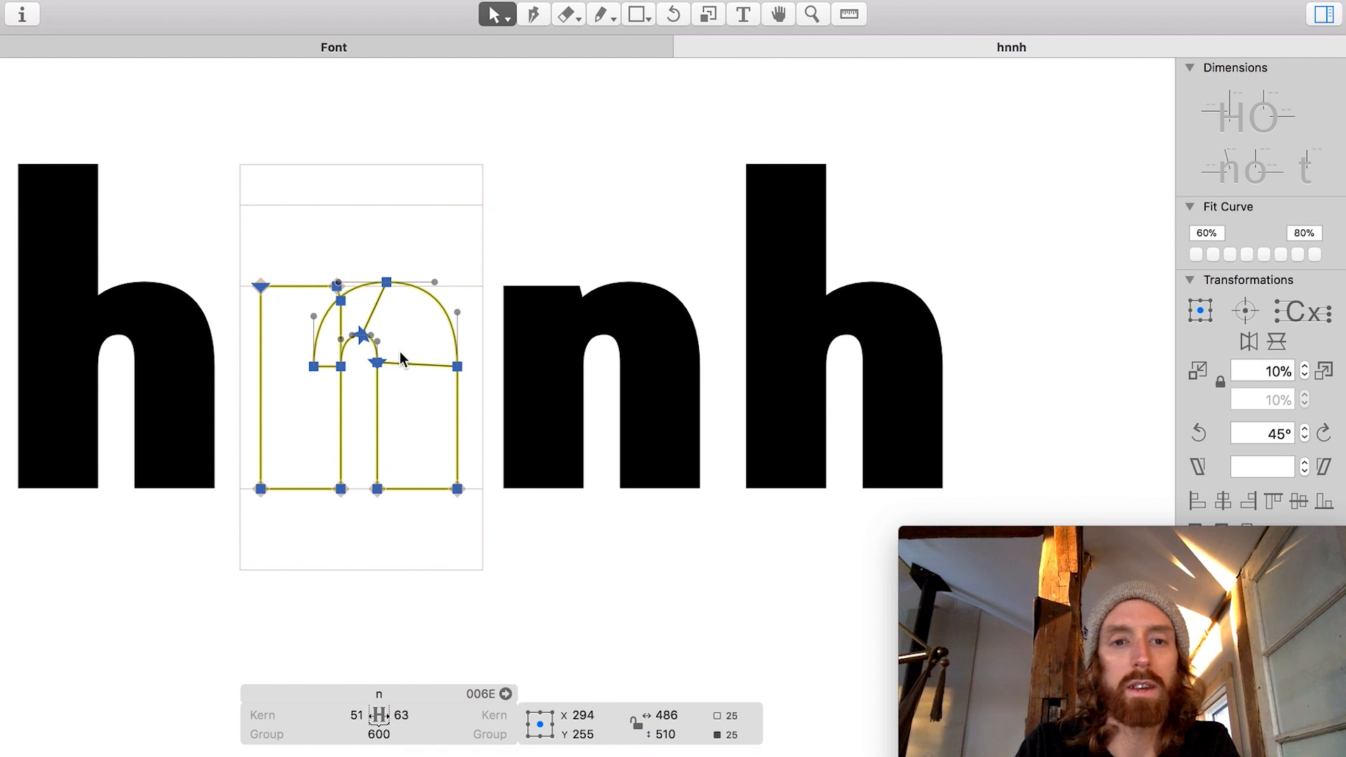
key("t")
left_click(490, 318)
type("u")
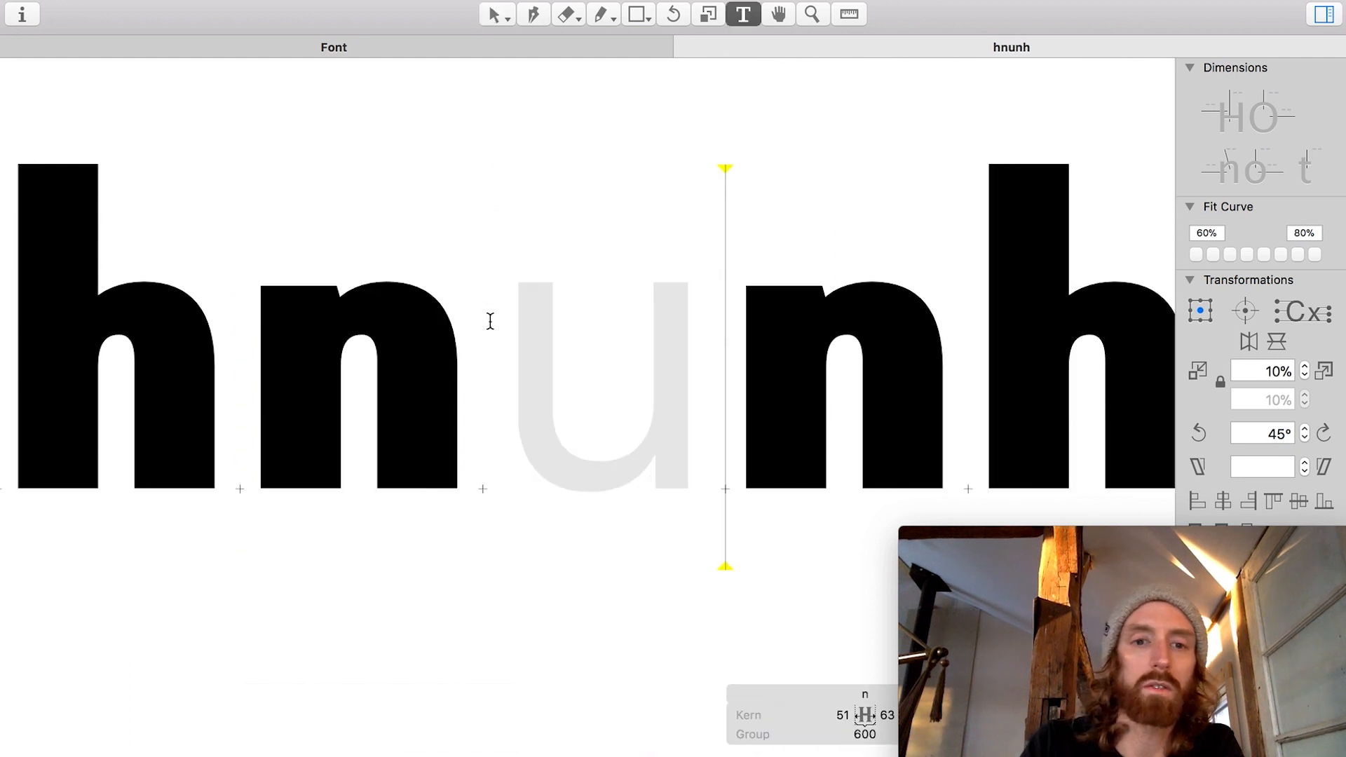
Step: Open the empty u glyph for editing and paste the copied n outline into it
left_click(502, 21)
double_click(657, 413)
key("super+v")
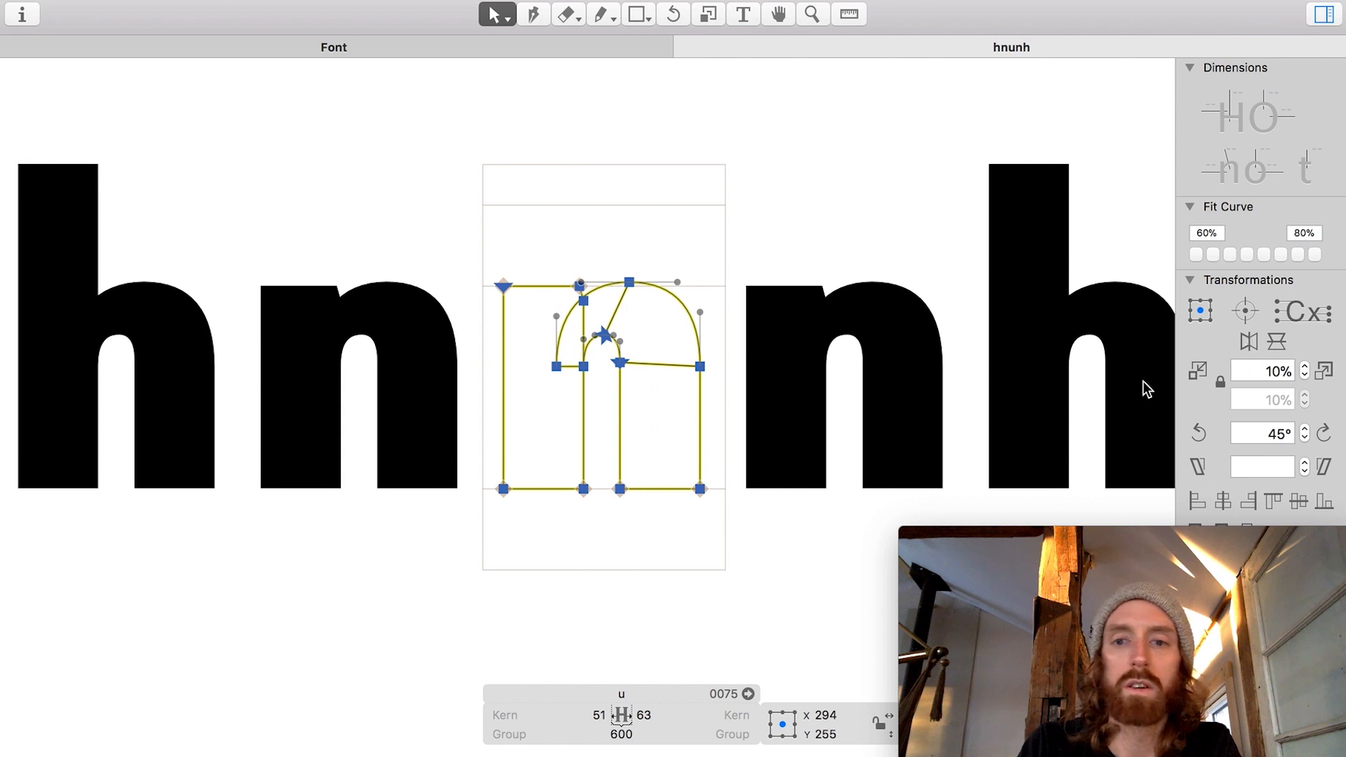
Step: Flip the u's outline horizontally and vertically, and lower it so both stem tops sit on the x-height line
left_click(1247, 340)
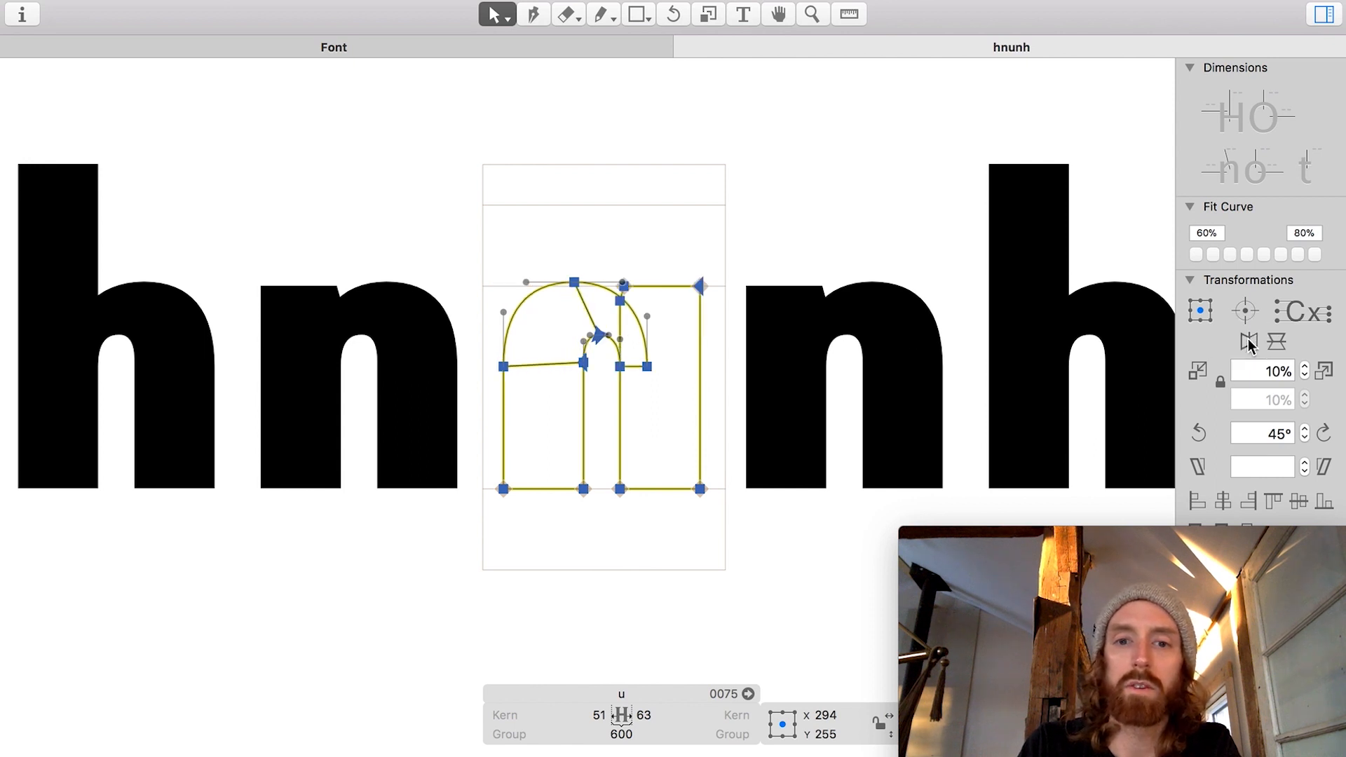
left_click(1277, 342)
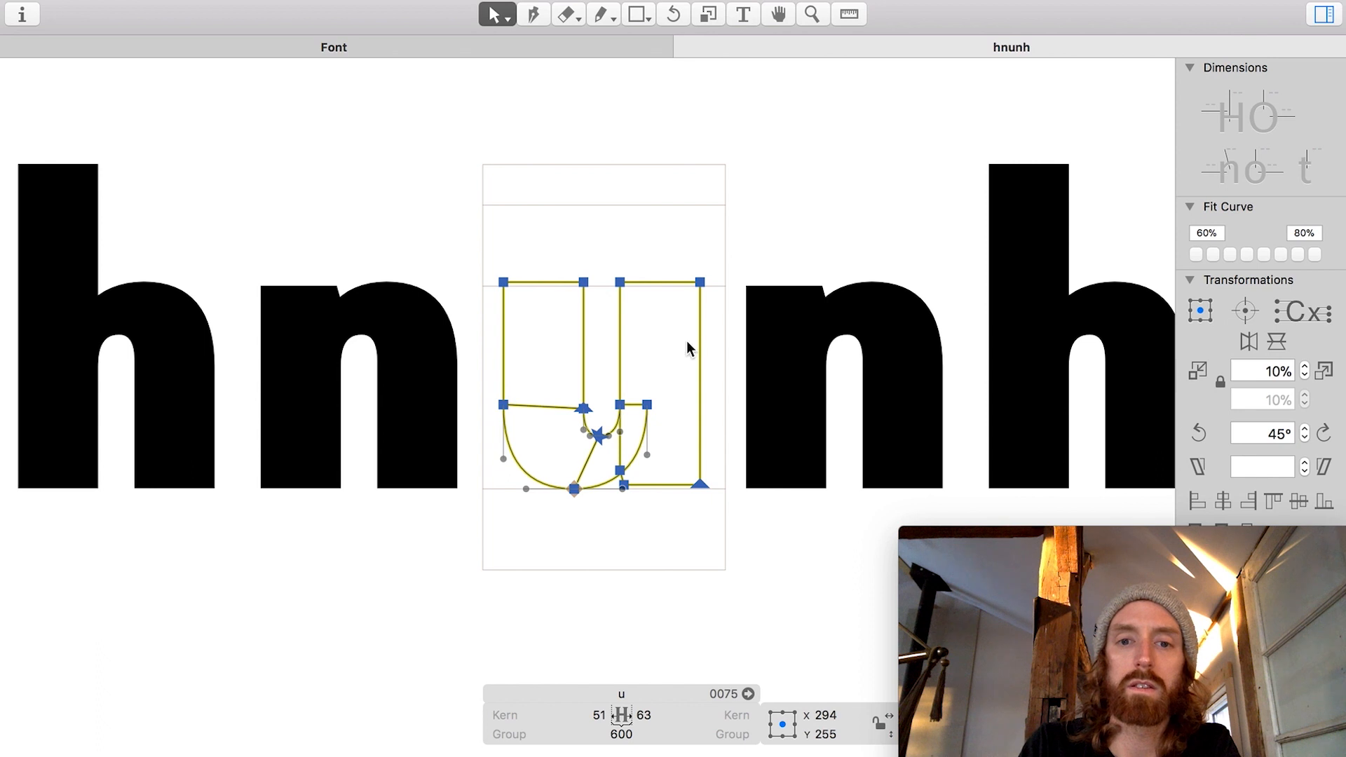
scroll(684, 333, "up", 5)
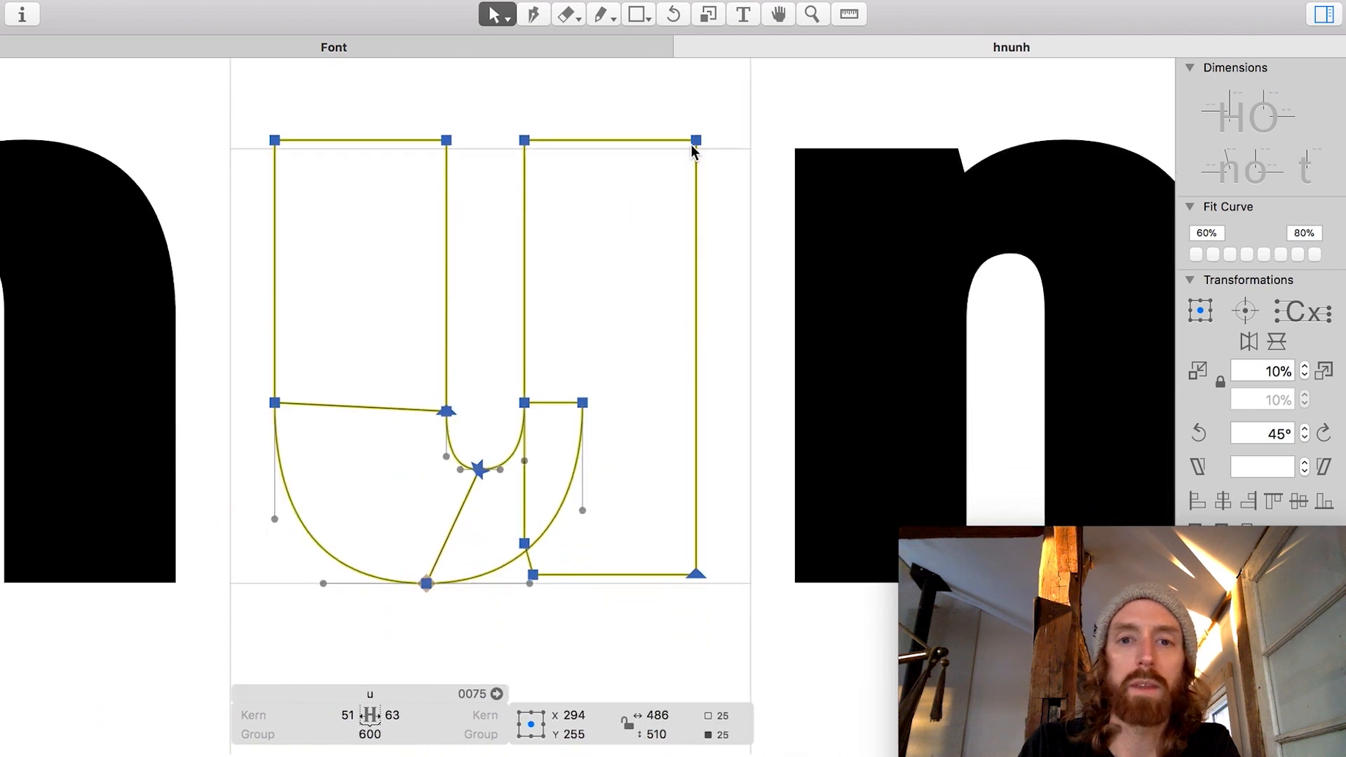
left_click_drag(696, 142, 696, 150)
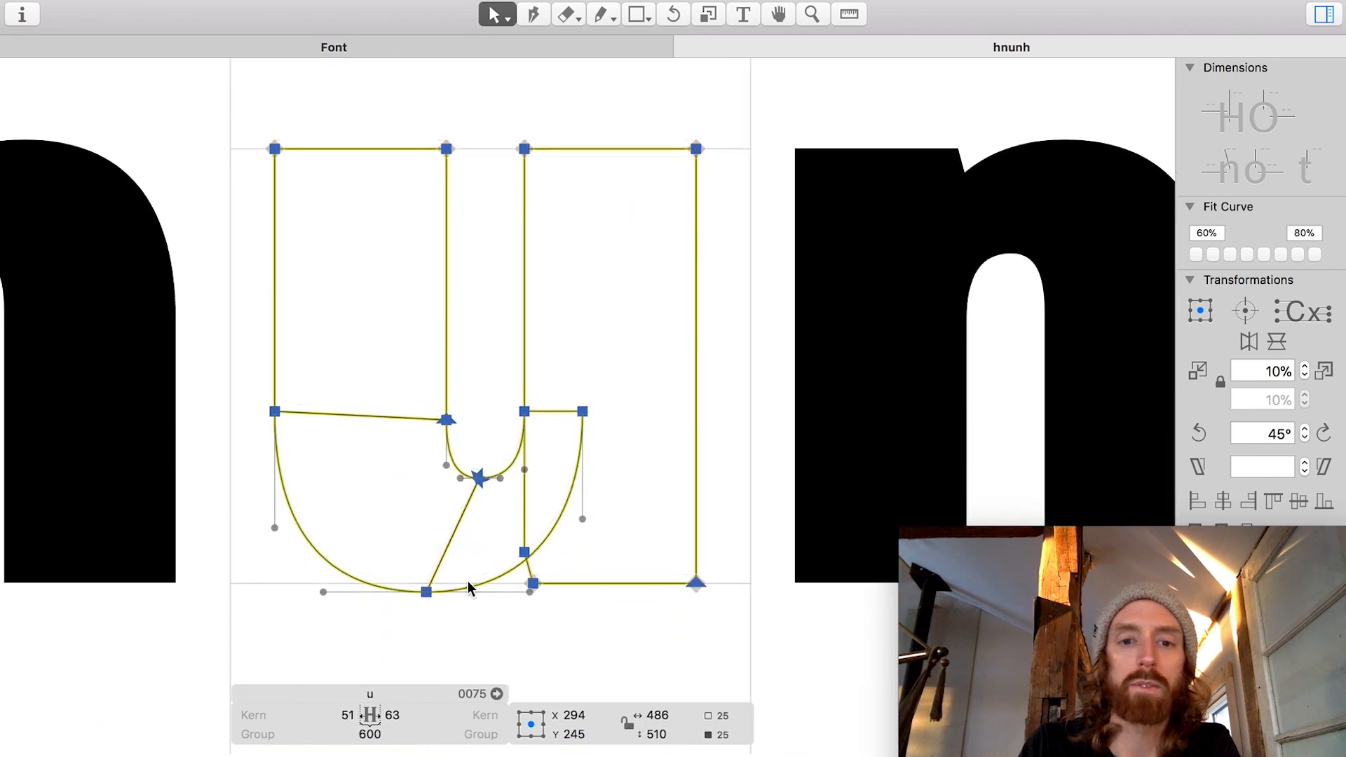
Step: Examine the filled hnunh at several zoom levels, checking the u's bottom curve and notch against the neighbouring n glyphs
scroll(440, 593, "up", 5)
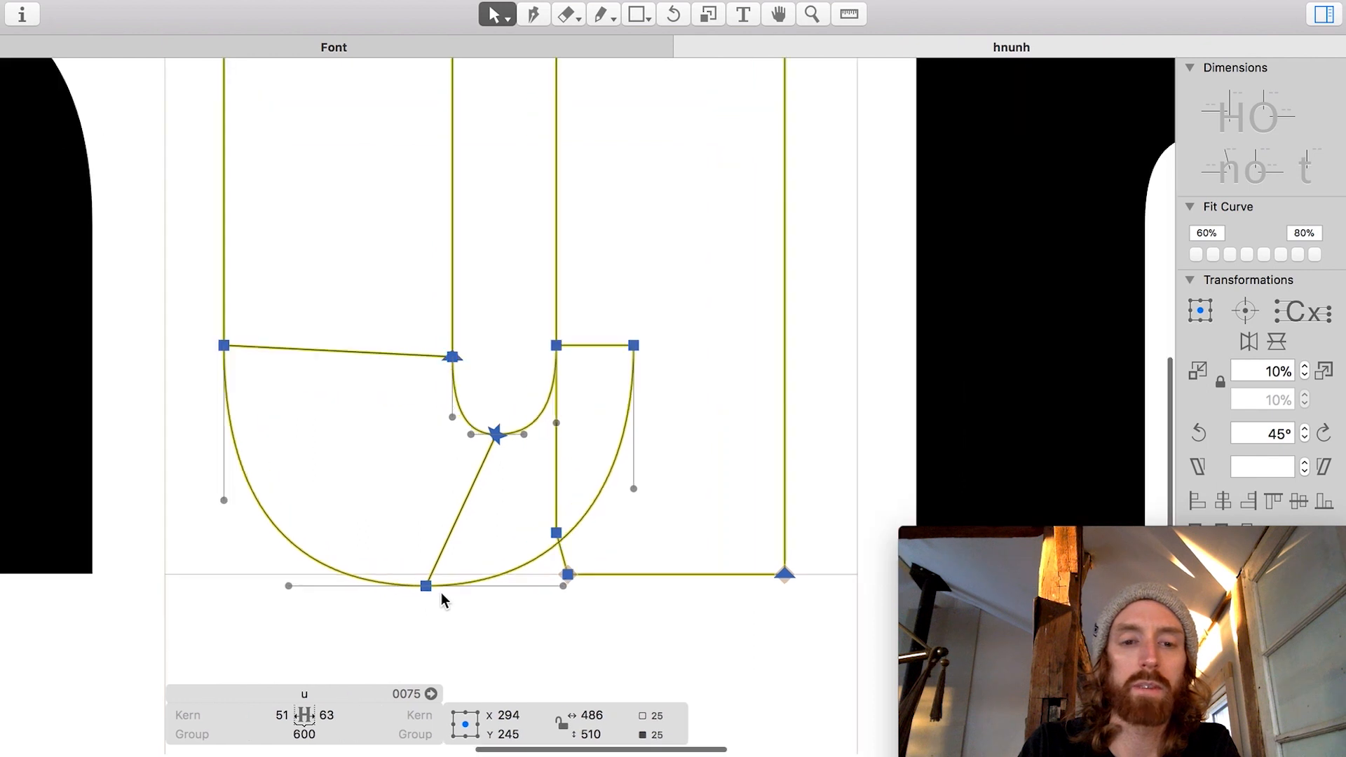
key("space")
scroll(462, 666, "down", 4)
scroll(463, 666, "down", 6)
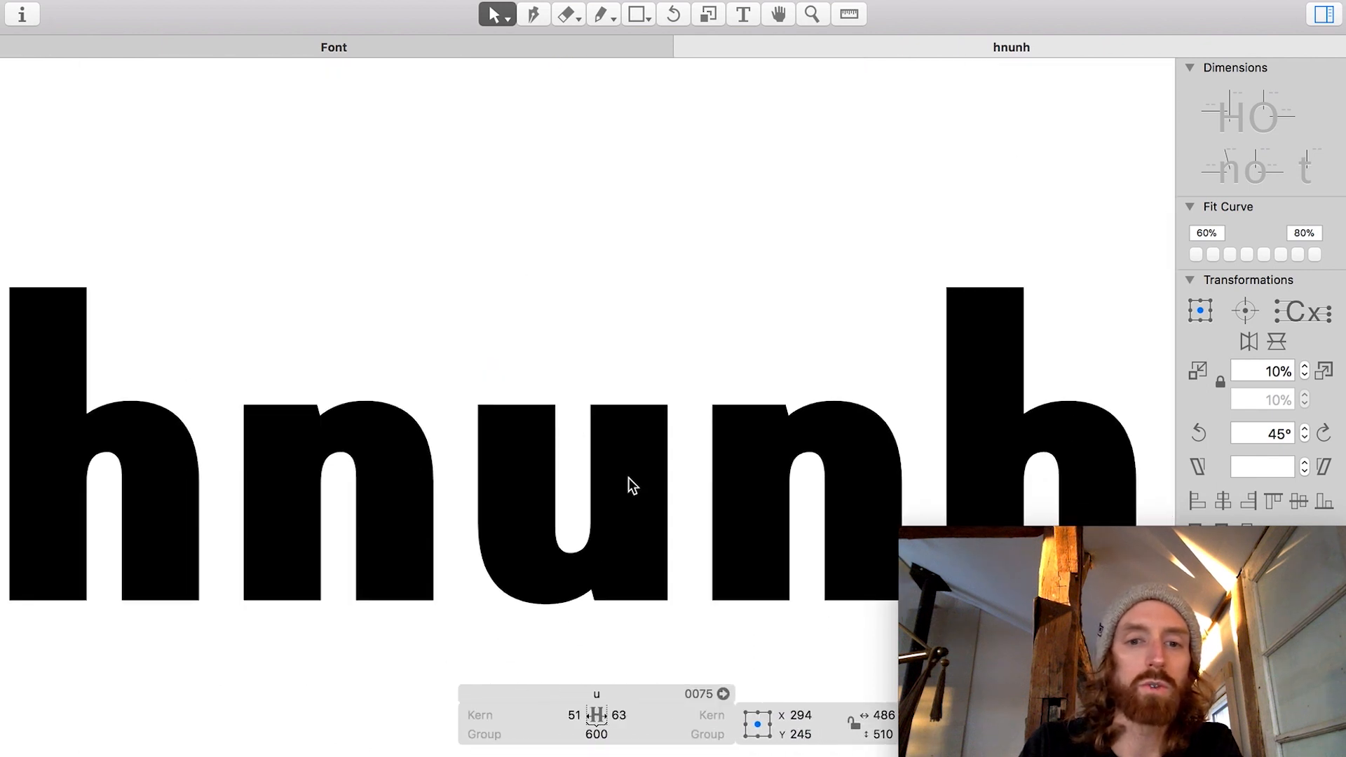
key("space")
scroll(625, 544, "left", 2)
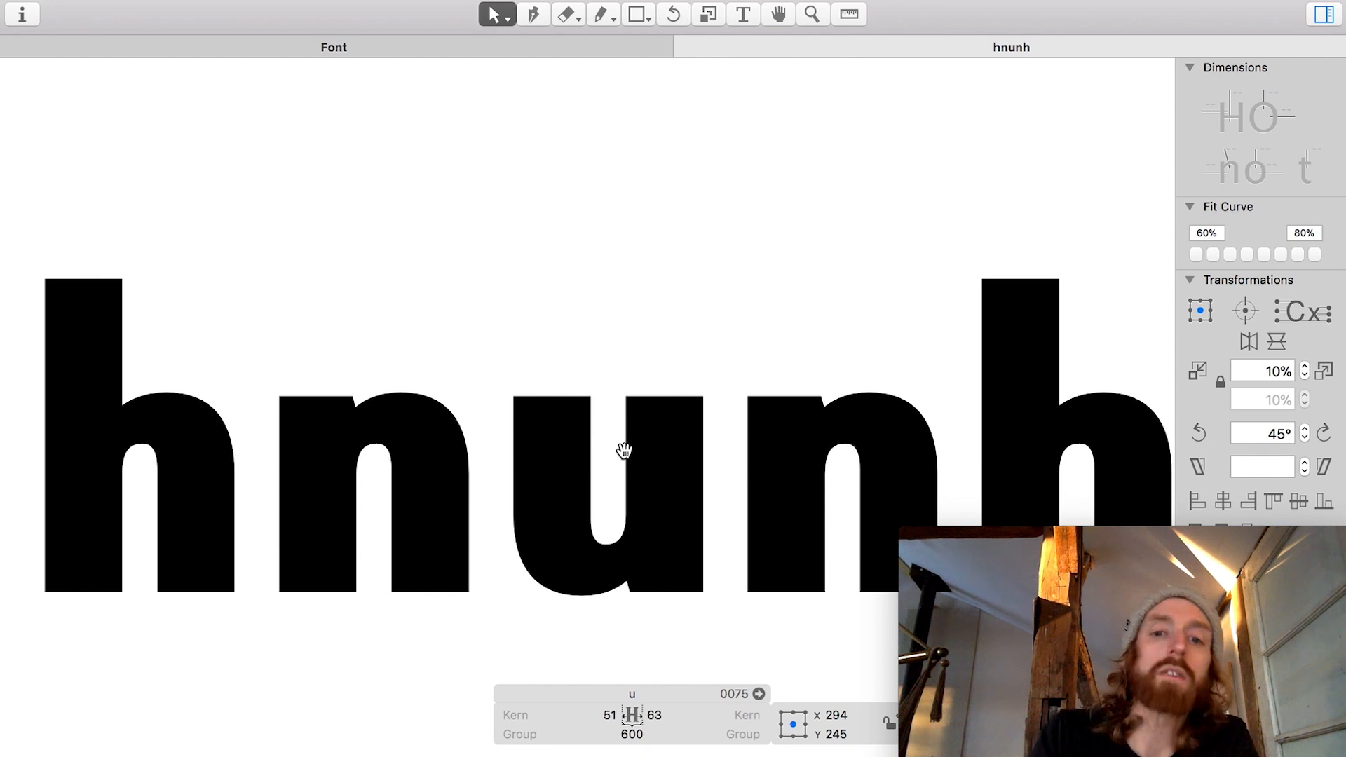
scroll(624, 451, "down", 2)
scroll(624, 452, "right", 2)
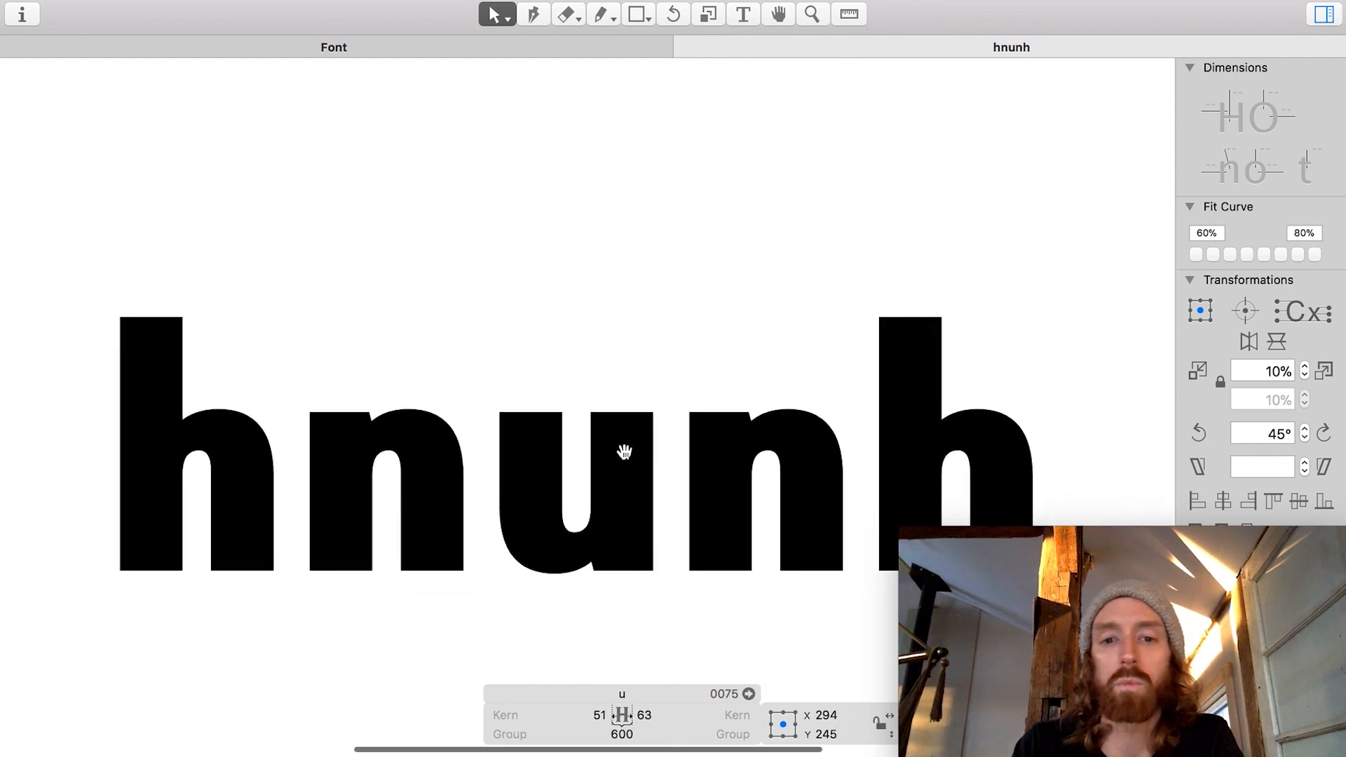
Step: Open the first n for editing and preview its filled shape within the word
key("t")
left_click(662, 482)
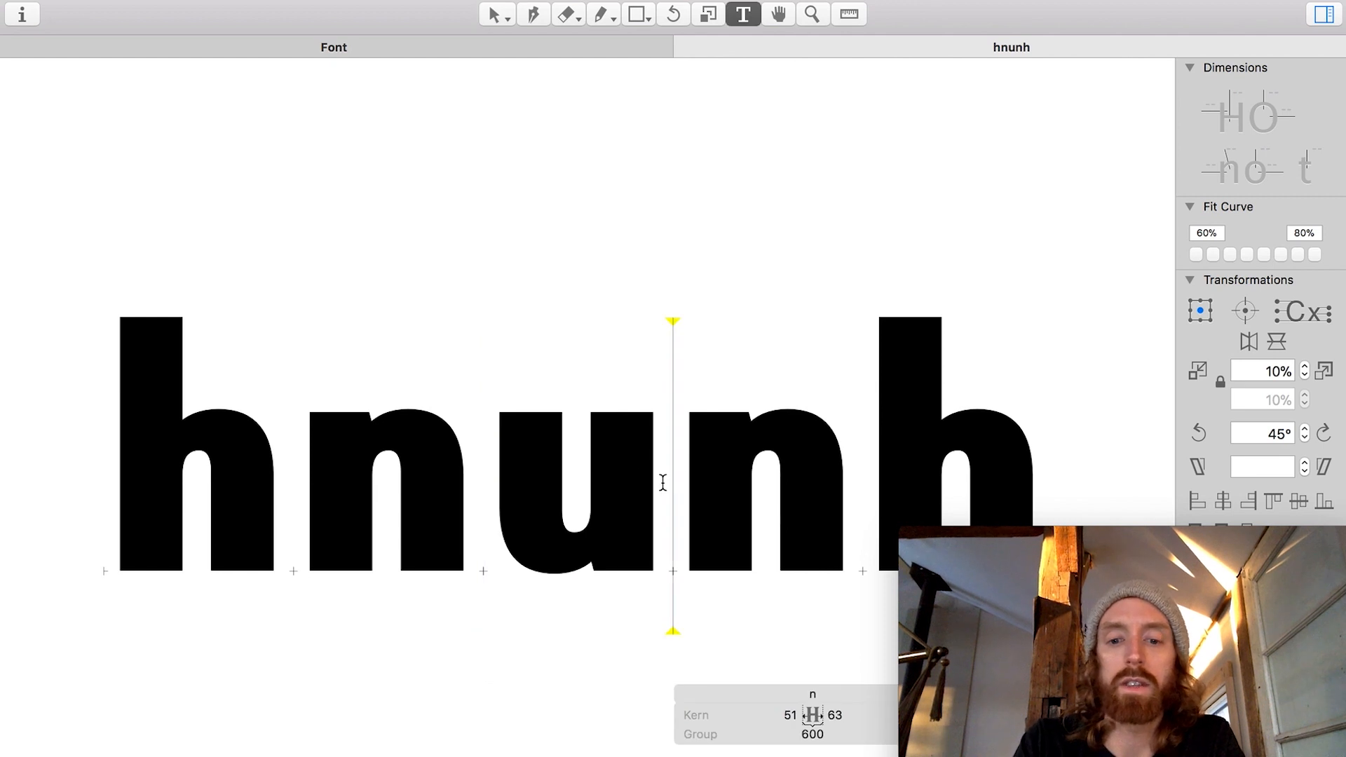
left_click(354, 519)
key("Escape")
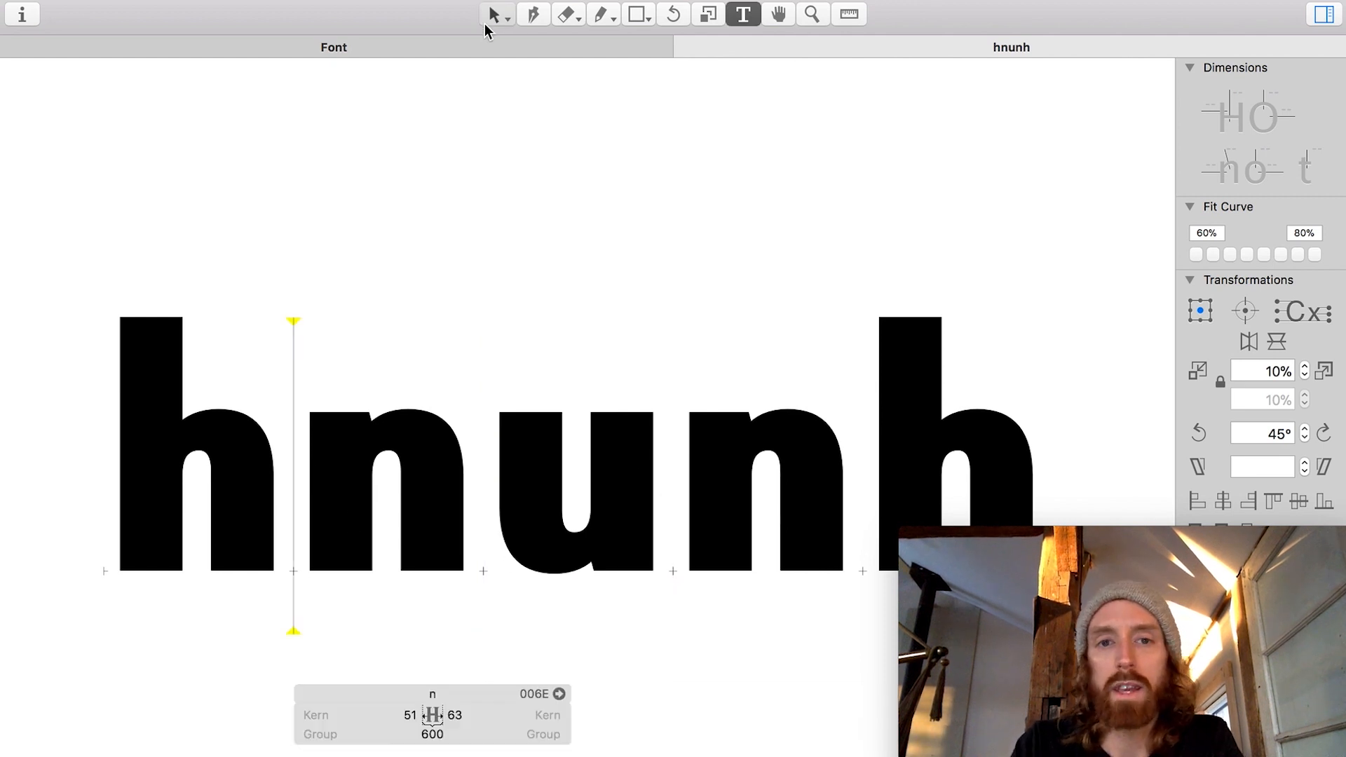
key("space")
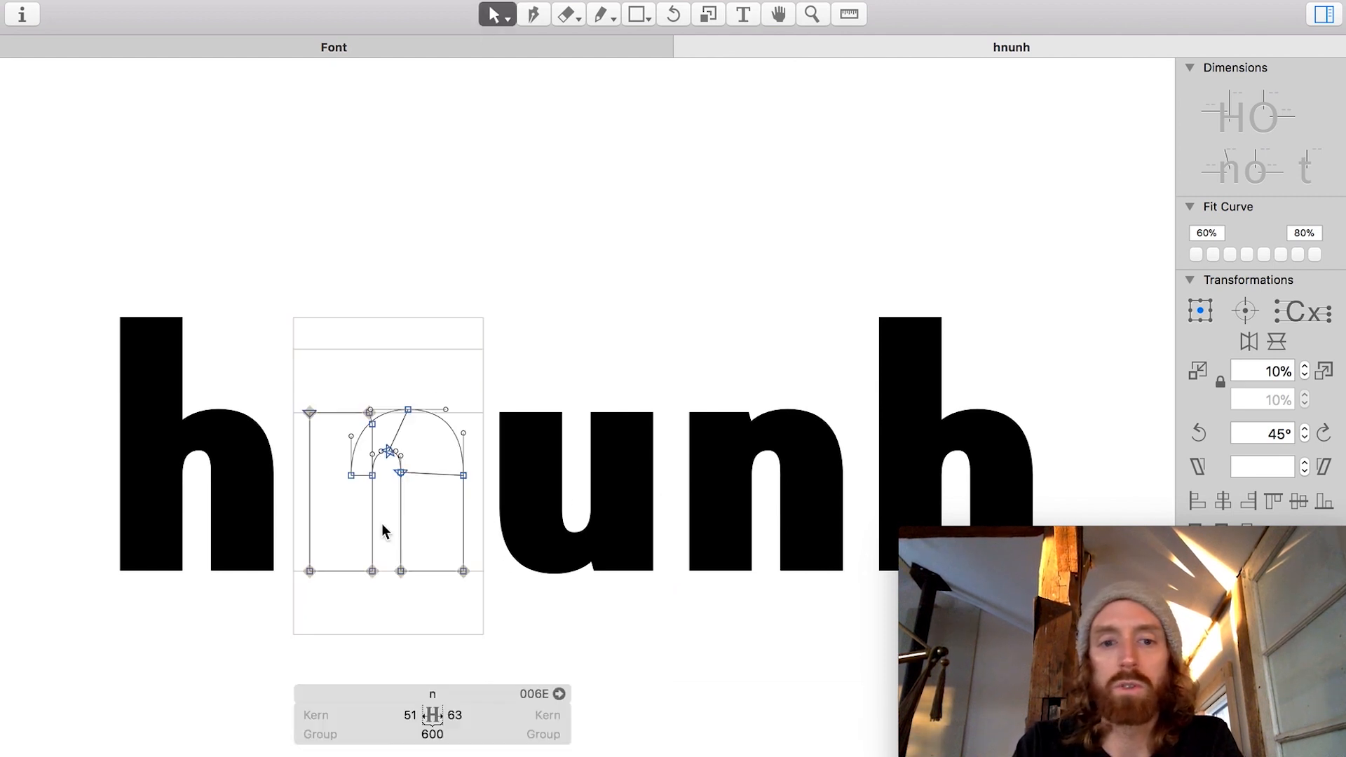
key("space")
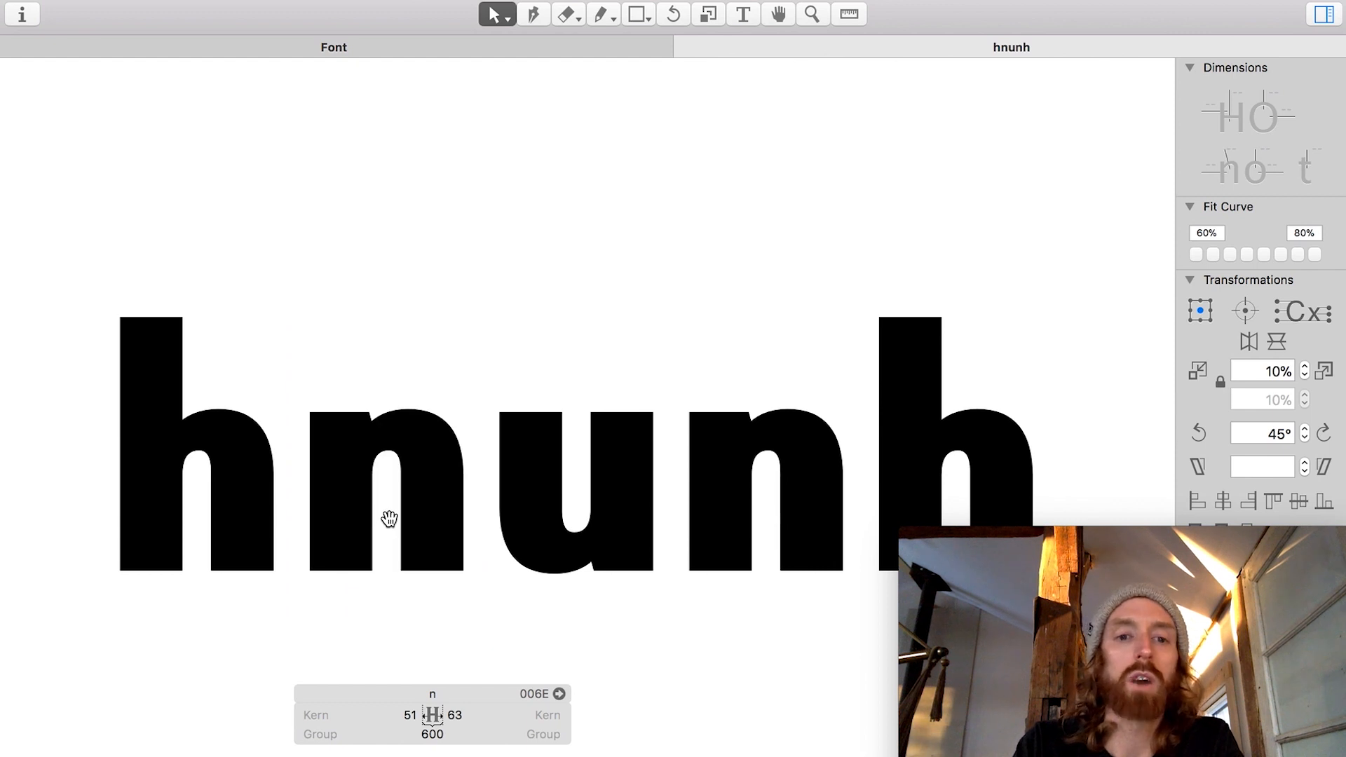
Step: Insert a p between the u and the second n
key("t")
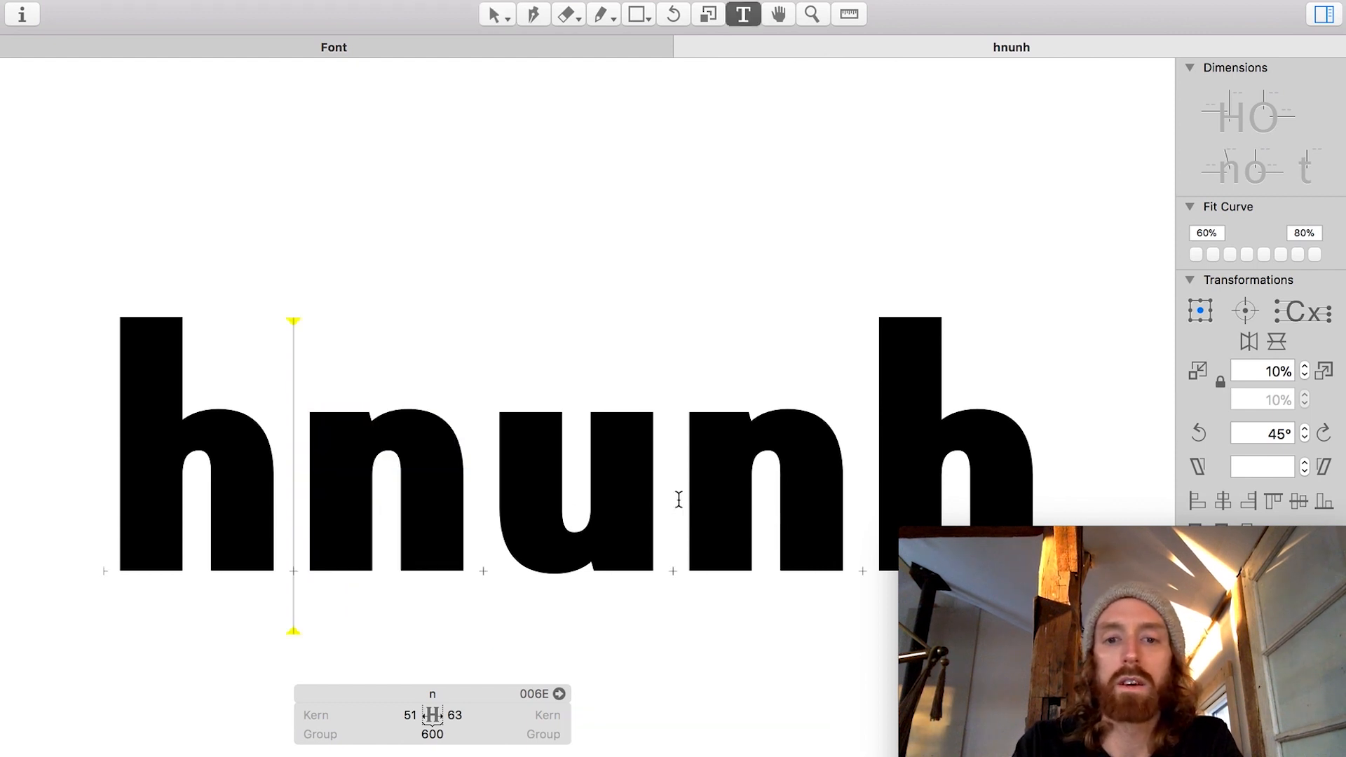
double_click(679, 498)
key("p")
type("t")
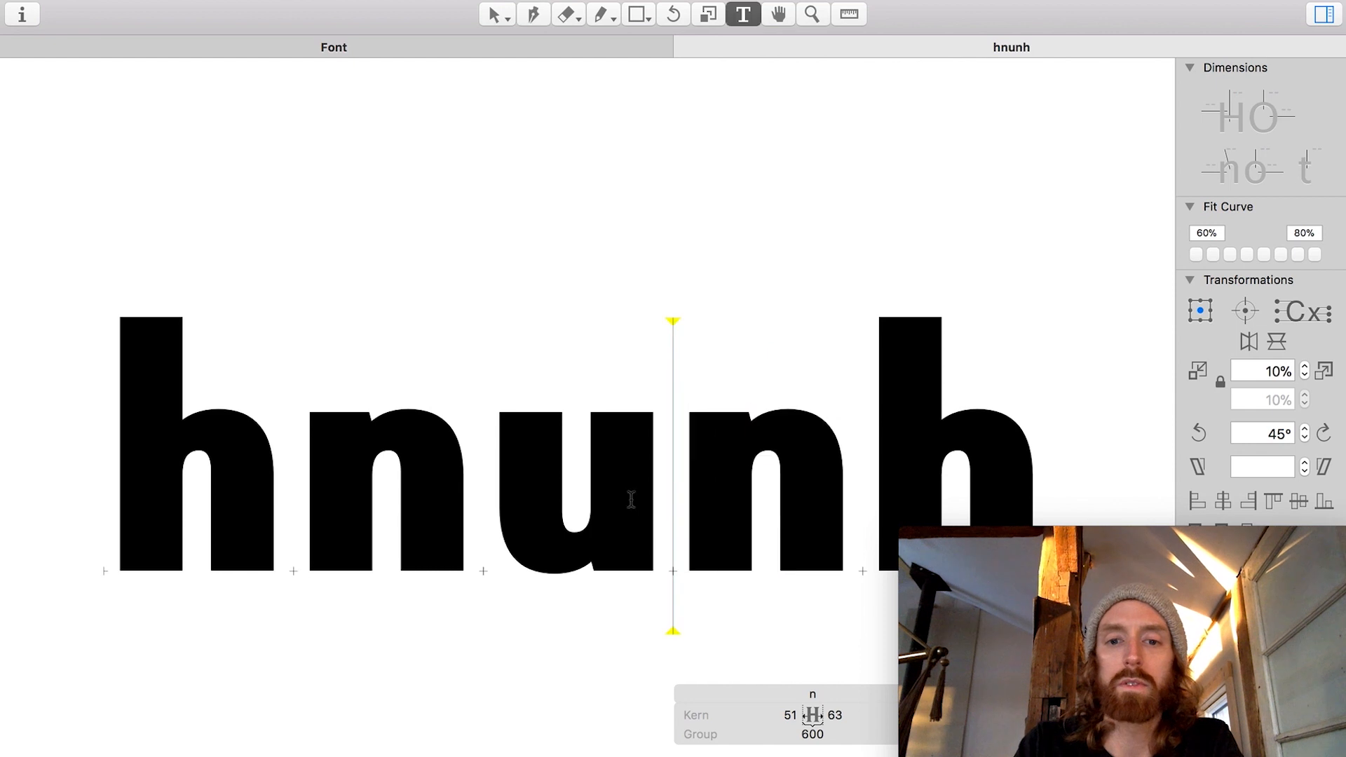
type("p")
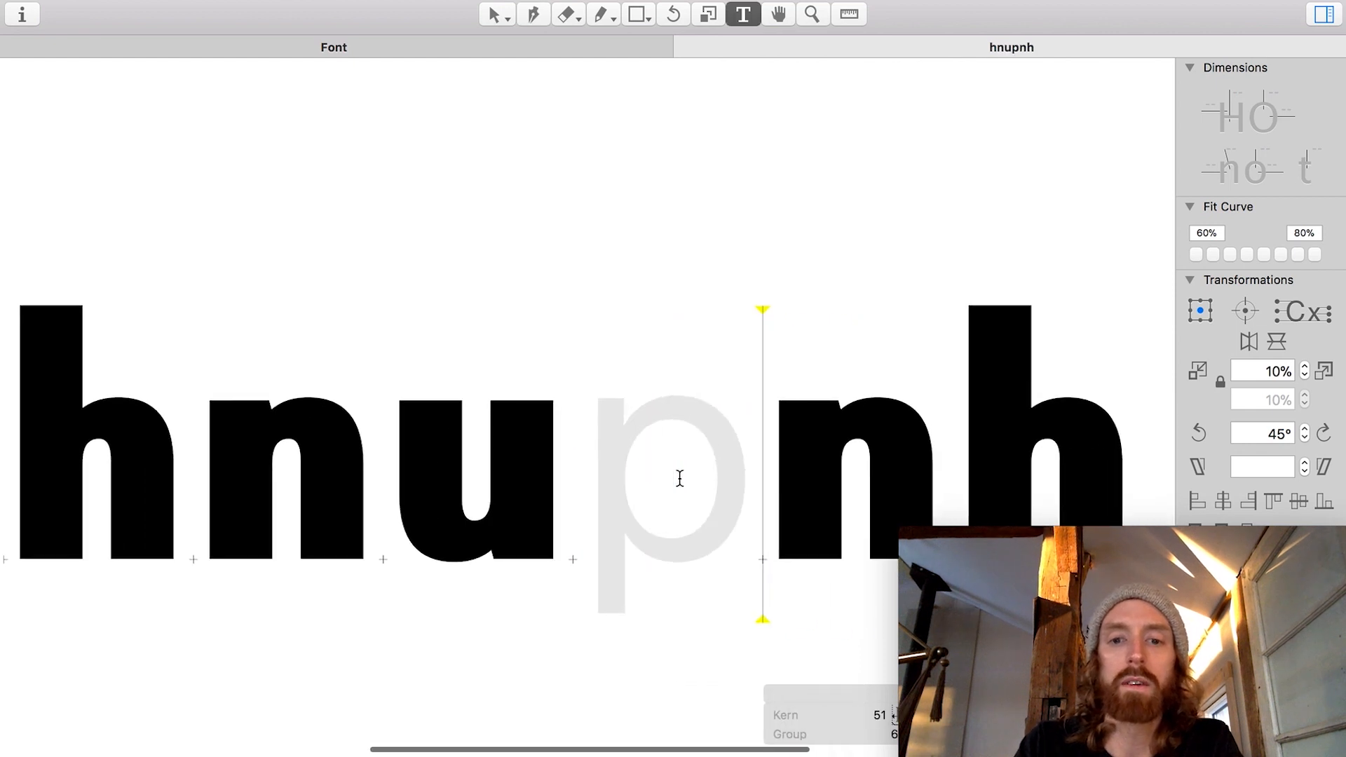
Step: Open the empty p glyph for editing and paste the copied n outline into it
left_click(510, 17)
double_click(646, 490)
key("super+v")
scroll(646, 490, "up", 4)
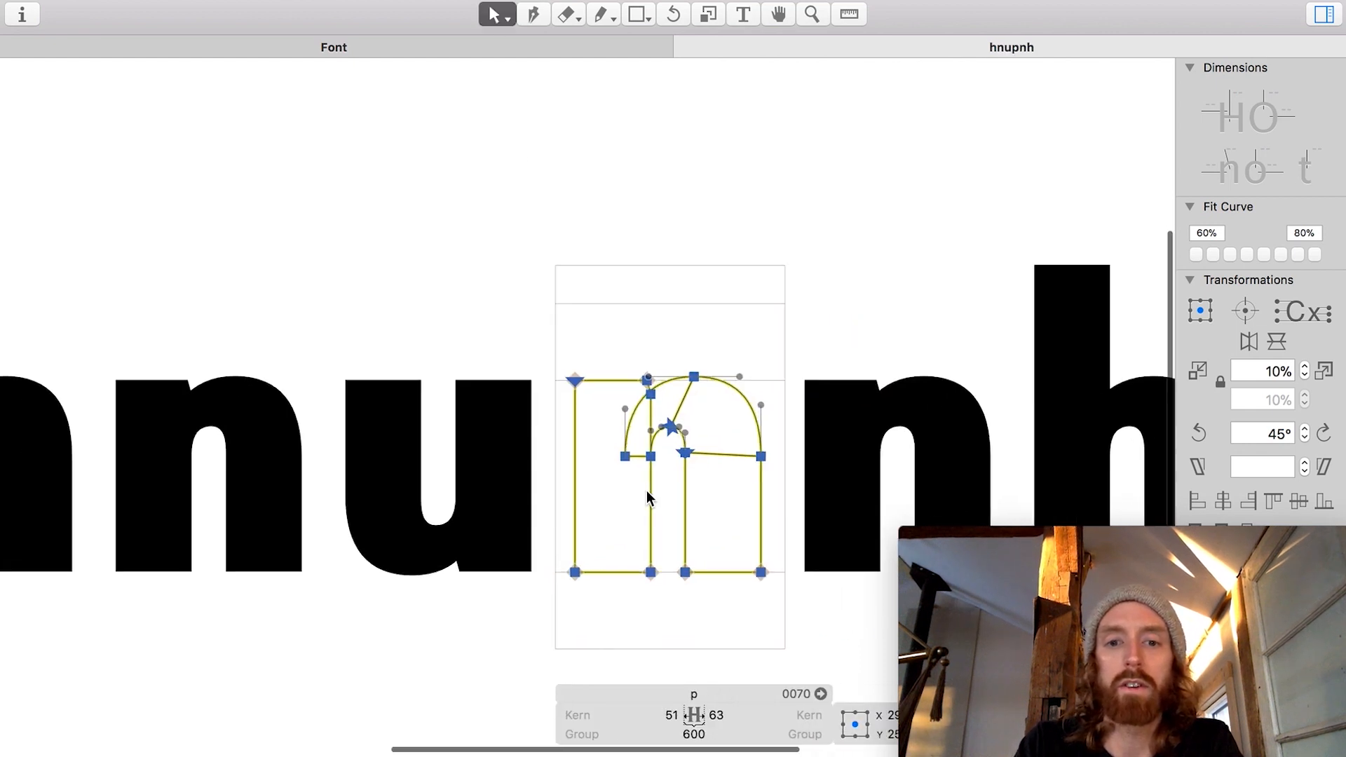
scroll(646, 490, "down", 2)
Step: Extend the p's long stem down to the descender line at Y -200 and check the descender value in the font info
key("space")
left_click_drag(638, 446, 596, 387)
left_click(576, 405)
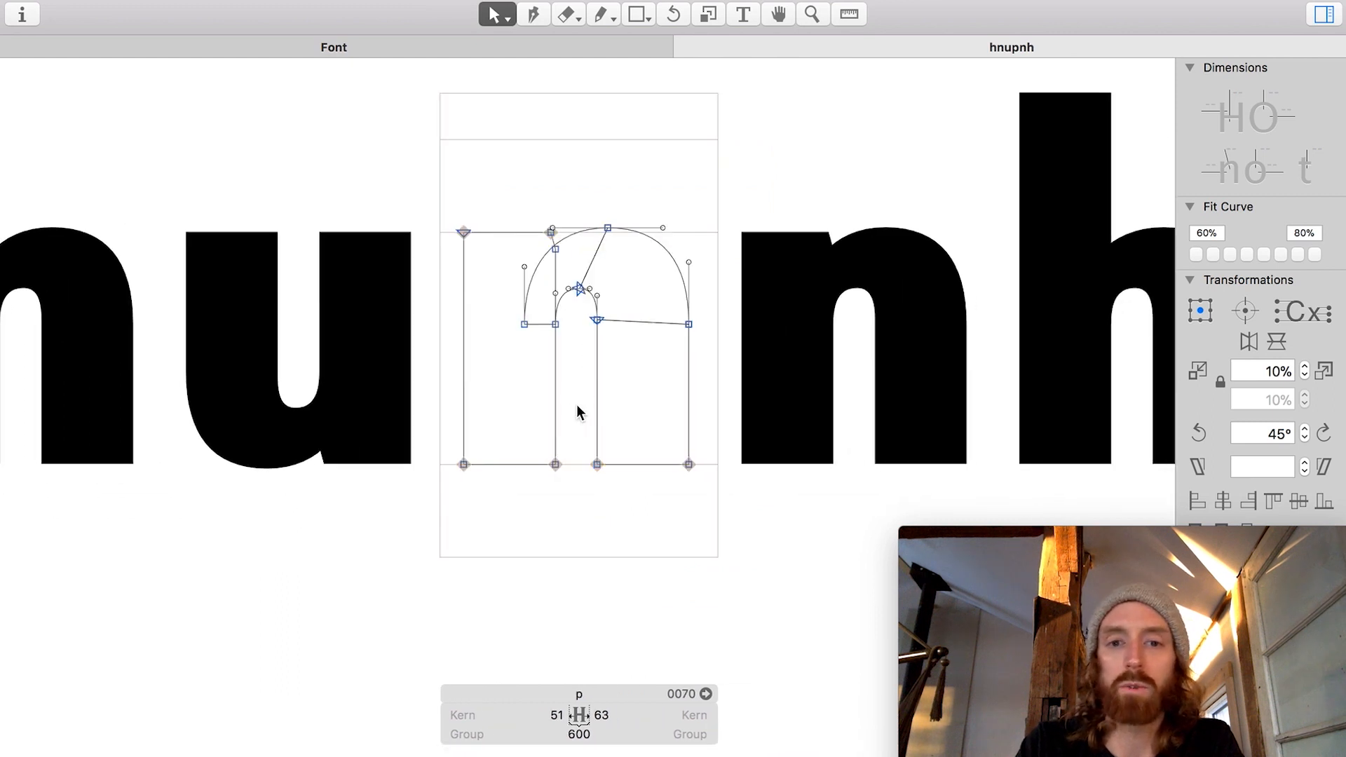
key("space")
left_click_drag(587, 400, 445, 503)
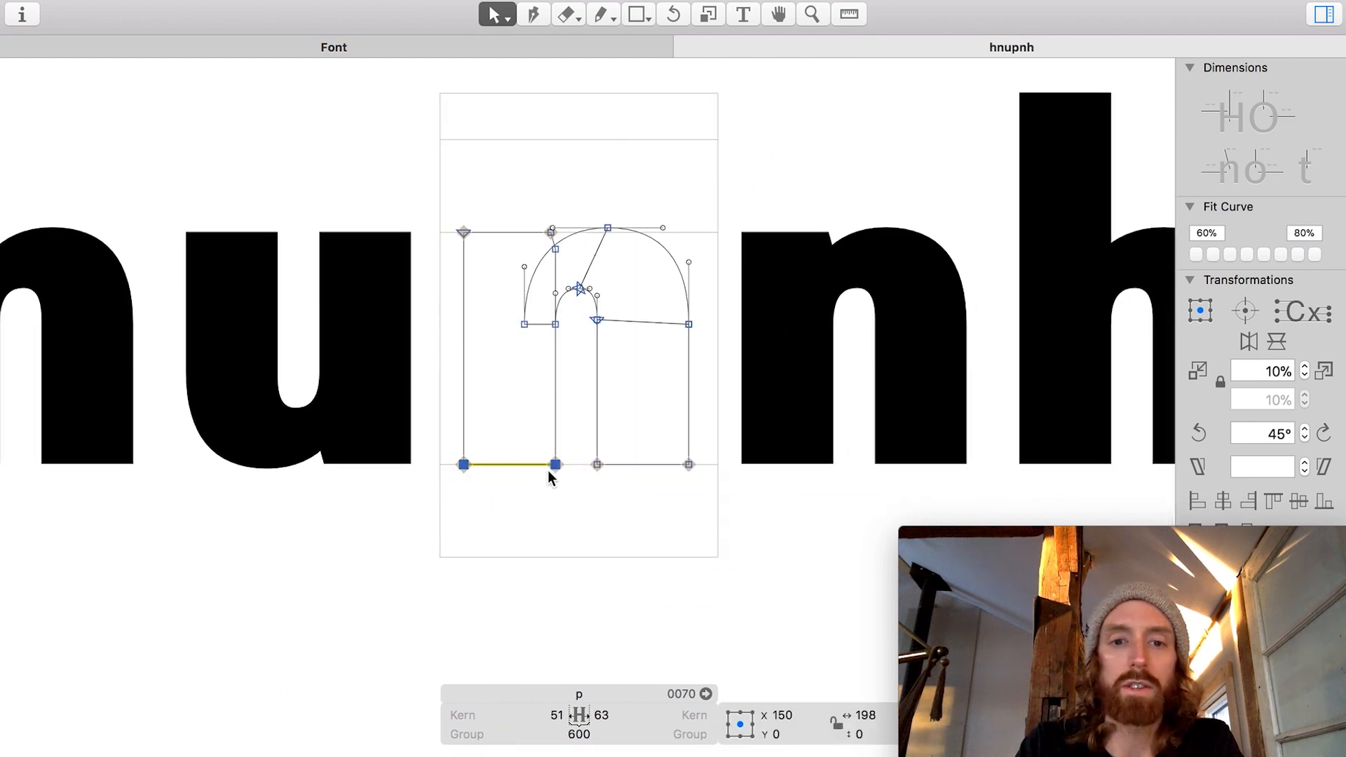
left_click_drag(550, 473, 554, 557)
key("super+i")
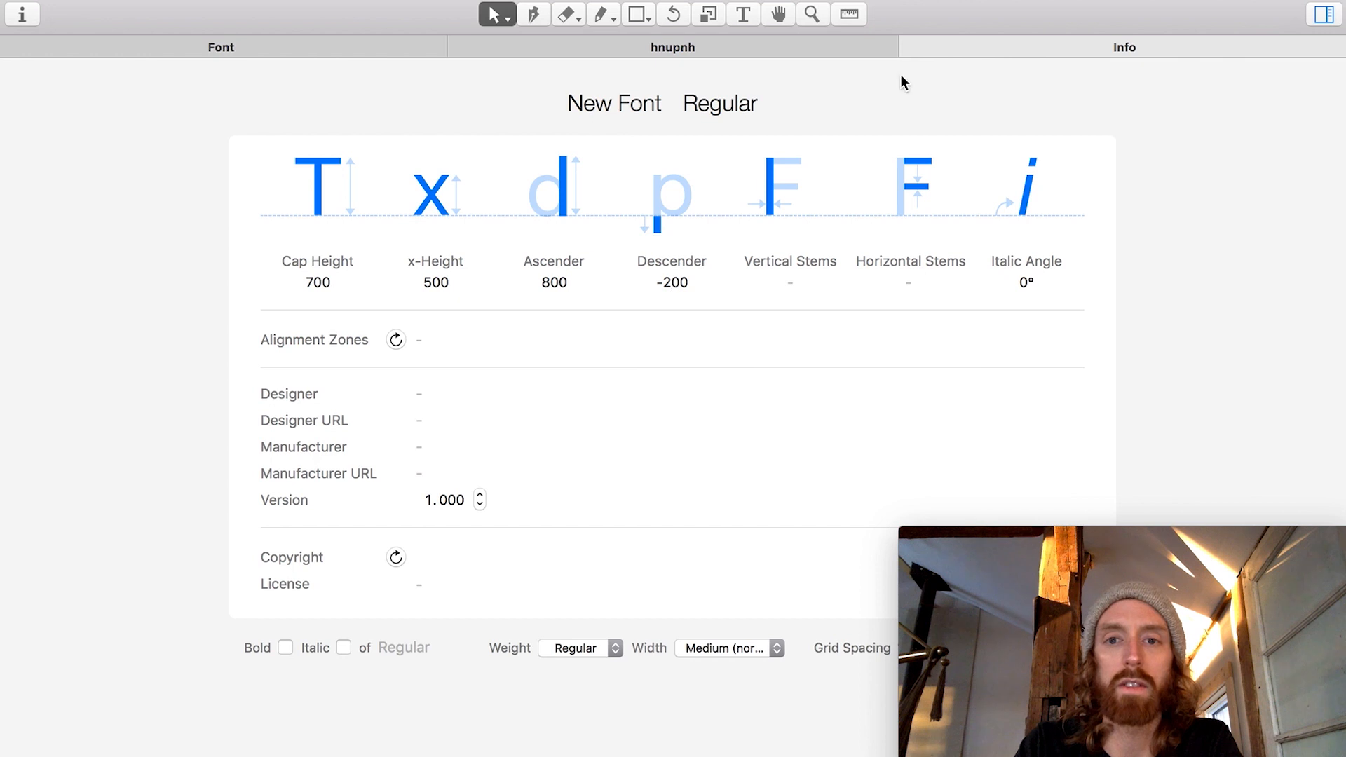
left_click(910, 47)
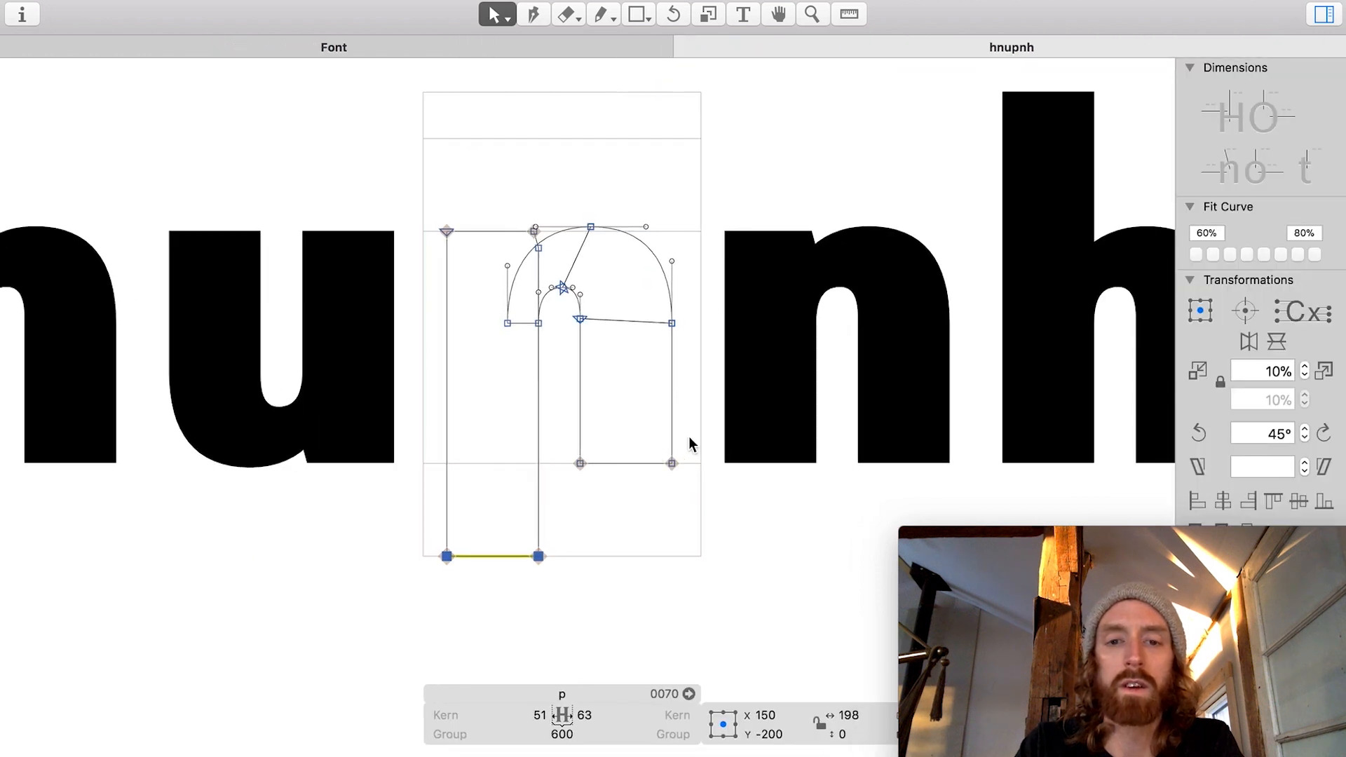
Step: Undo the extension of the p's long stem and try raising the end of its short right stem
key("space")
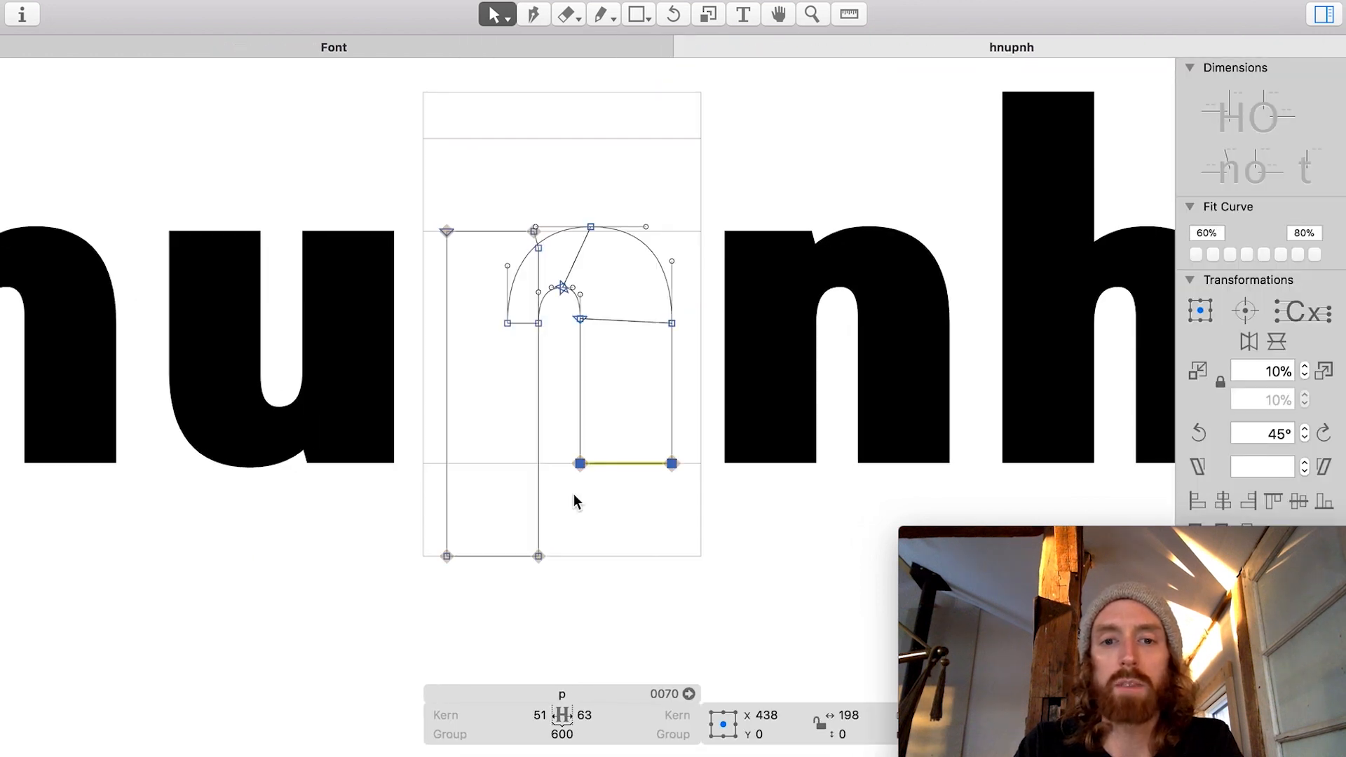
key("space")
key("super+z")
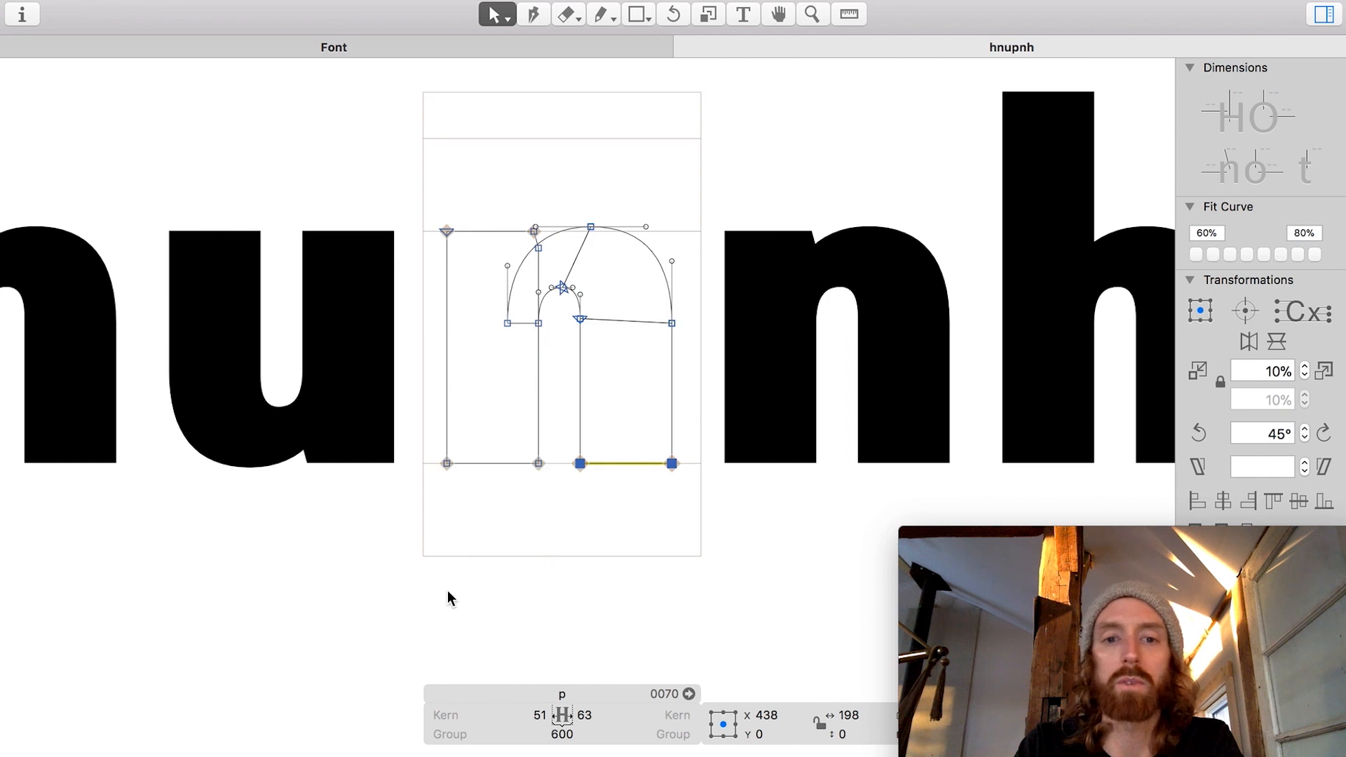
left_click_drag(567, 525, 691, 442)
left_click_drag(670, 464, 670, 335)
key("space")
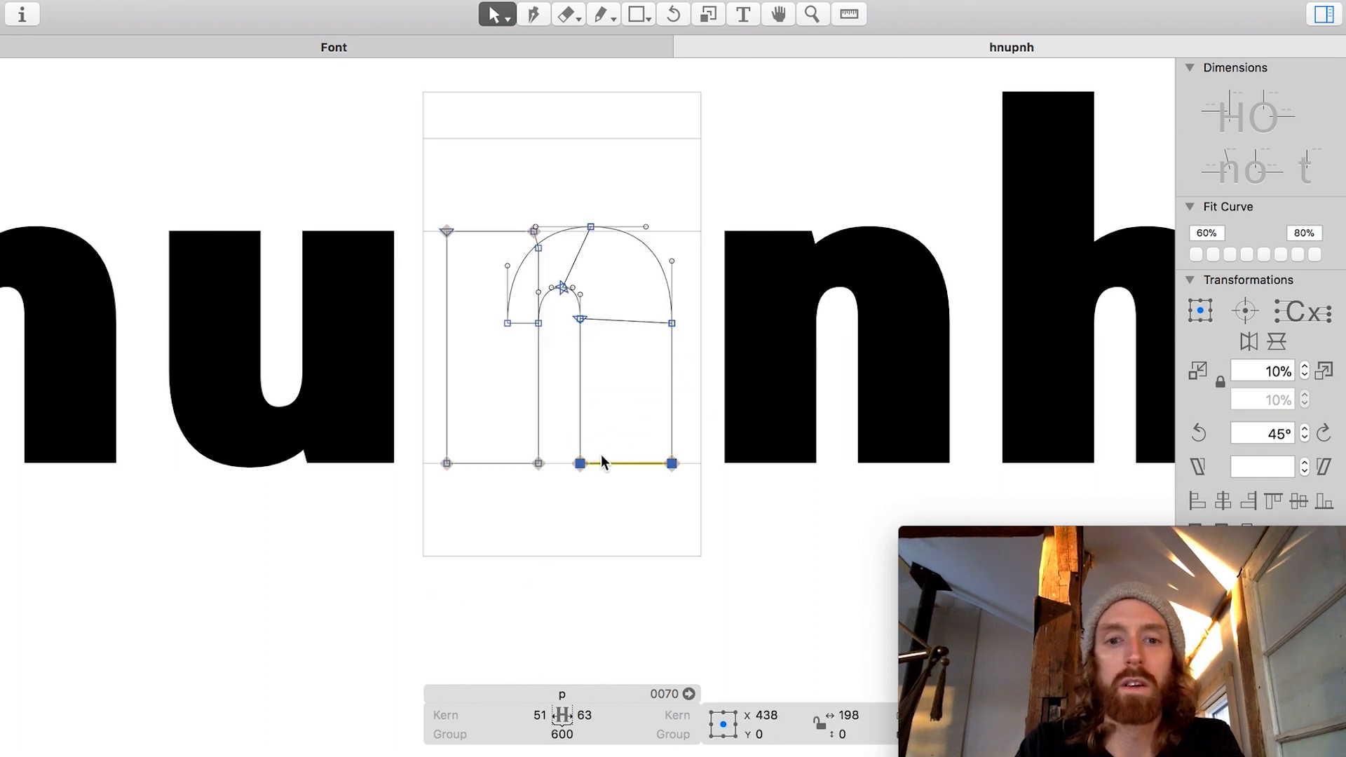
Step: Extend the p's long stem to the descender line again and raise the right stem's lower end to Y 217
left_click_drag(549, 429, 454, 559)
left_click_drag(581, 499, 673, 363)
key("space")
scroll(595, 286, "up", 3)
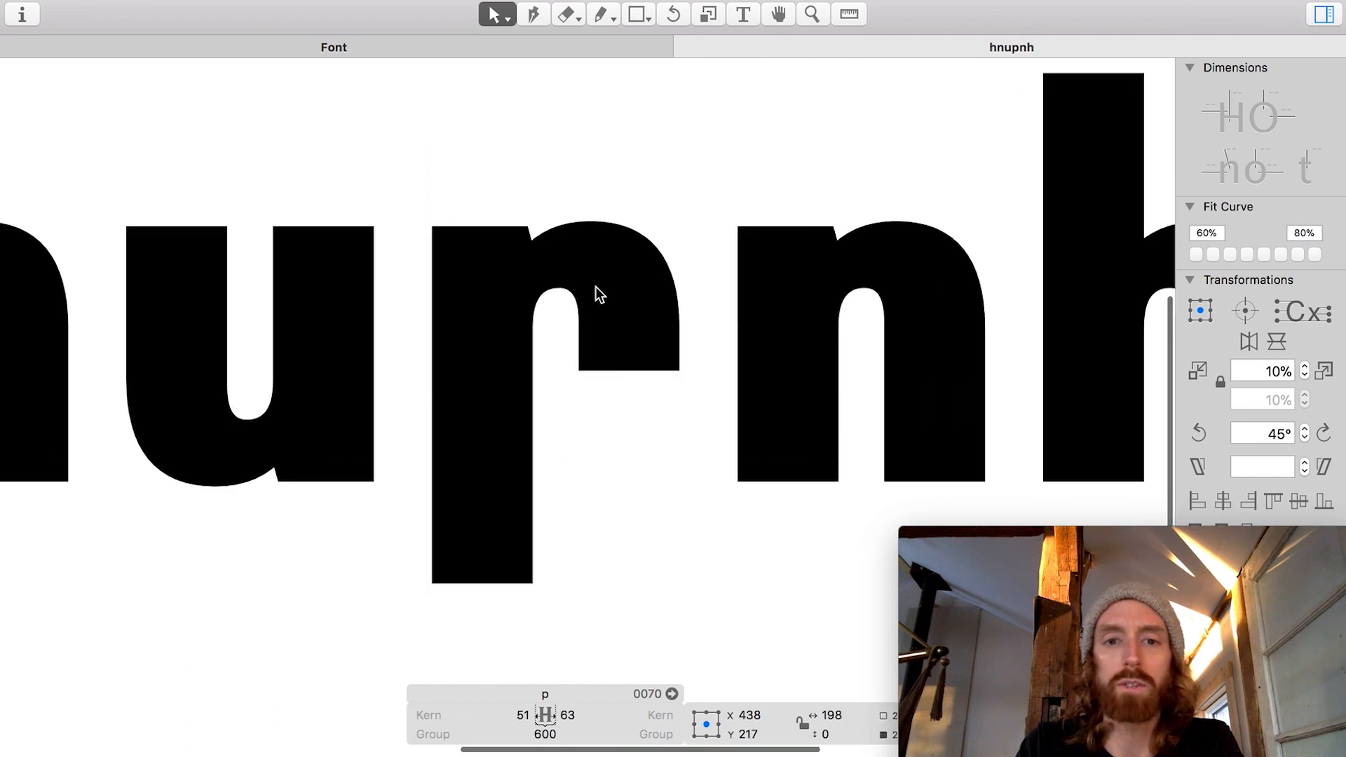
Step: Try duplicating the p's arch and shortened right stem and flipping the copy vertically, and undo it
left_click(538, 228)
double_click(537, 227)
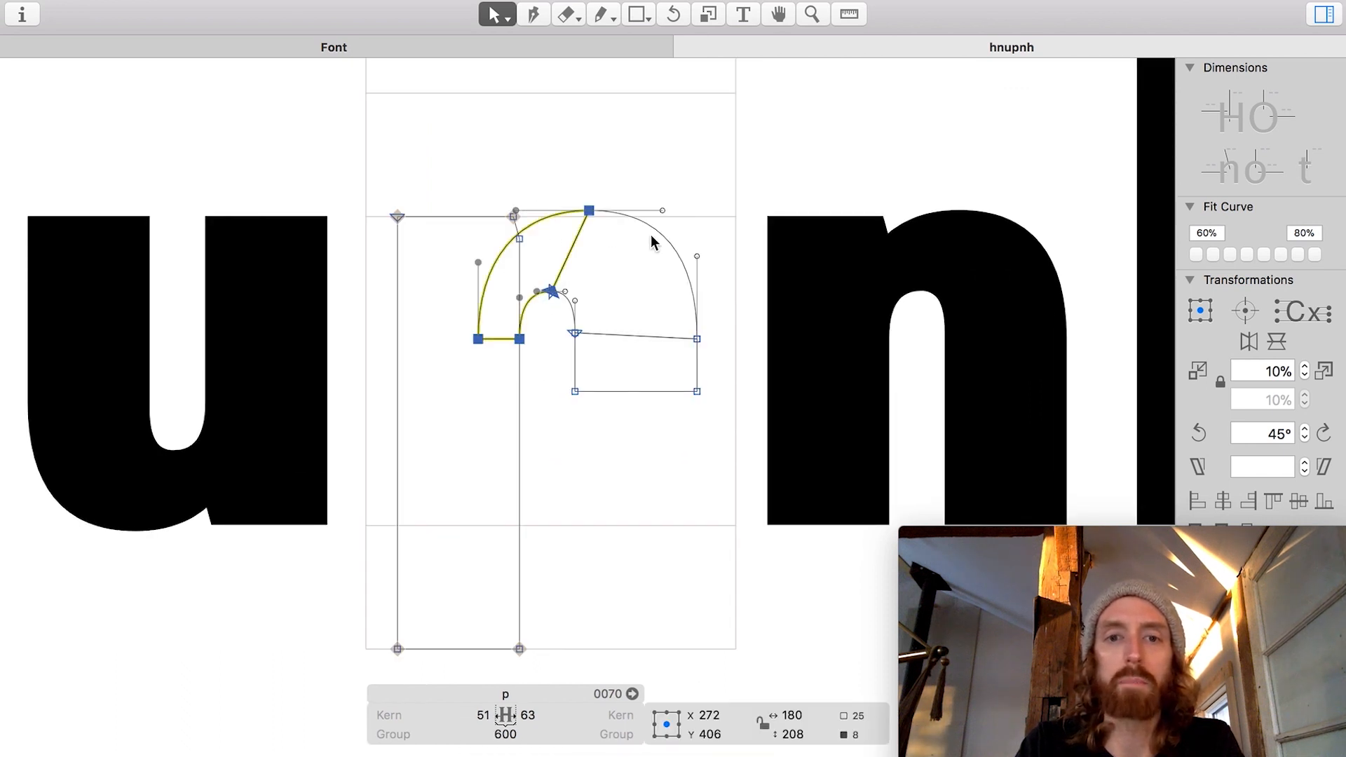
left_click(662, 384, "shift")
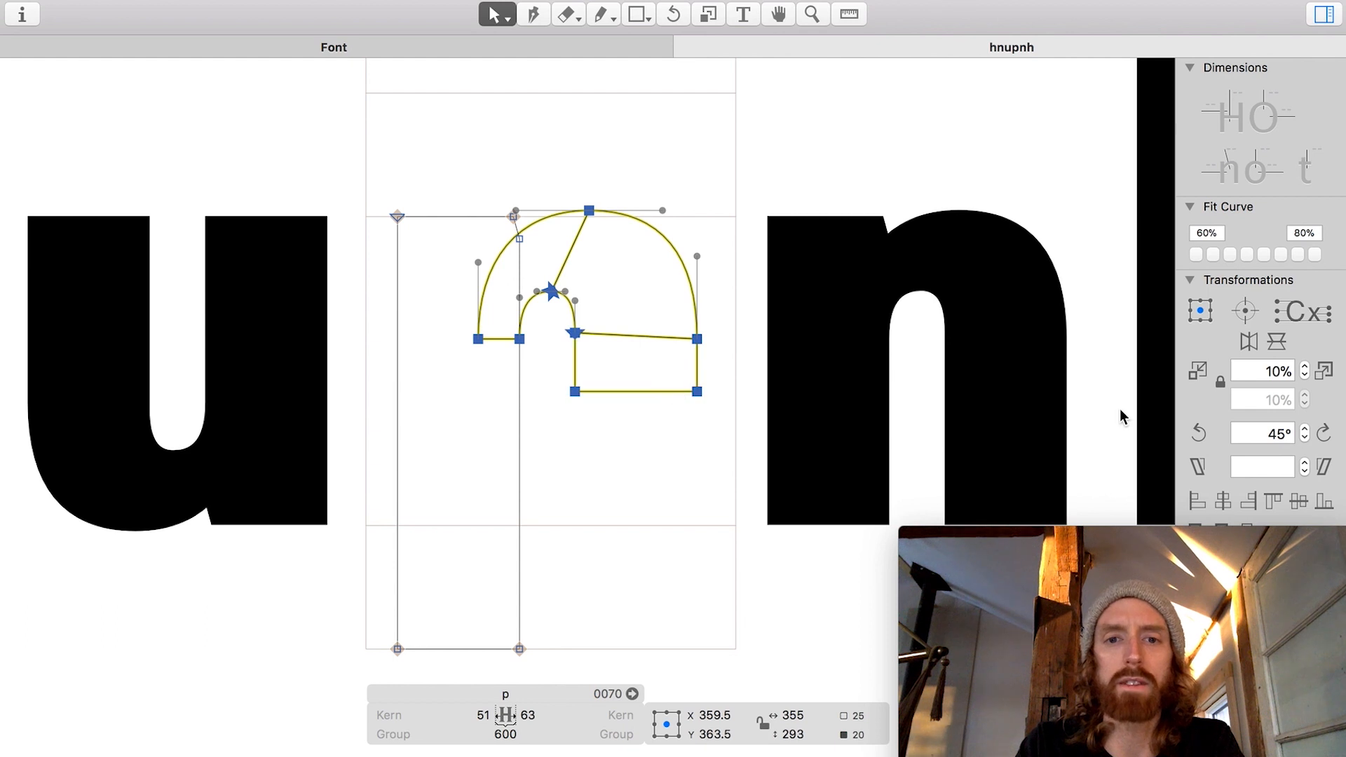
left_click(1277, 343)
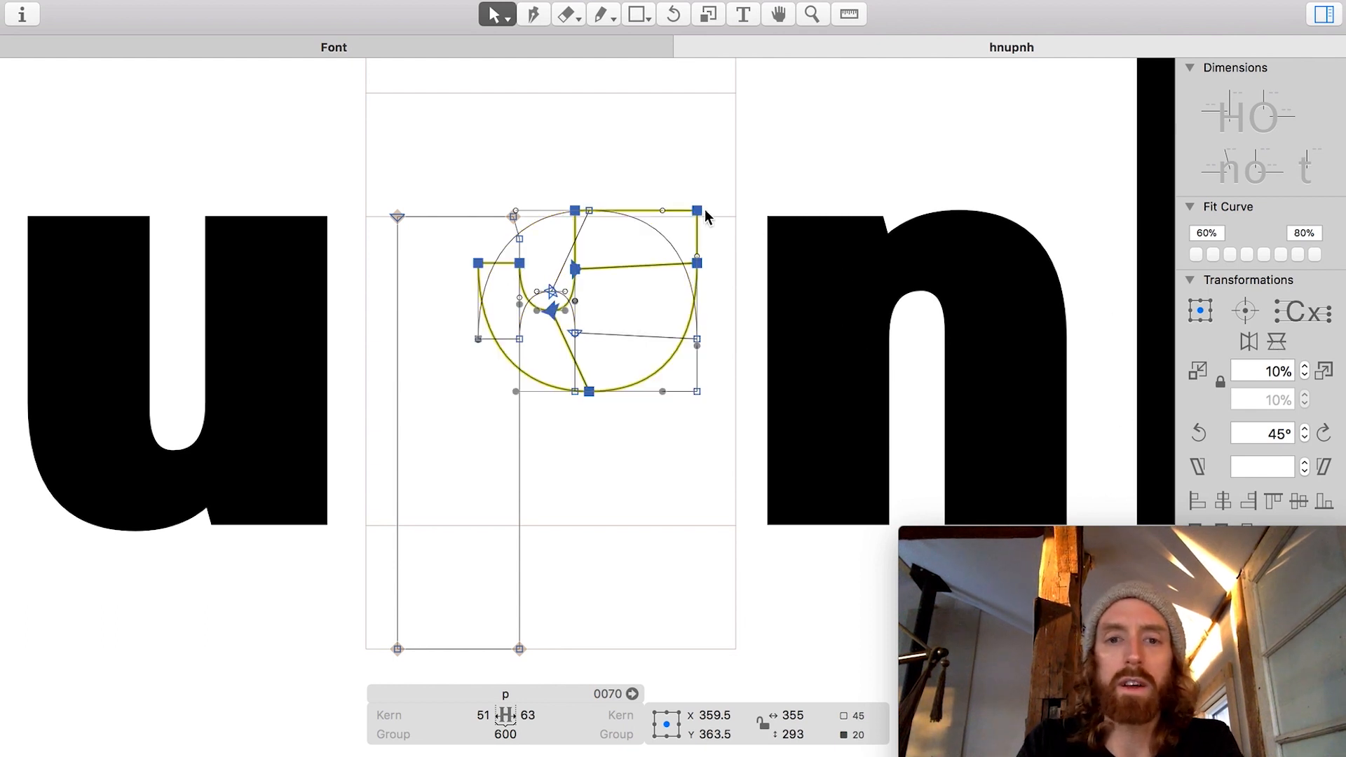
key("super+z")
Step: Select the p's arch and shortened right stem without the long stem, duplicate them in place and flip the copy vertically
key("super+a")
left_click(526, 431, "shift")
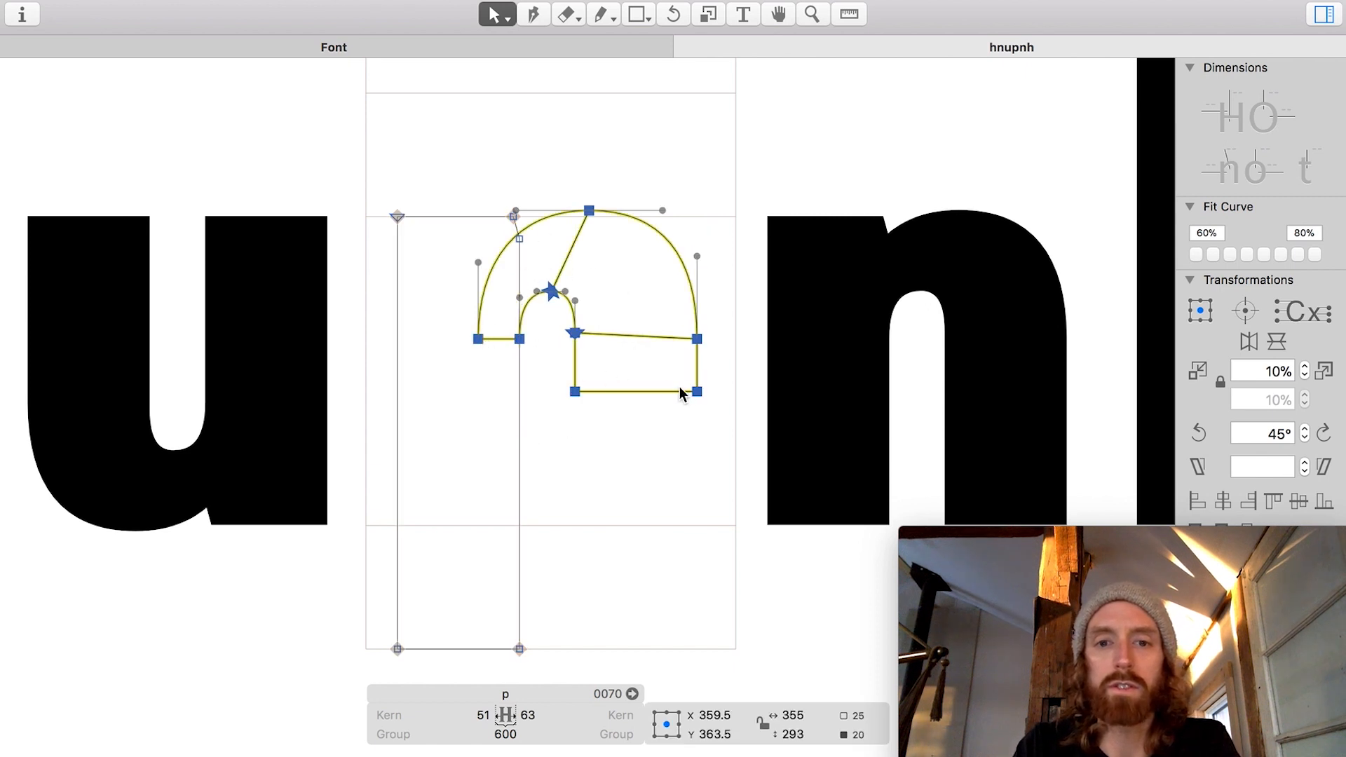
left_click(1277, 341)
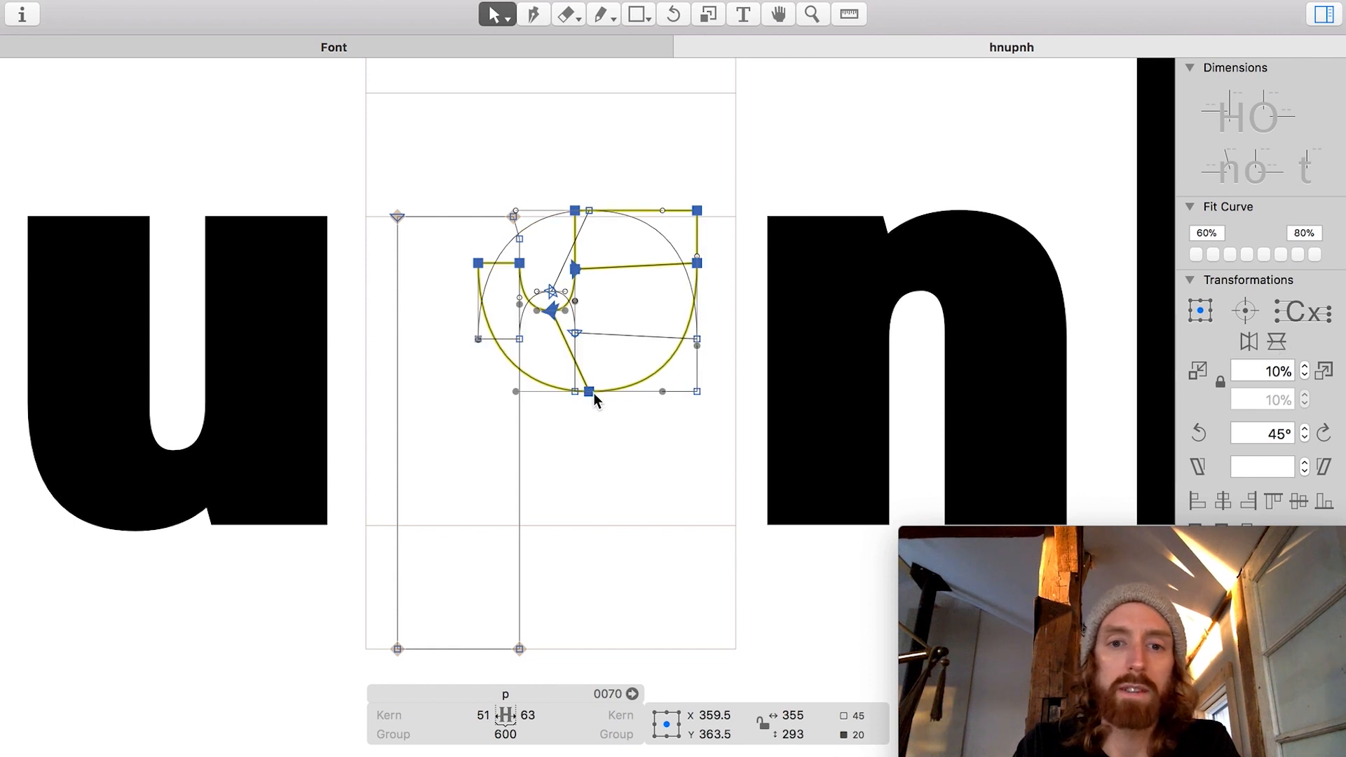
Step: Move the flipped copy down until its lowest curve node sits at Y -10, and preview the closed bowl
left_click_drag(696, 211, 697, 316)
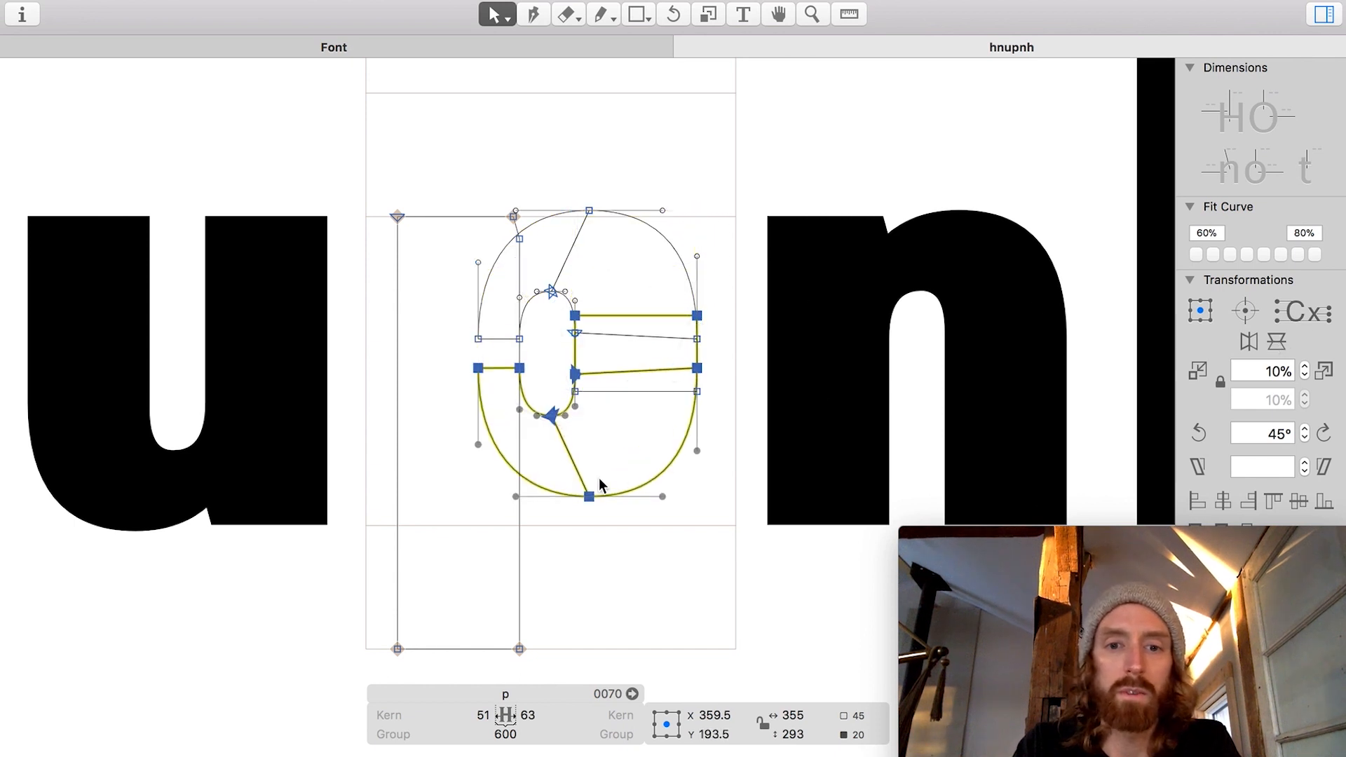
left_click_drag(591, 494, 593, 524)
key("shift+Down")
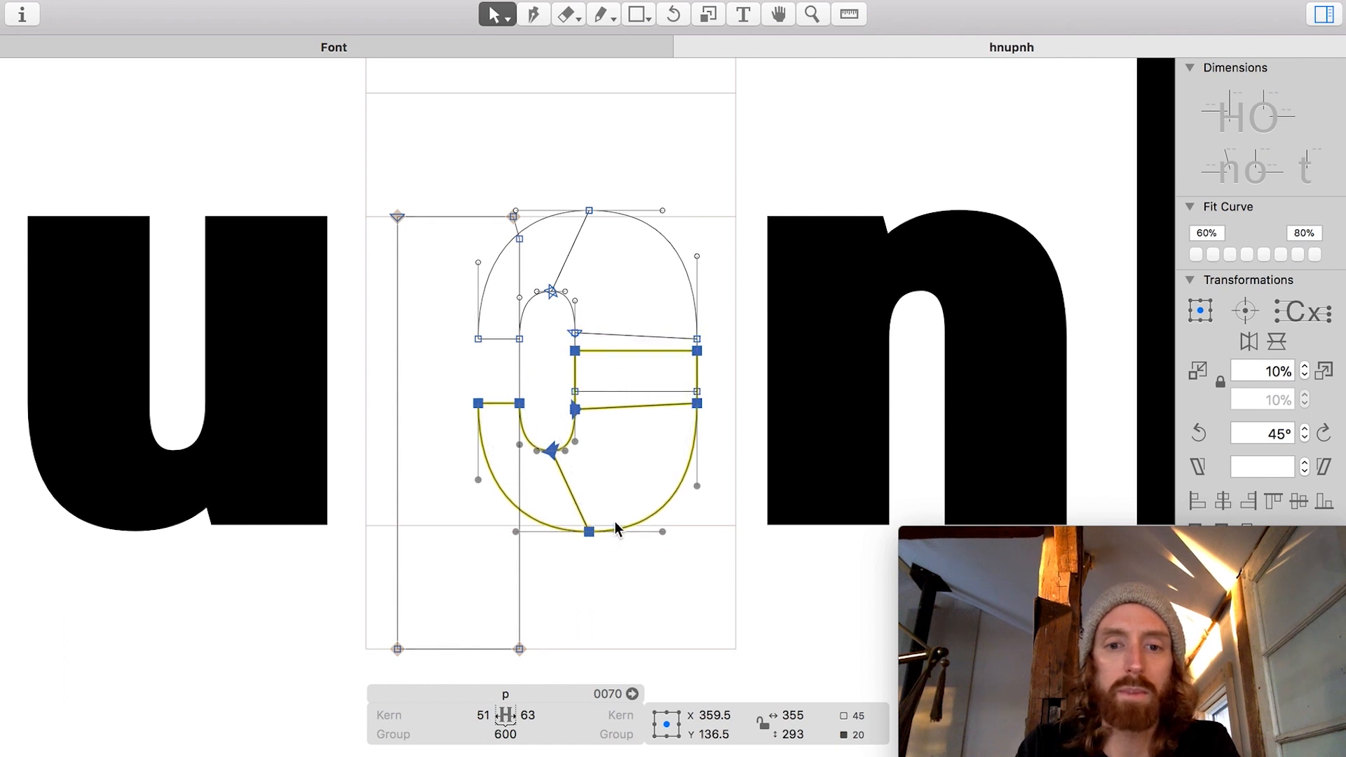
left_click(619, 545)
scroll(592, 534, "up", 5)
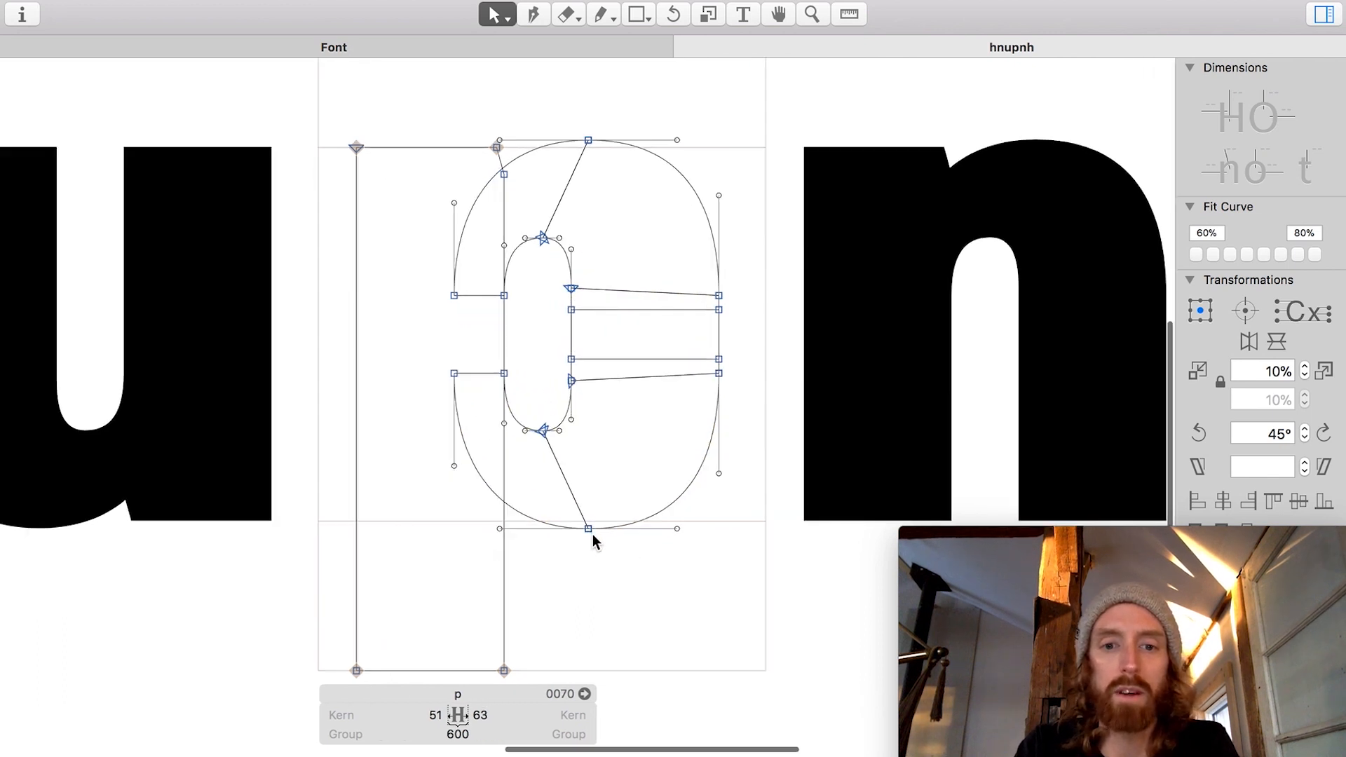
left_click(584, 518)
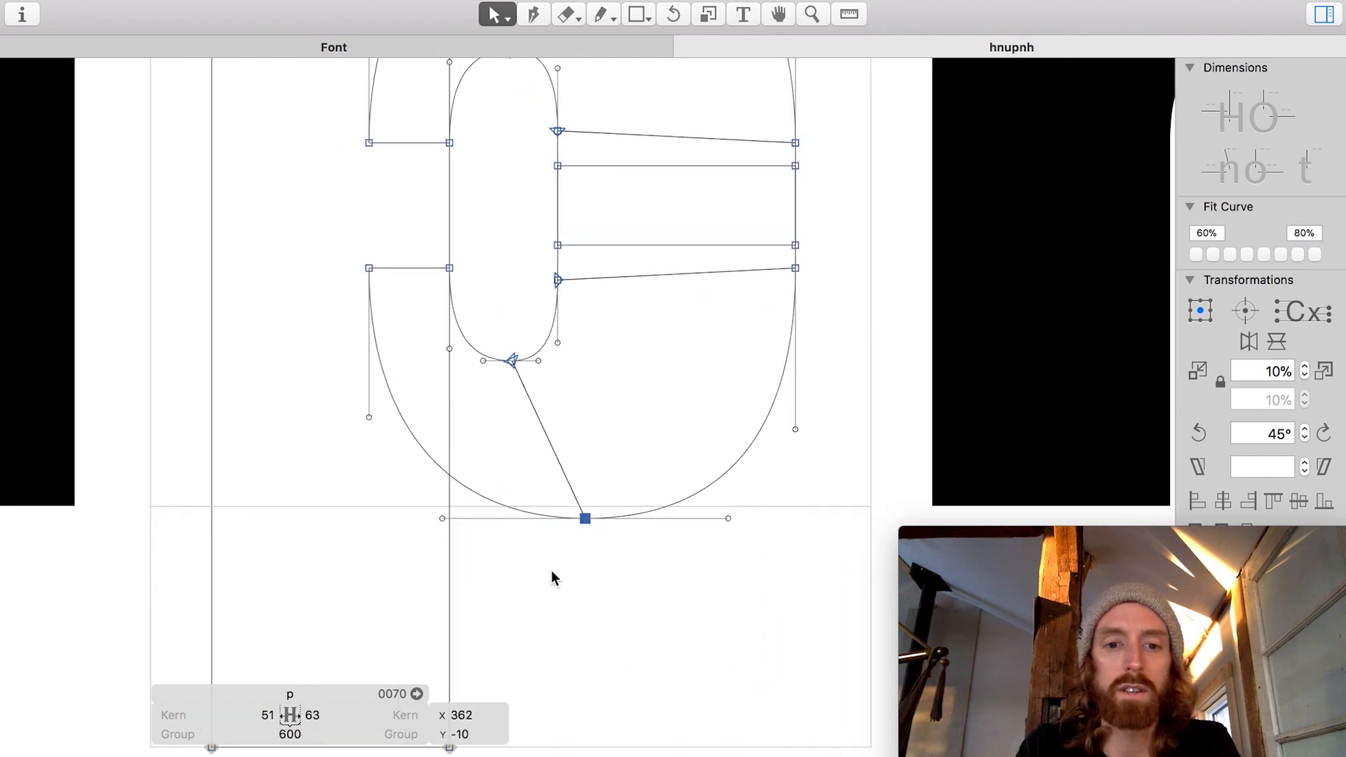
scroll(566, 569, "down", 4)
key("space")
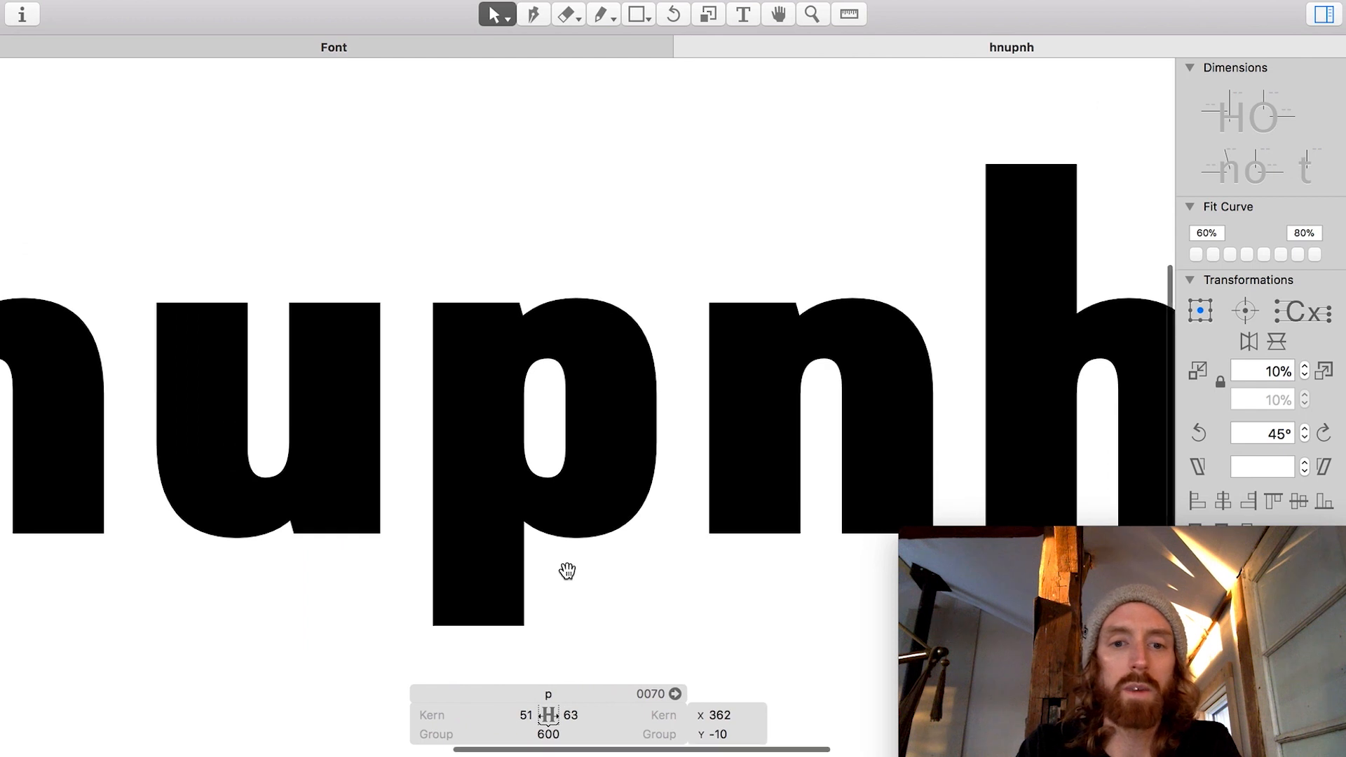
Step: Move the lower bowl's outer end node inside the stem 20 units right to X 202 and preview the joint
scroll(543, 432, "up", 2)
left_click(437, 491)
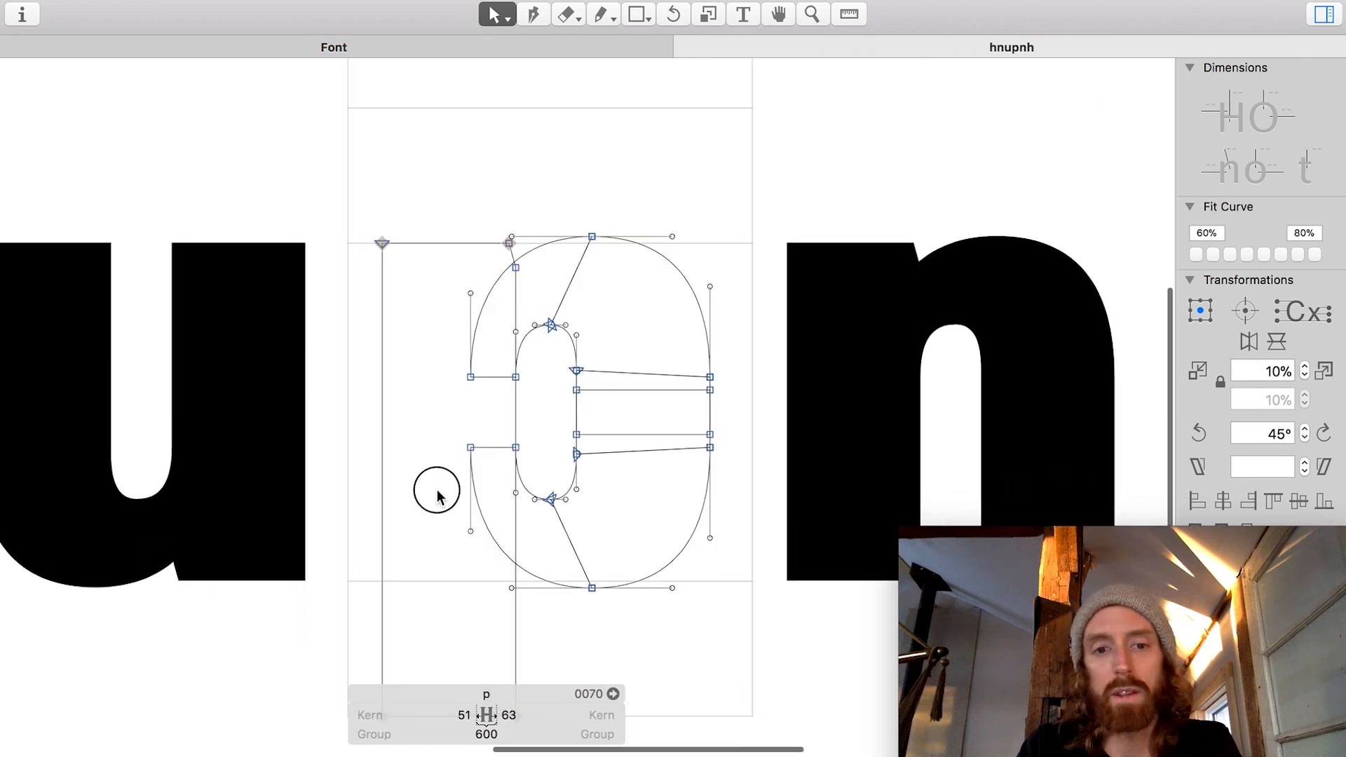
left_click_drag(436, 491, 430, 499)
key("shift+Right")
key("shift+Right")
key("space")
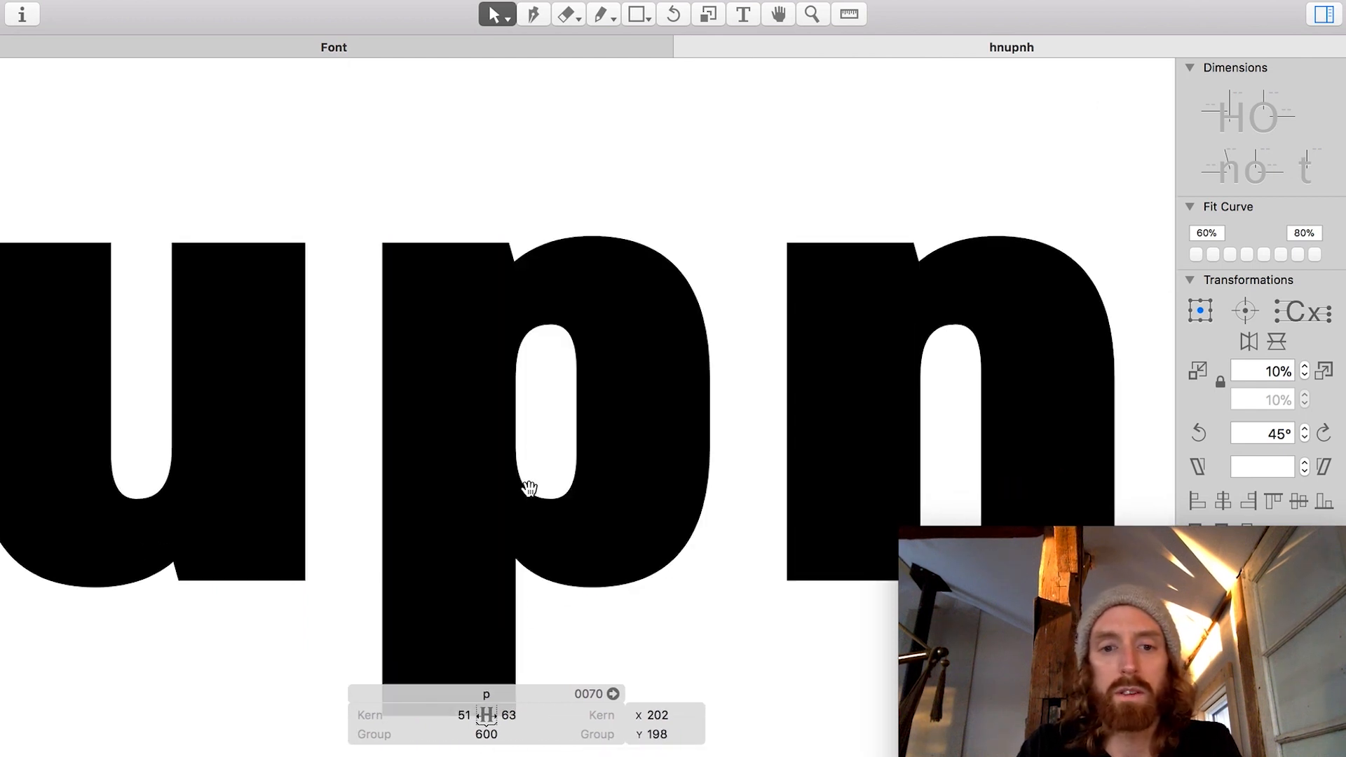
Step: Raise the curve handle below that end node to Y 84 and preview the p within the word
scroll(513, 534, "down", 2)
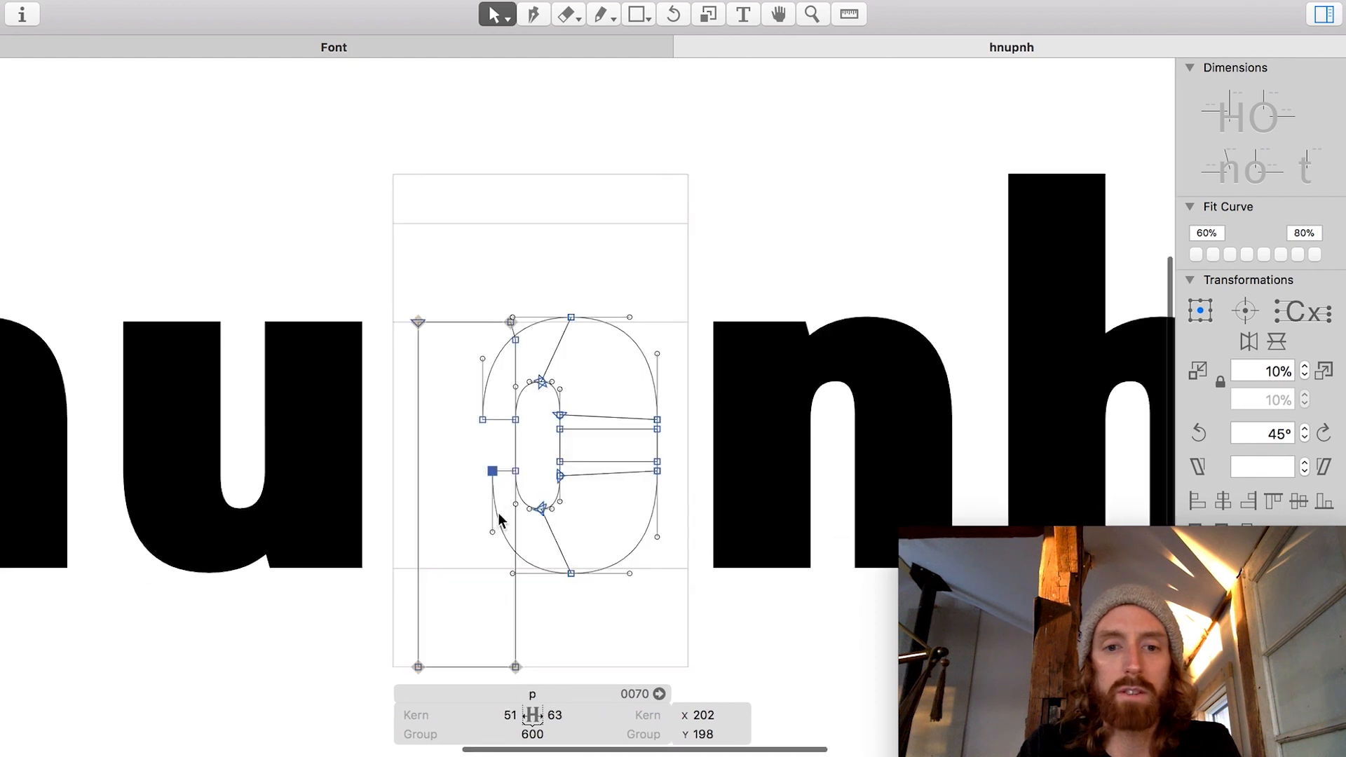
left_click(493, 531)
key("shift+Up")
key("space")
scroll(505, 533, "down", 2)
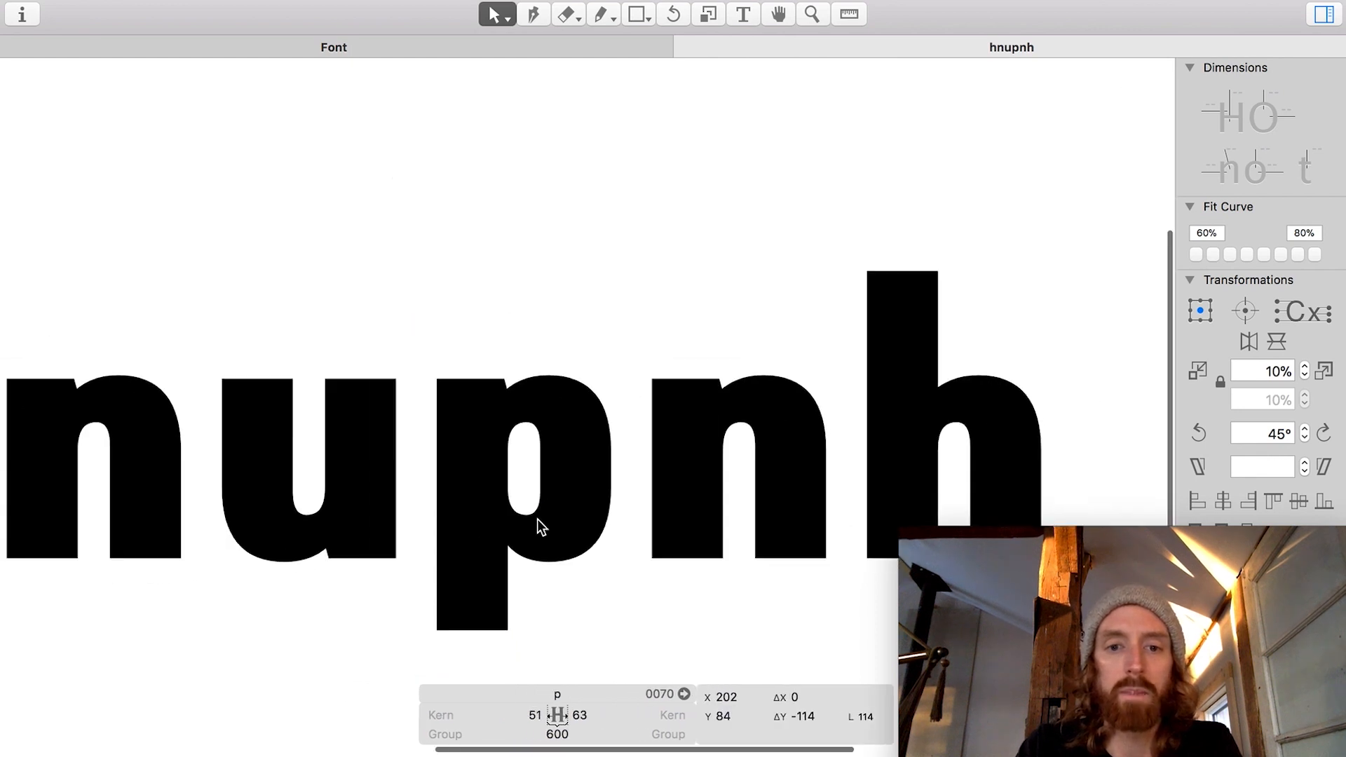
Step: Insert a q between the p and the second n
key("t")
left_click(617, 484)
type("q")
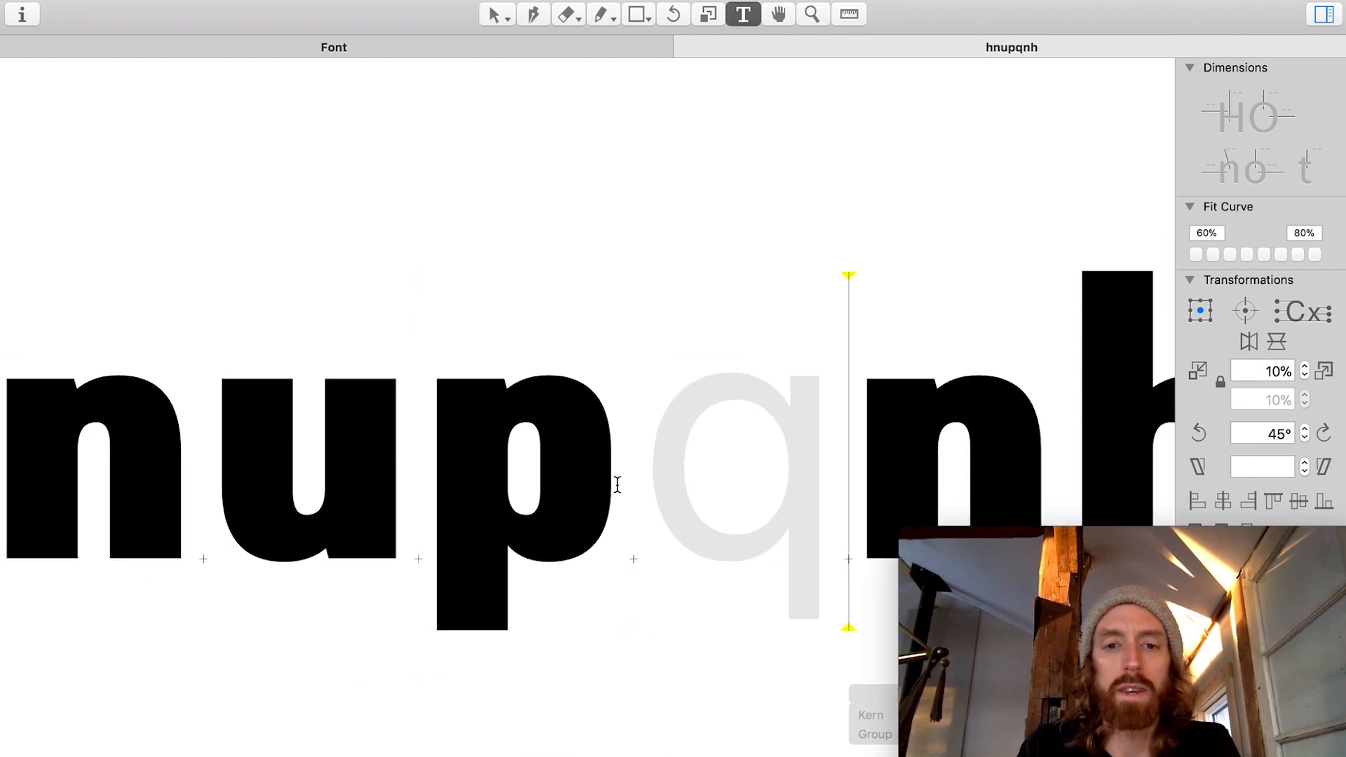
key("Escape")
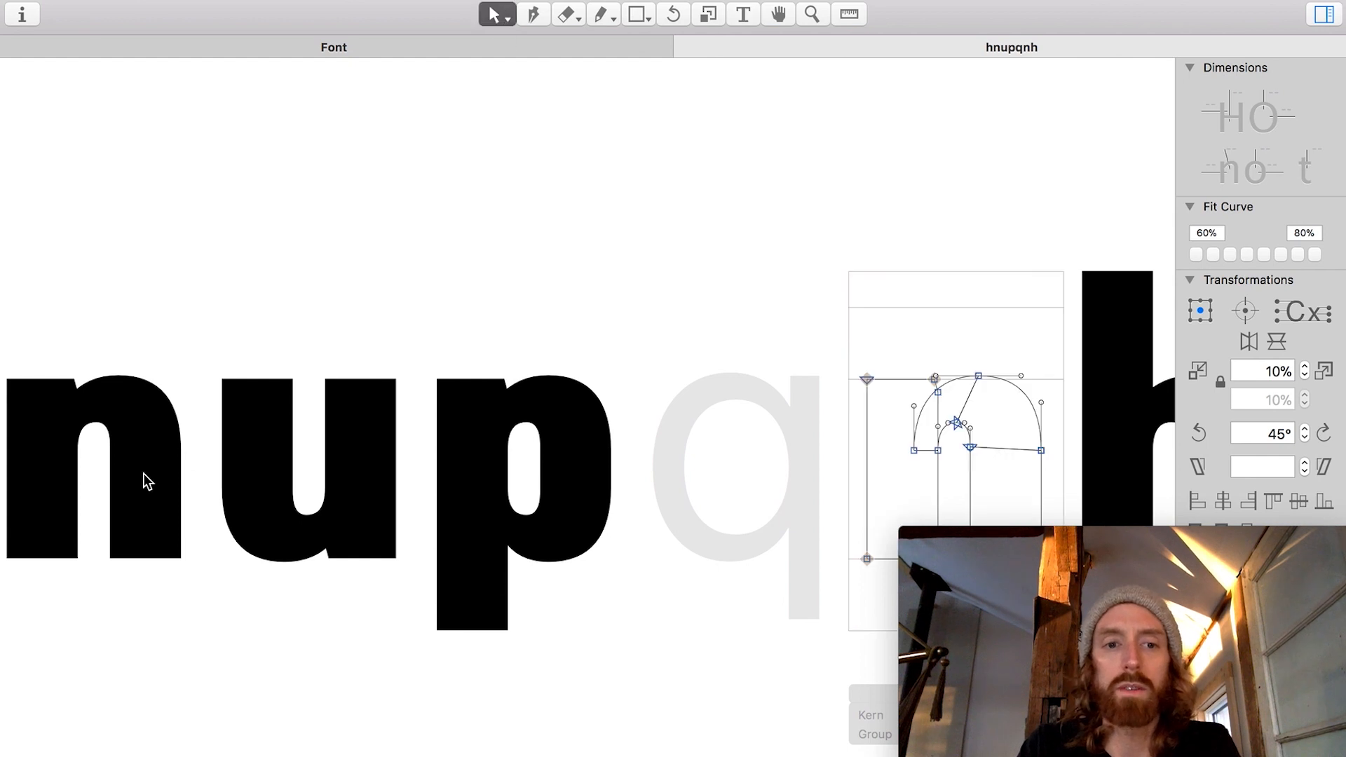
Step: Look over the n, u and p outlines in turn and open the empty q glyph for editing
double_click(143, 473)
double_click(339, 473)
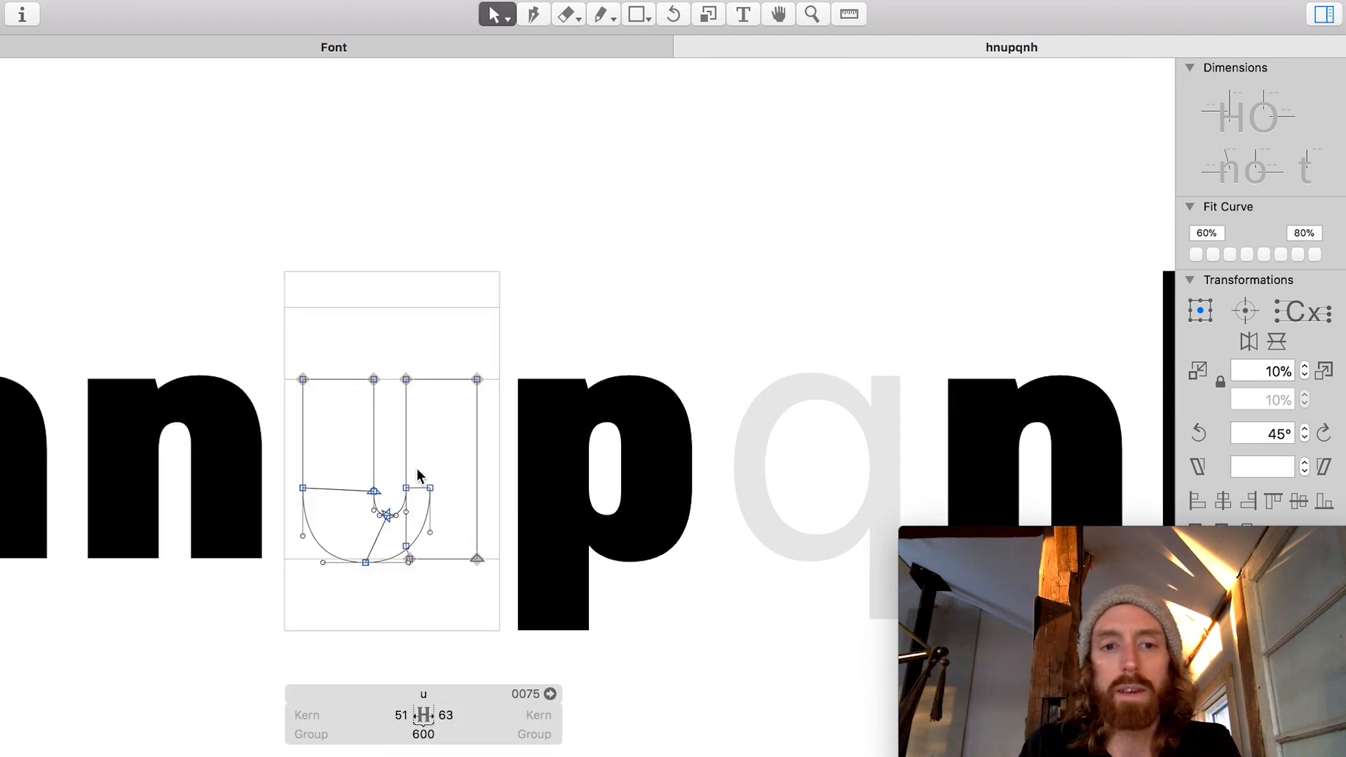
scroll(590, 463, "right", 4)
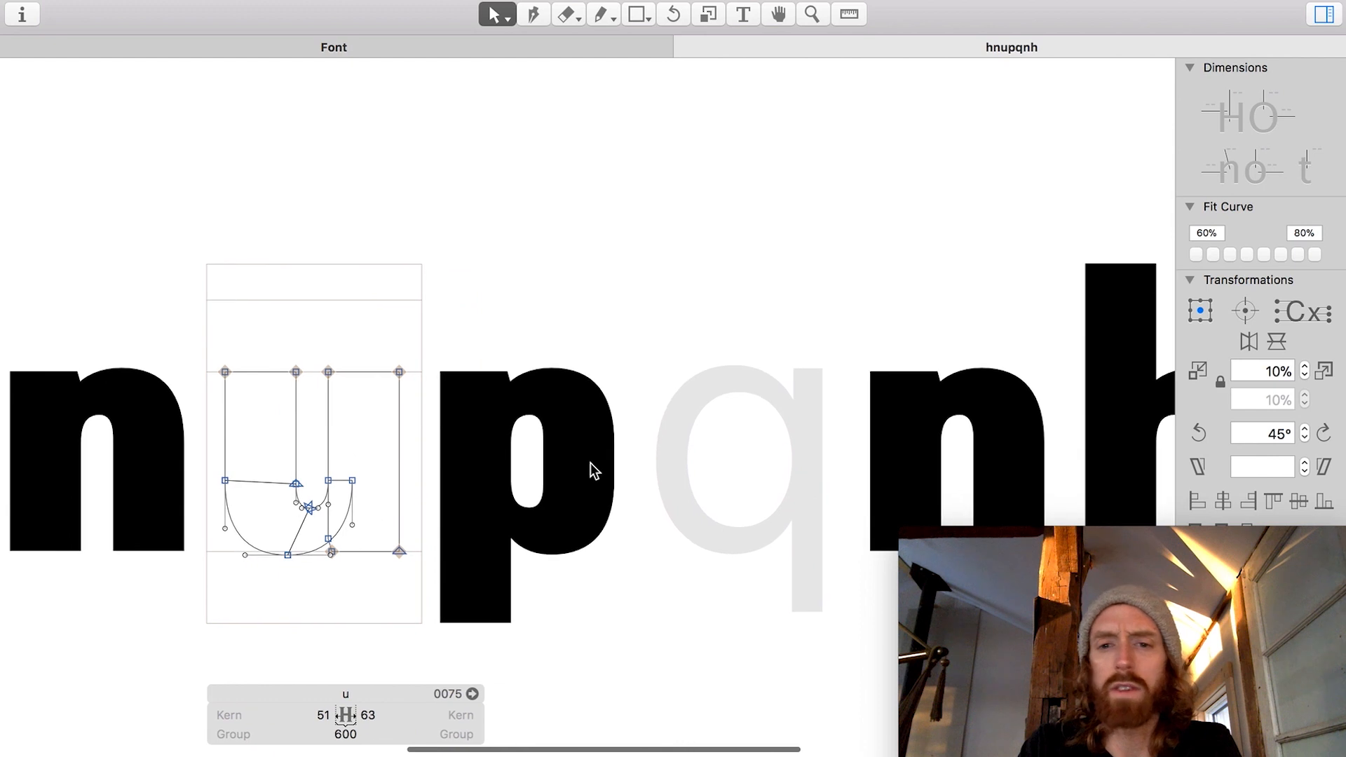
double_click(505, 455)
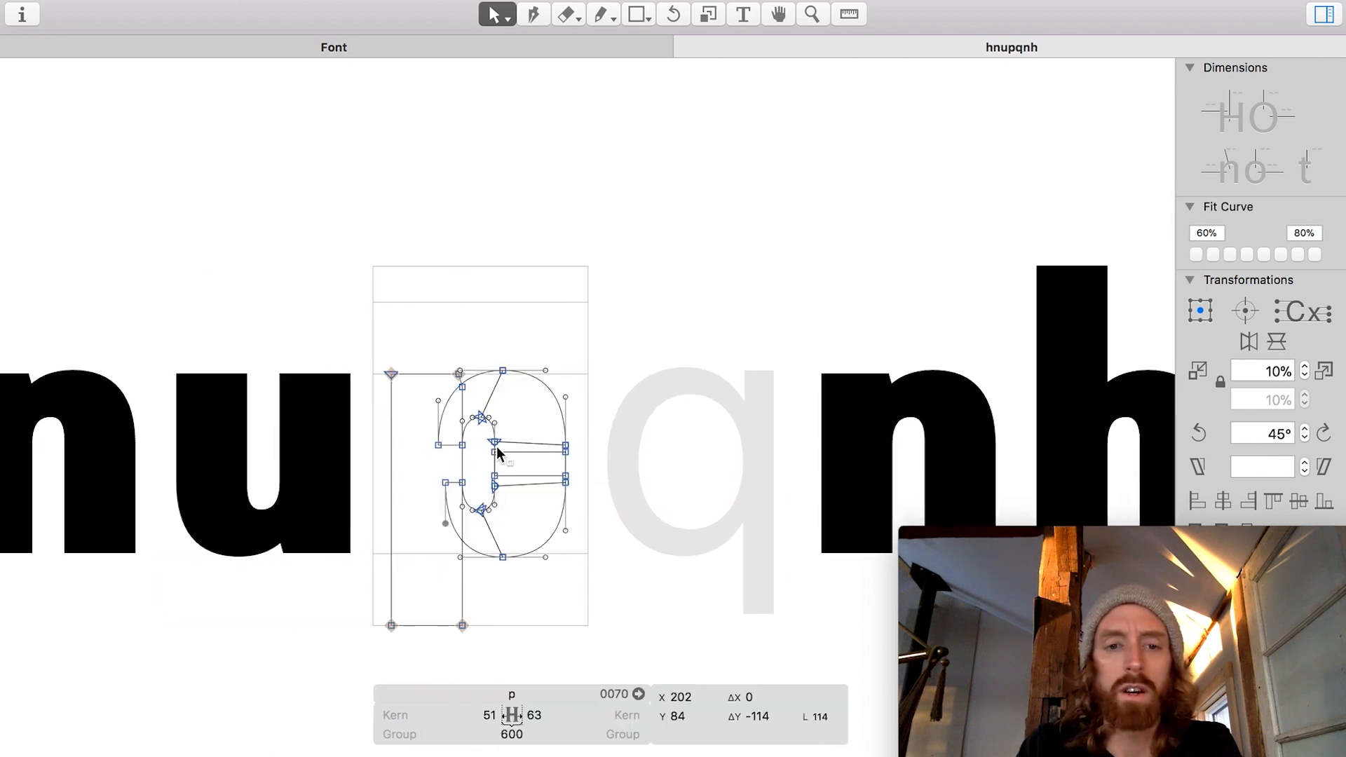
double_click(713, 477)
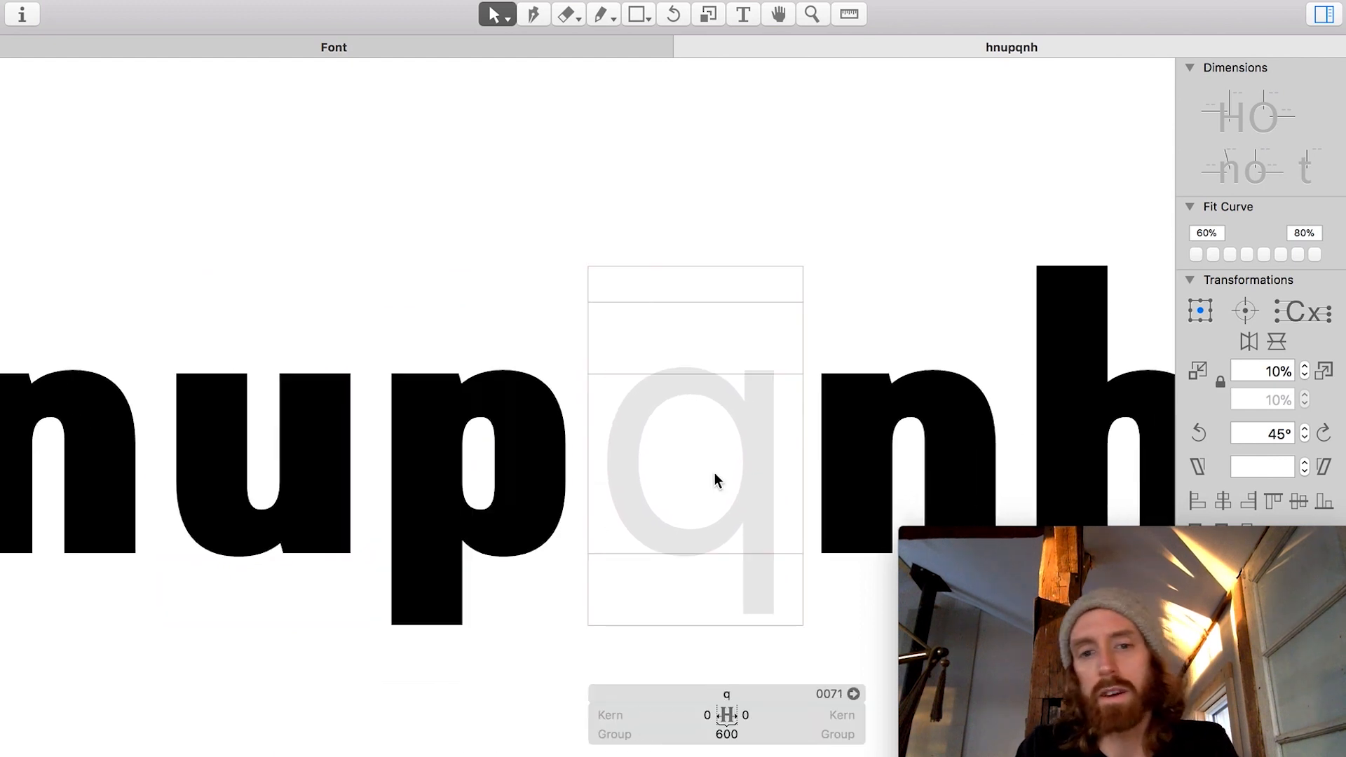
Step: Add the lowercase p as a component in the empty q glyph
right_click(672, 455)
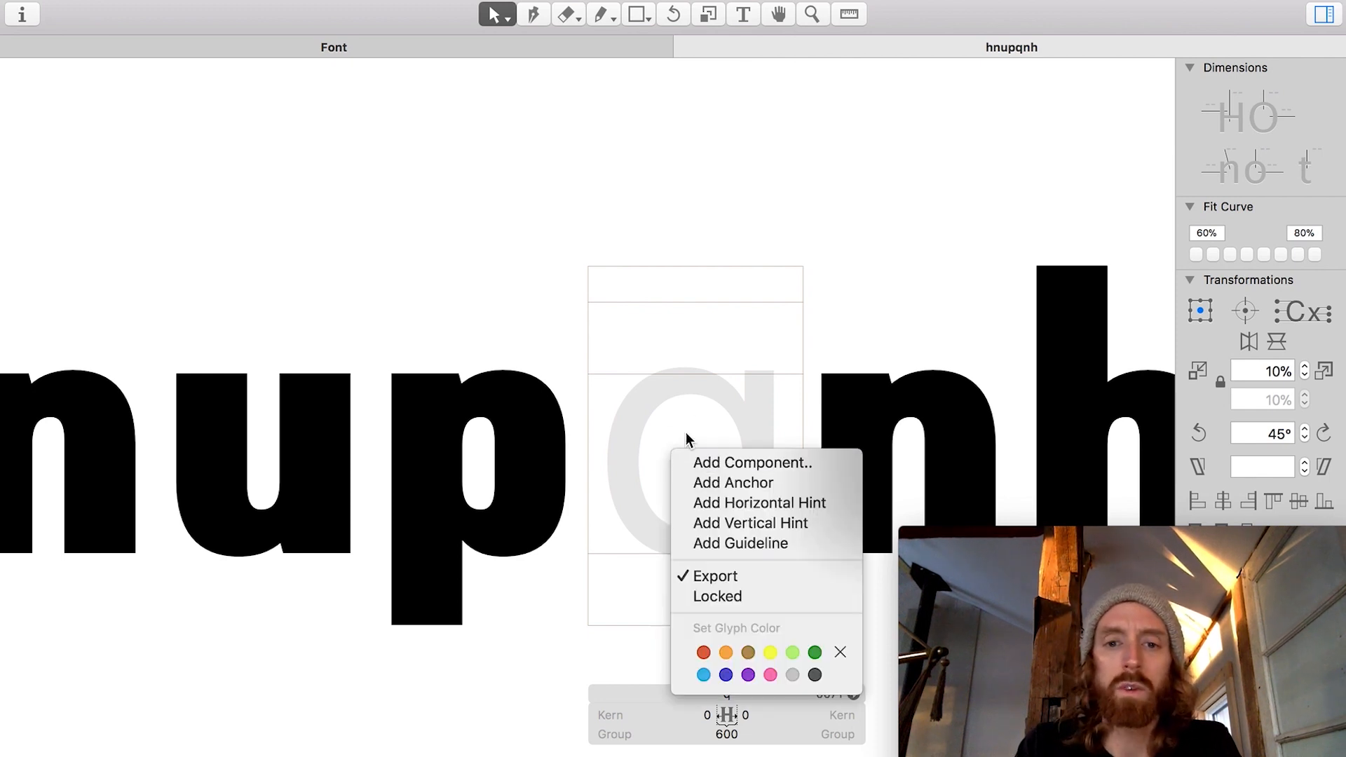
left_click(685, 435)
right_click(698, 435)
left_click(701, 436)
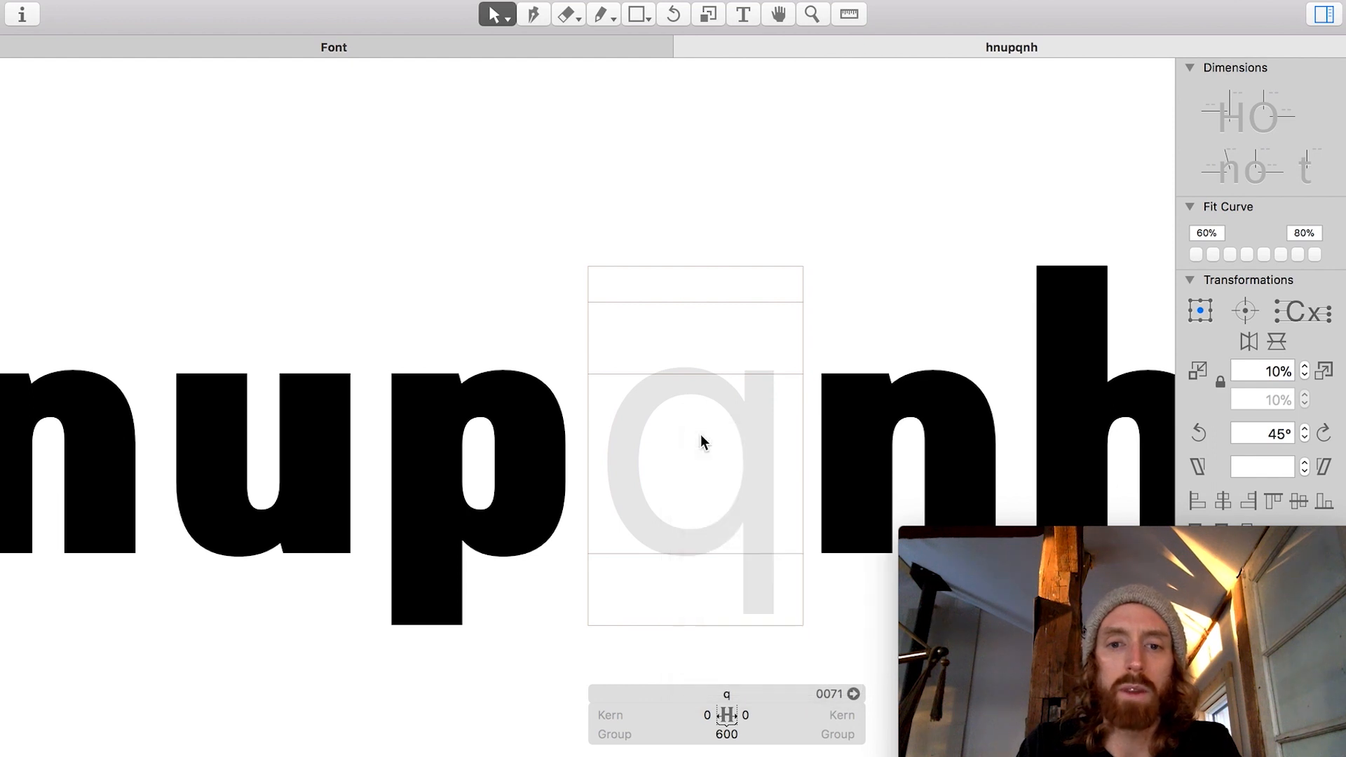
scroll(668, 245, "down", 1)
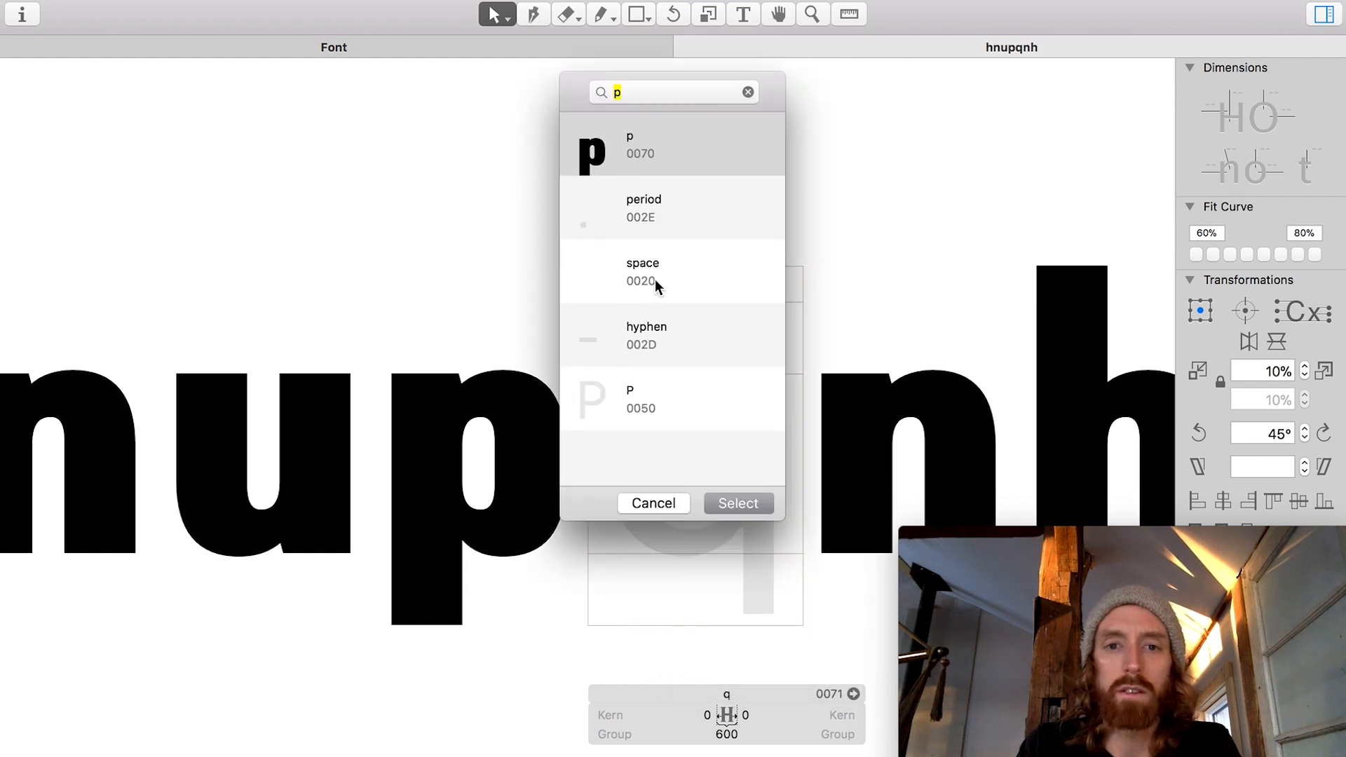
scroll(655, 279, "down", 1)
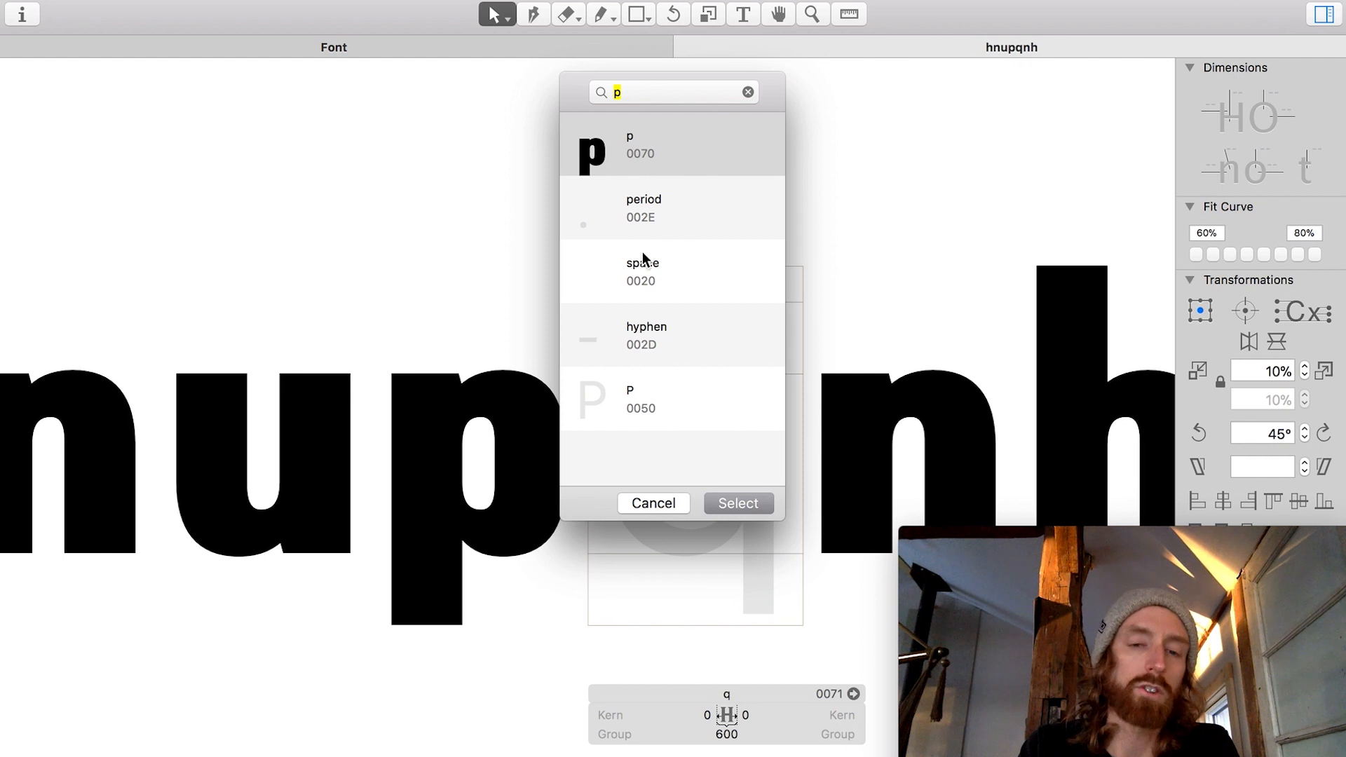
left_click(638, 150)
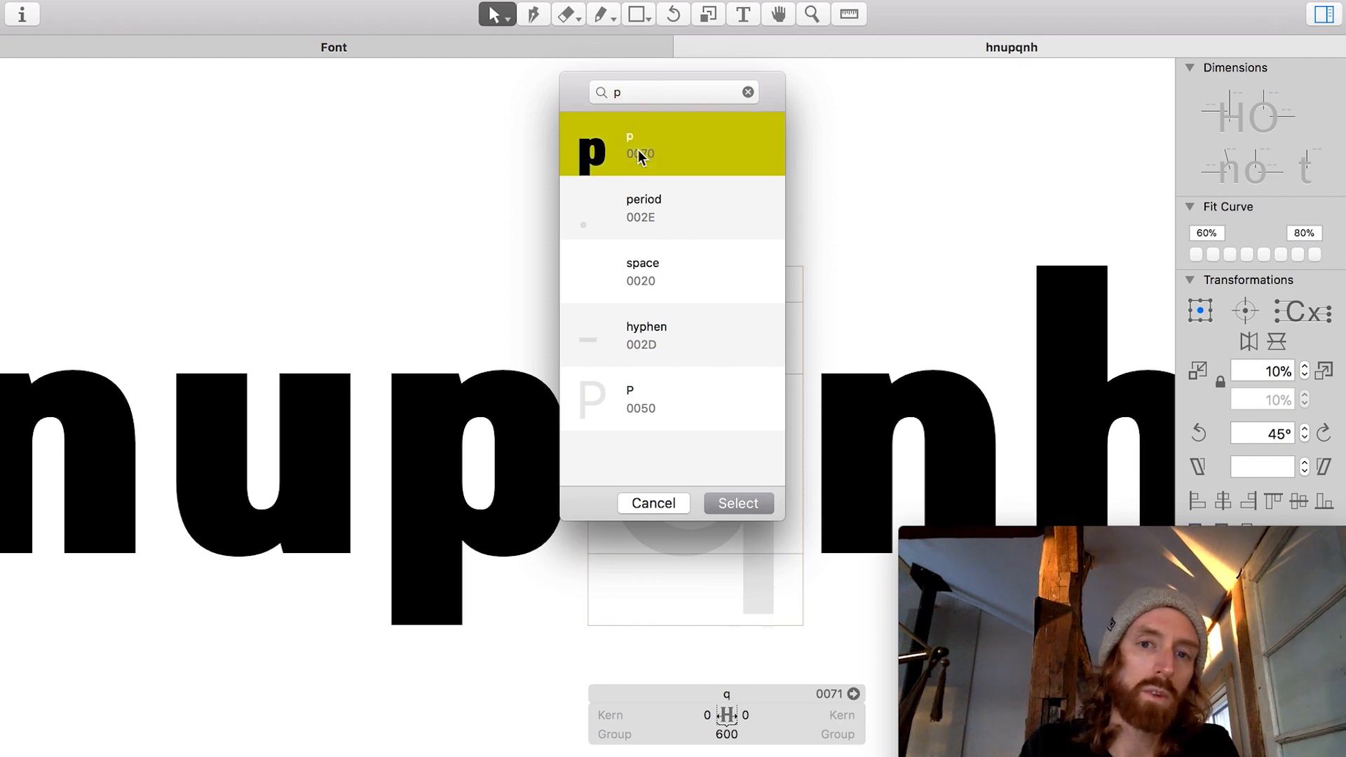
left_click_drag(652, 88, 582, 87)
type("p")
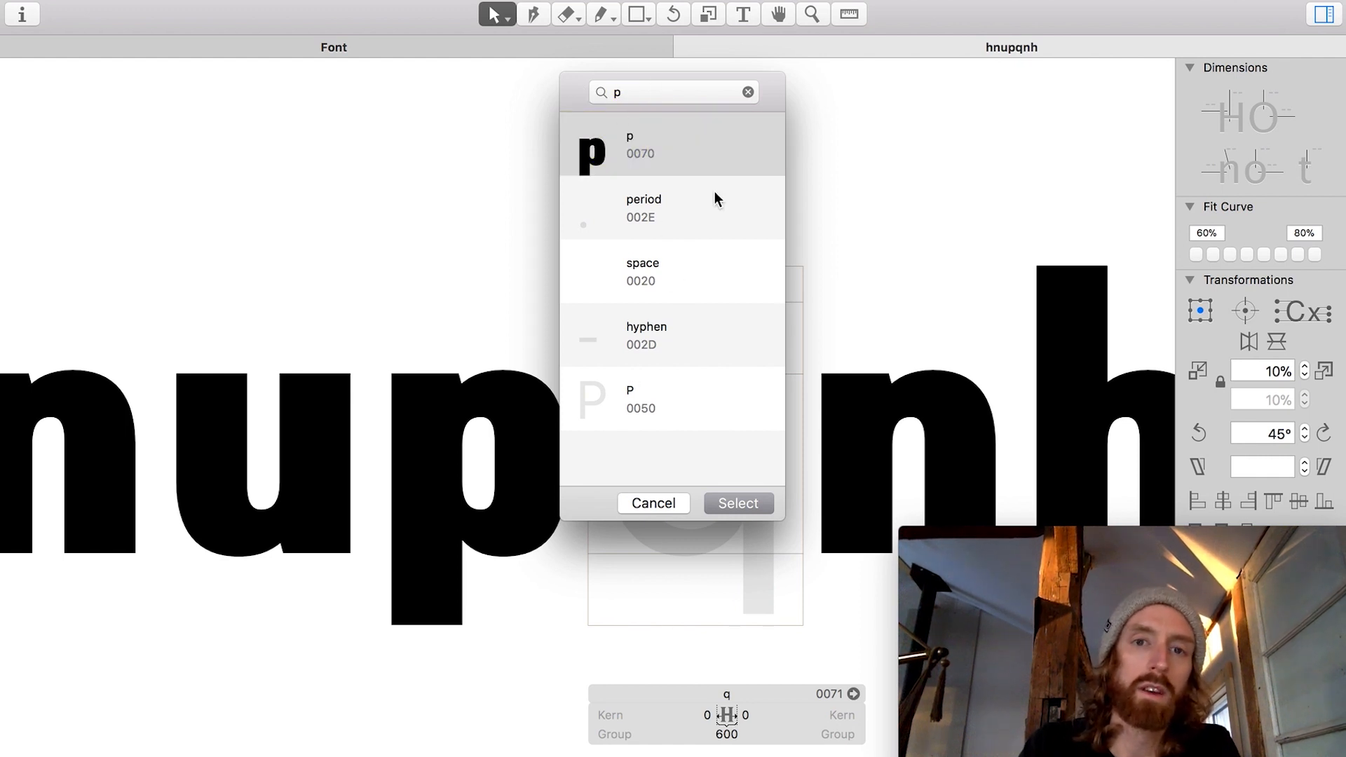
left_click(738, 503)
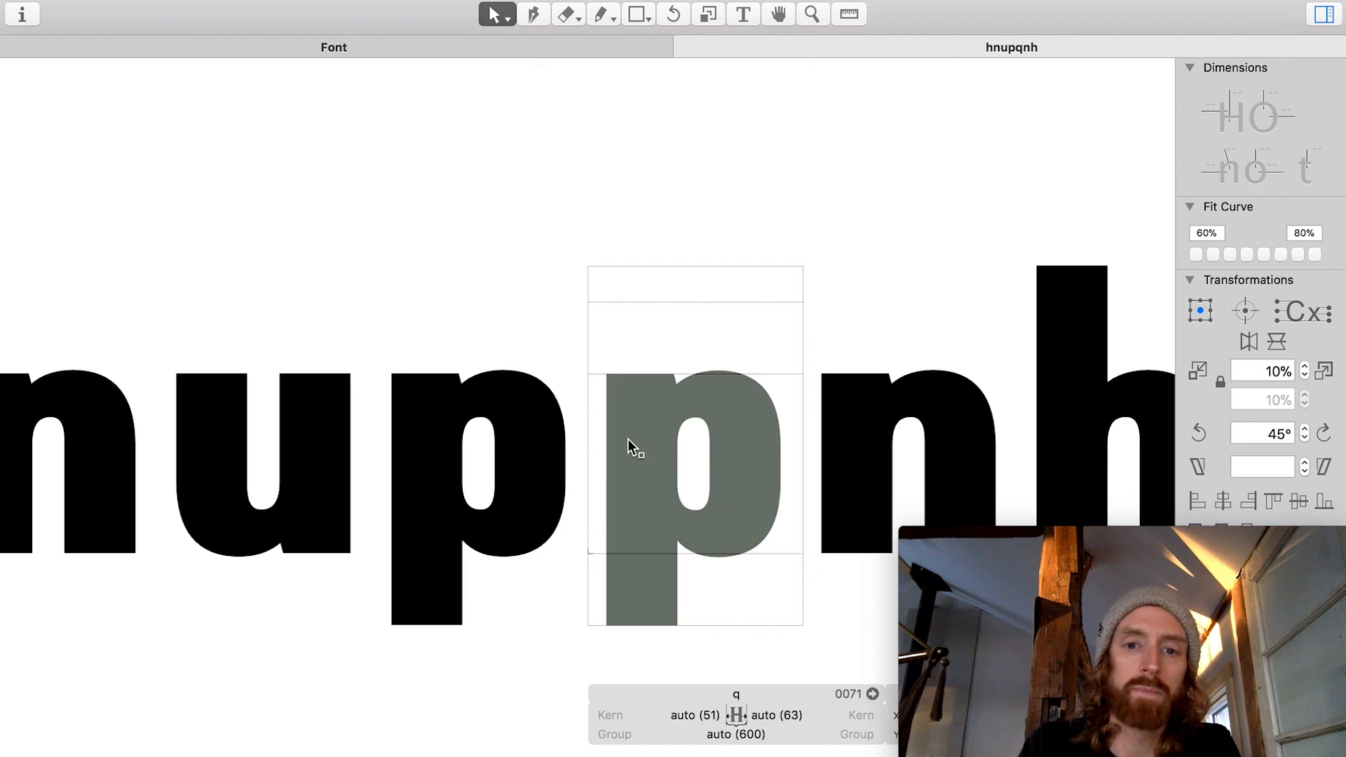
Step: Flip the p component horizontally to form the q
key("space")
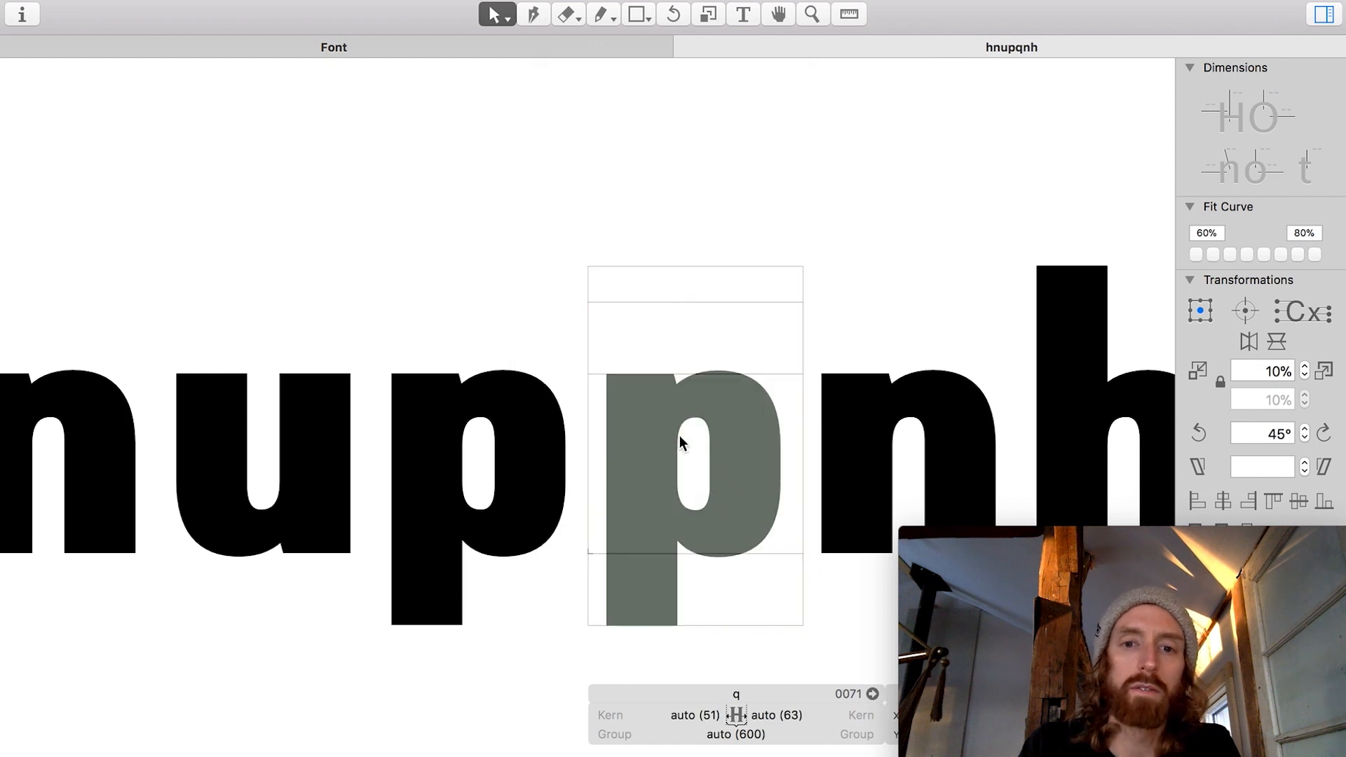
left_click(1248, 341)
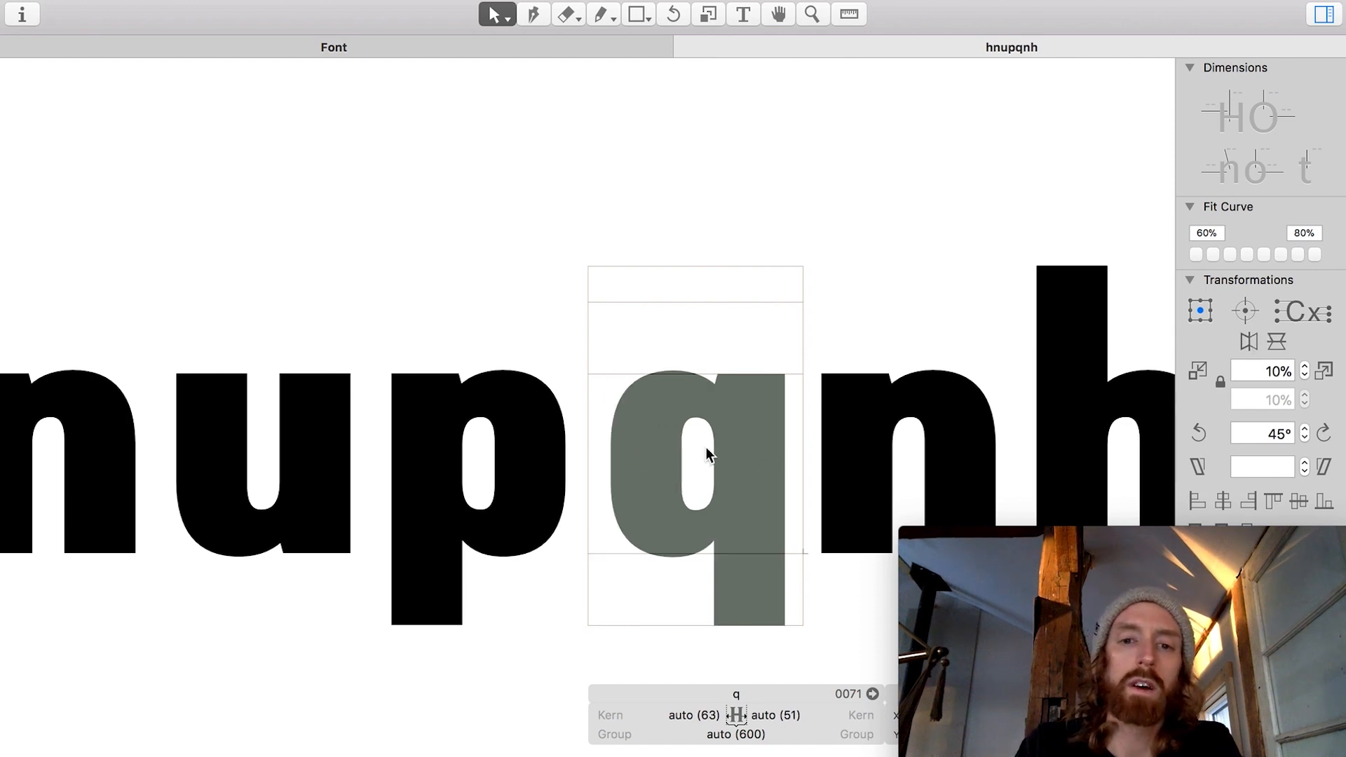
scroll(705, 447, "up", 4)
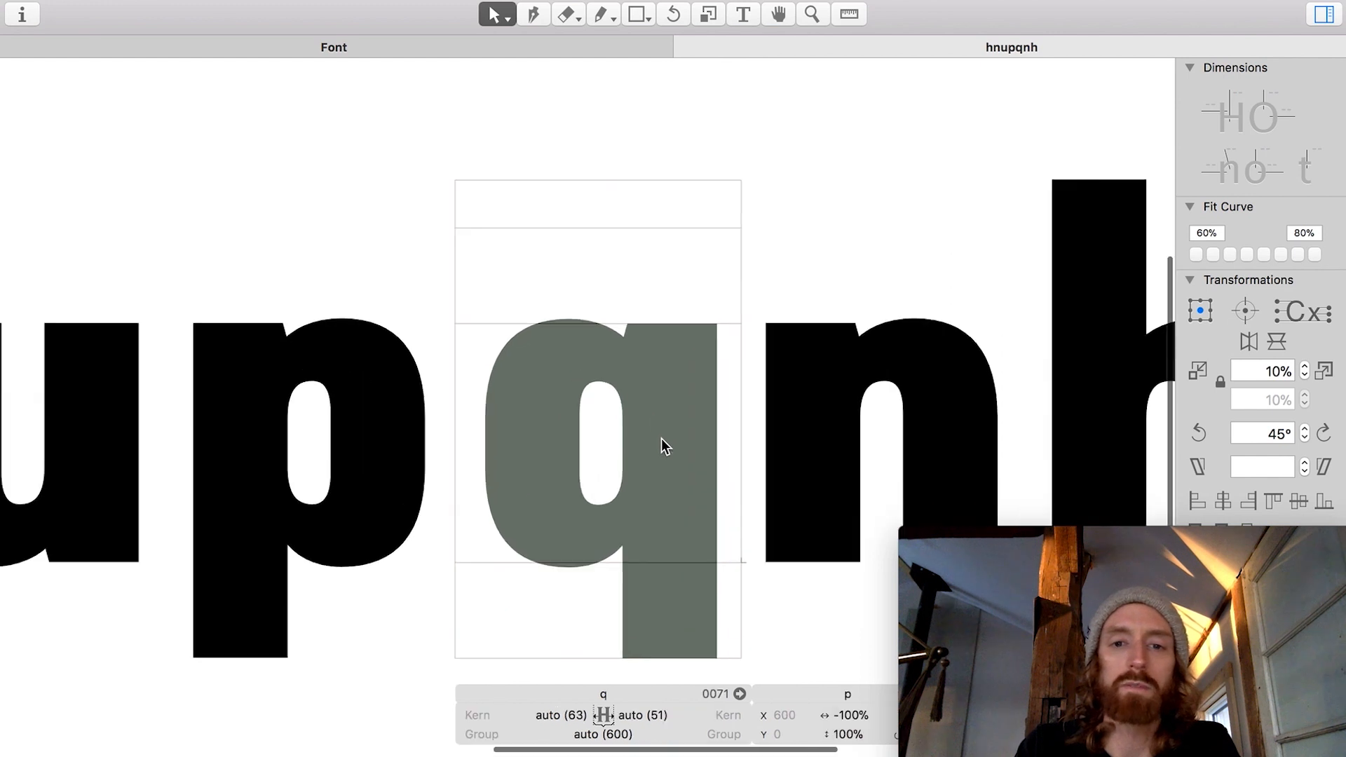
scroll(661, 431, "right", 1)
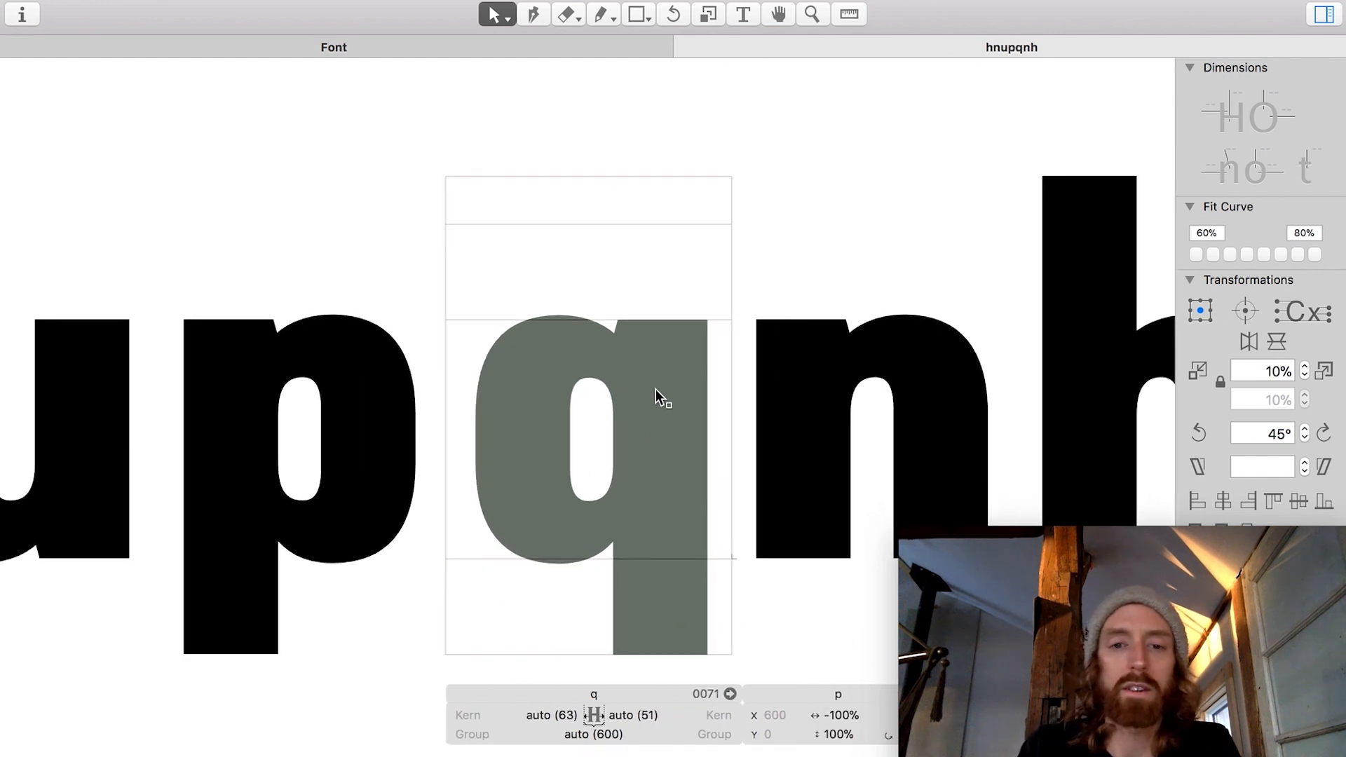
Step: Disable automatic alignment for the p component in the q and shift it horizontally to X 580
right_click(645, 358)
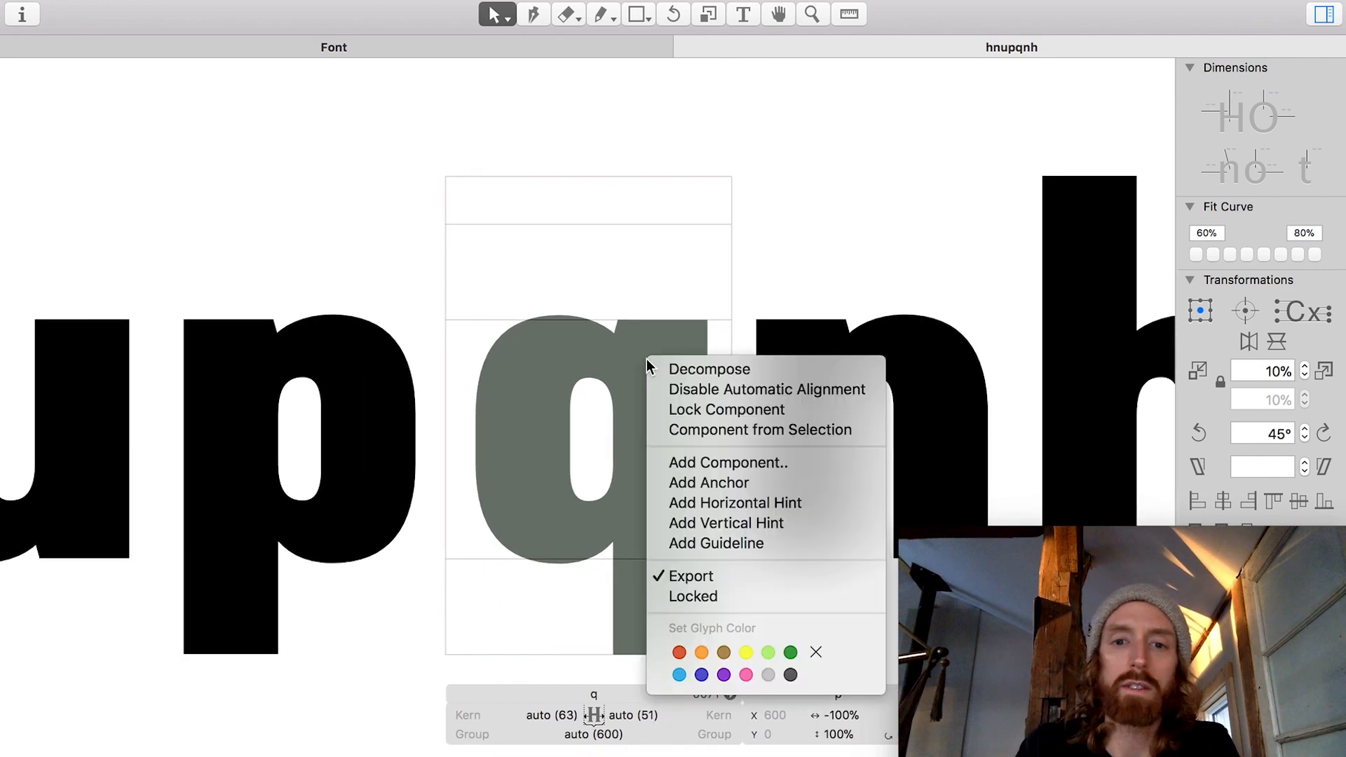
left_click(696, 381)
key("shift+Left")
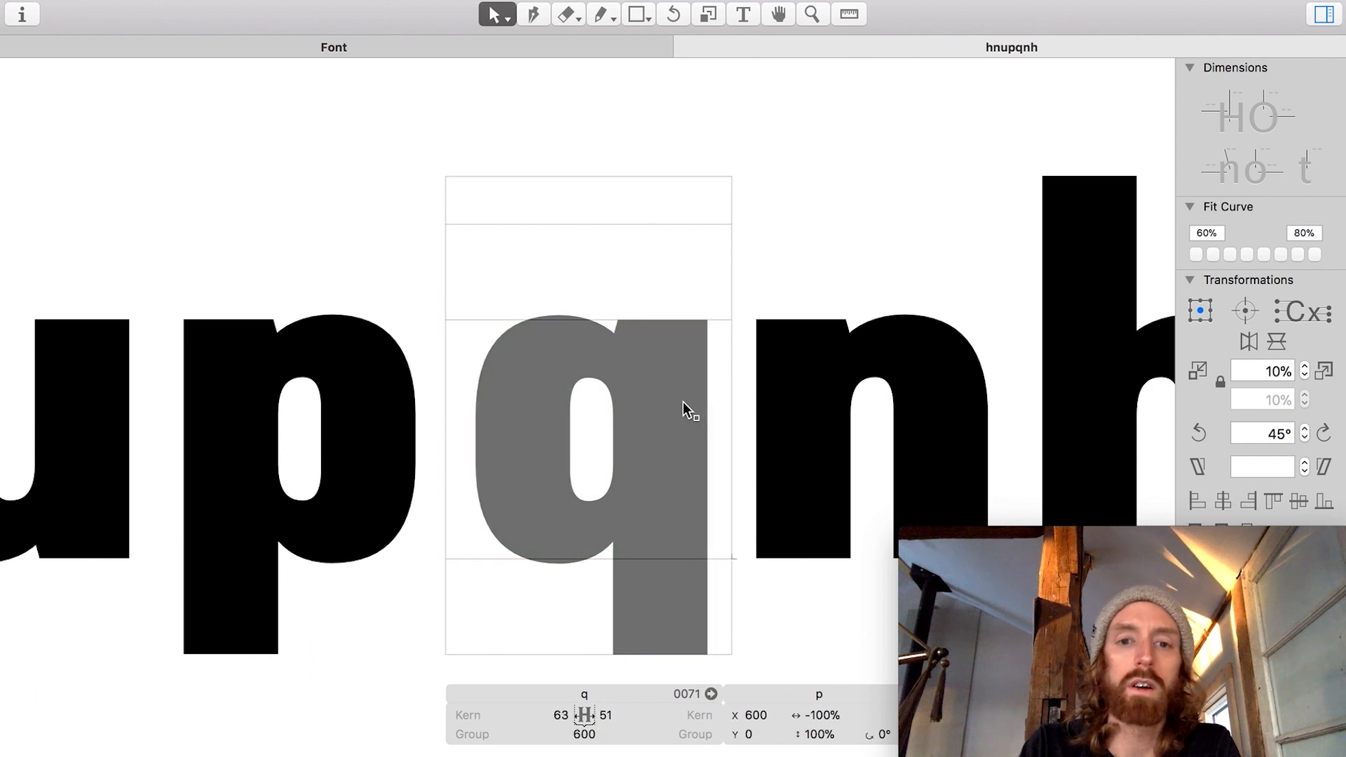
key("shift+Left")
key("shift+Left")
key("shift+Right")
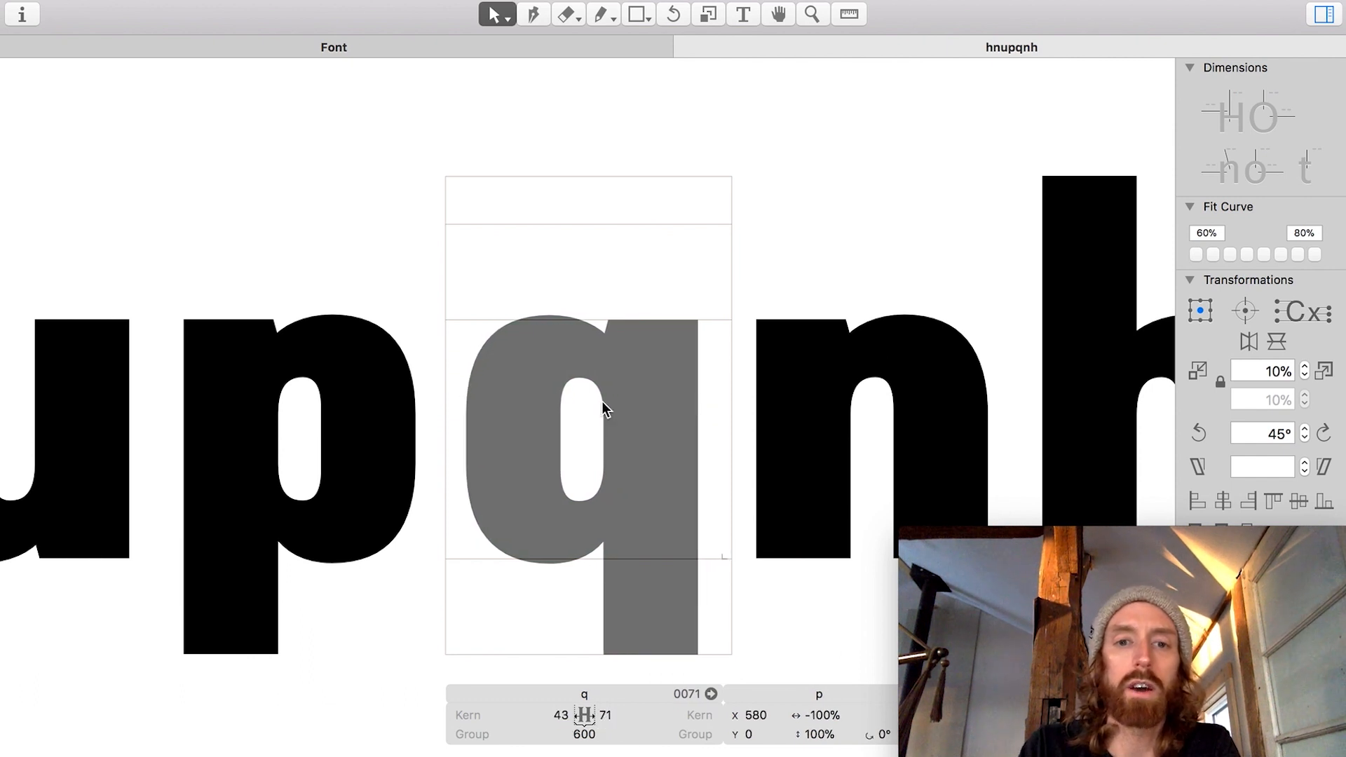
Step: Open the p for editing and lower the node at its upper notch between stem and bowl by 30 units
double_click(292, 329)
scroll(280, 327, "up", 5)
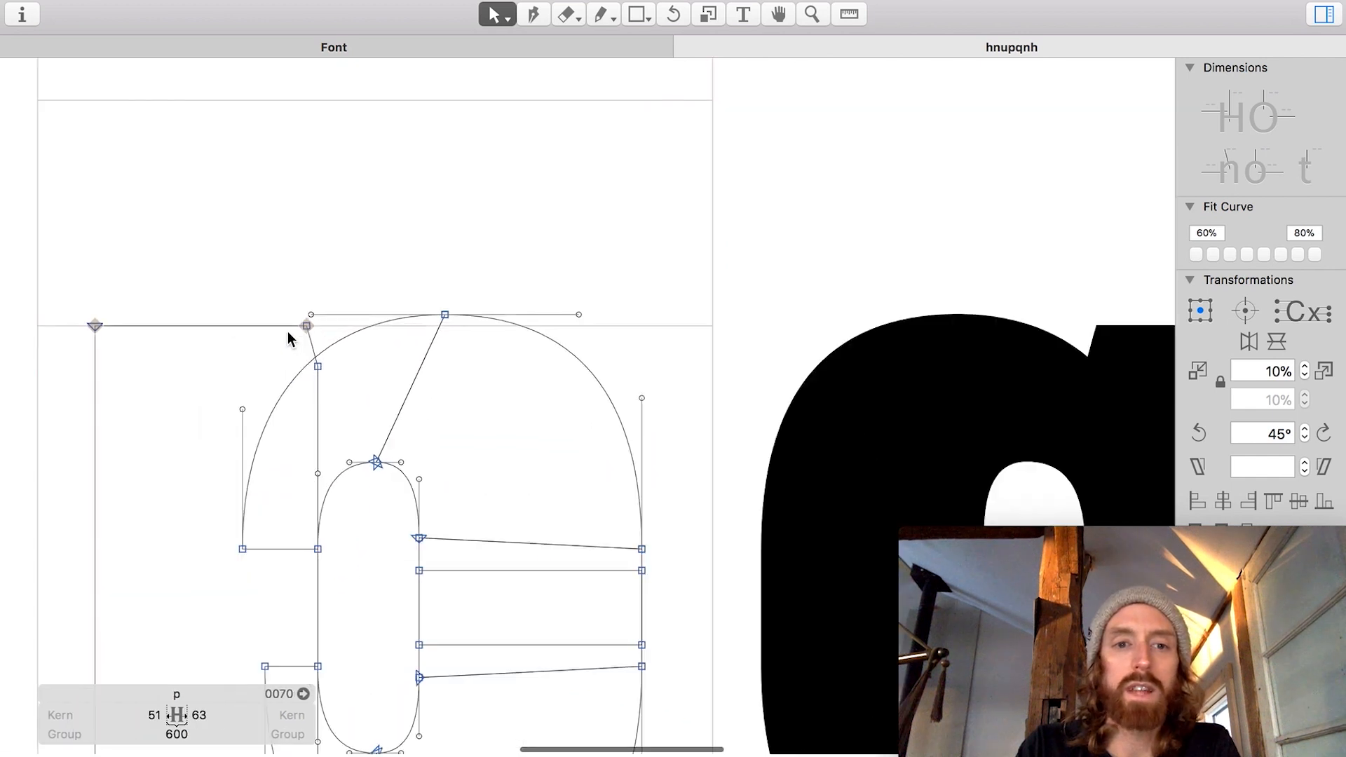
scroll(287, 332, "up", 1)
scroll(342, 380, "right", 5)
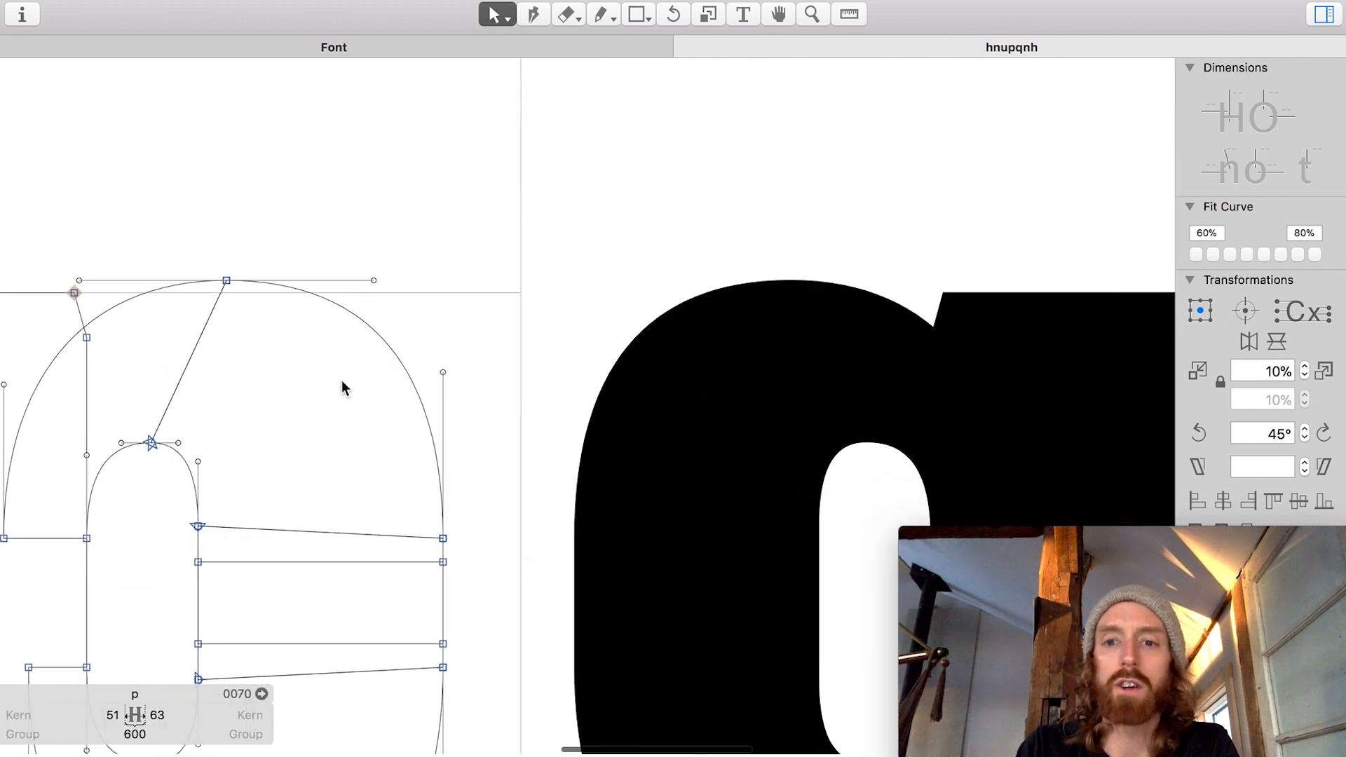
scroll(474, 322, "left", 7)
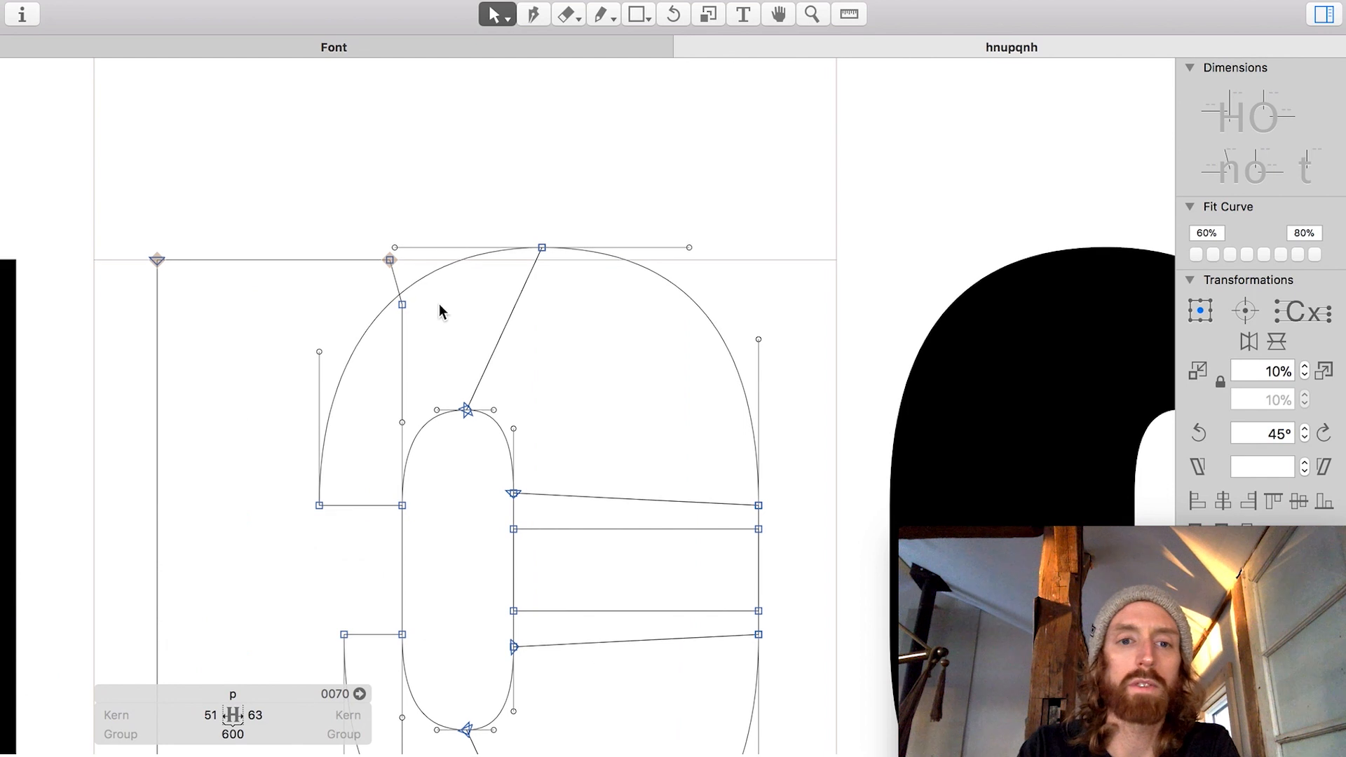
left_click(364, 341)
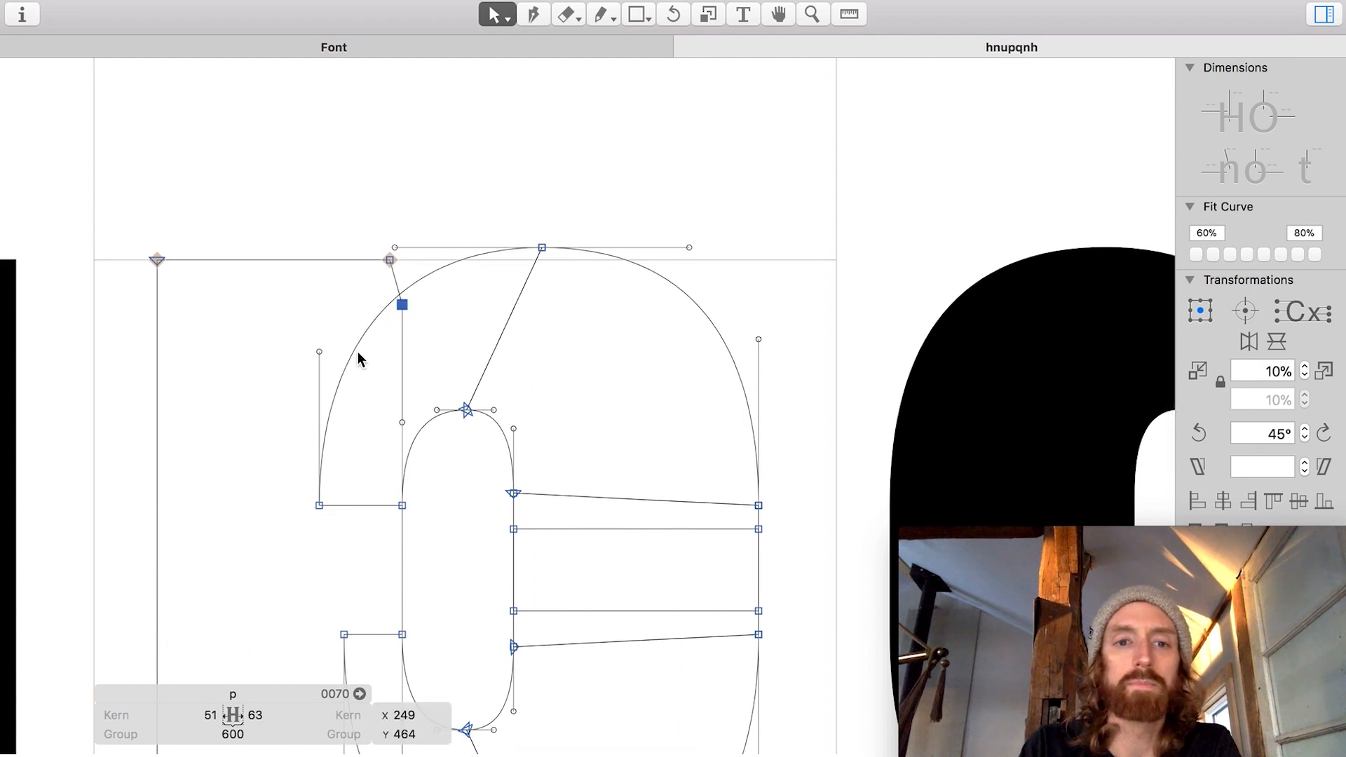
scroll(401, 369, "right", 2)
key("shift+Down")
key("shift+Down")
key("shift+Down")
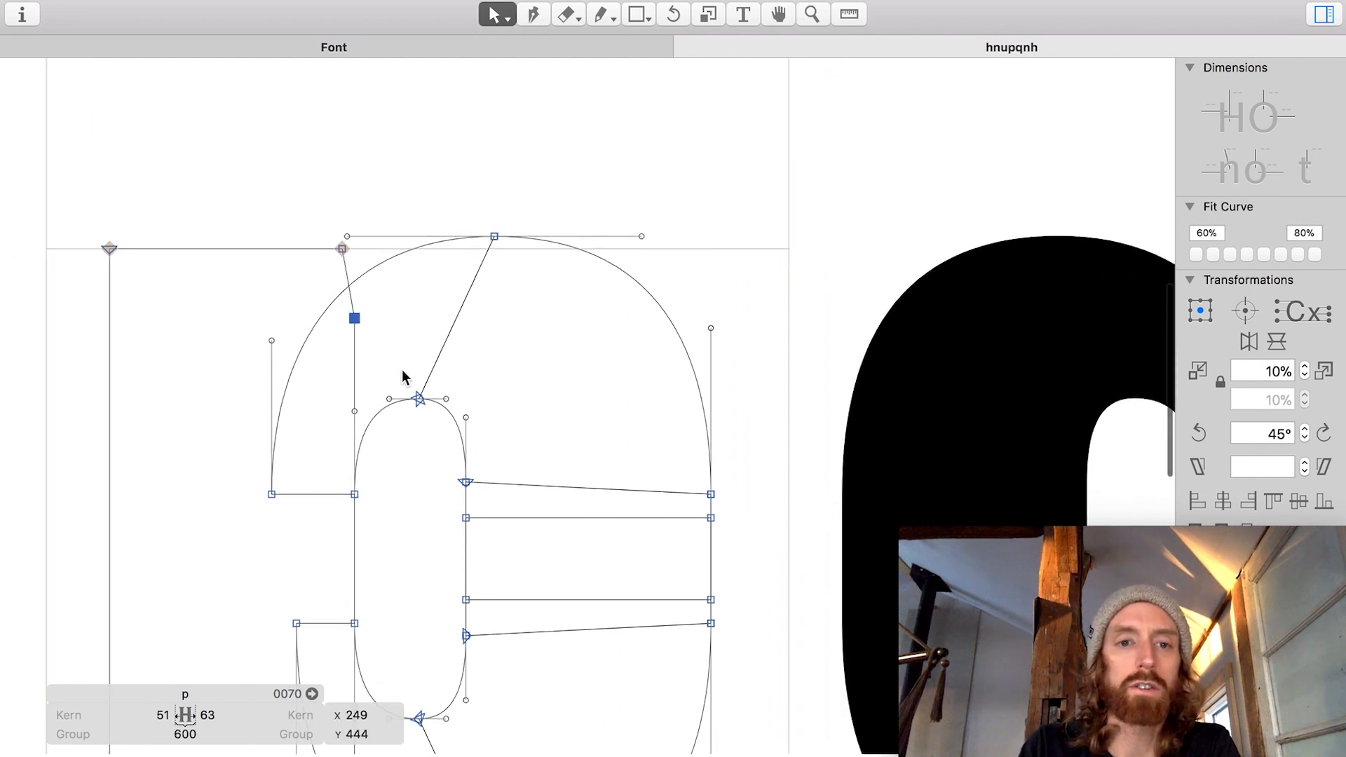
Step: Move the upper end node of the p's bowl inside the stem to X 222 and preview the letters
left_click_drag(319, 463, 214, 563)
key("shift+Right")
key("shift+Right")
key("shift+Right")
key("shift+Right")
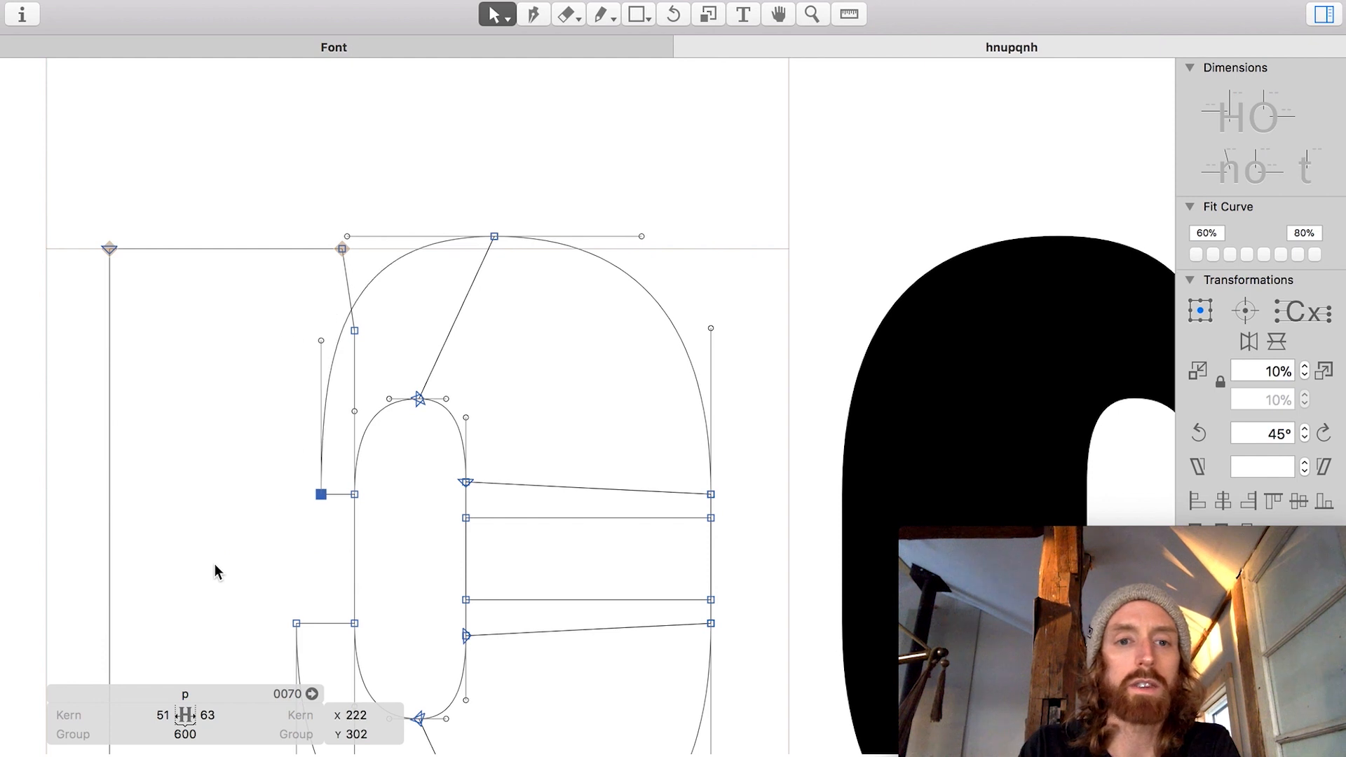
key("space")
scroll(214, 563, "down", 2)
scroll(369, 388, "down", 2)
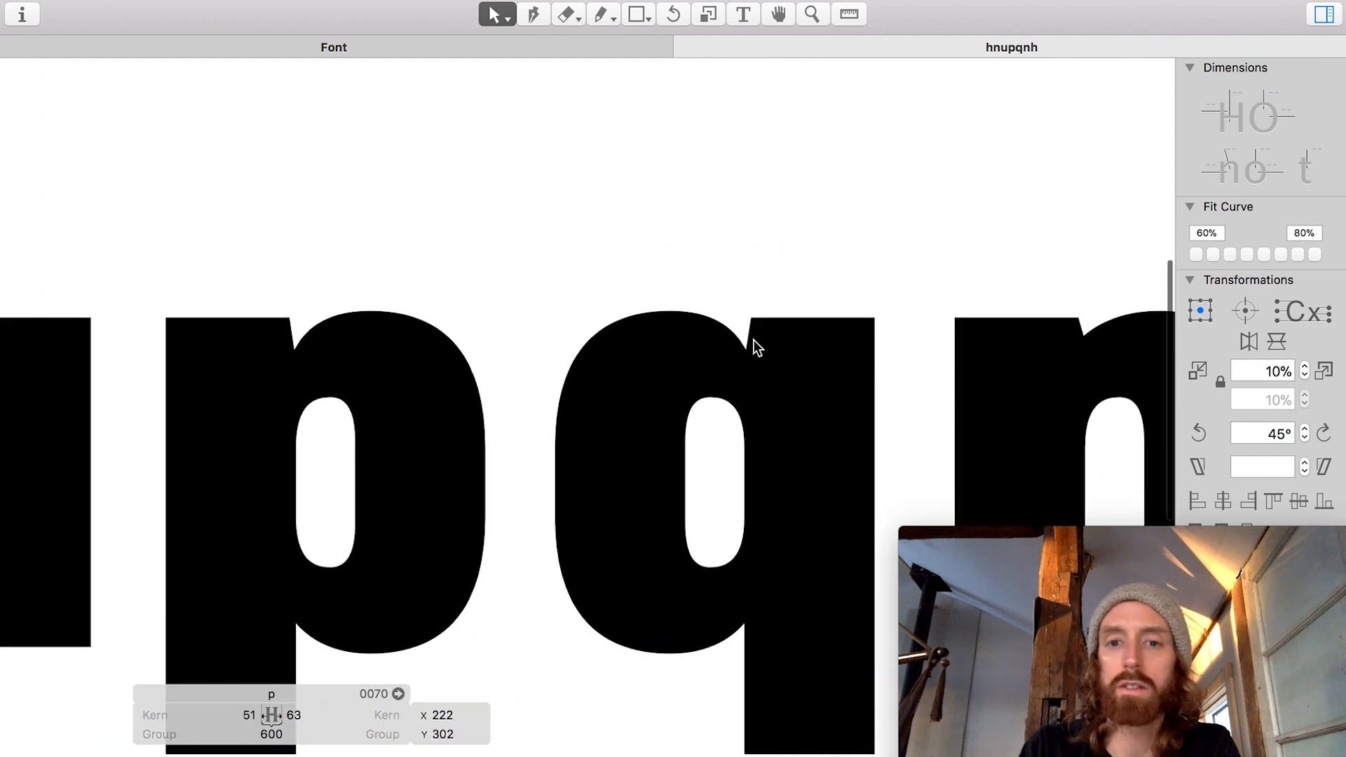
Step: Move the matching lower end node of the p's bowl to X 222 and check the word in preview
left_click(273, 517)
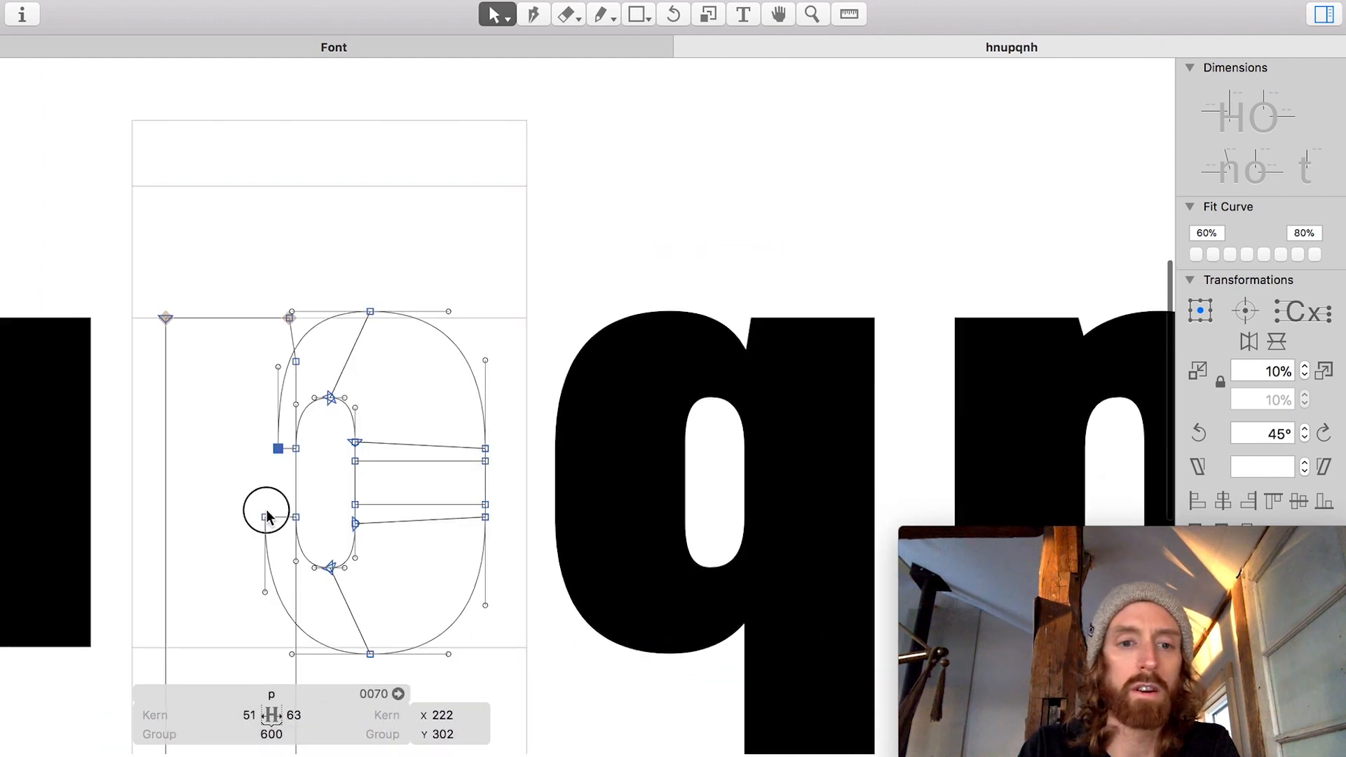
key("space")
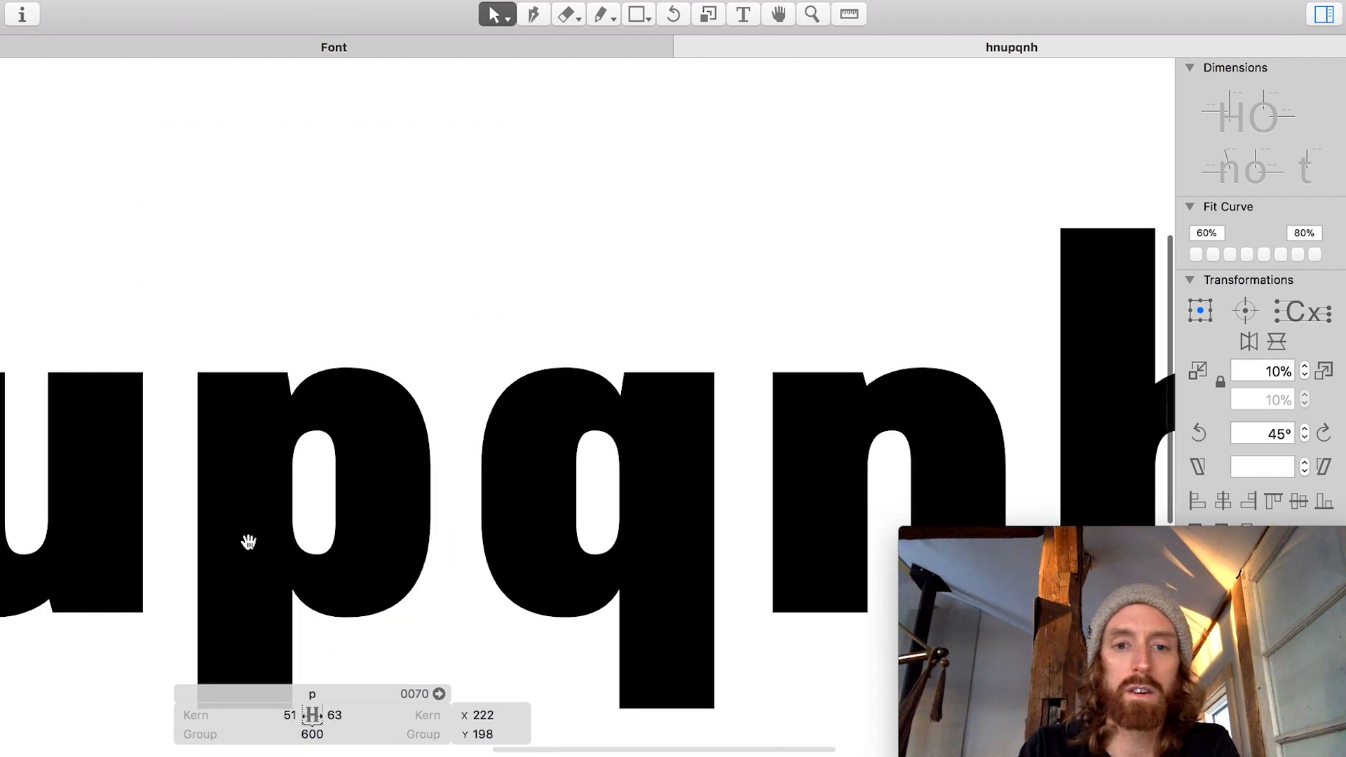
scroll(250, 547, "down", 3)
scroll(248, 543, "left", 4)
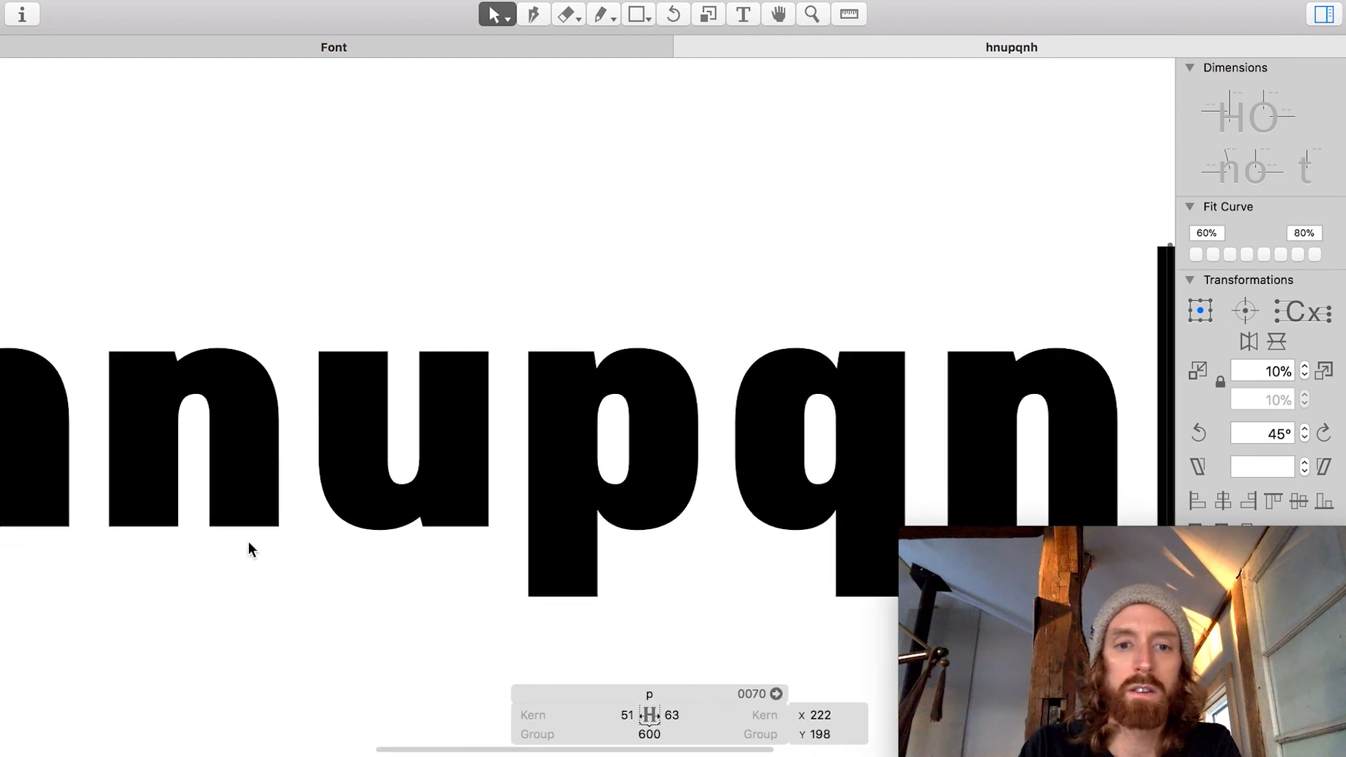
scroll(248, 542, "down", 2)
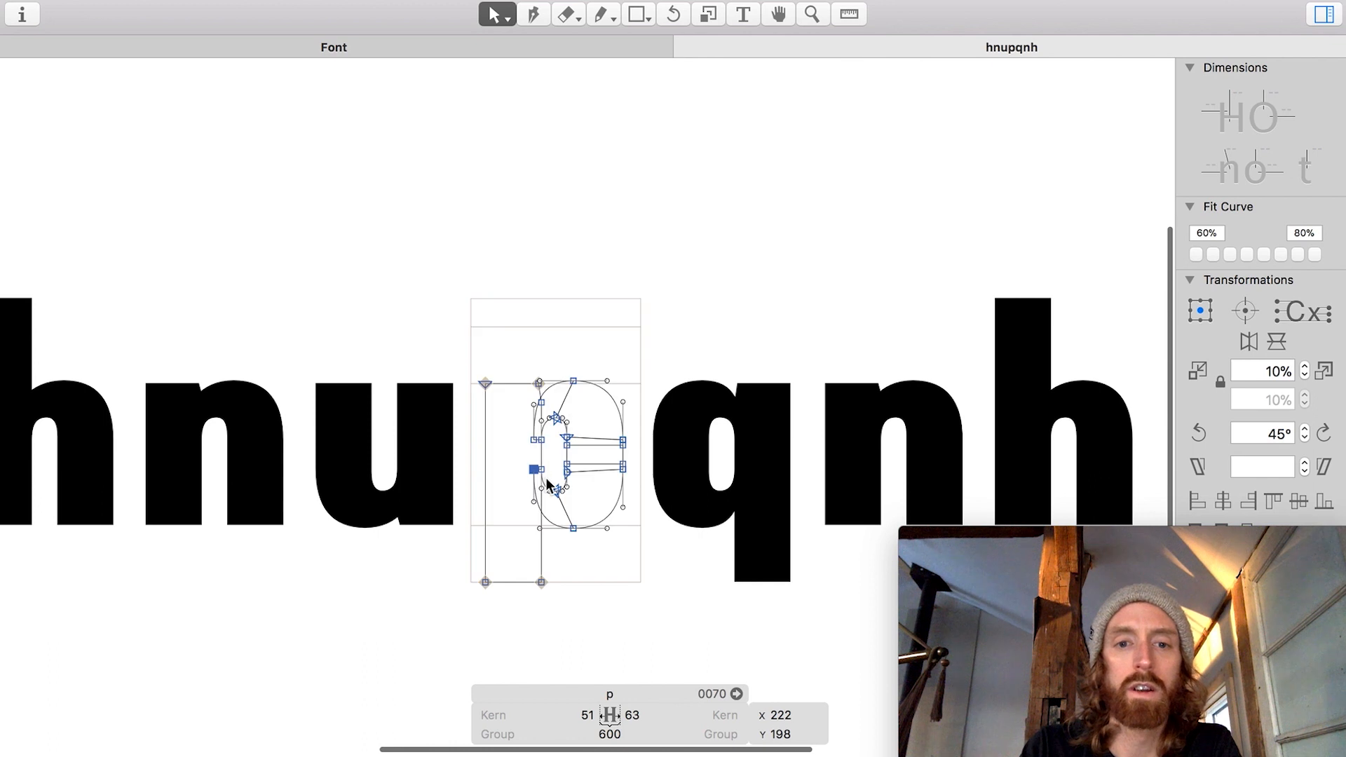
scroll(540, 473, "up", 4)
scroll(594, 483, "down", 2)
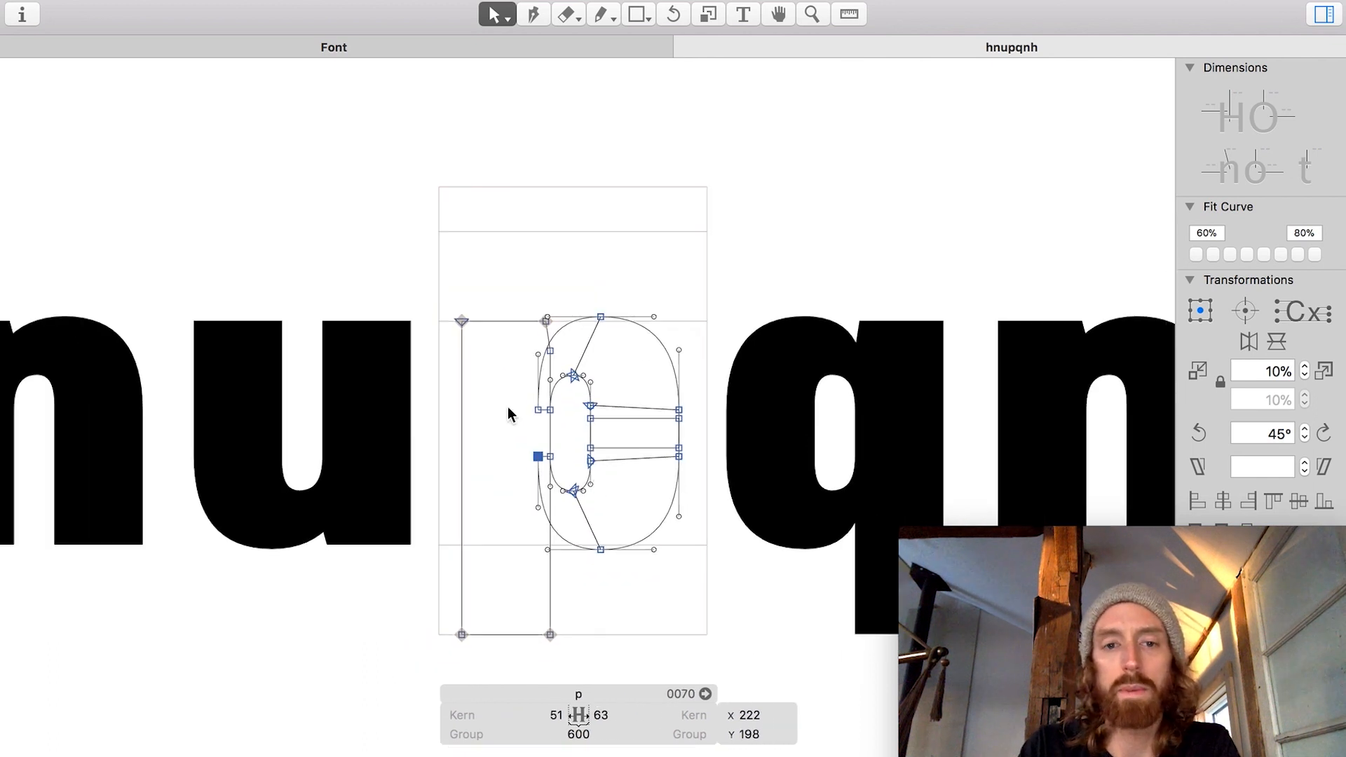
Step: Copy the whole p outline, insert a b between the p and q, and open the empty b glyph
key("super+a")
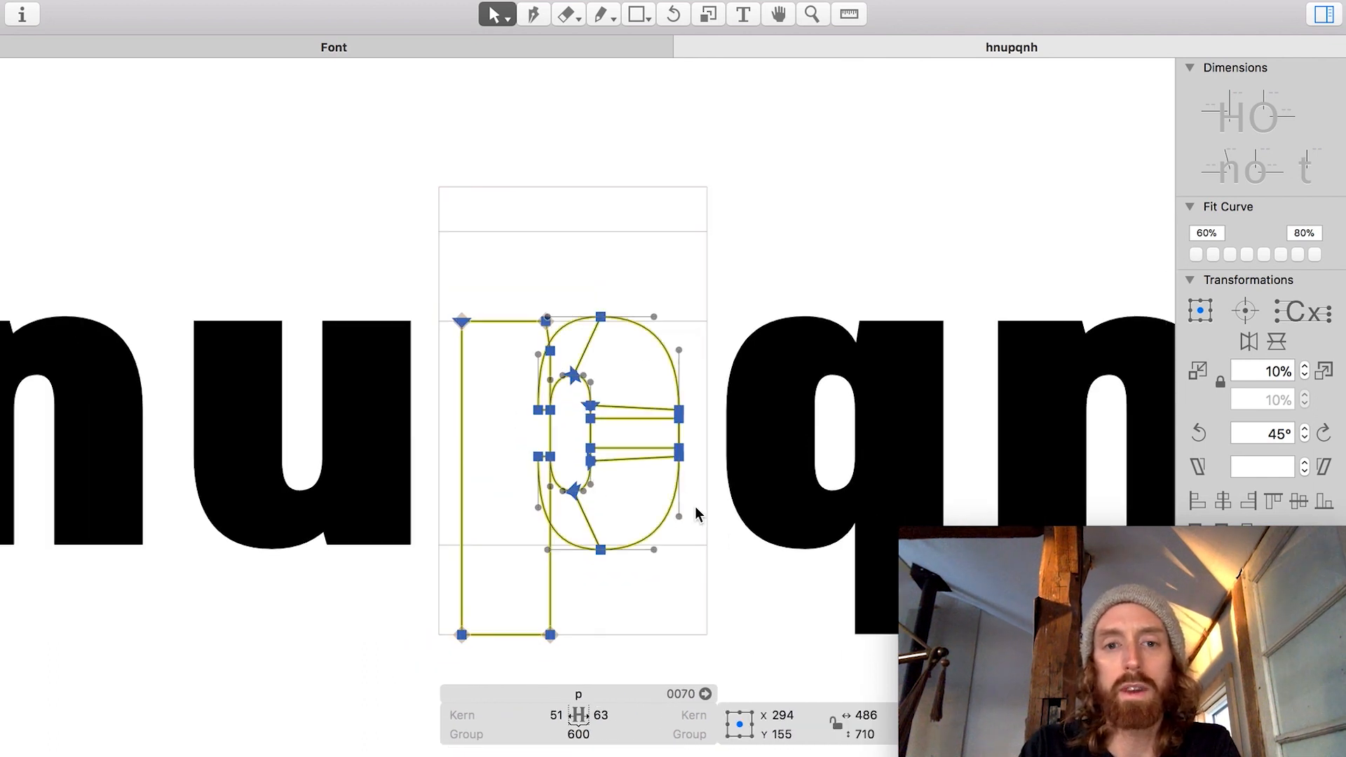
scroll(695, 506, "down", 1)
type("tb")
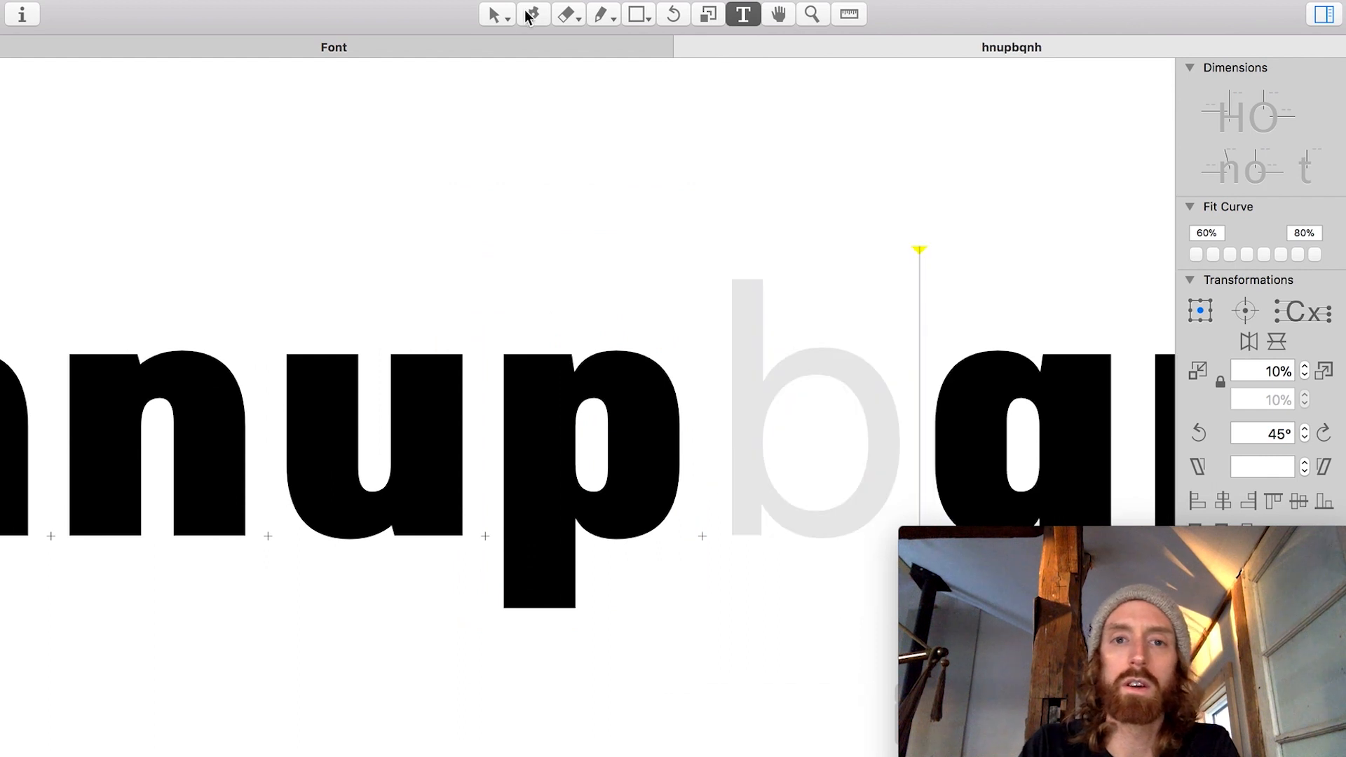
left_click(501, 15)
double_click(832, 421)
scroll(832, 420, "right", 3)
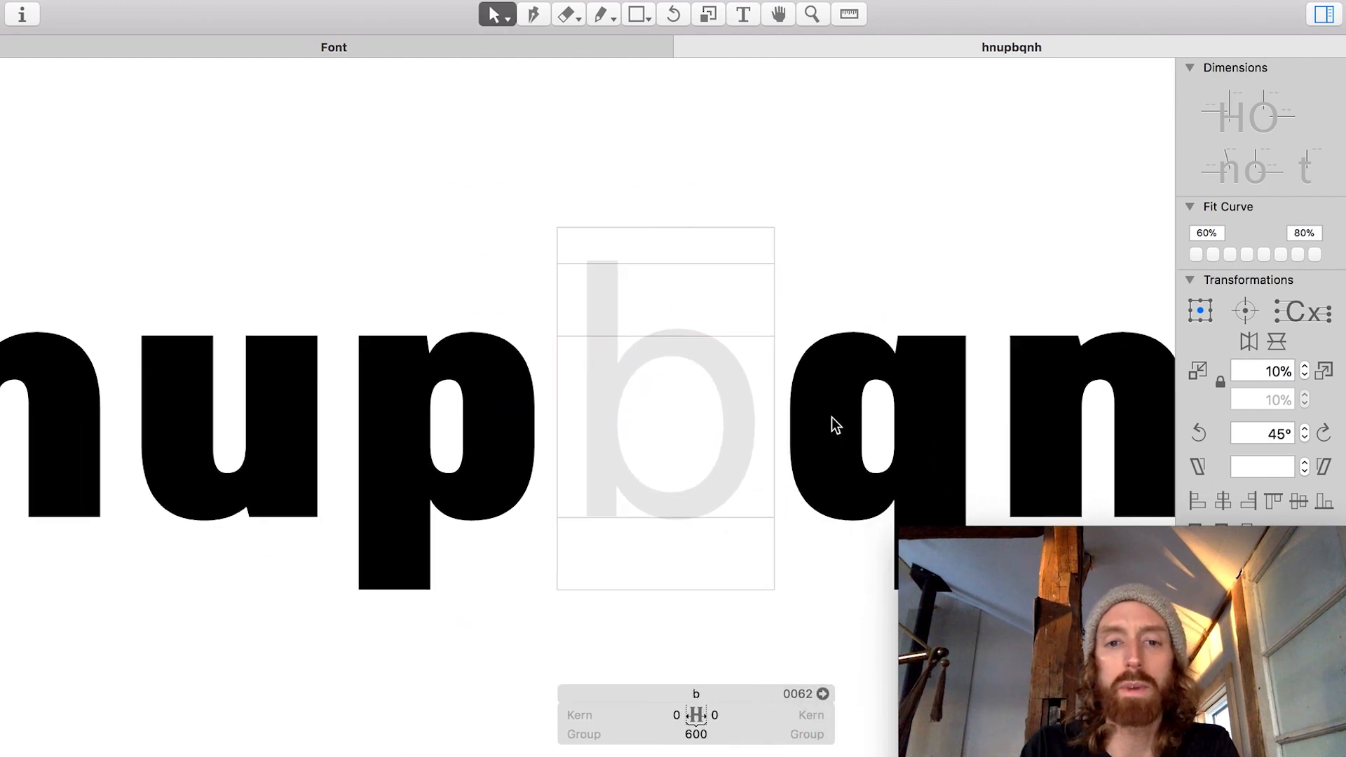
Step: Paste the p outline into the b, flip it vertically and move it up to sit on the baseline
key("super+v")
left_click(1277, 342)
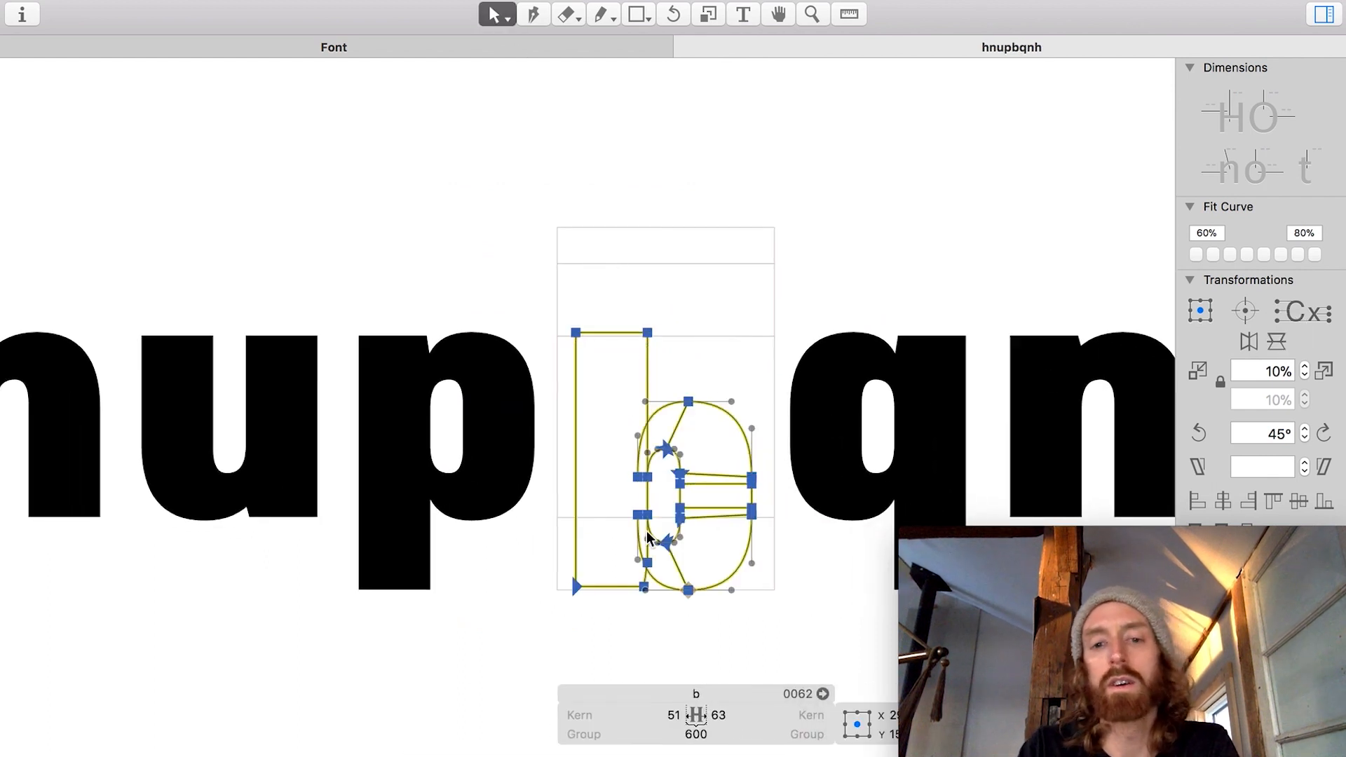
left_click_drag(572, 581, 573, 513)
key("space")
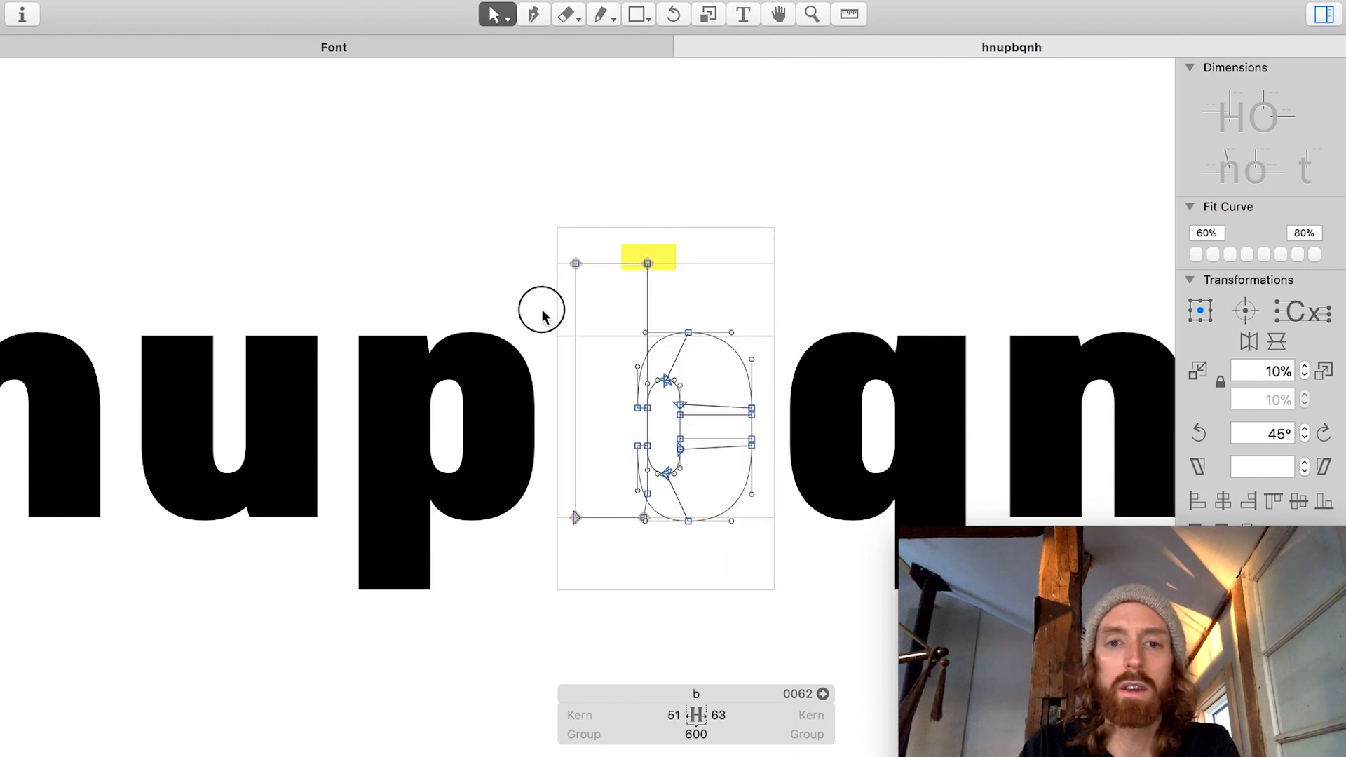
Step: Raise the top edge of the b's stem to Y 800 and preview the result
left_click_drag(574, 262, 583, 225)
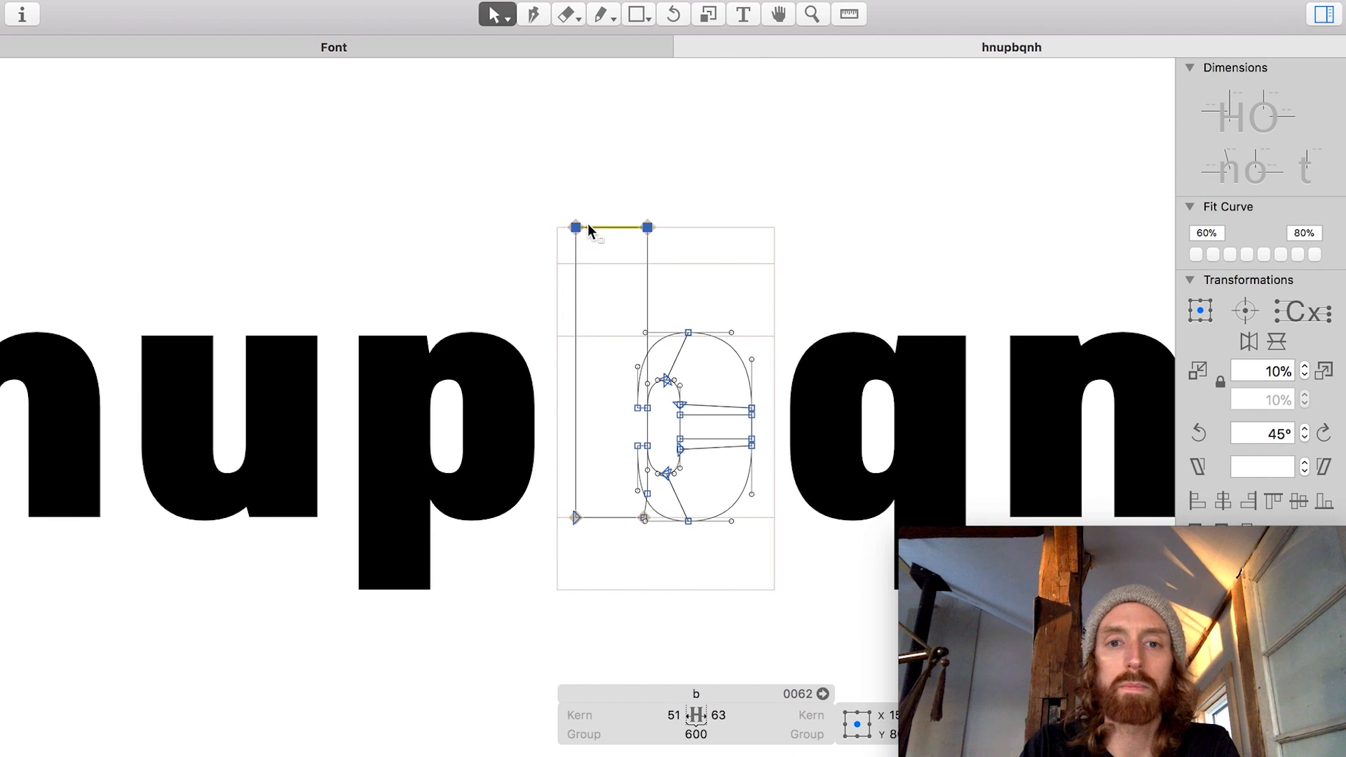
key("space")
scroll(652, 232, "right", 5)
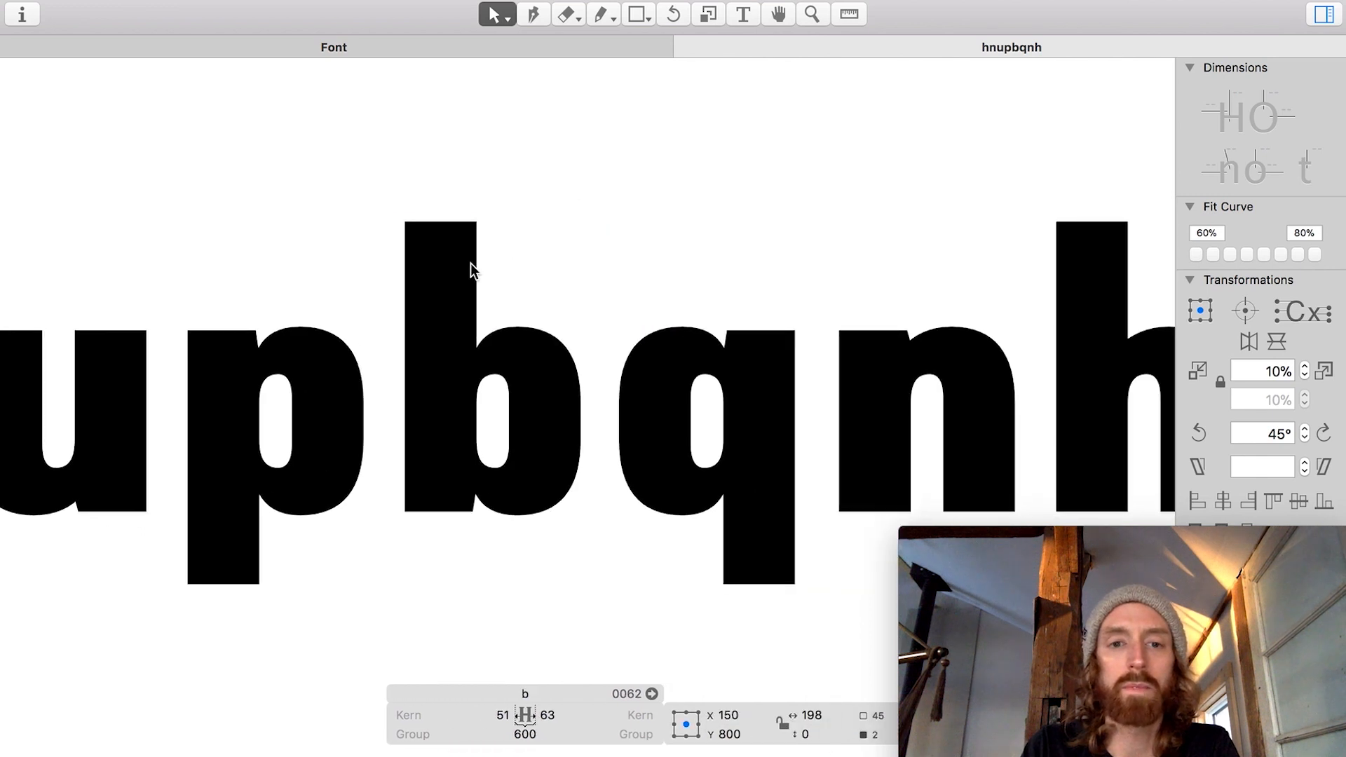
Step: Copy the b's stem outline and insert a t before the first h
scroll(469, 263, "left", 5)
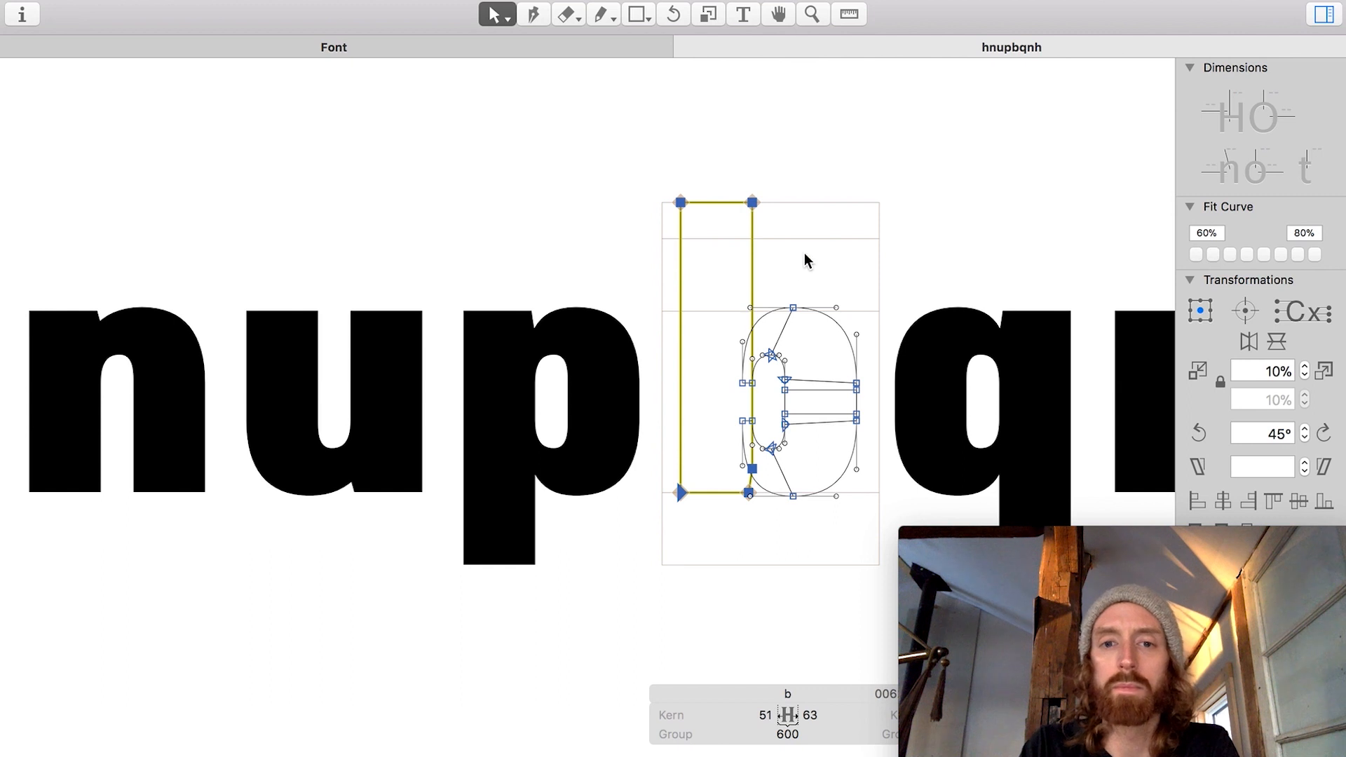
scroll(804, 253, "left", 7)
key("t")
left_click(160, 306)
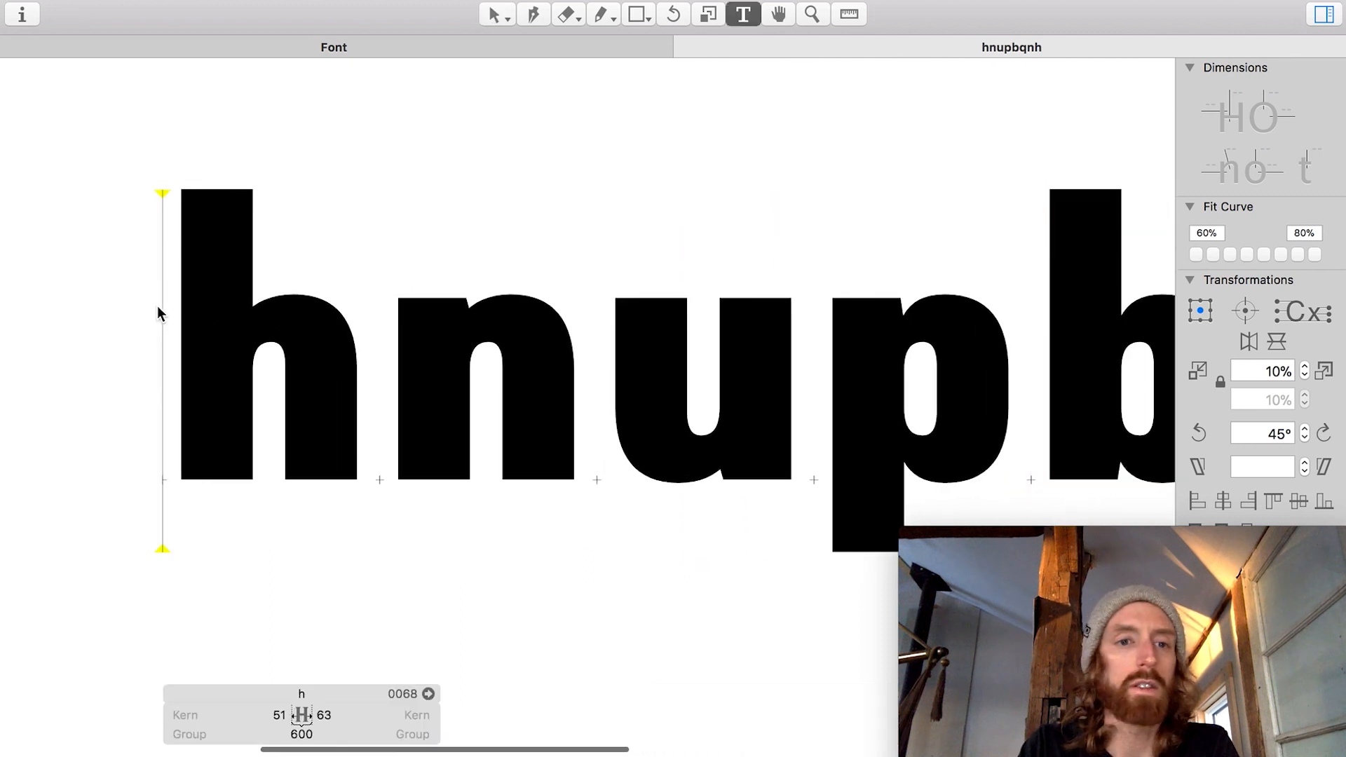
type("t")
left_click(489, 16)
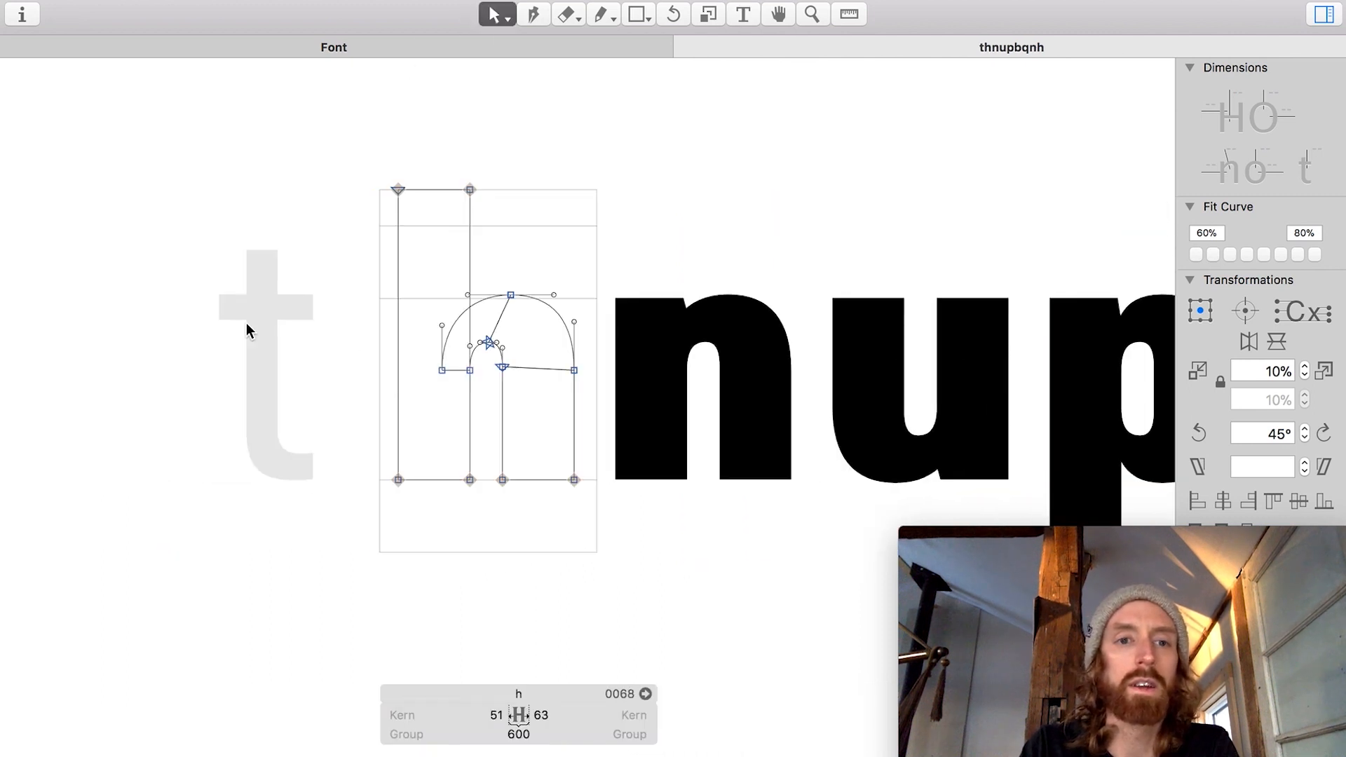
Step: Paste the stem into the empty t glyph and square off its notched lower corner at X 249, Y 0
double_click(250, 327)
double_click(252, 331)
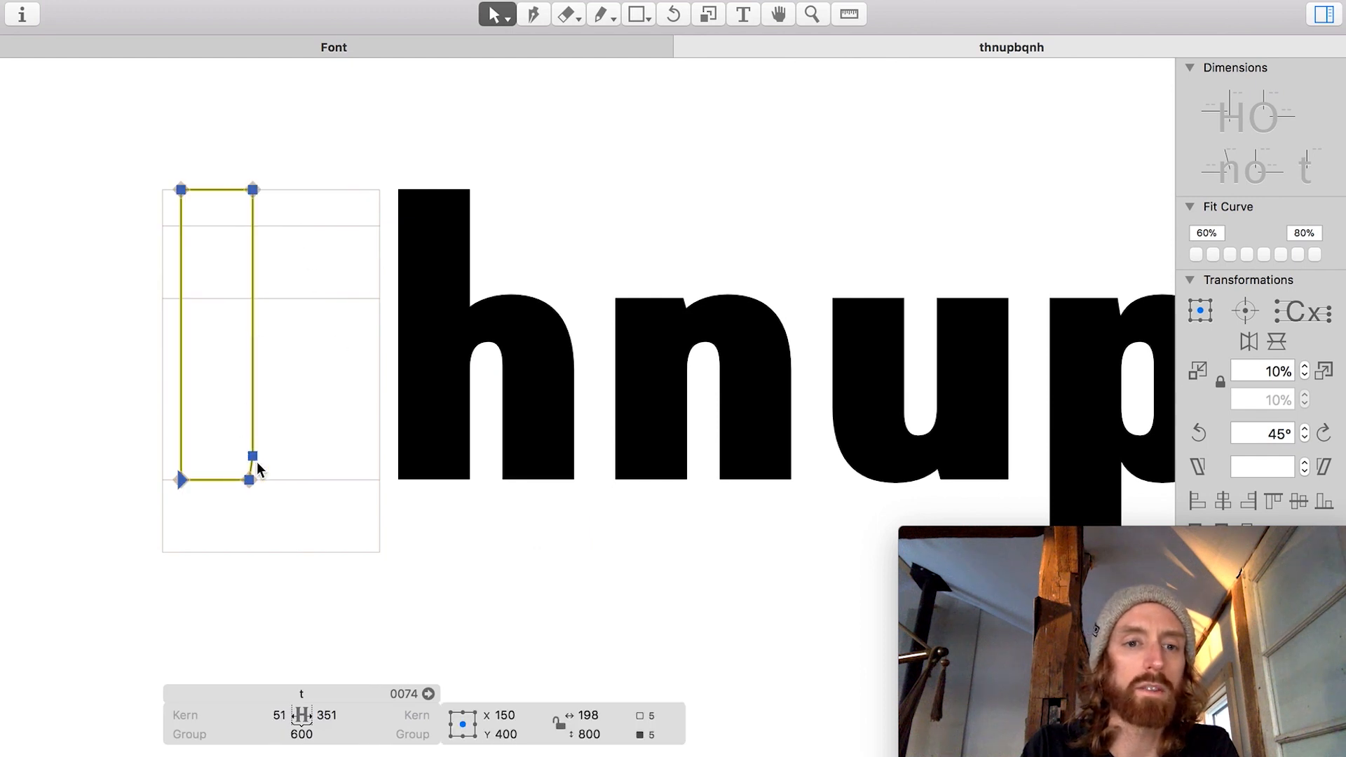
left_click(272, 478)
scroll(270, 469, "up", 6)
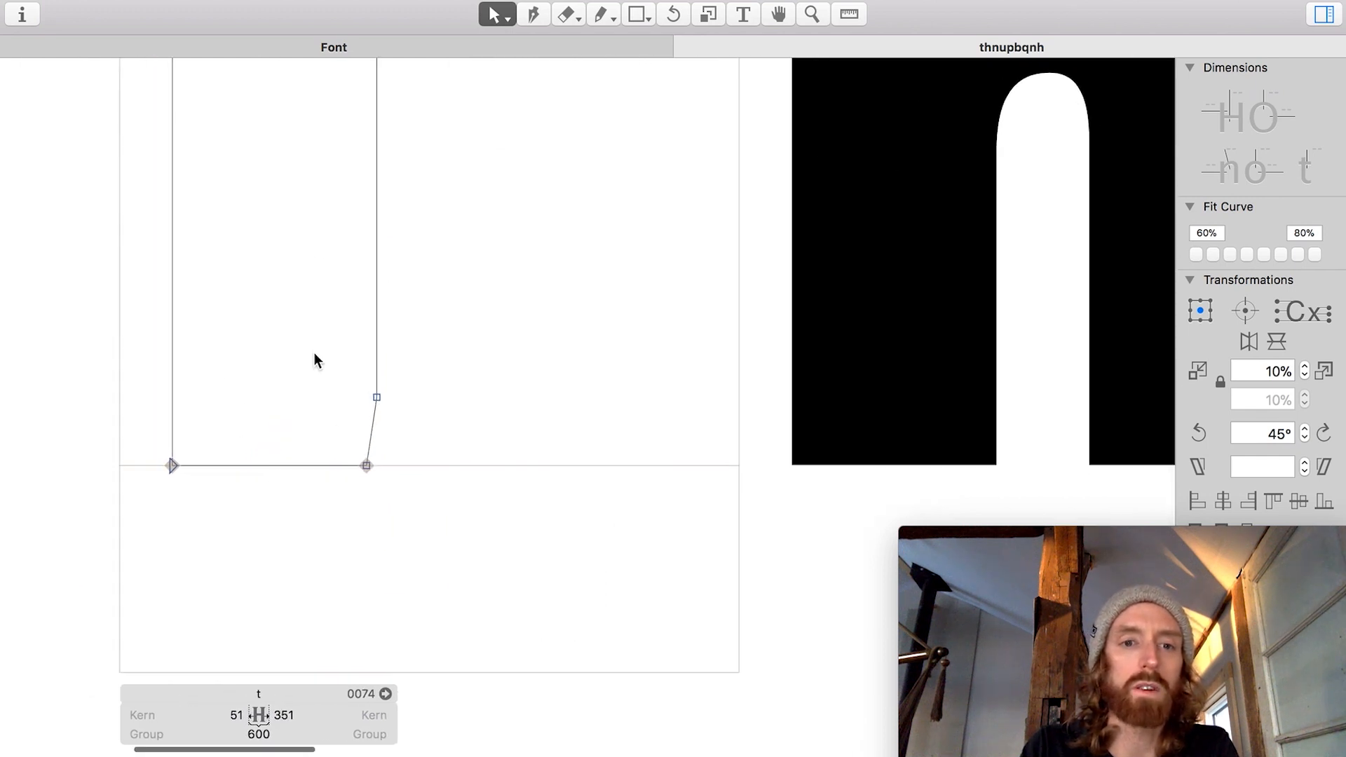
left_click(366, 466)
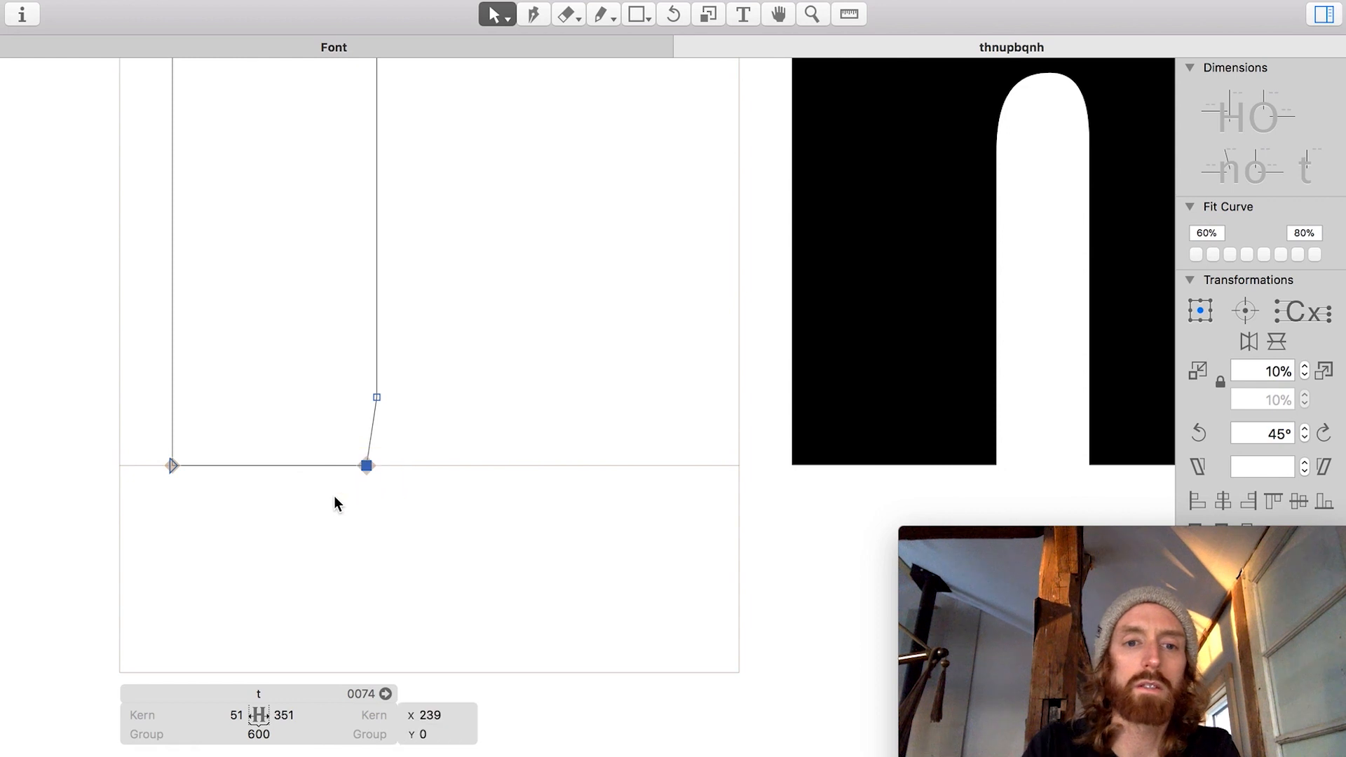
key("BackSpace")
left_click_drag(372, 406, 372, 465)
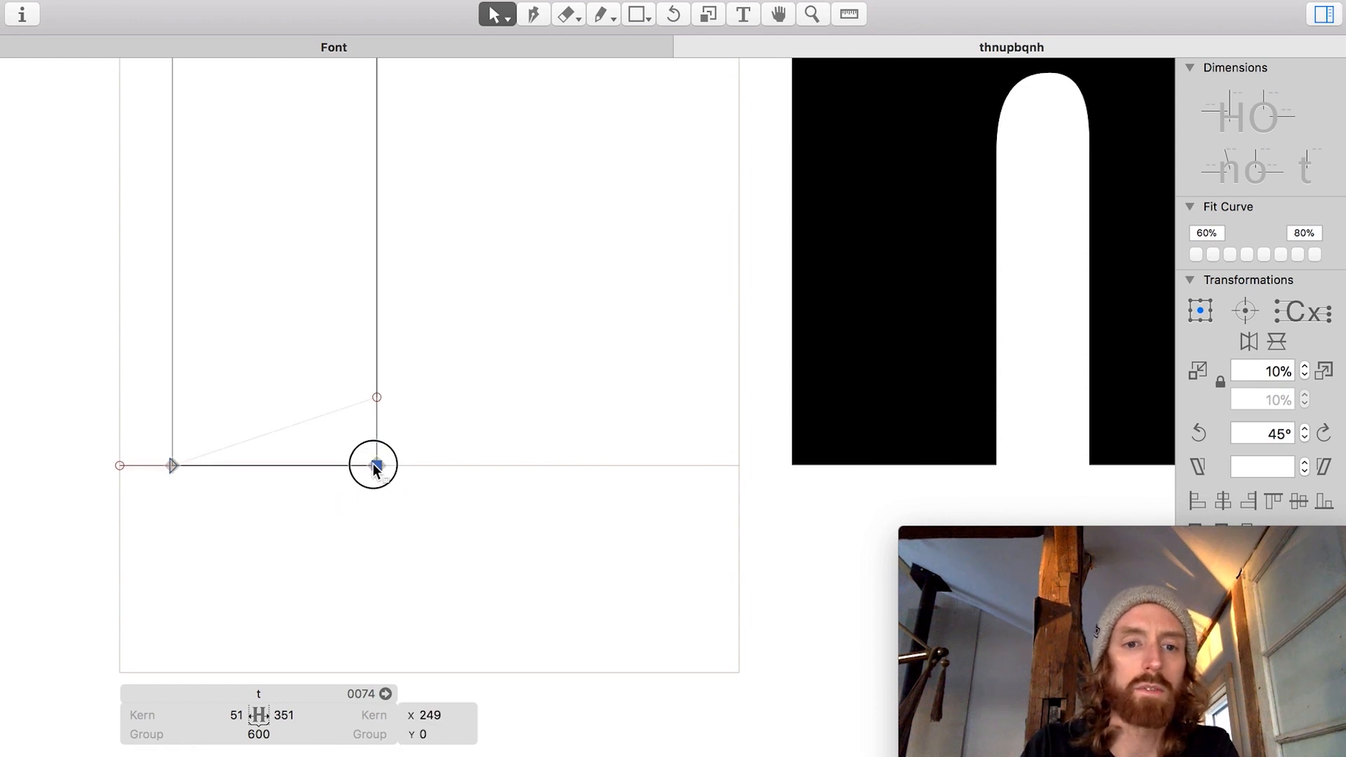
Step: Shorten the t's stem to a height of 642 and move it horizontally to X 294
scroll(373, 465, "down", 6)
scroll(373, 466, "up", 3)
left_click_drag(436, 168, 218, 262)
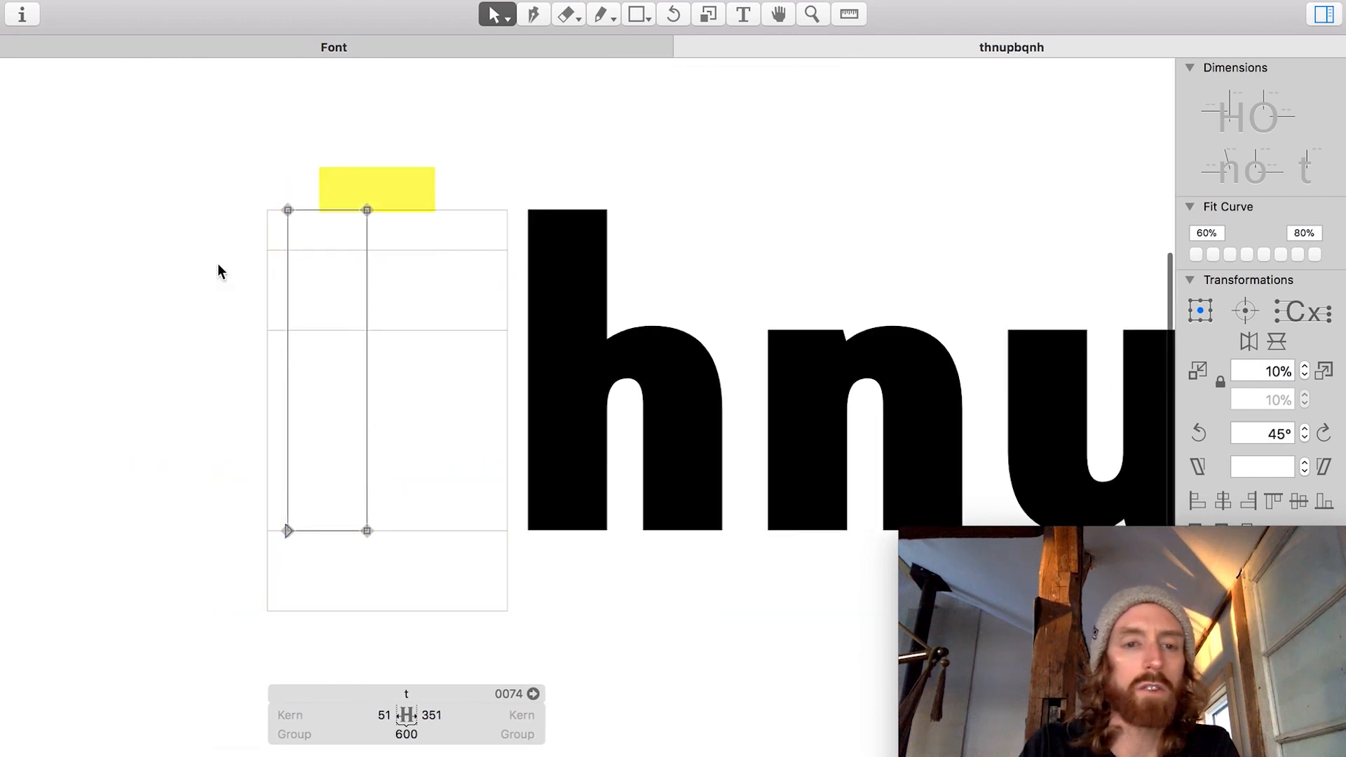
left_click_drag(366, 209, 425, 279)
key("super+a")
scroll(771, 385, "right", 2)
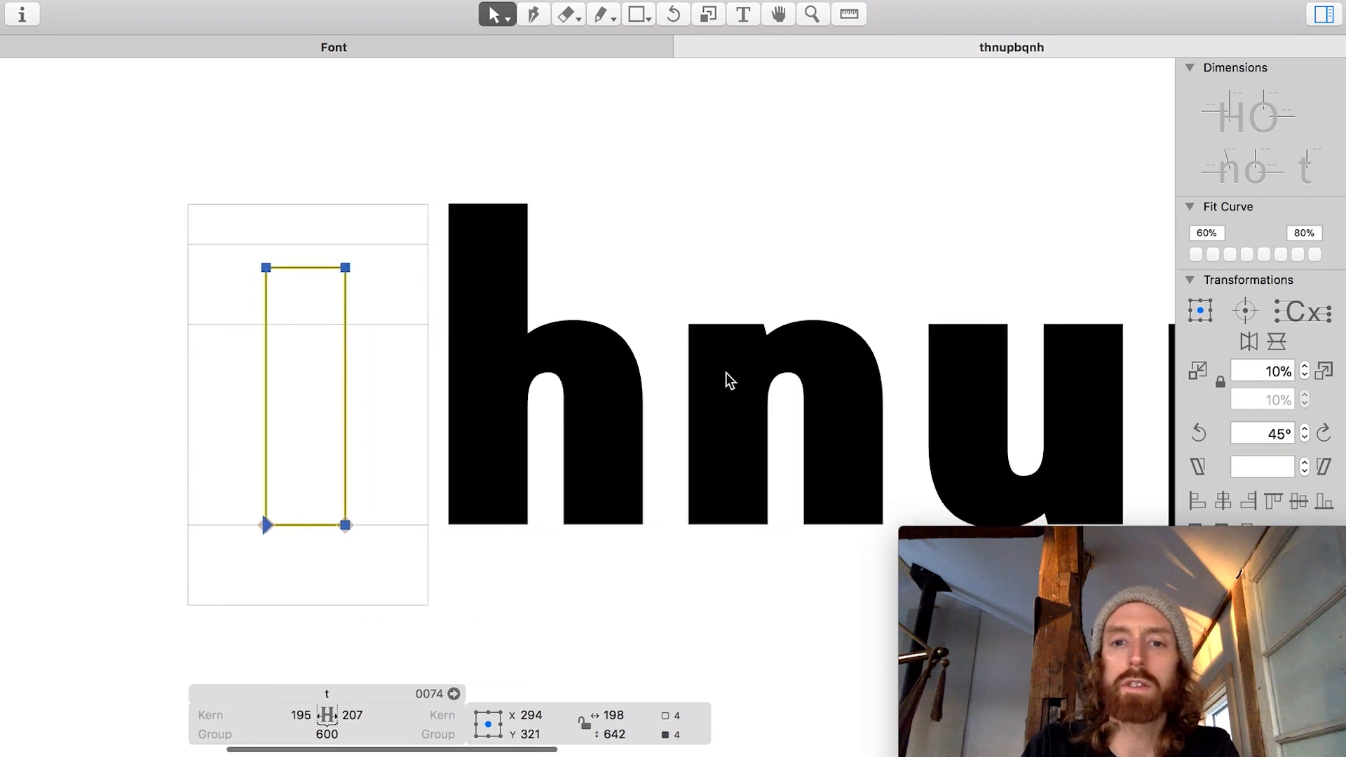
Step: Duplicate the t's stem in place and rotate the copy 90° to form a crossbar
scroll(771, 378, "right", 10)
scroll(942, 366, "right", 5)
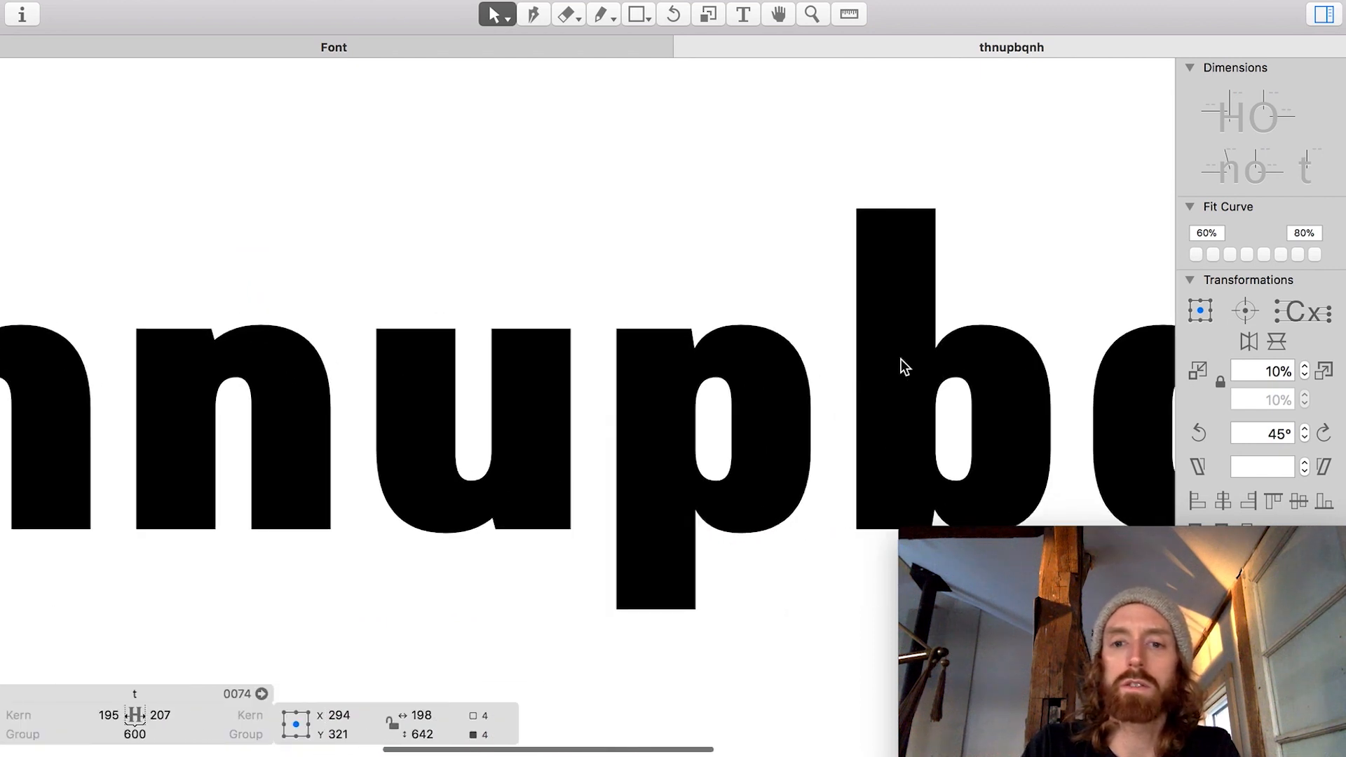
scroll(459, 382, "left", 15)
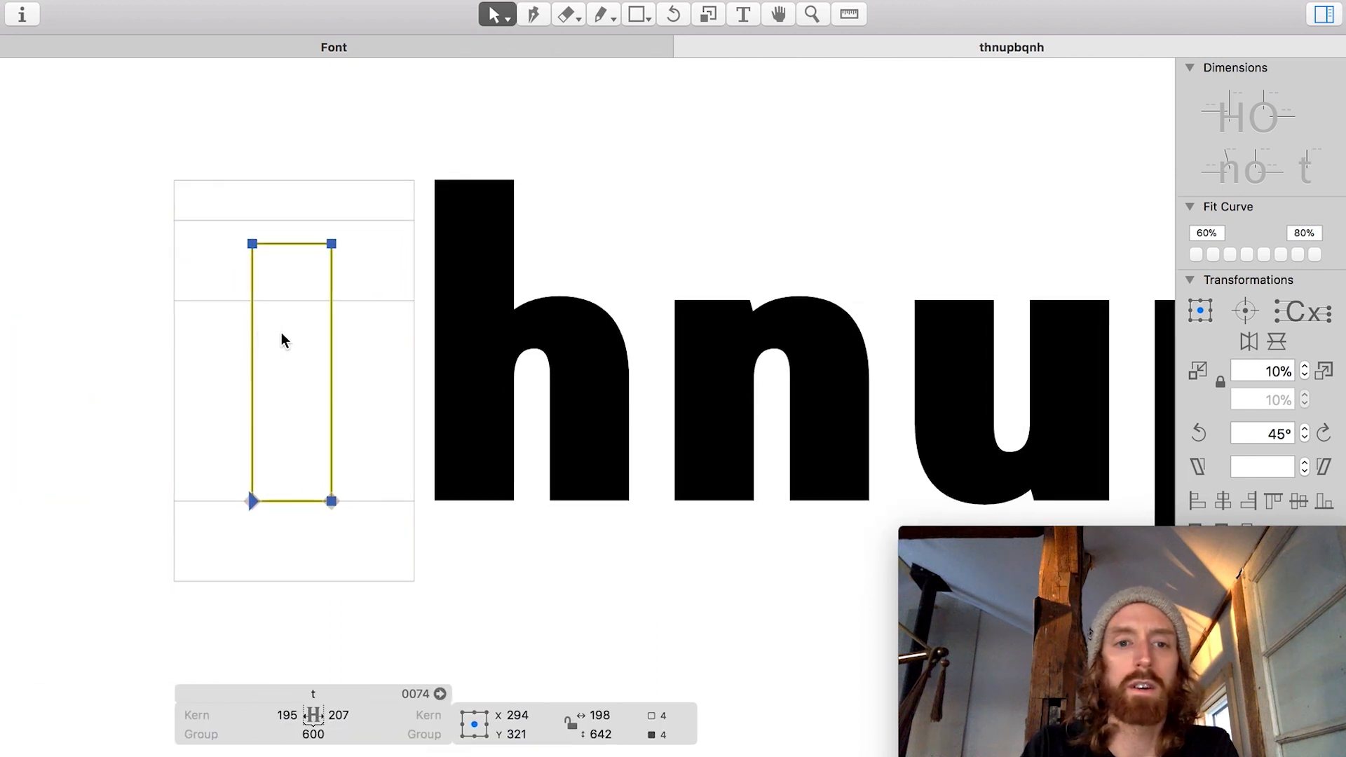
scroll(283, 329, "up", 5)
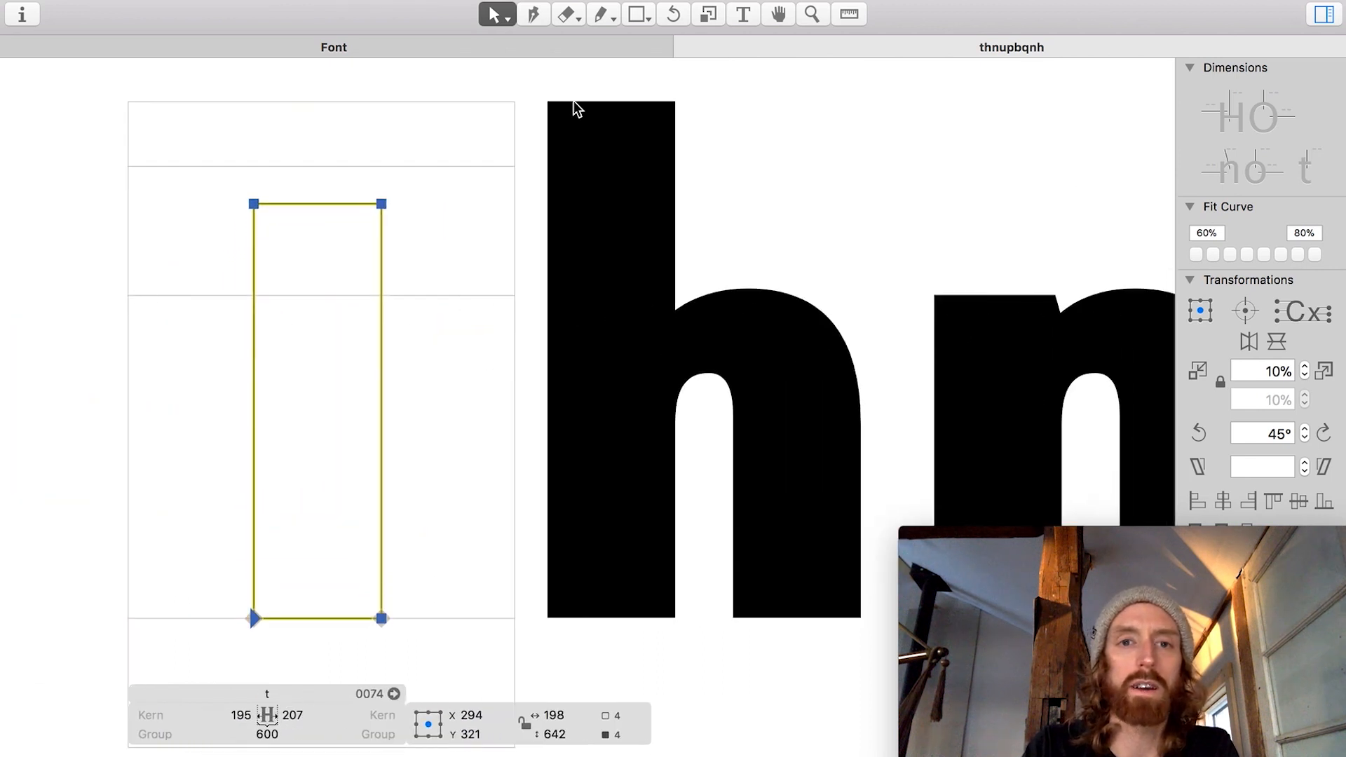
left_click(351, 283)
left_click_drag(436, 145, 194, 695)
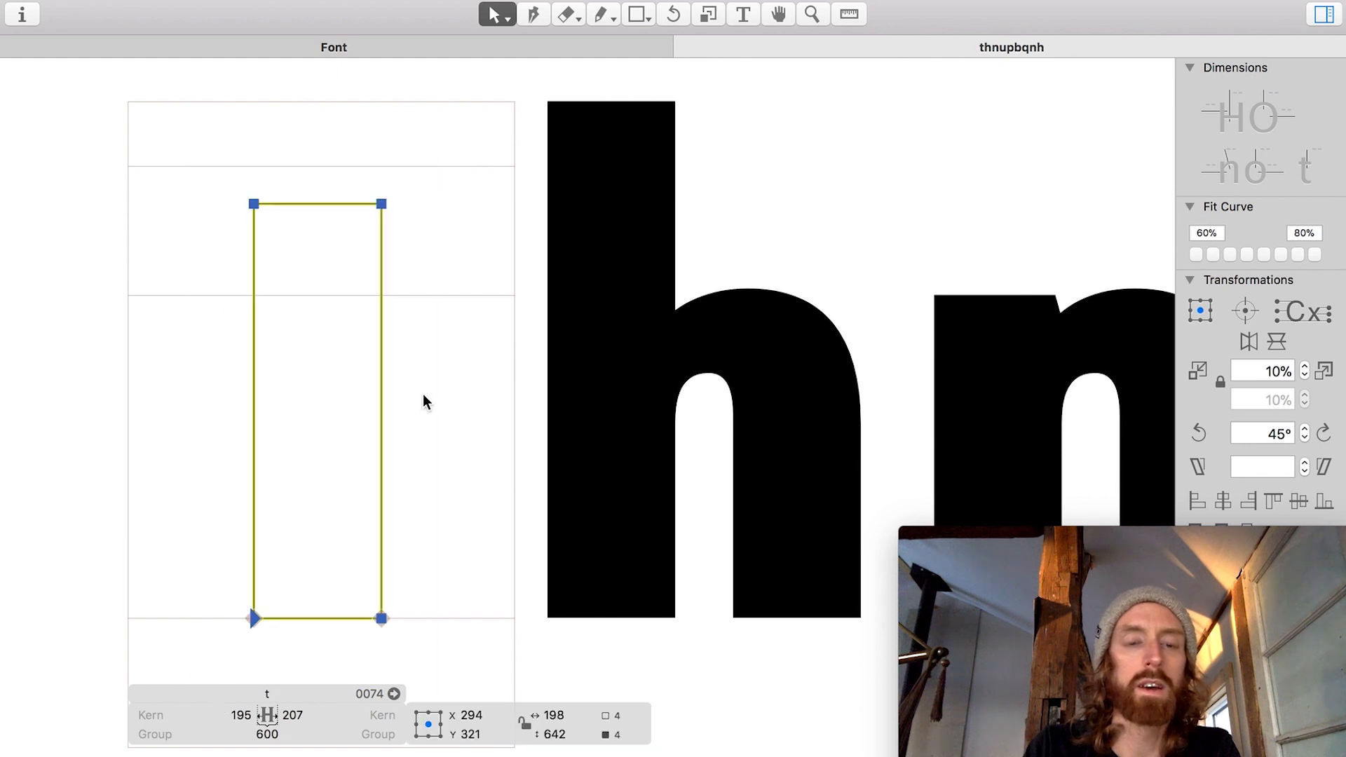
scroll(589, 284, "down", 1)
scroll(589, 284, "left", 1)
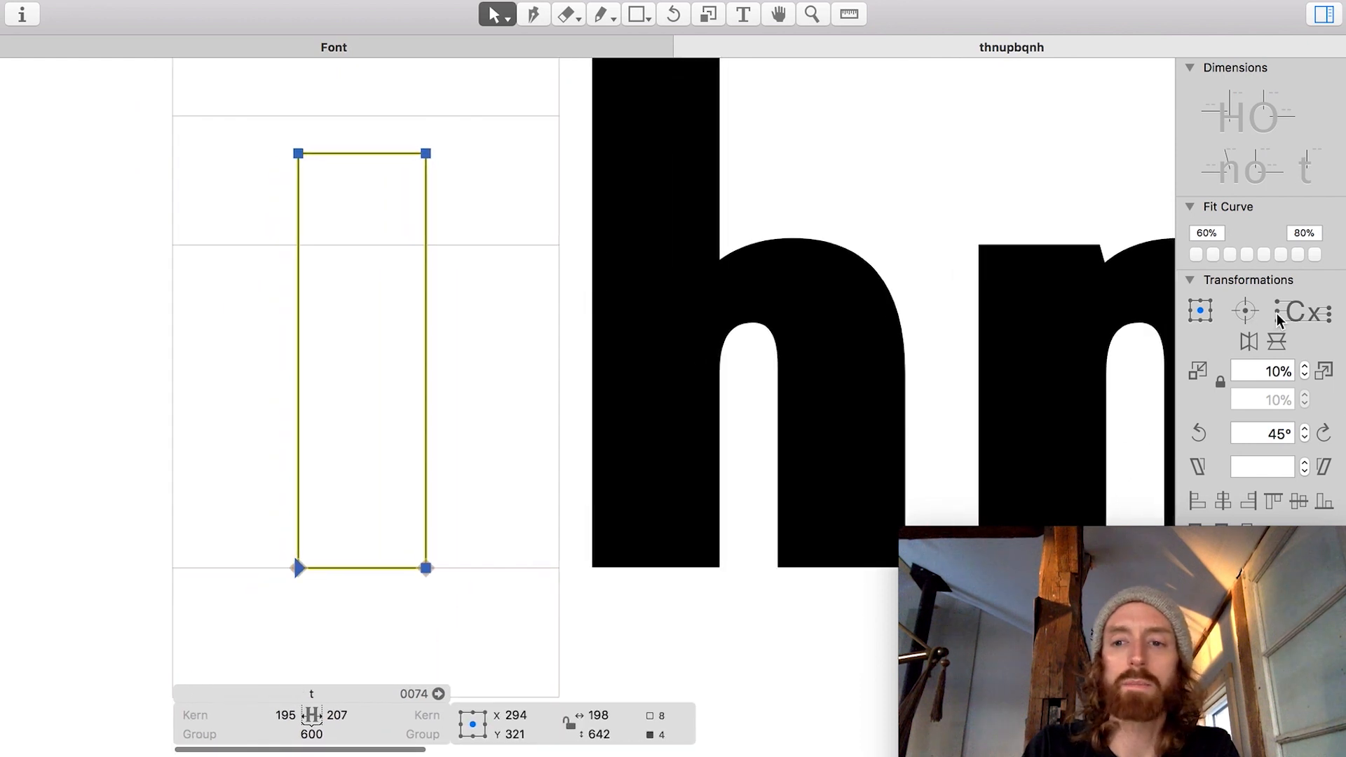
left_click(1322, 435)
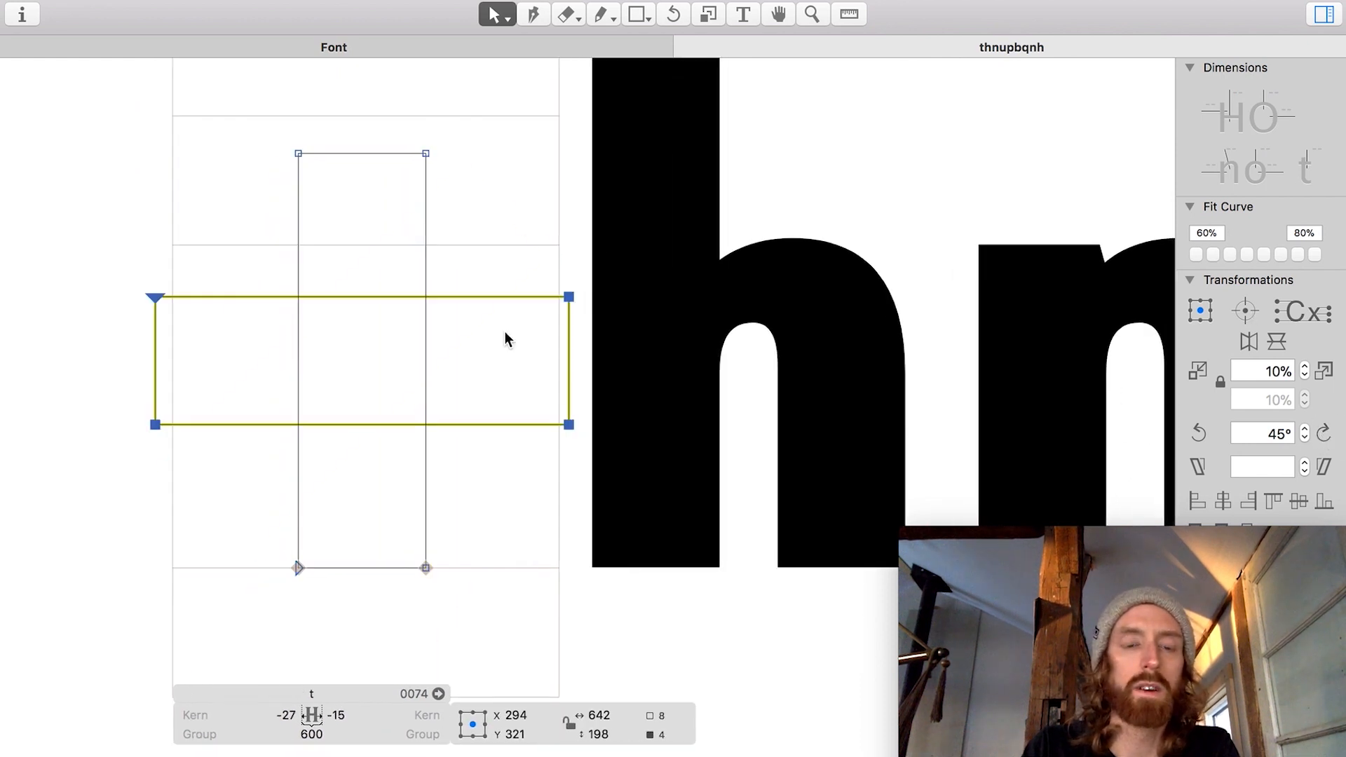
Step: Move the t's crossbar up to the x-height at Y 401 and pull in its right end to a width of 504
left_click_drag(567, 423, 603, 375)
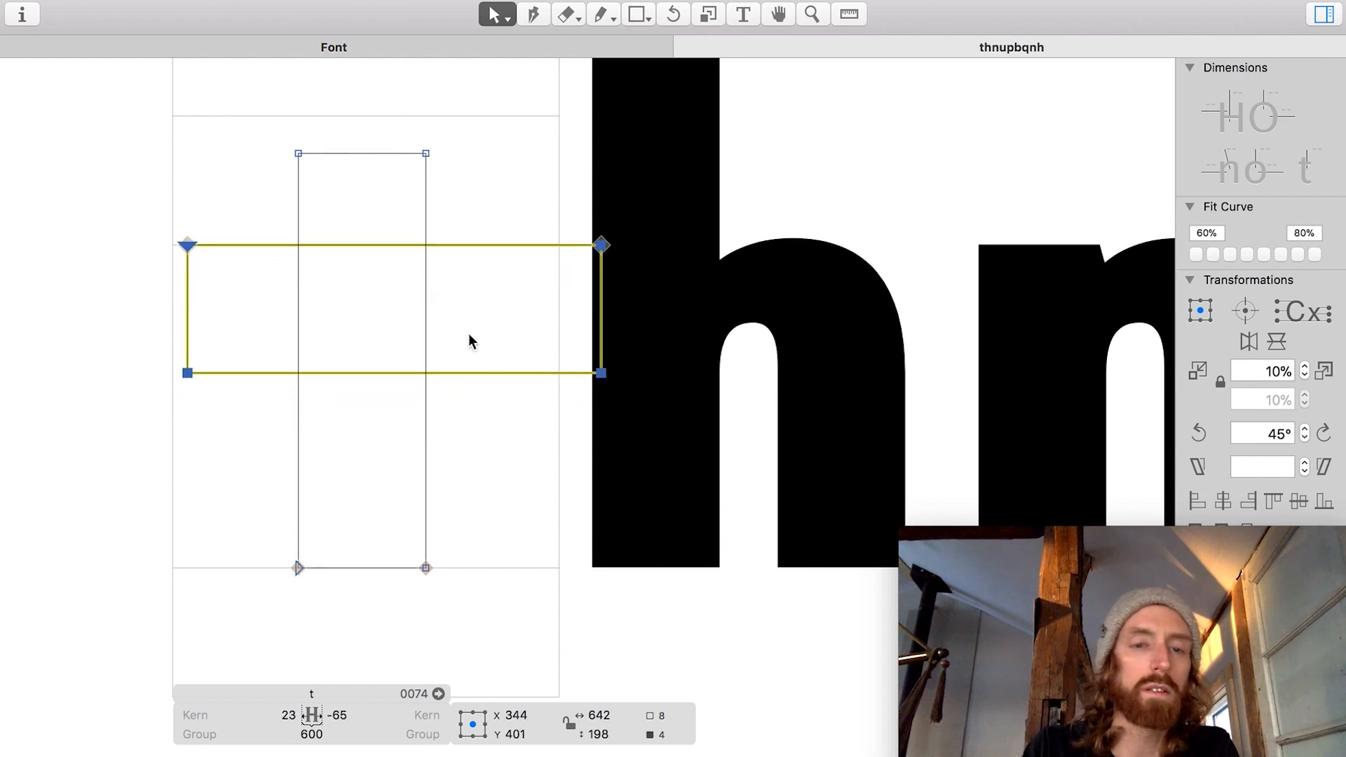
left_click_drag(207, 223, 262, 315)
left_click_drag(286, 148, 434, 200)
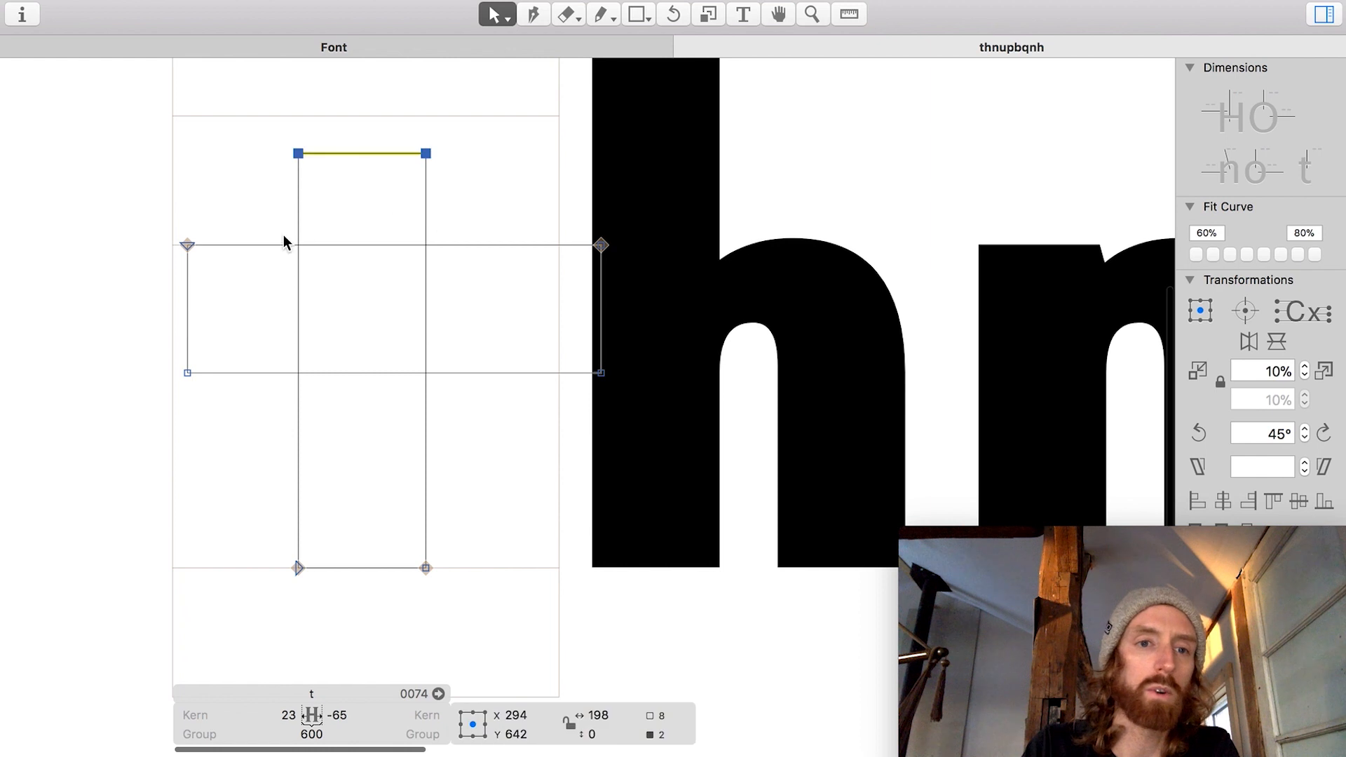
left_click_drag(206, 189, 138, 448)
key("super+plus")
key("space")
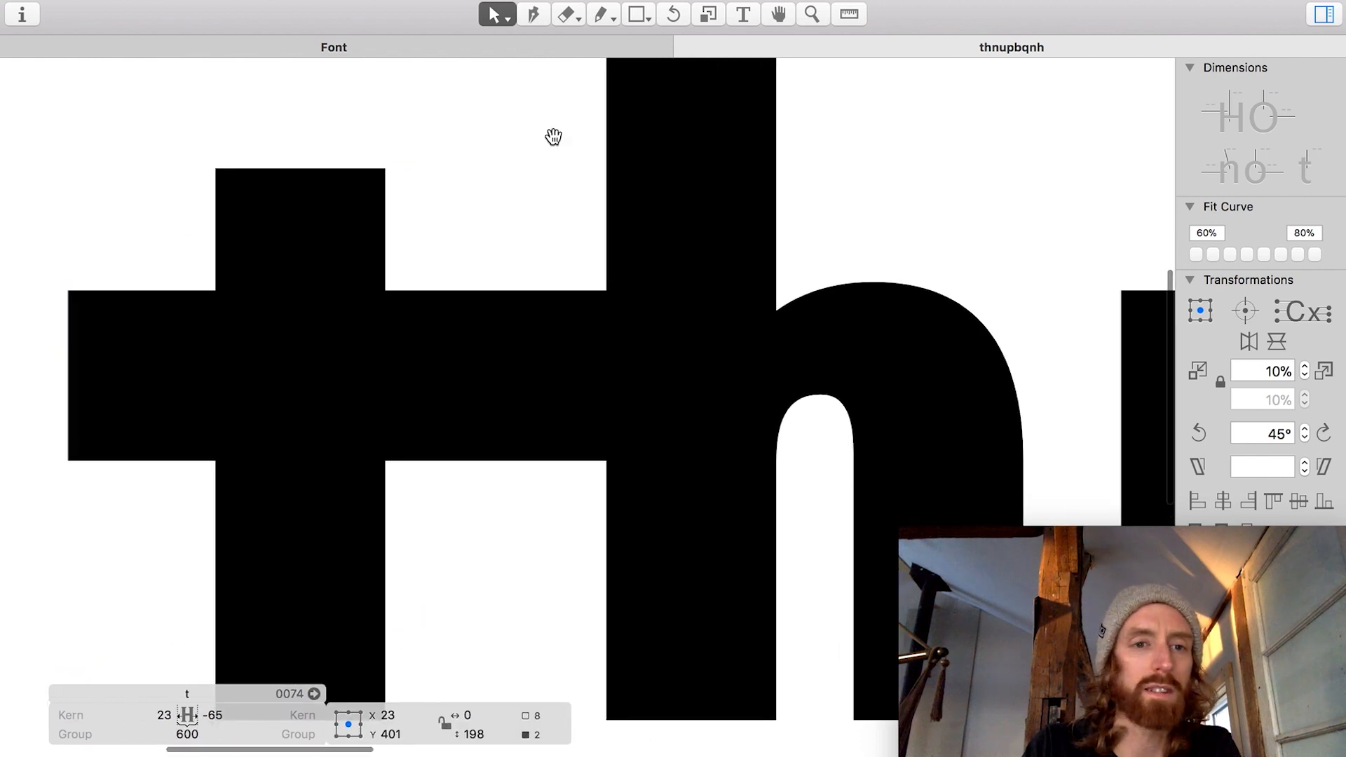
left_click_drag(530, 225, 686, 500)
left_click_drag(618, 461, 461, 465)
double_click(386, 249)
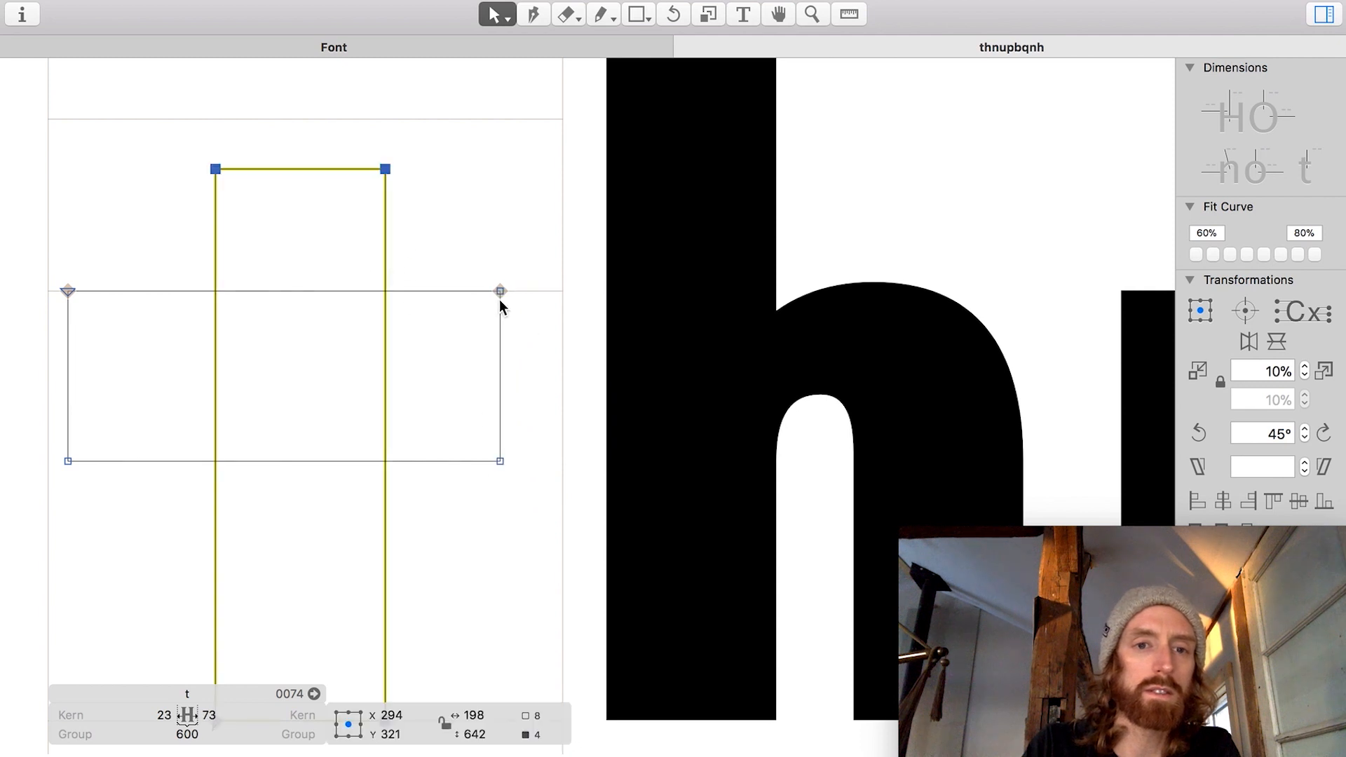
Step: Raise the bottom edge of the t's crossbar to Y 362
double_click(440, 290)
scroll(442, 291, "left", 2)
left_click_drag(627, 361, 31, 566)
key("shift+Up")
key("shift+Up")
key("shift+Up")
key("shift+Up")
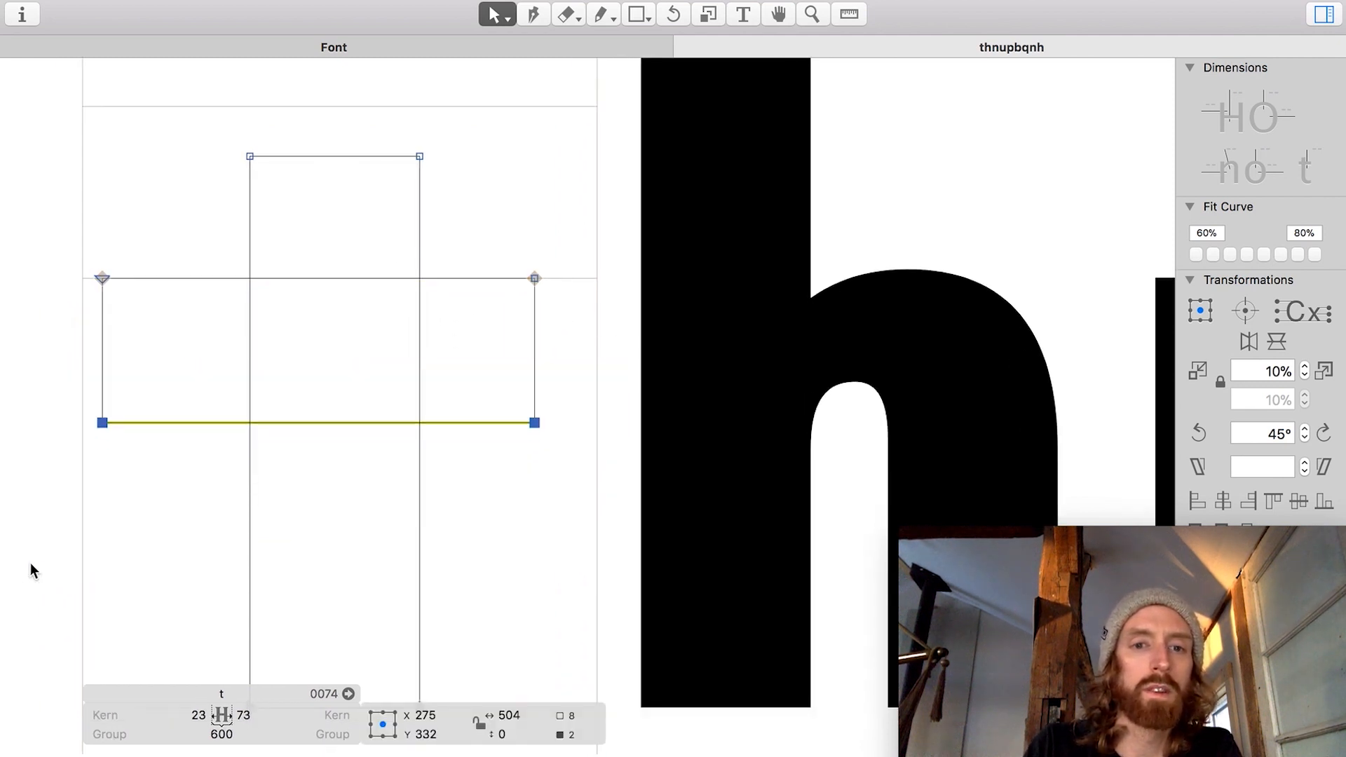
key("shift+Up")
key("shift+Up")
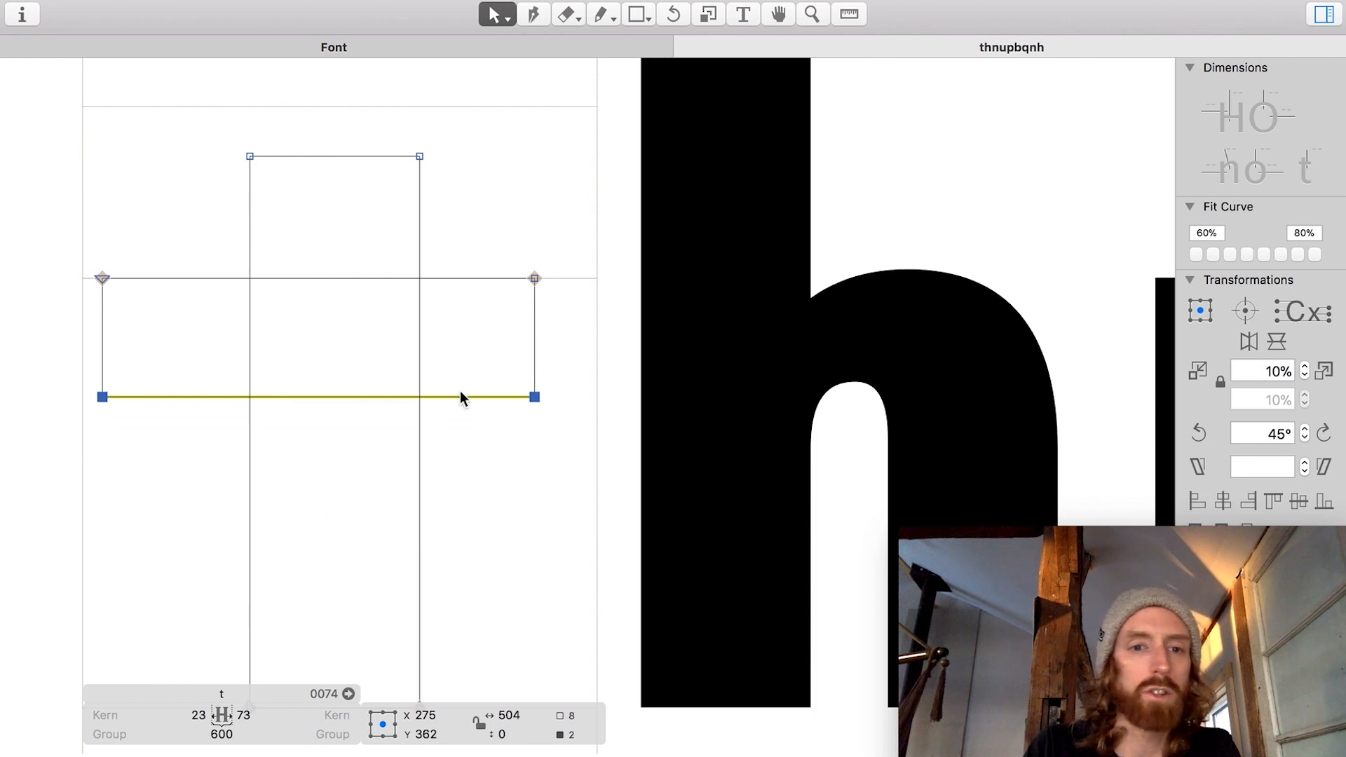
Step: Move the t's crossbar 20 units to the right and preview the glyph
double_click(495, 383)
key("shift+Right")
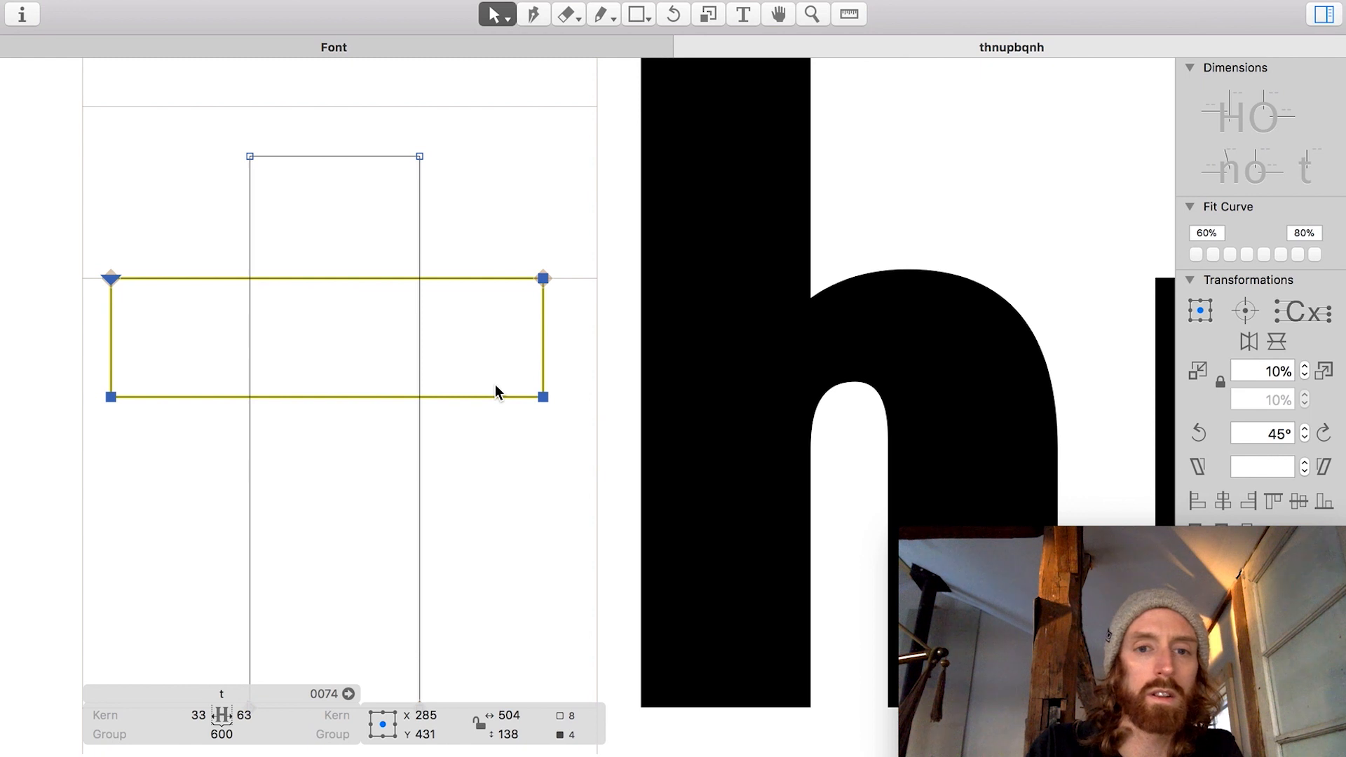
key("shift+Right")
double_click(422, 249)
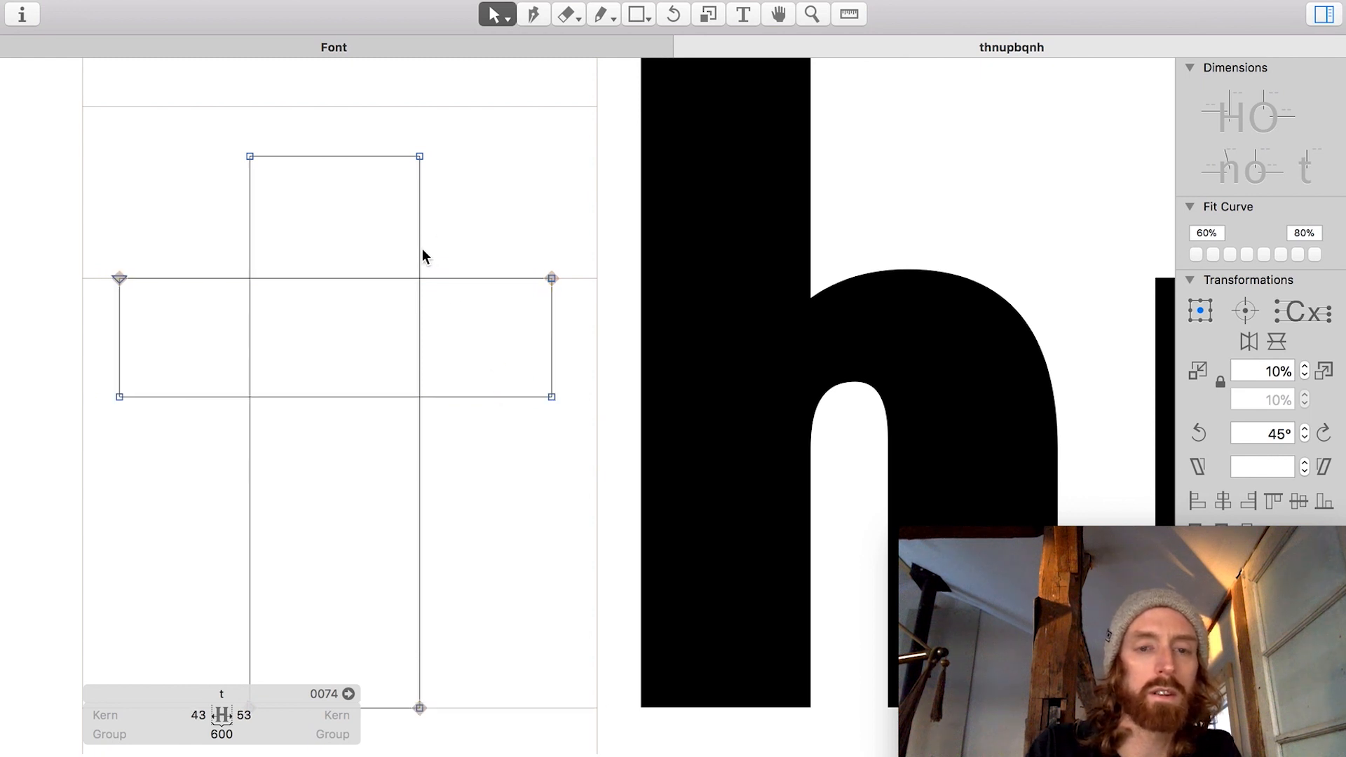
scroll(420, 251, "down", 4)
key("space")
scroll(418, 239, "right", 2)
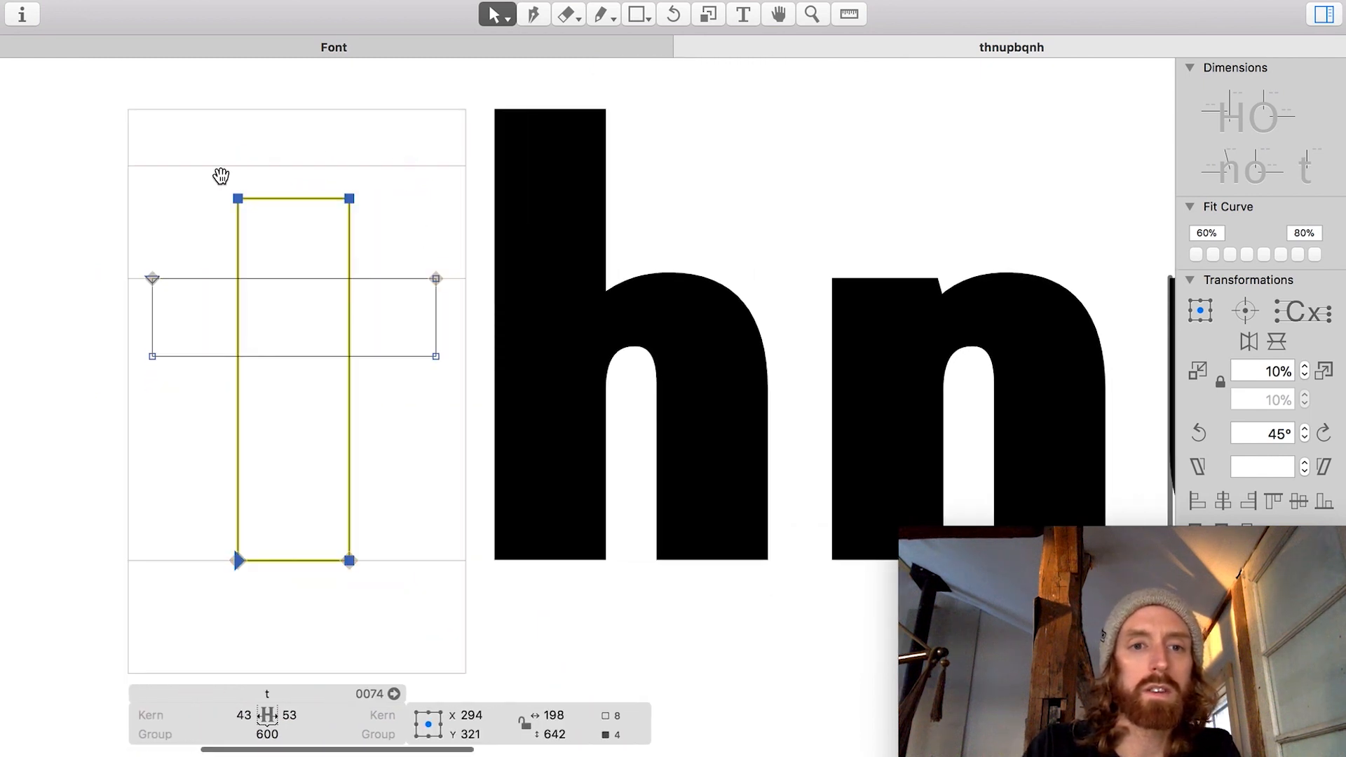
Step: Slant the top of the t's stem by setting its left corner to Y 612 and right corner to Y 712, and preview the result
left_click_drag(249, 167, 210, 230)
key("shift+Down")
key("shift+Down")
key("shift+Down")
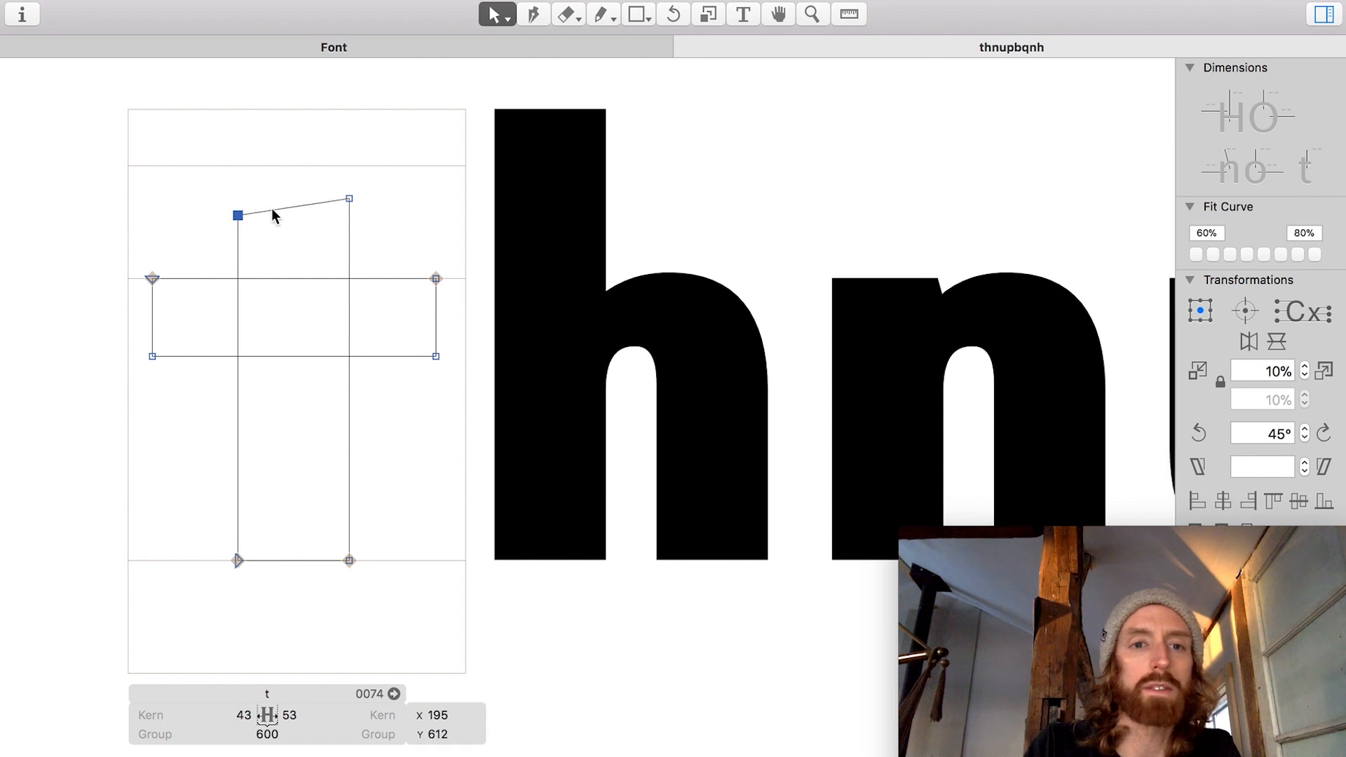
left_click_drag(310, 150, 425, 220)
key("shift+Up")
key("shift+Up")
key("shift+Up")
key("shift+Up")
key("shift+Up")
key("shift+Up")
key("space")
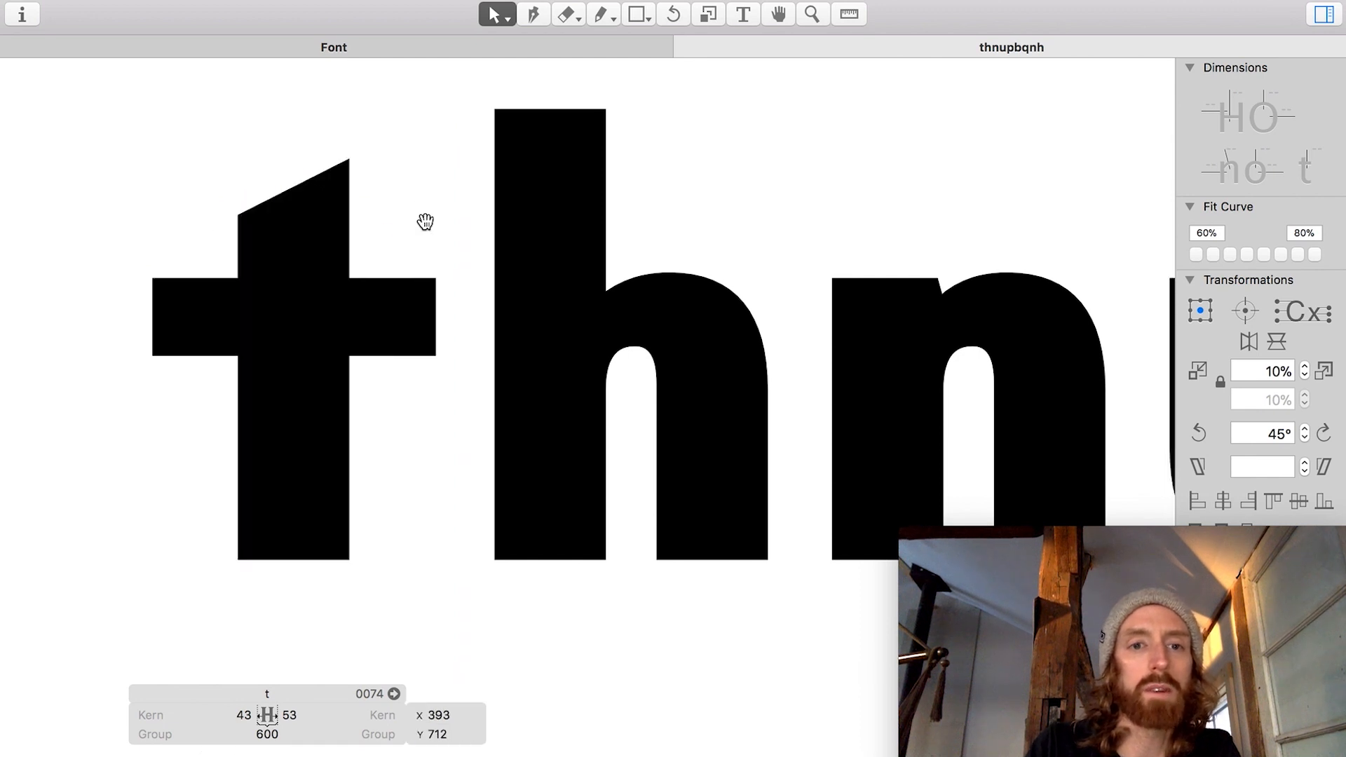
scroll(424, 219, "down", 2)
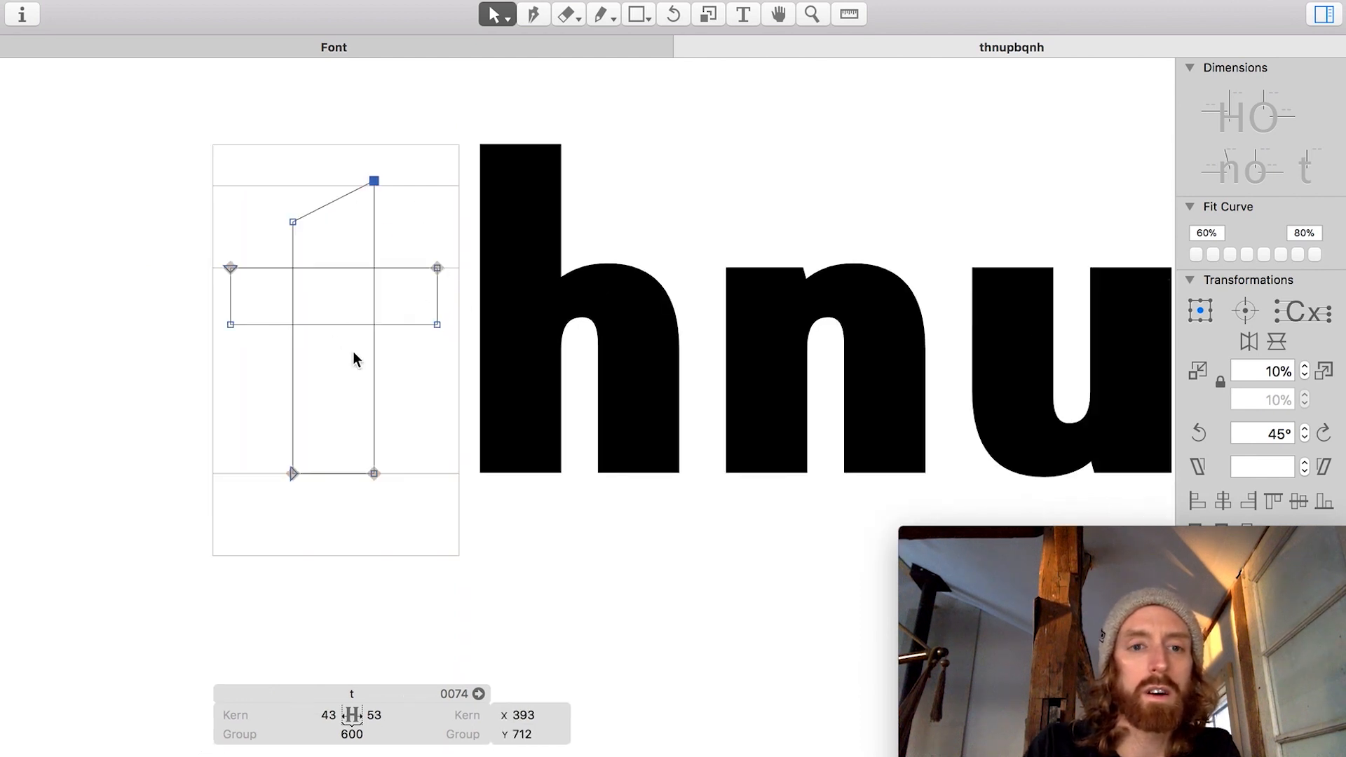
Step: Pull the right end of the t's crossbar in to X 507
scroll(352, 352, "up", 5)
scroll(352, 351, "left", 2)
left_click(492, 172)
left_click_drag(493, 172, 598, 384)
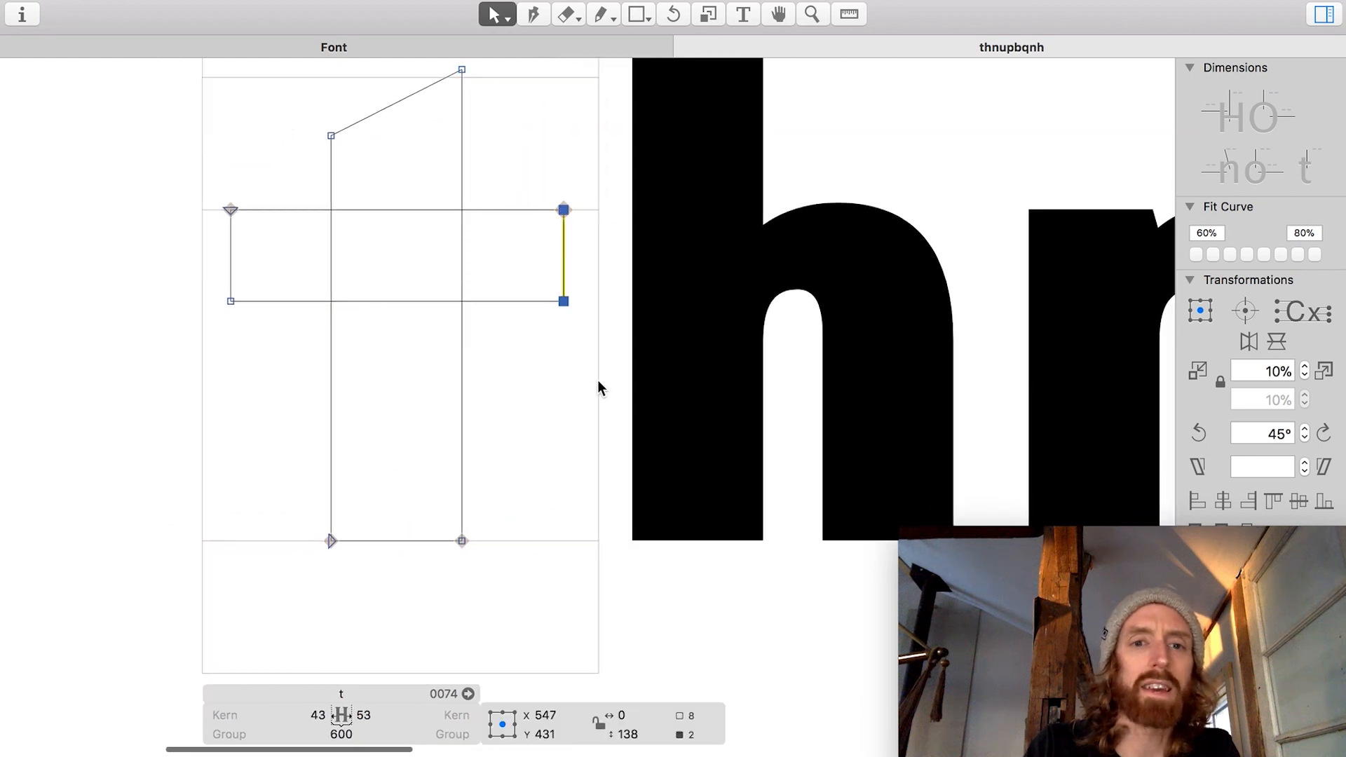
key("shift+Left")
key("shift+Left")
key("shift+Left")
key("shift+Left")
scroll(592, 381, "up", 1)
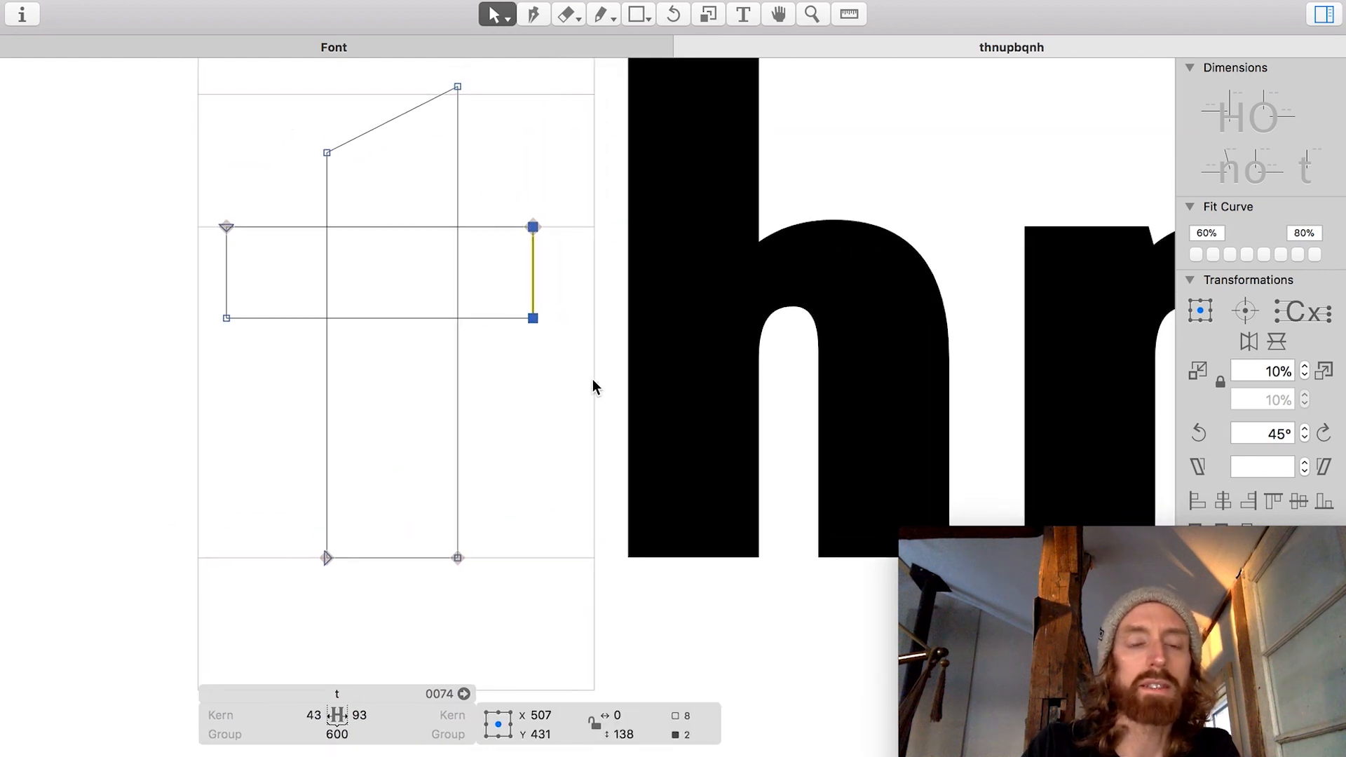
Step: Shift the t's crossbar right in coarse and fine steps until its left end sits at X 60
double_click(497, 318)
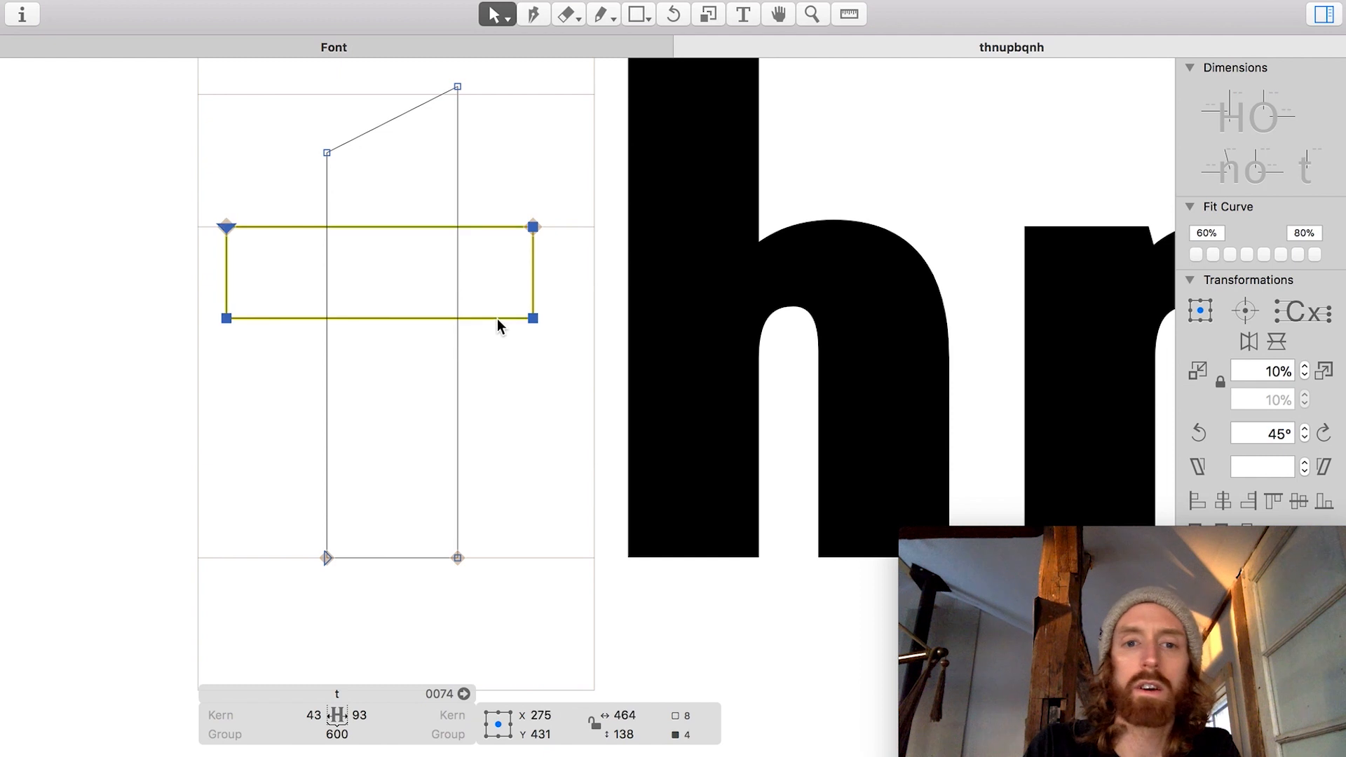
key("shift+Right")
key("shift+Right")
key("shift+Left")
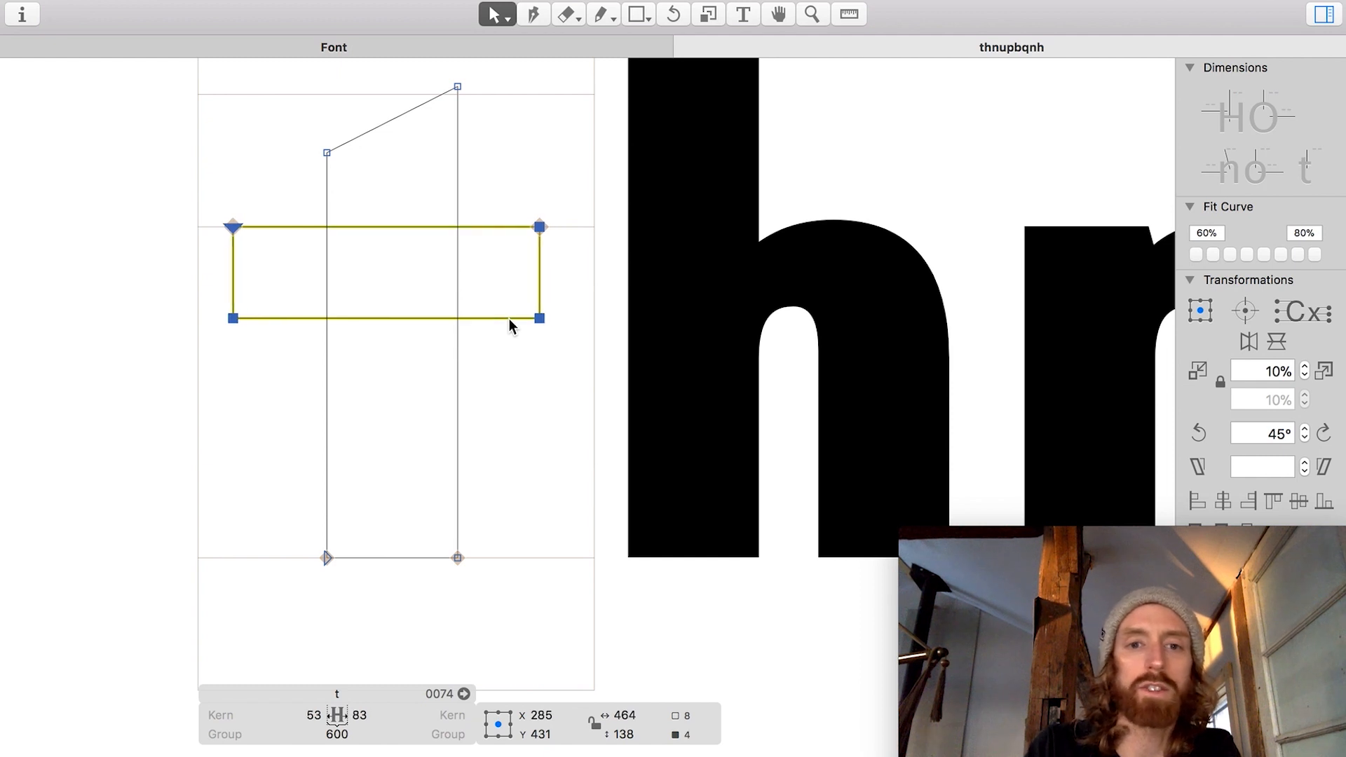
key("shift+Right")
key("shift+Left")
key("Right")
key("shift+Right")
key("Left")
key("Left")
key("Left")
key("Left")
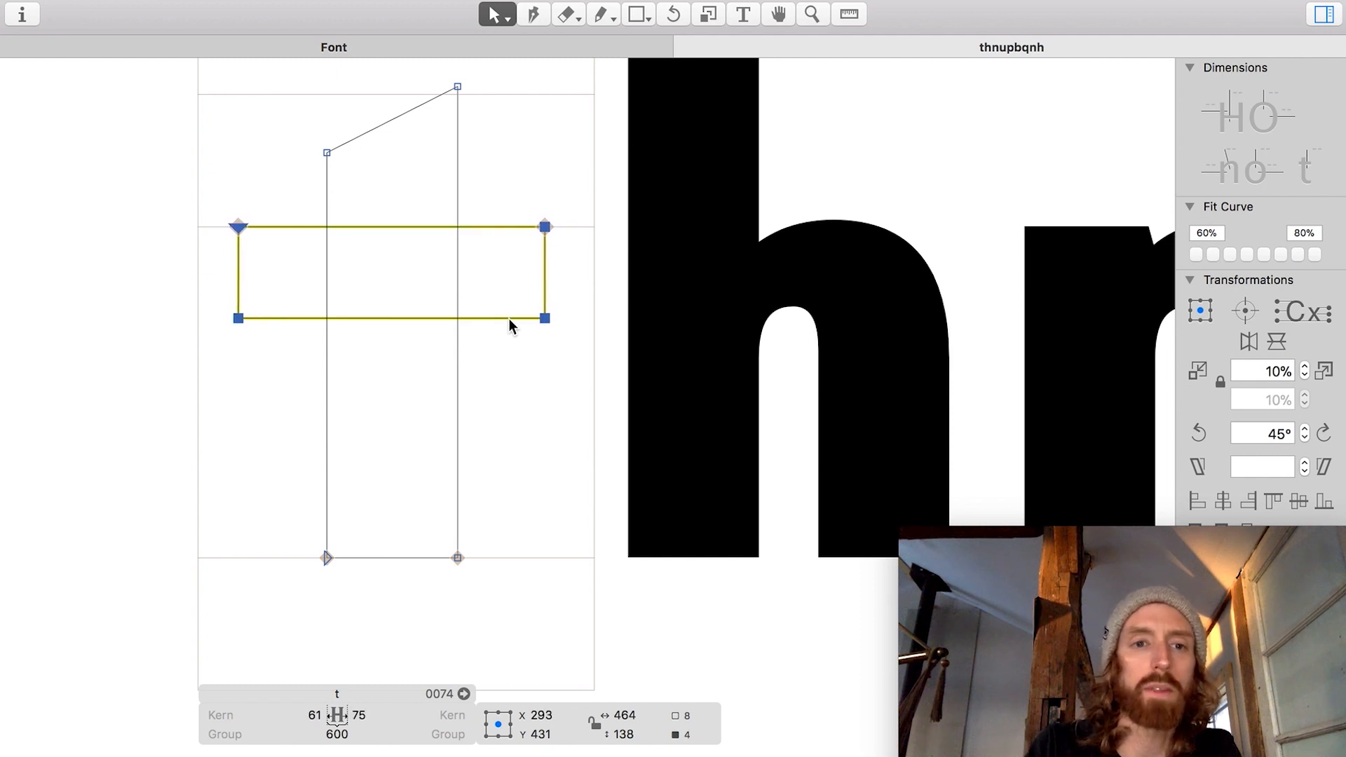
left_click(200, 235)
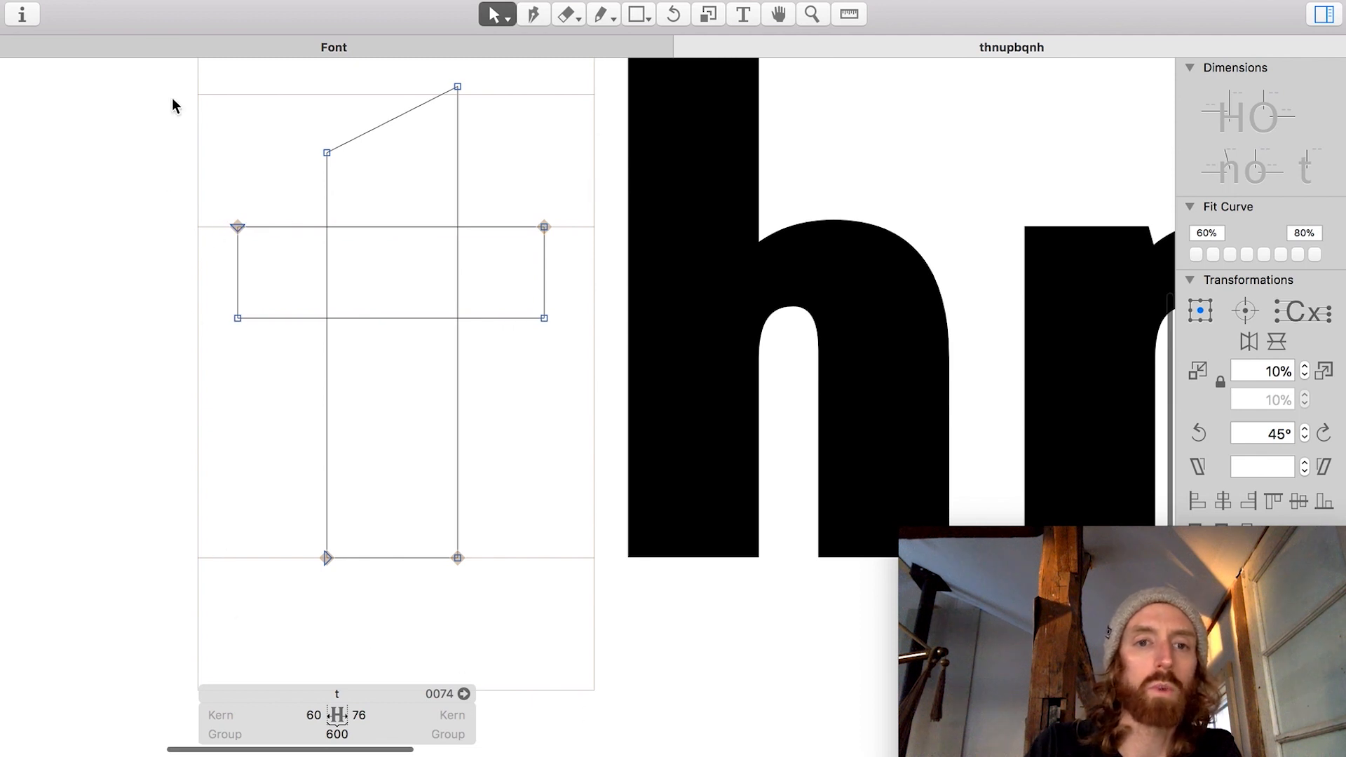
Step: Shorten the t's crossbar to a width of 424 from its right end and reposition it at X 292
scroll(496, 290, "right", 2)
scroll(497, 290, "up", 1)
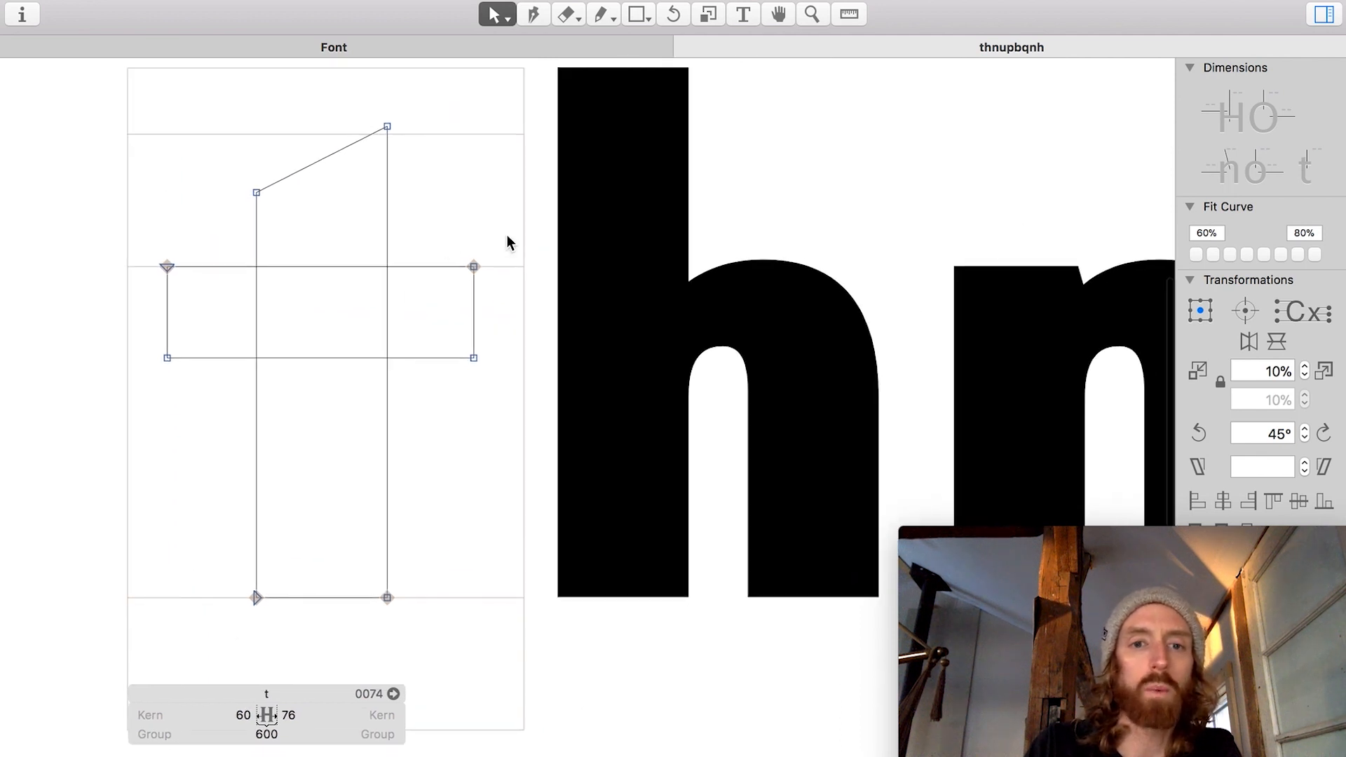
left_click_drag(506, 237, 451, 415)
key("shift+Left")
key("shift+Left")
key("shift+Left")
key("shift+Left")
left_click(418, 351)
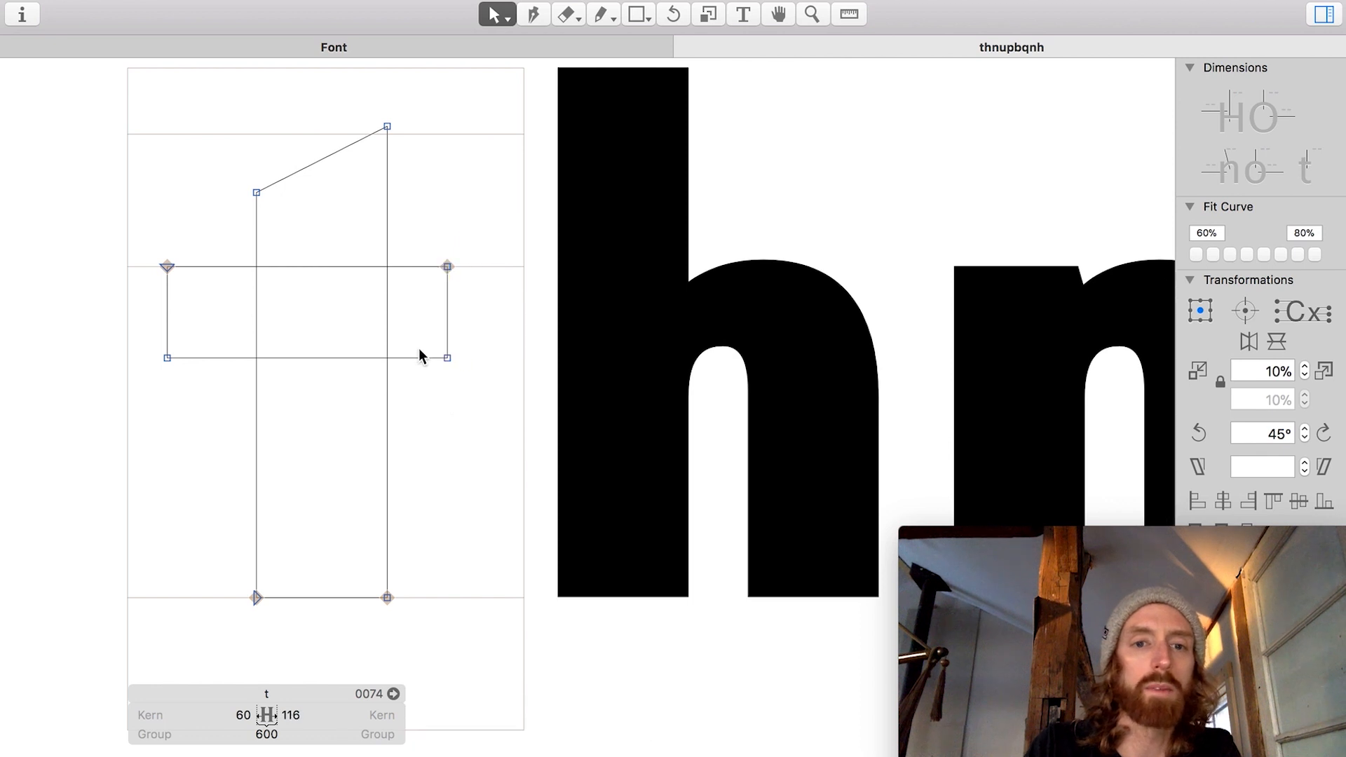
double_click(419, 350)
key("shift+Right")
key("shift+Right")
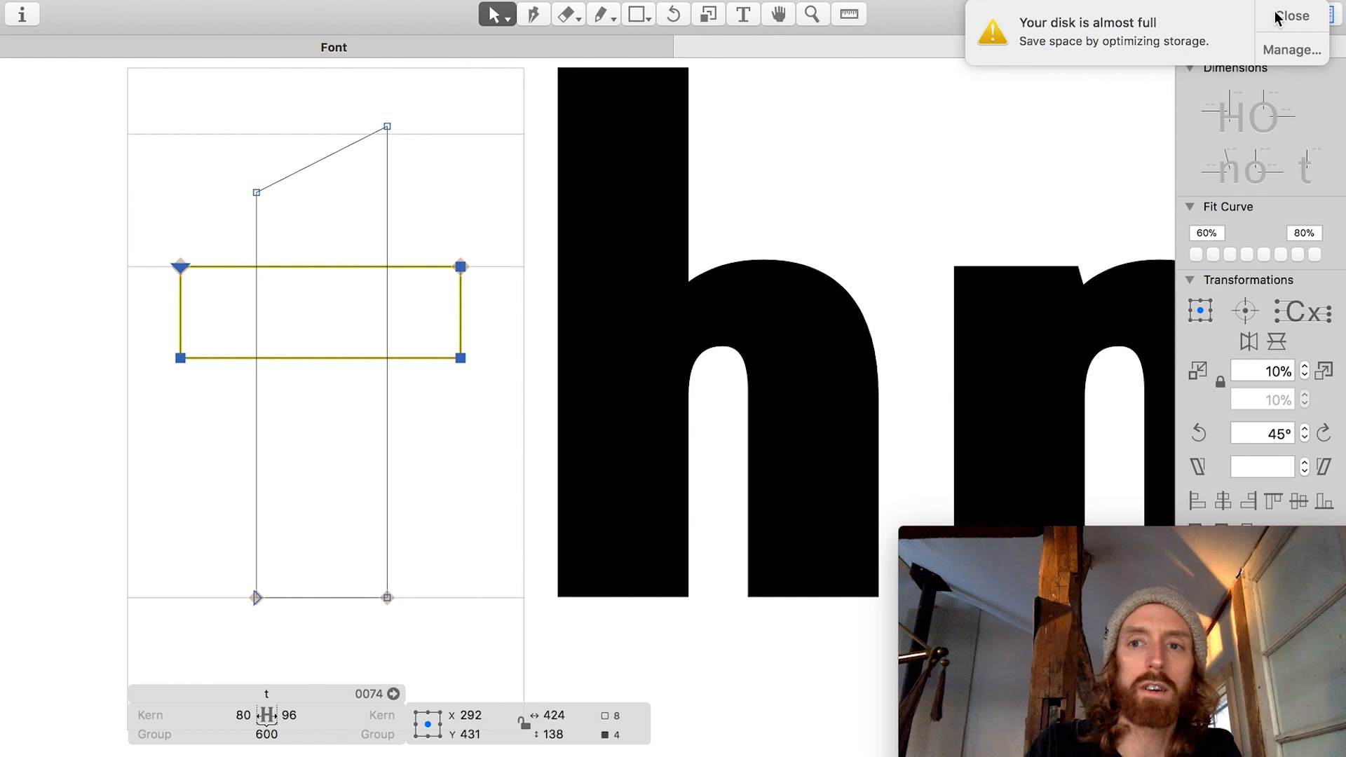
Step: Set the t's left and right sidebearings to 40 and preview the line of letters
left_click(1277, 17)
left_click(241, 716)
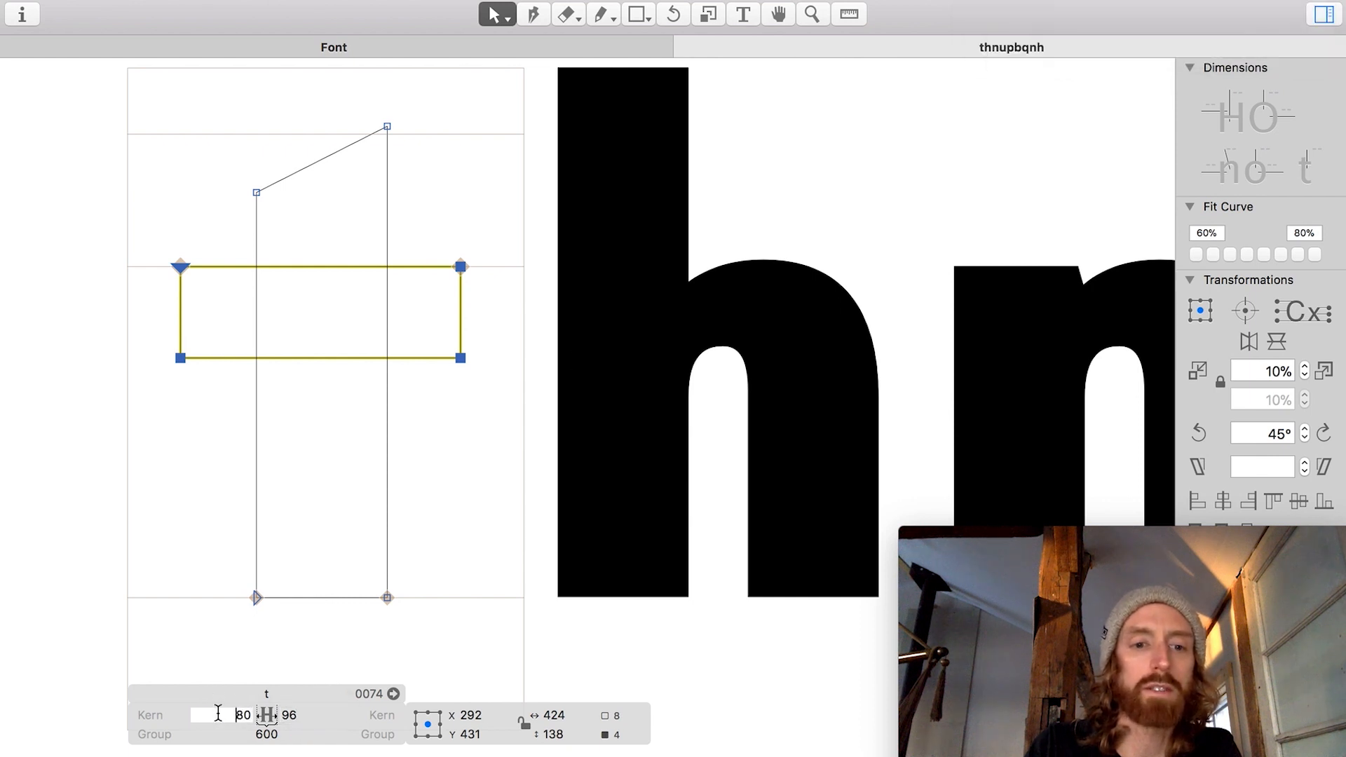
left_click(309, 716)
left_click(241, 715)
double_click(243, 715)
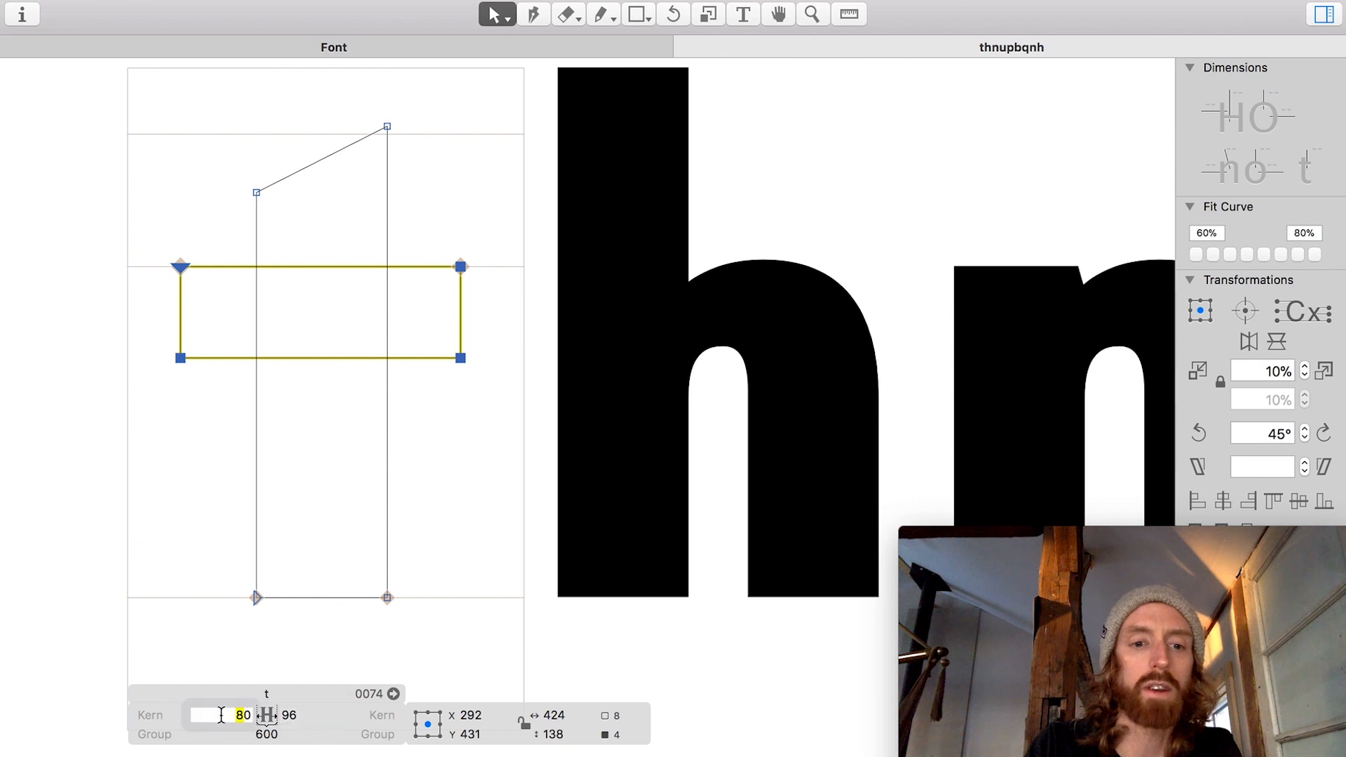
type("40")
key("Tab")
type("40")
key("Return")
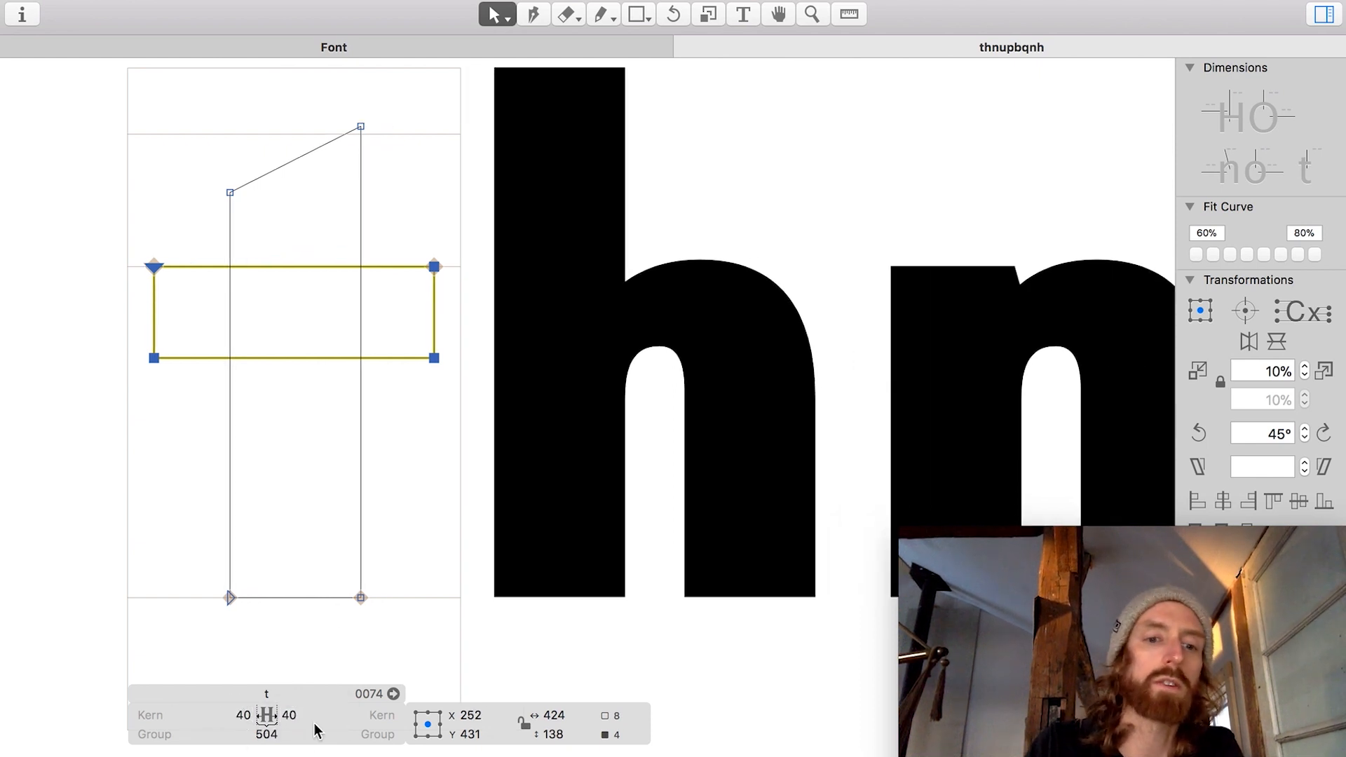
key("space")
scroll(377, 467, "down", 6)
scroll(377, 468, "right", 1)
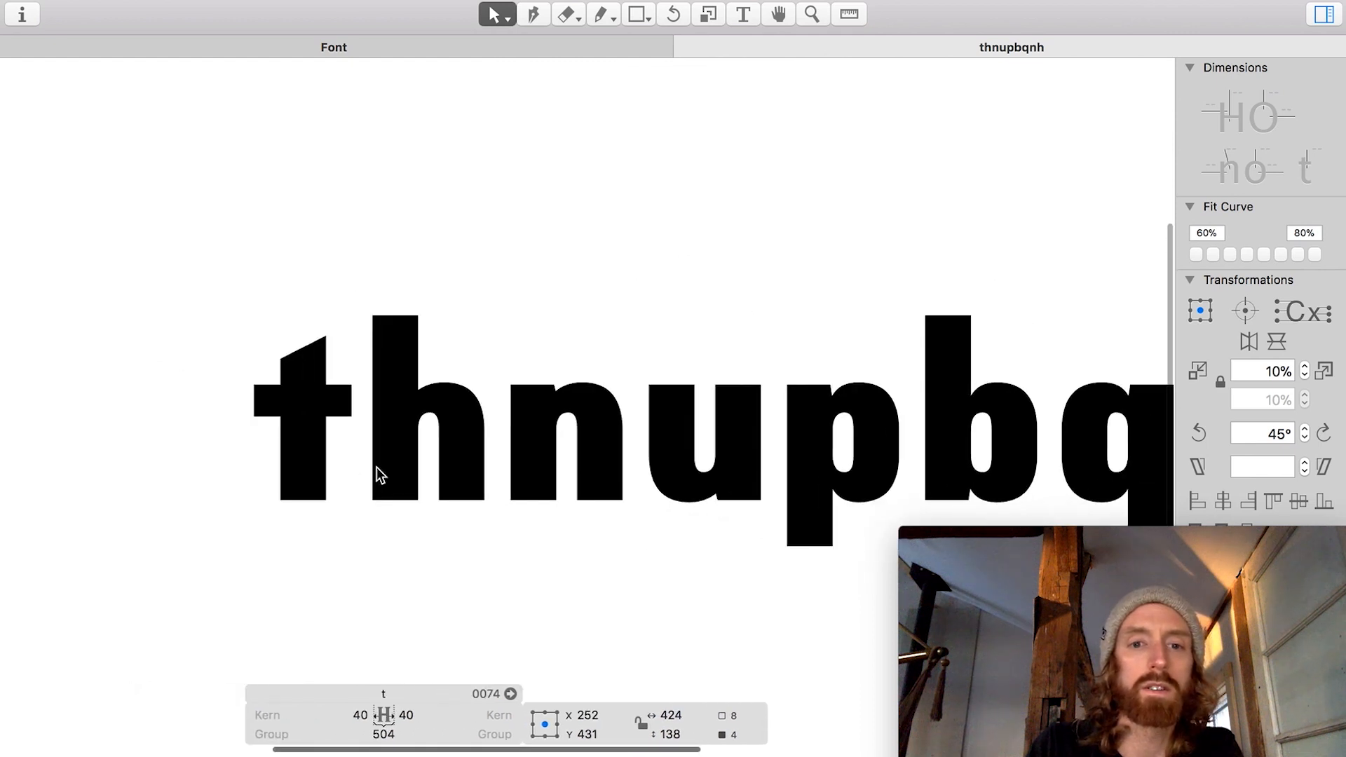
Step: Change the sample text to "thump" and open the empty m glyph for editing
scroll(377, 466, "right", 1)
key("t")
scroll(532, 403, "right", 3)
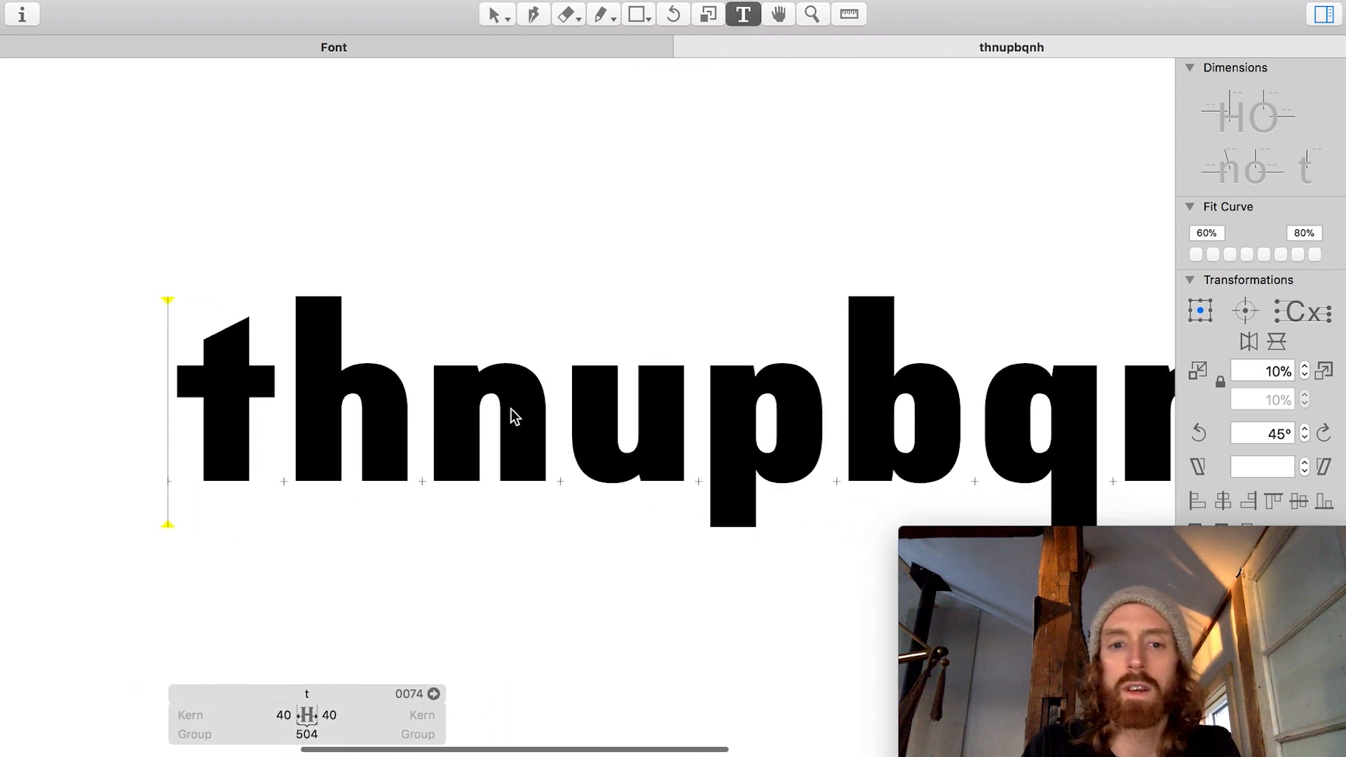
left_click(451, 415)
key("super+shift+Right")
type("um")
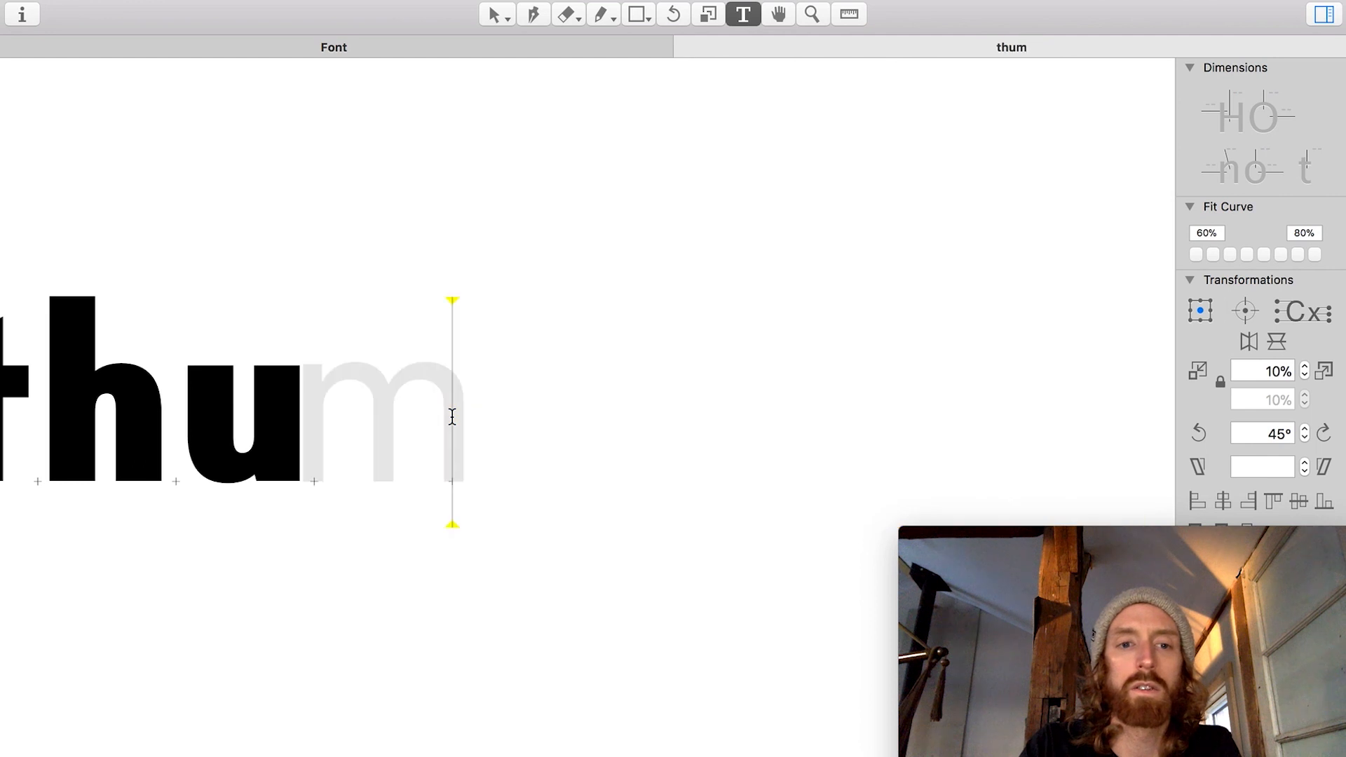
type("p")
scroll(455, 420, "left", 3)
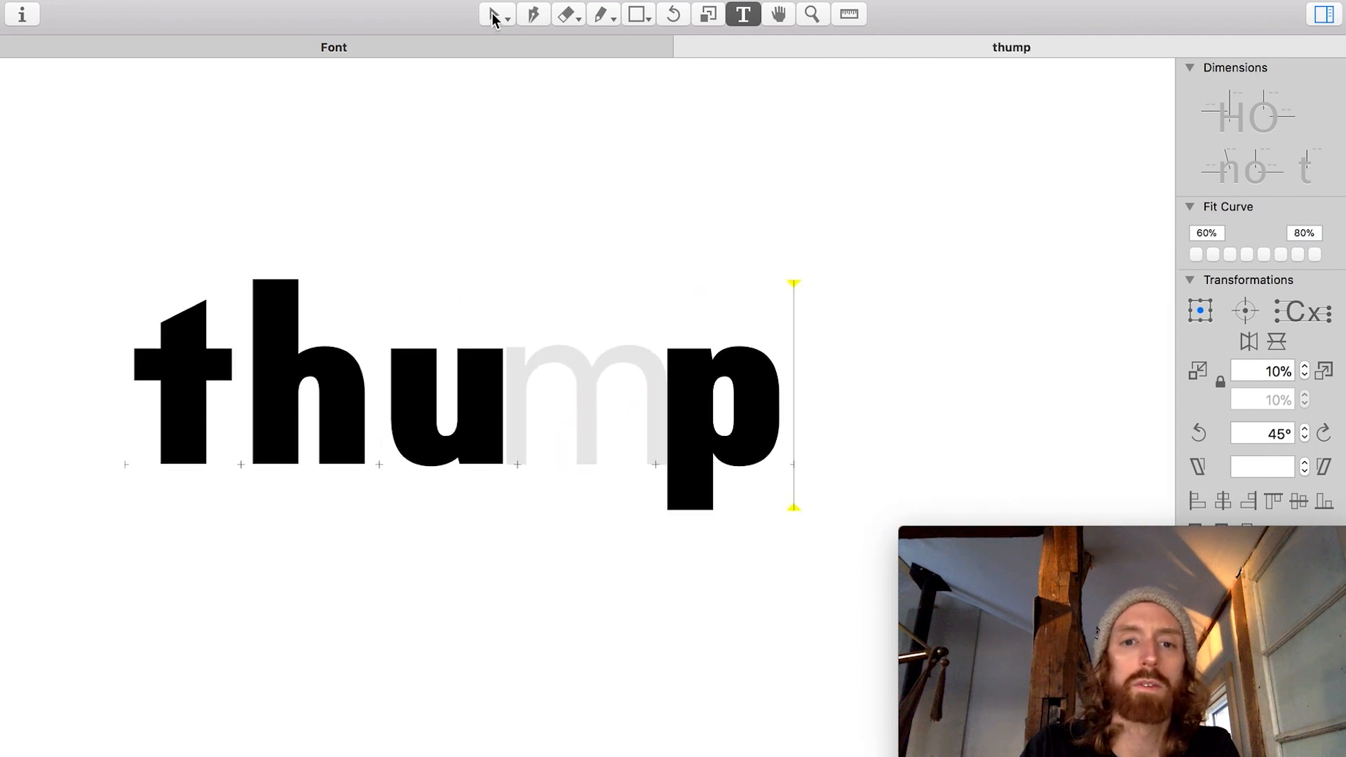
left_click(493, 17)
left_click(573, 401)
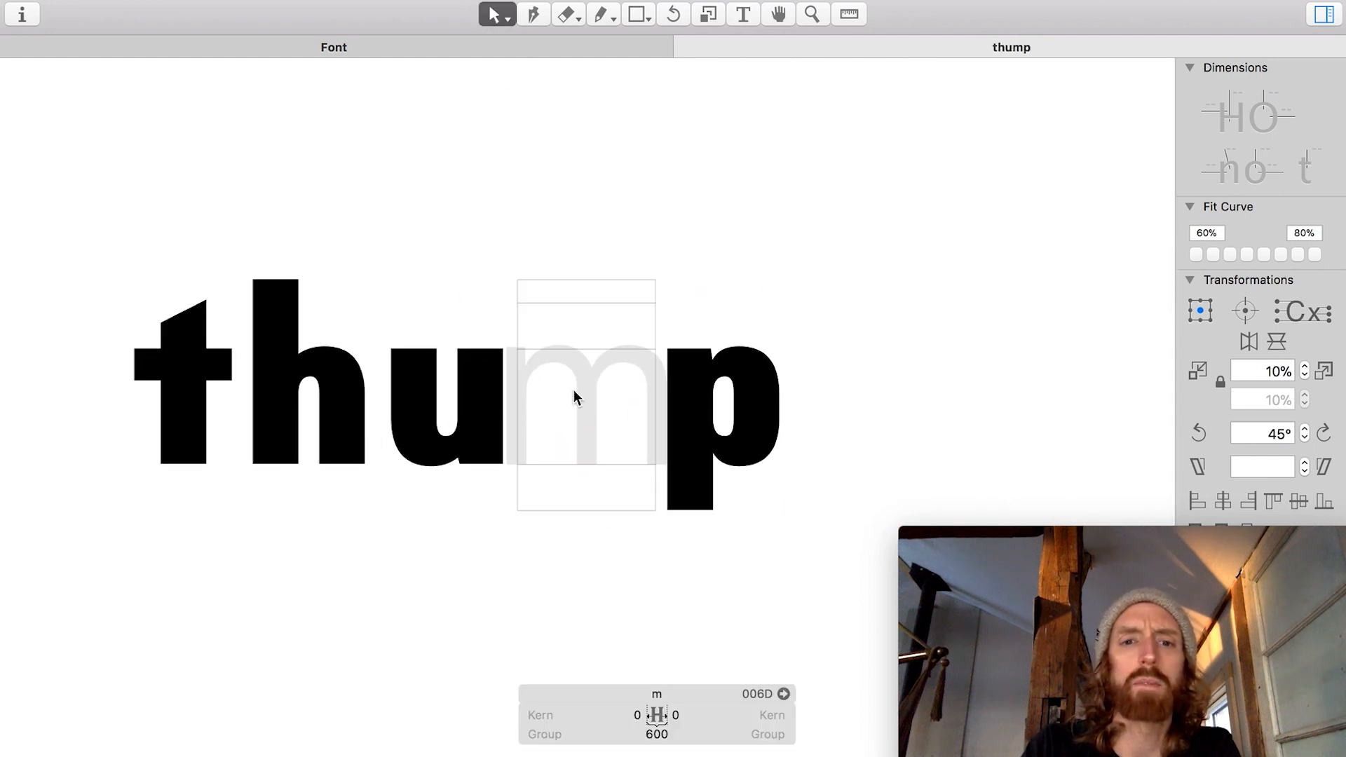
Step: Insert an n before the m in the sample text and copy all of the n's outlines
key("super+plus")
type("thun")
key("Escape")
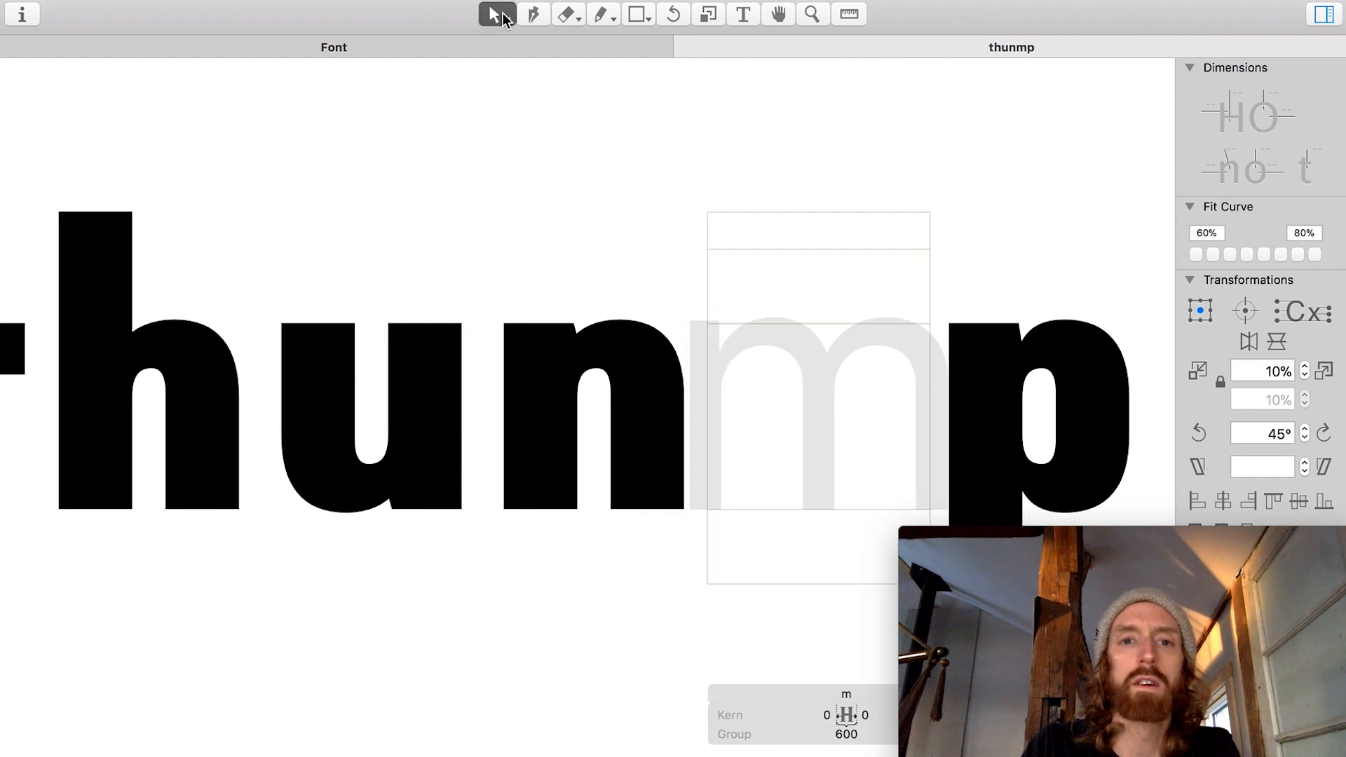
left_click(601, 432)
key("super+a")
Step: Remove the extra n from the sample text and paste the copied outlines into the m glyph
key("t")
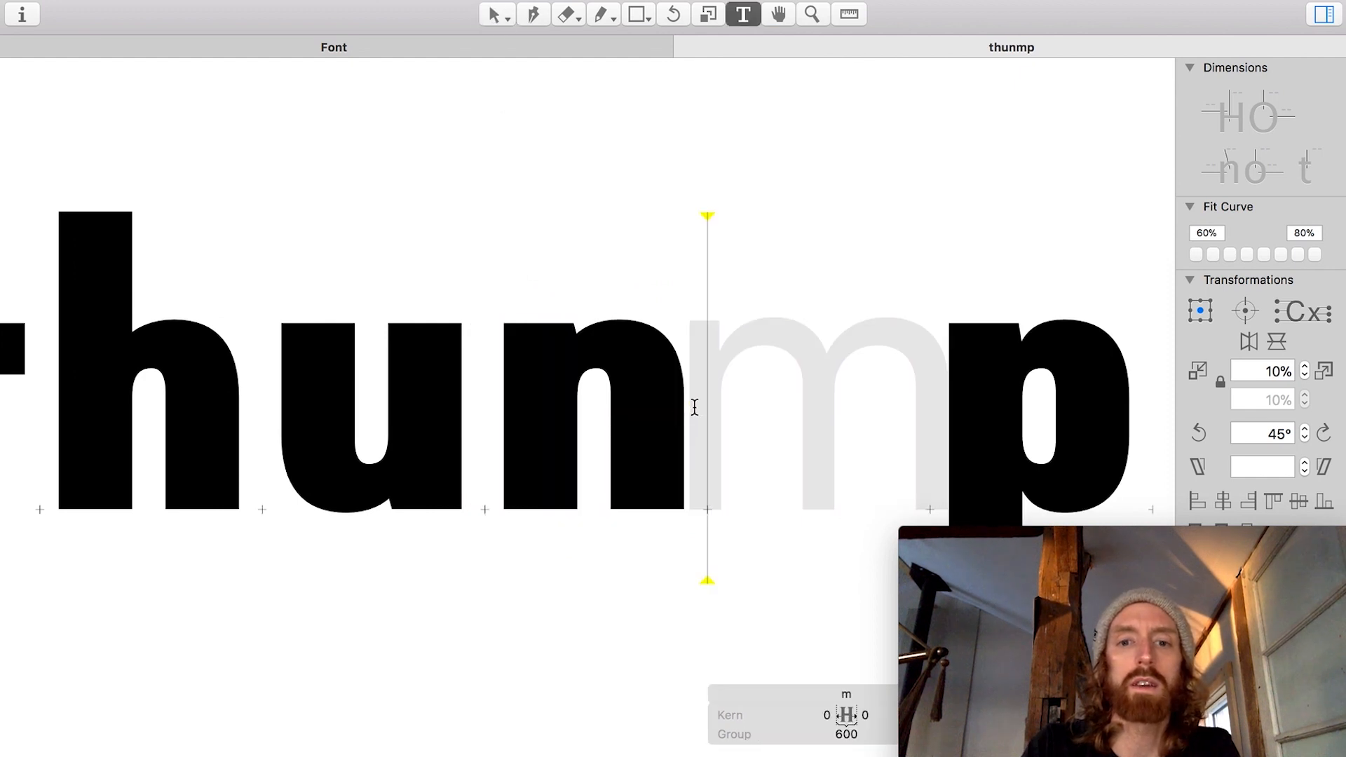
key("BackSpace")
key("Escape")
left_click(592, 389)
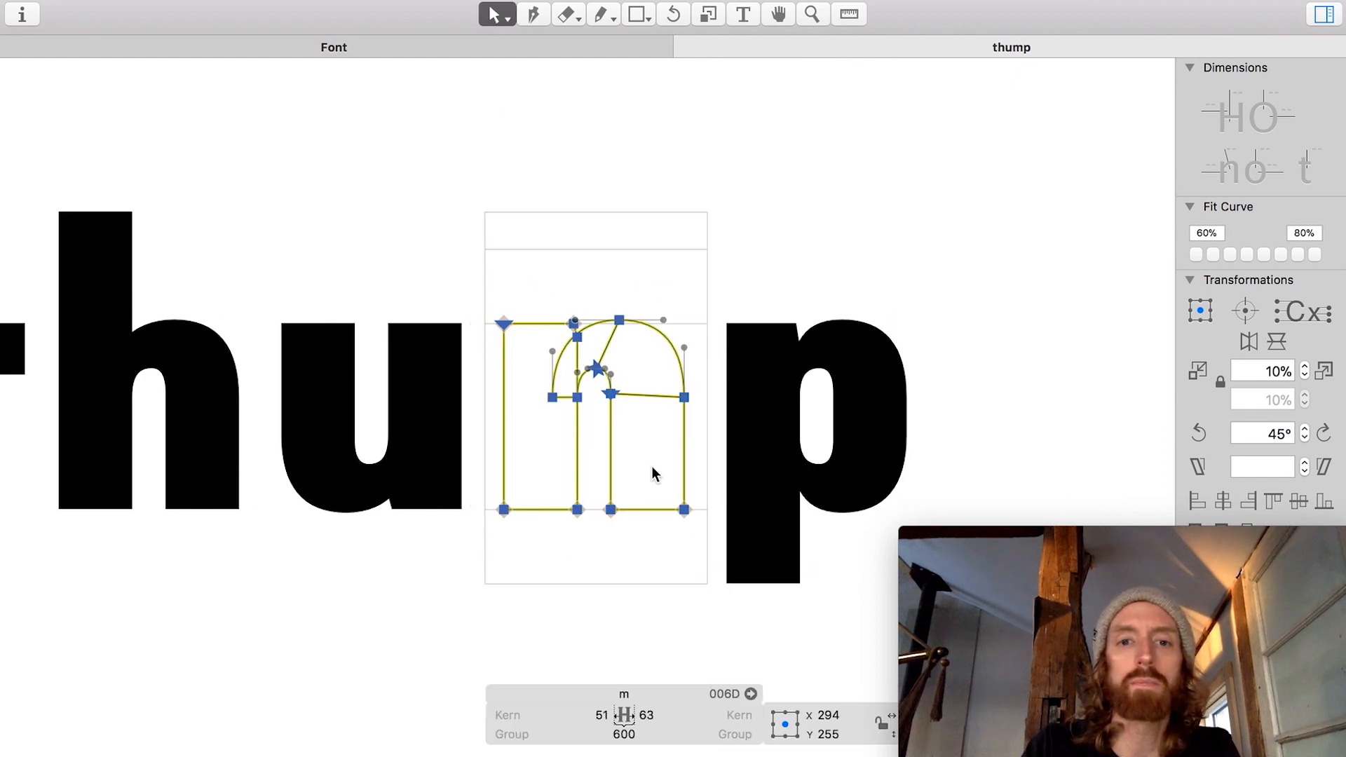
Step: Set the m glyph's advance width to 900
scroll(649, 458, "up", 2)
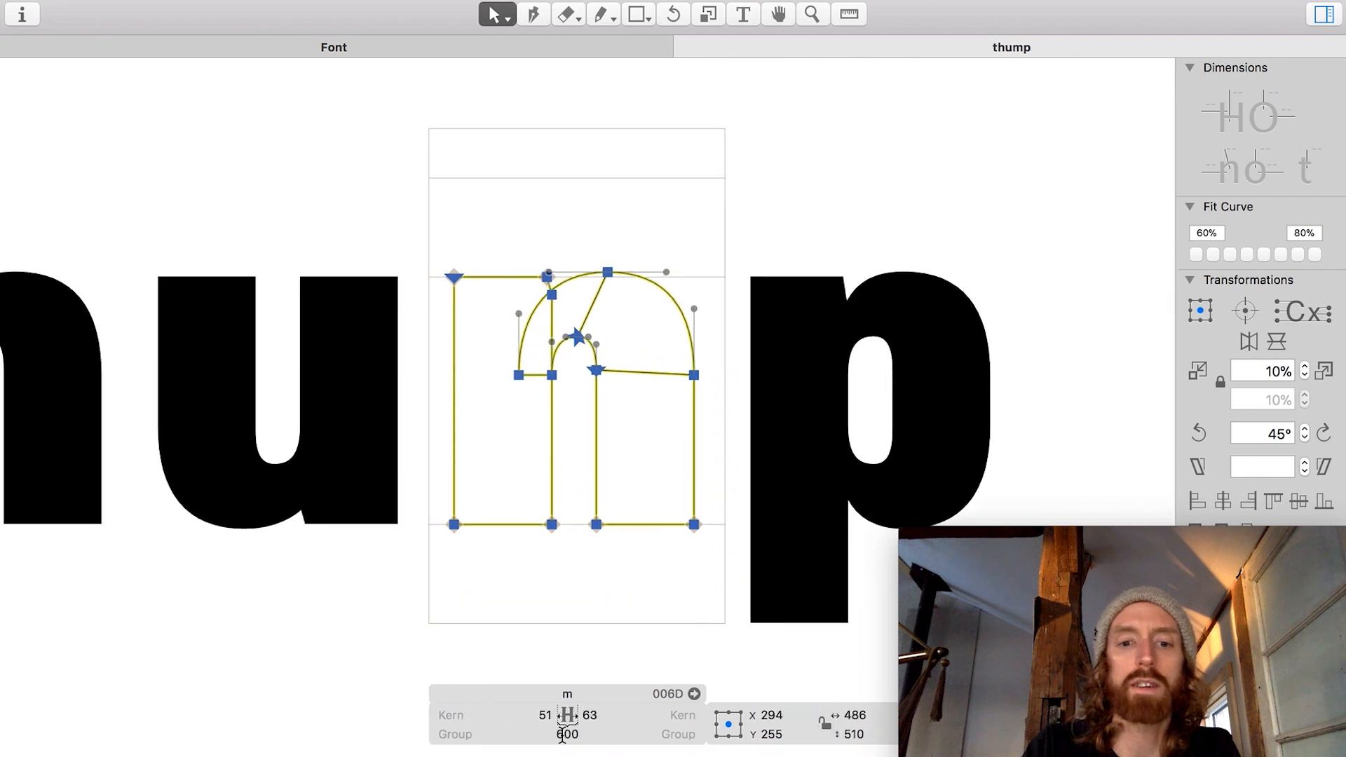
left_click_drag(563, 735, 549, 735)
key("Return")
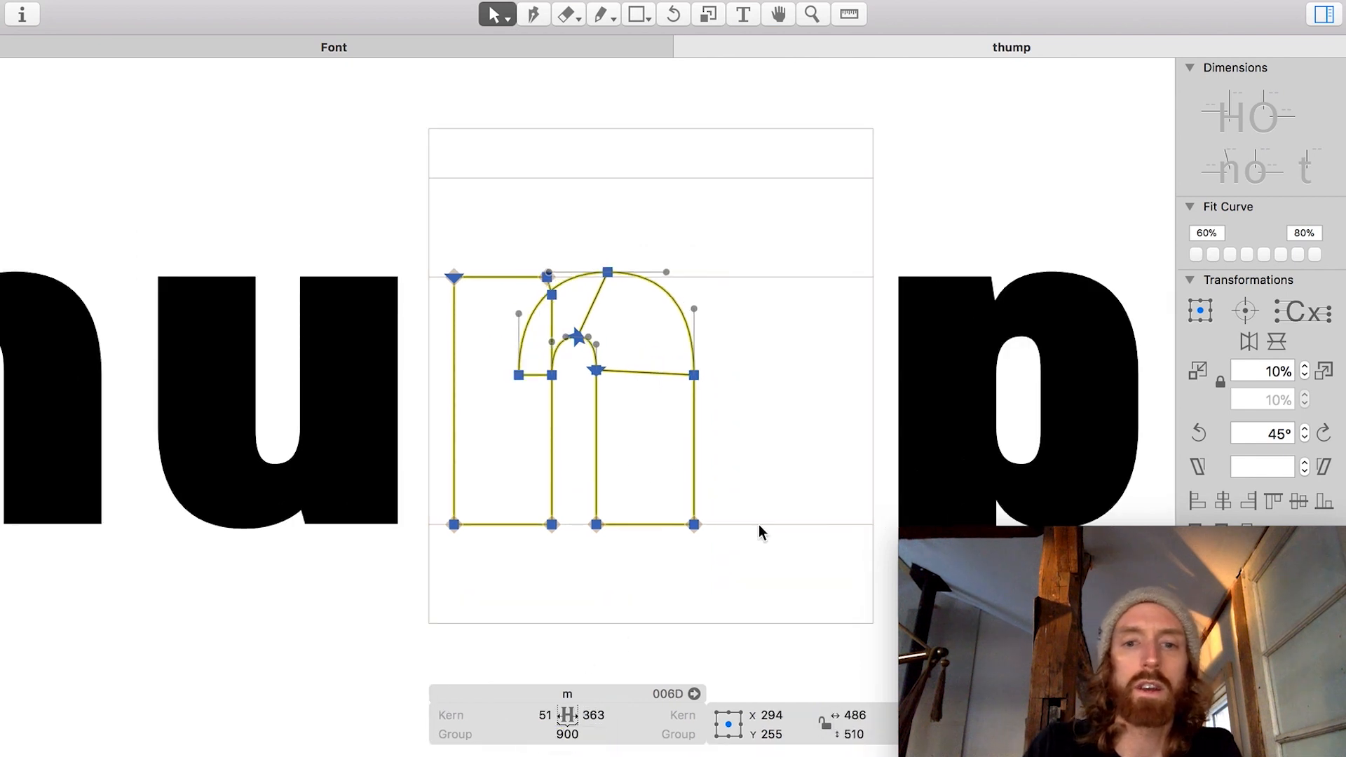
Step: Duplicate the m's arch and its attached stem to the right as the second arch, centred at X 643.5
scroll(758, 524, "right", 3)
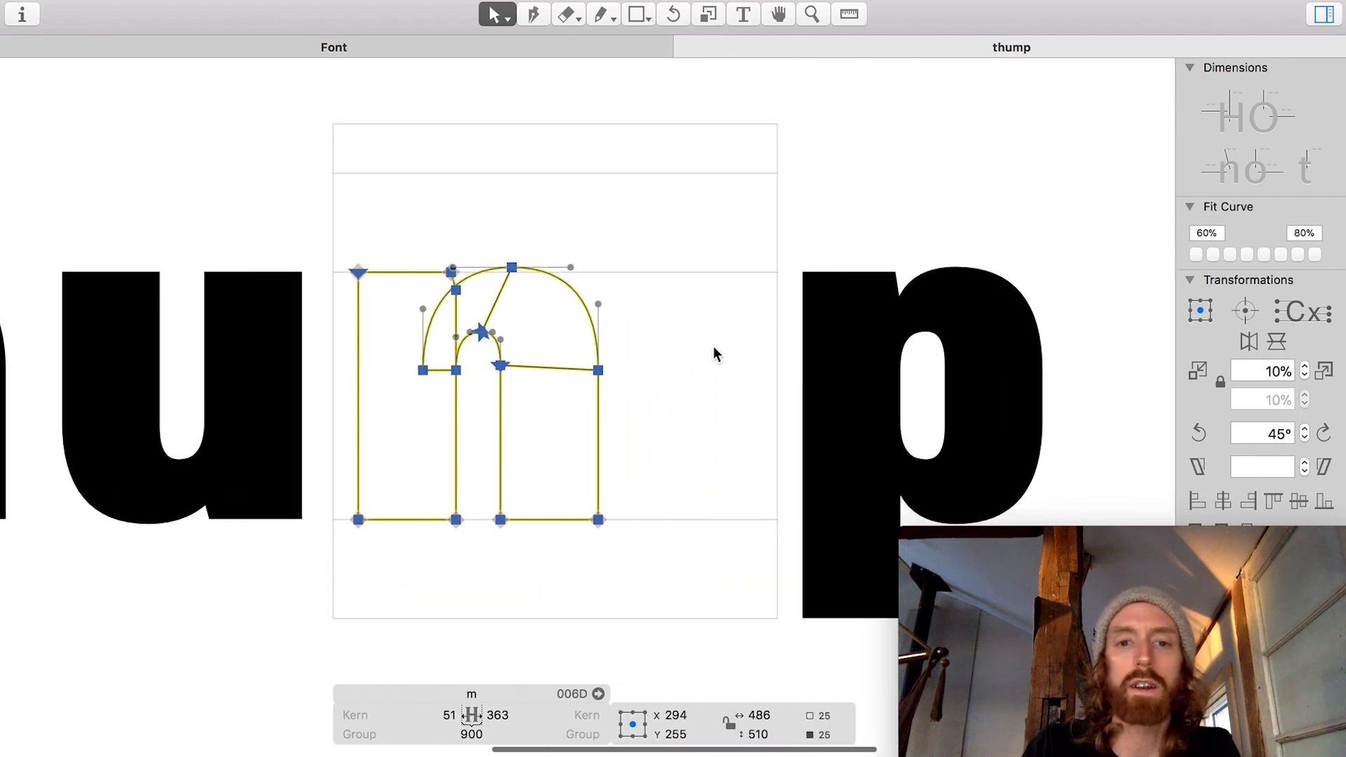
left_click(451, 448, "shift")
left_click(514, 363)
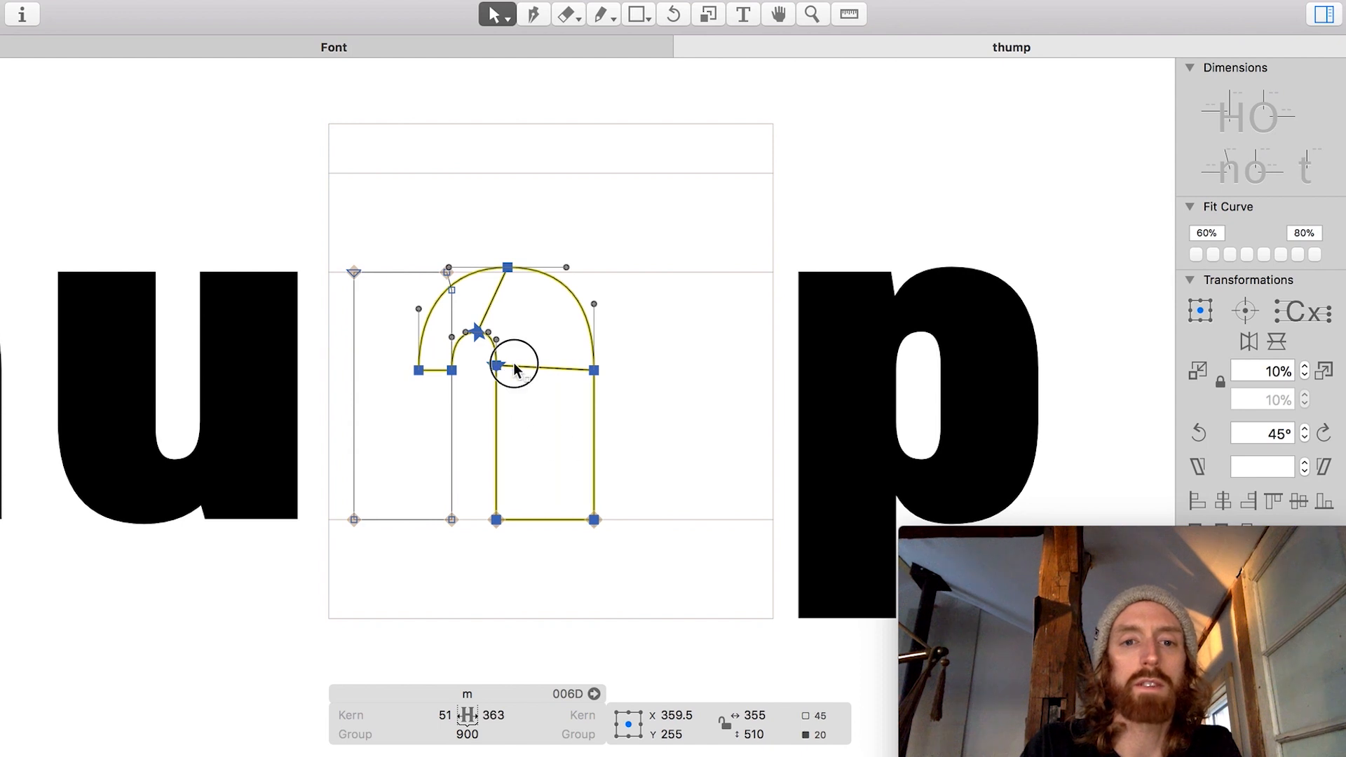
left_click_drag(514, 364, 633, 367)
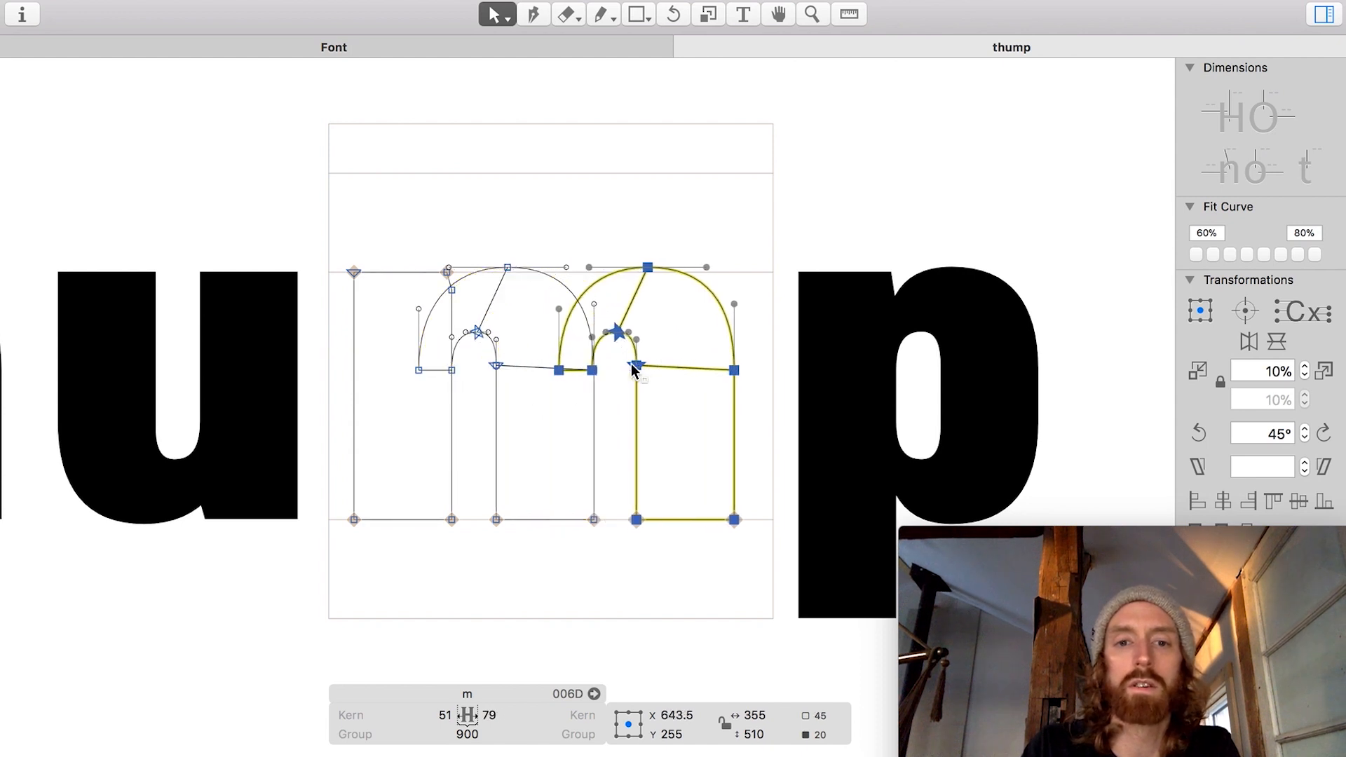
Step: Nudge the m's second arch right in single-unit steps to X 648.5 and preview the filled letter
scroll(623, 372, "up", 5)
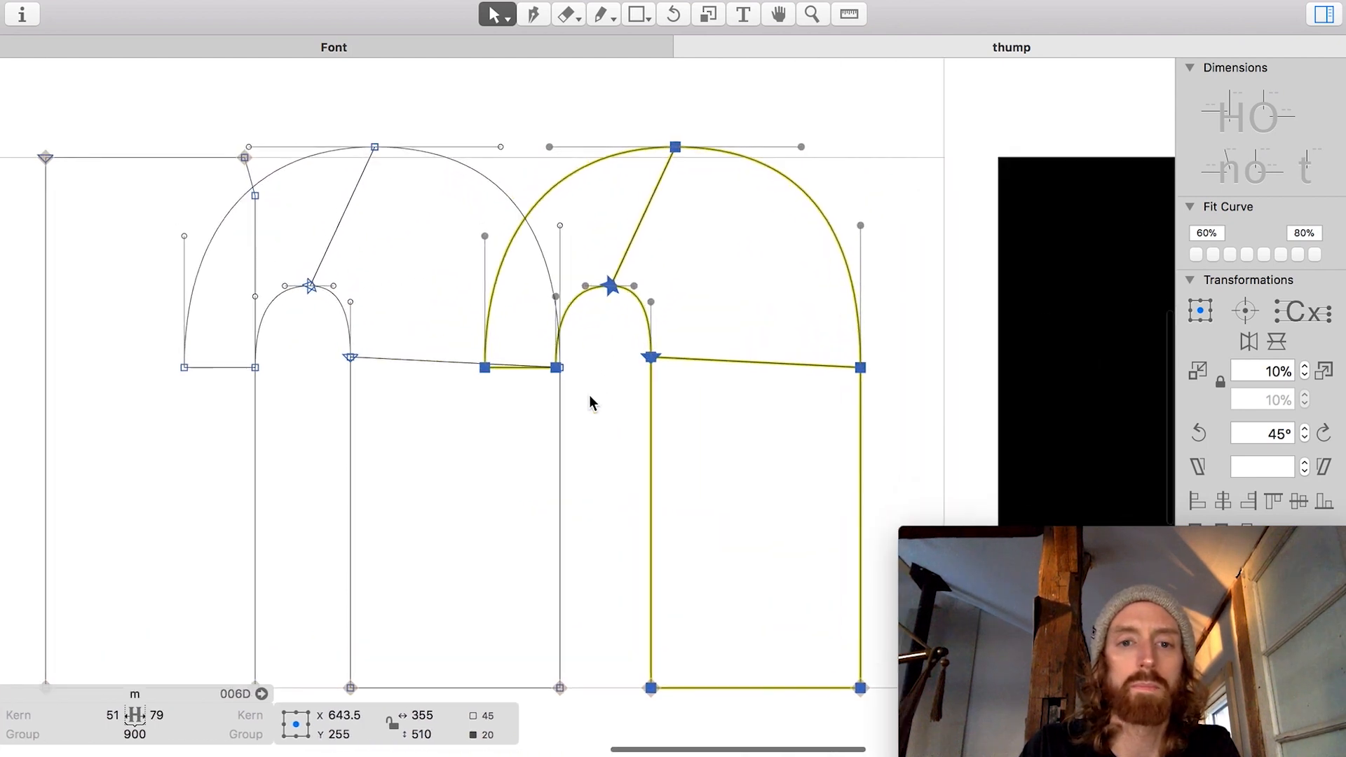
scroll(589, 394, "up", 1)
key("Right")
key("Right")
key("Right")
key("Right")
key("Right")
key("space")
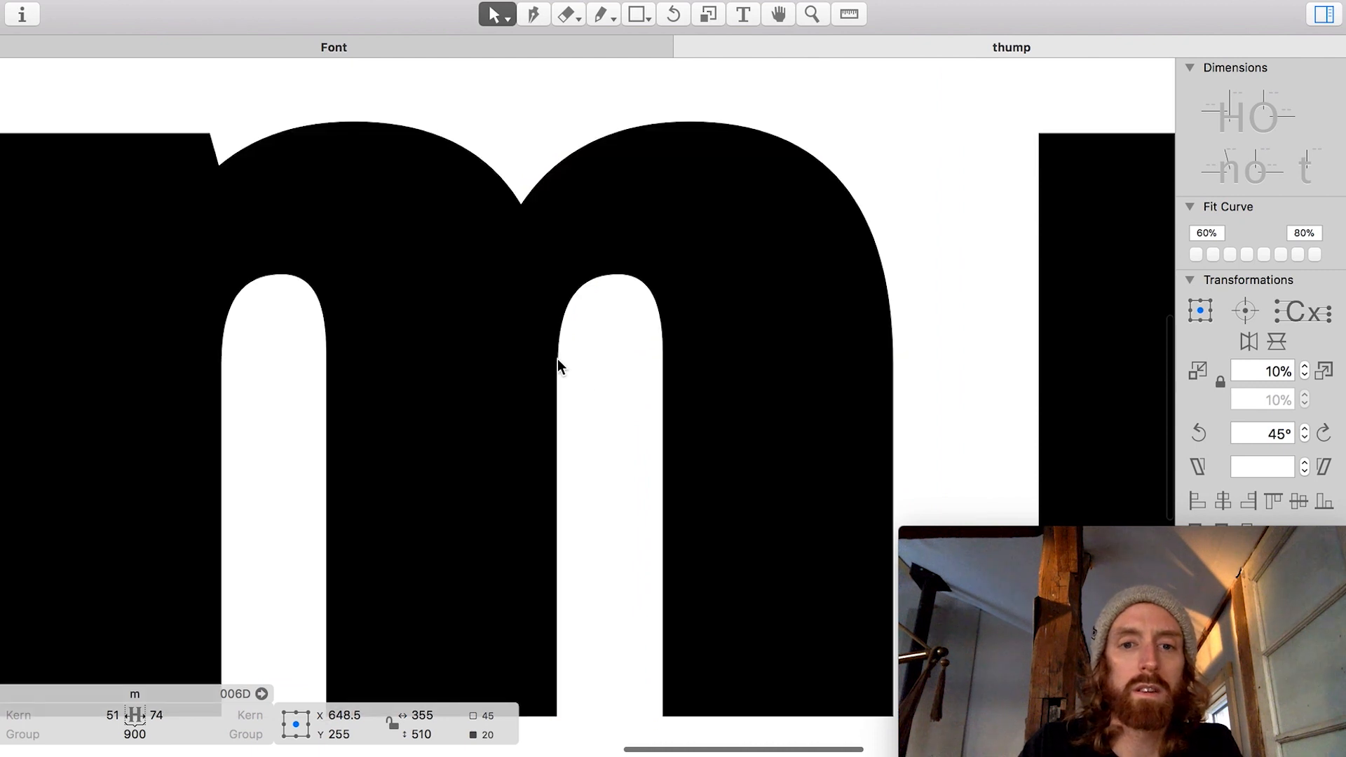
Step: Move the m's second arch back left to X 647.5 and preview how it joins the middle stem
scroll(557, 359, "up", 5)
key("Left")
scroll(557, 359, "down", 3)
key("space")
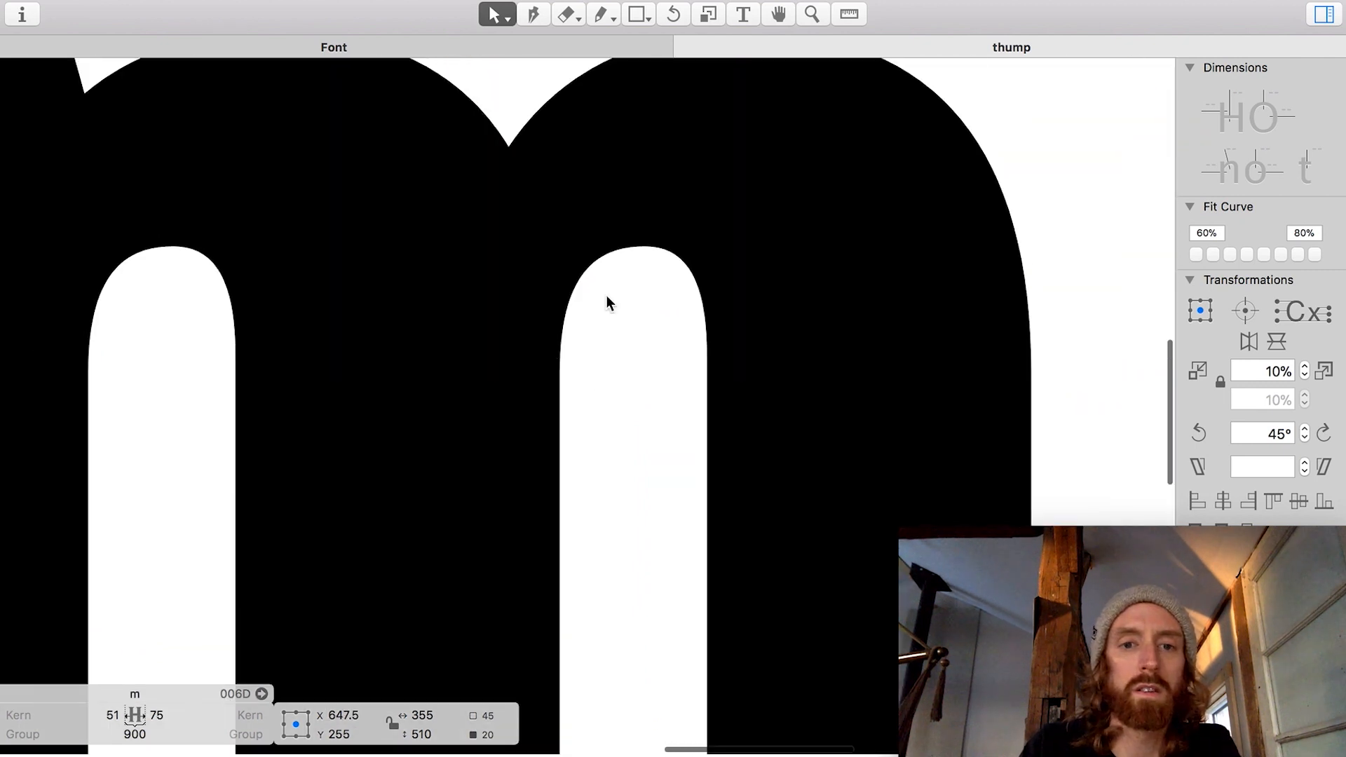
Step: View the whole word "thump" filled in and examine the m's shape and spacing among the other letters
scroll(699, 304, "down", 8)
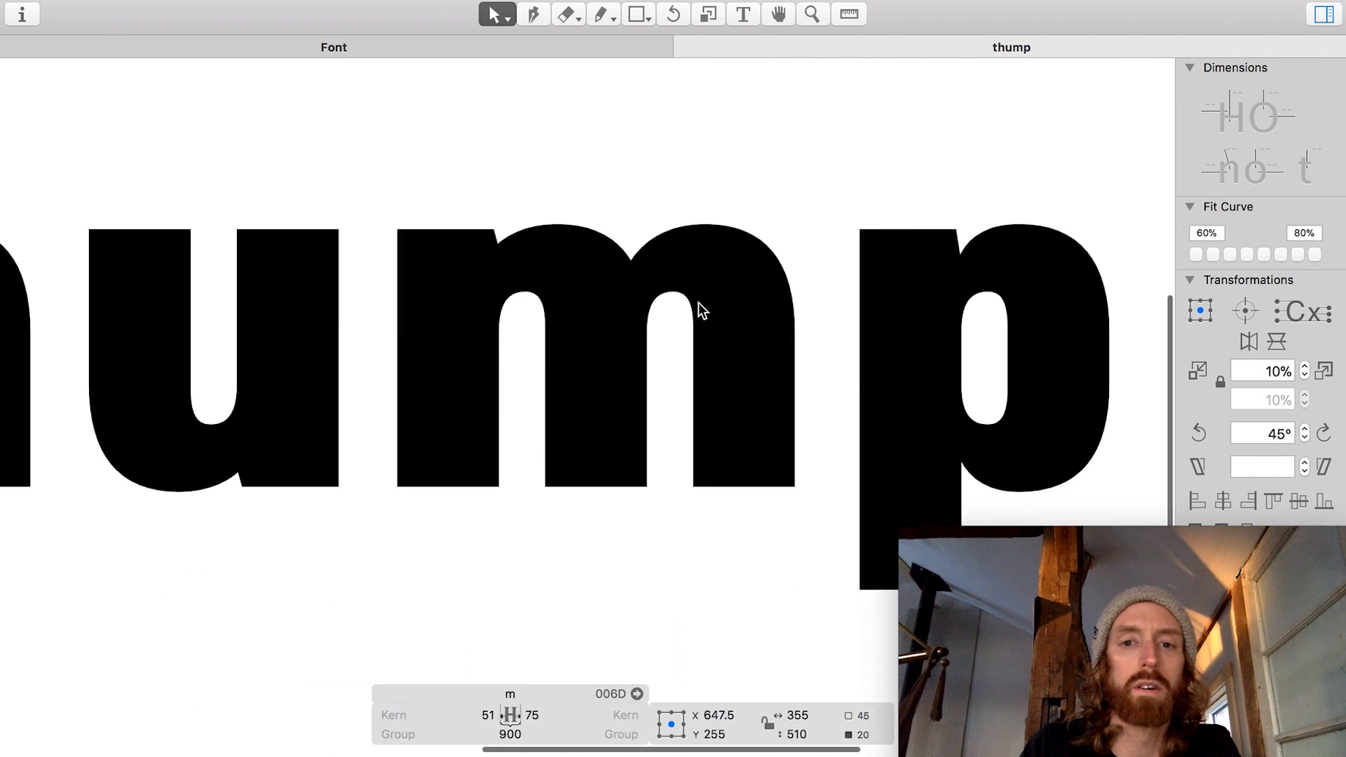
scroll(698, 302, "down", 6)
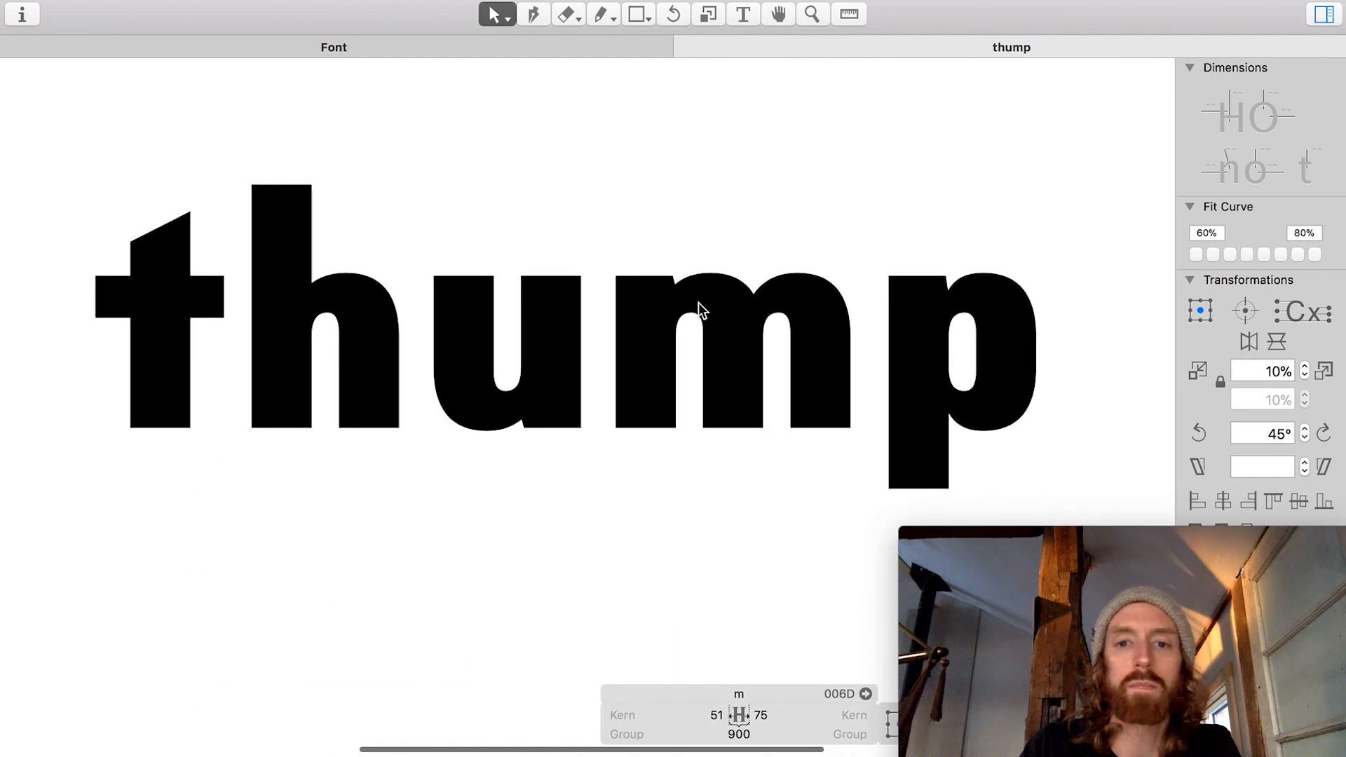
scroll(698, 301, "down", 2)
scroll(698, 301, "down", 1)
key("t")
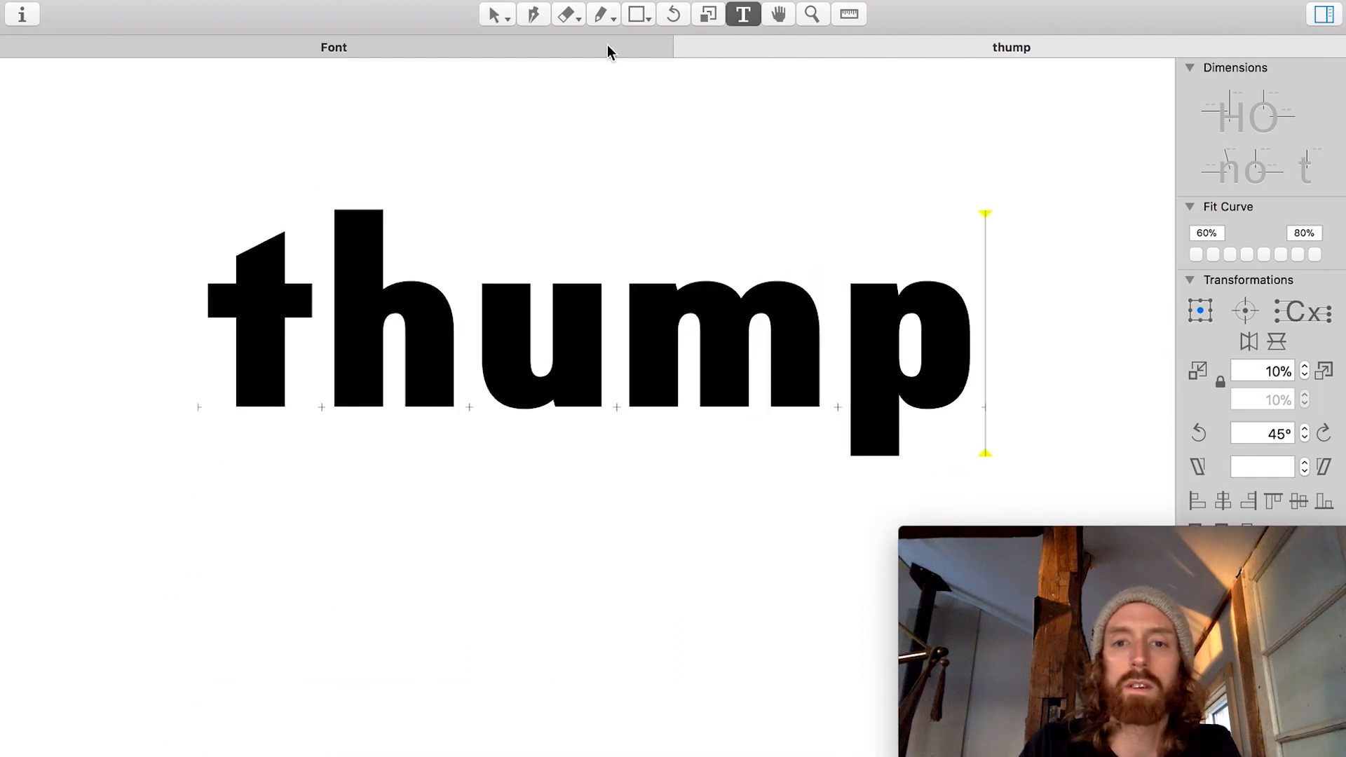
left_click(495, 15)
scroll(519, 129, "up", 3)
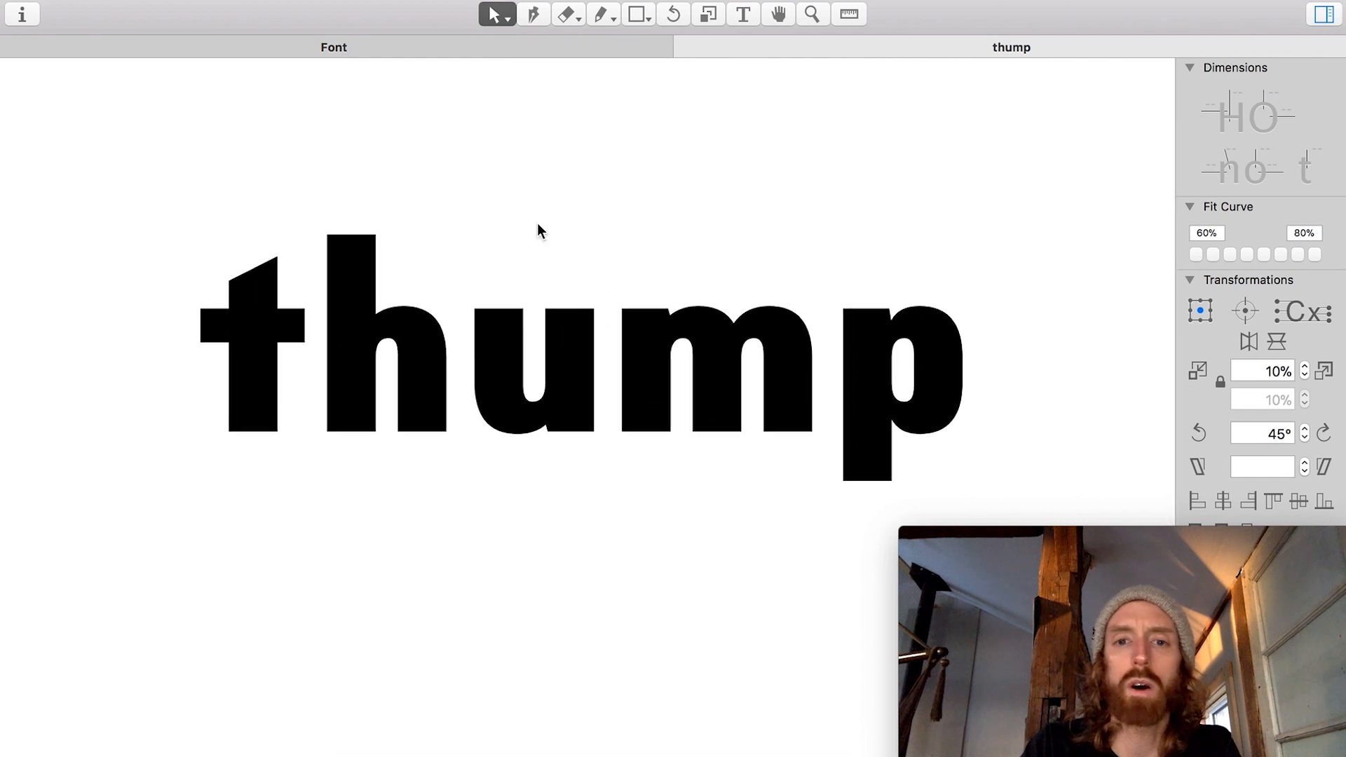
scroll(717, 401, "right", 2)
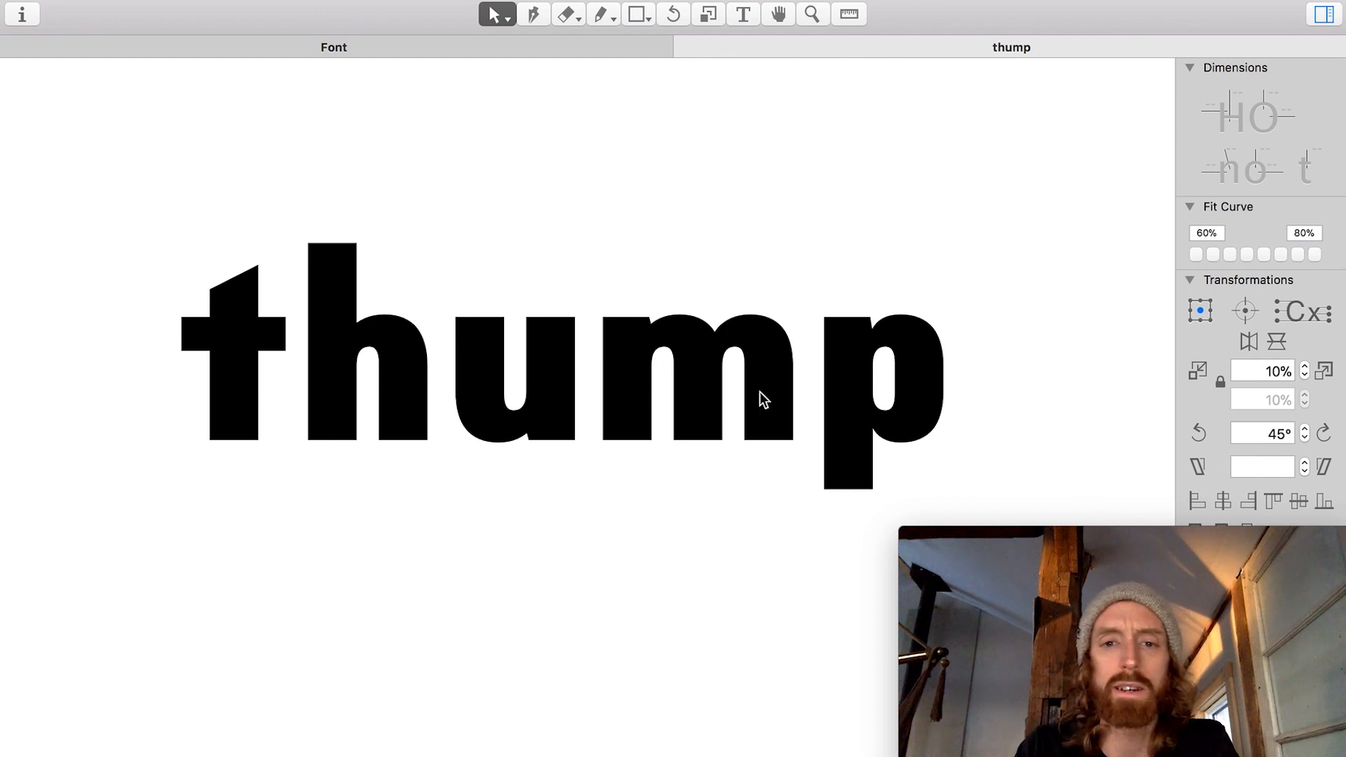
scroll(863, 413, "up", 2)
scroll(864, 412, "left", 2)
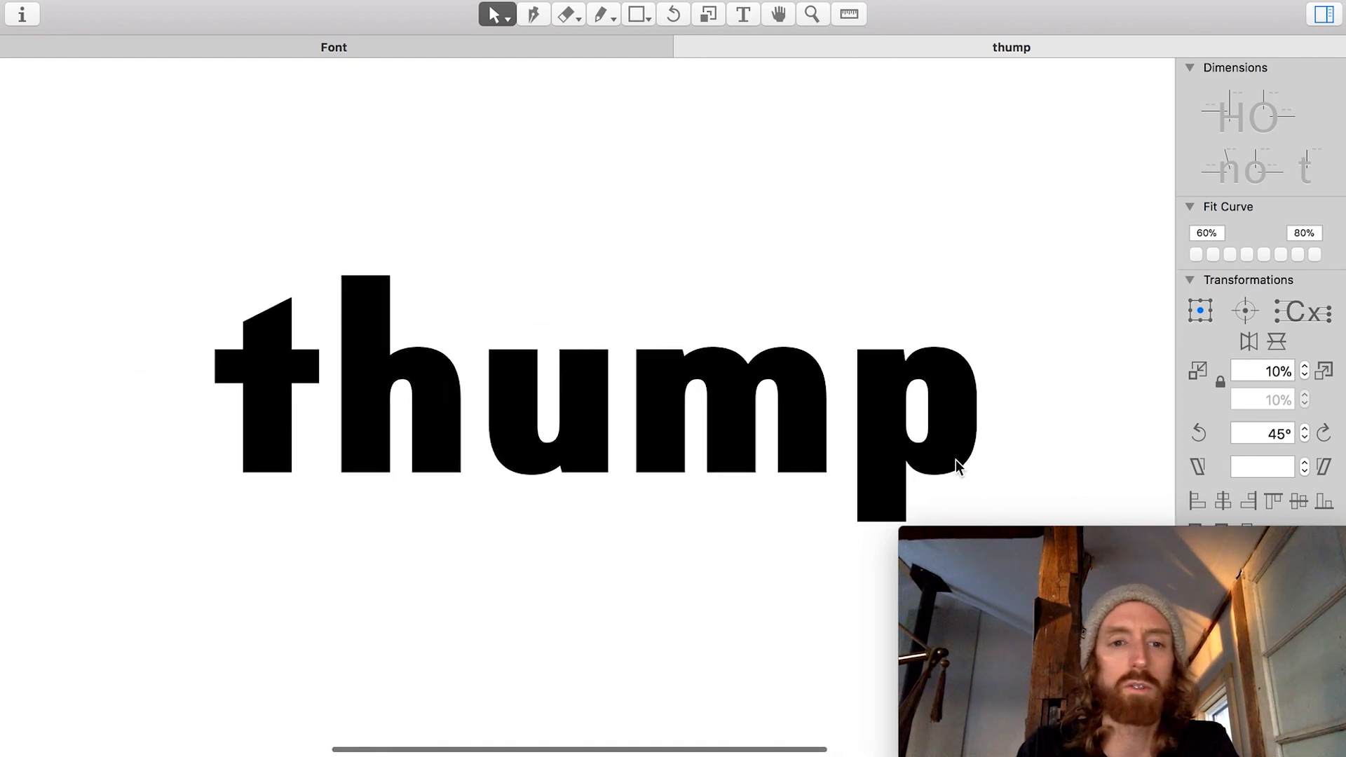